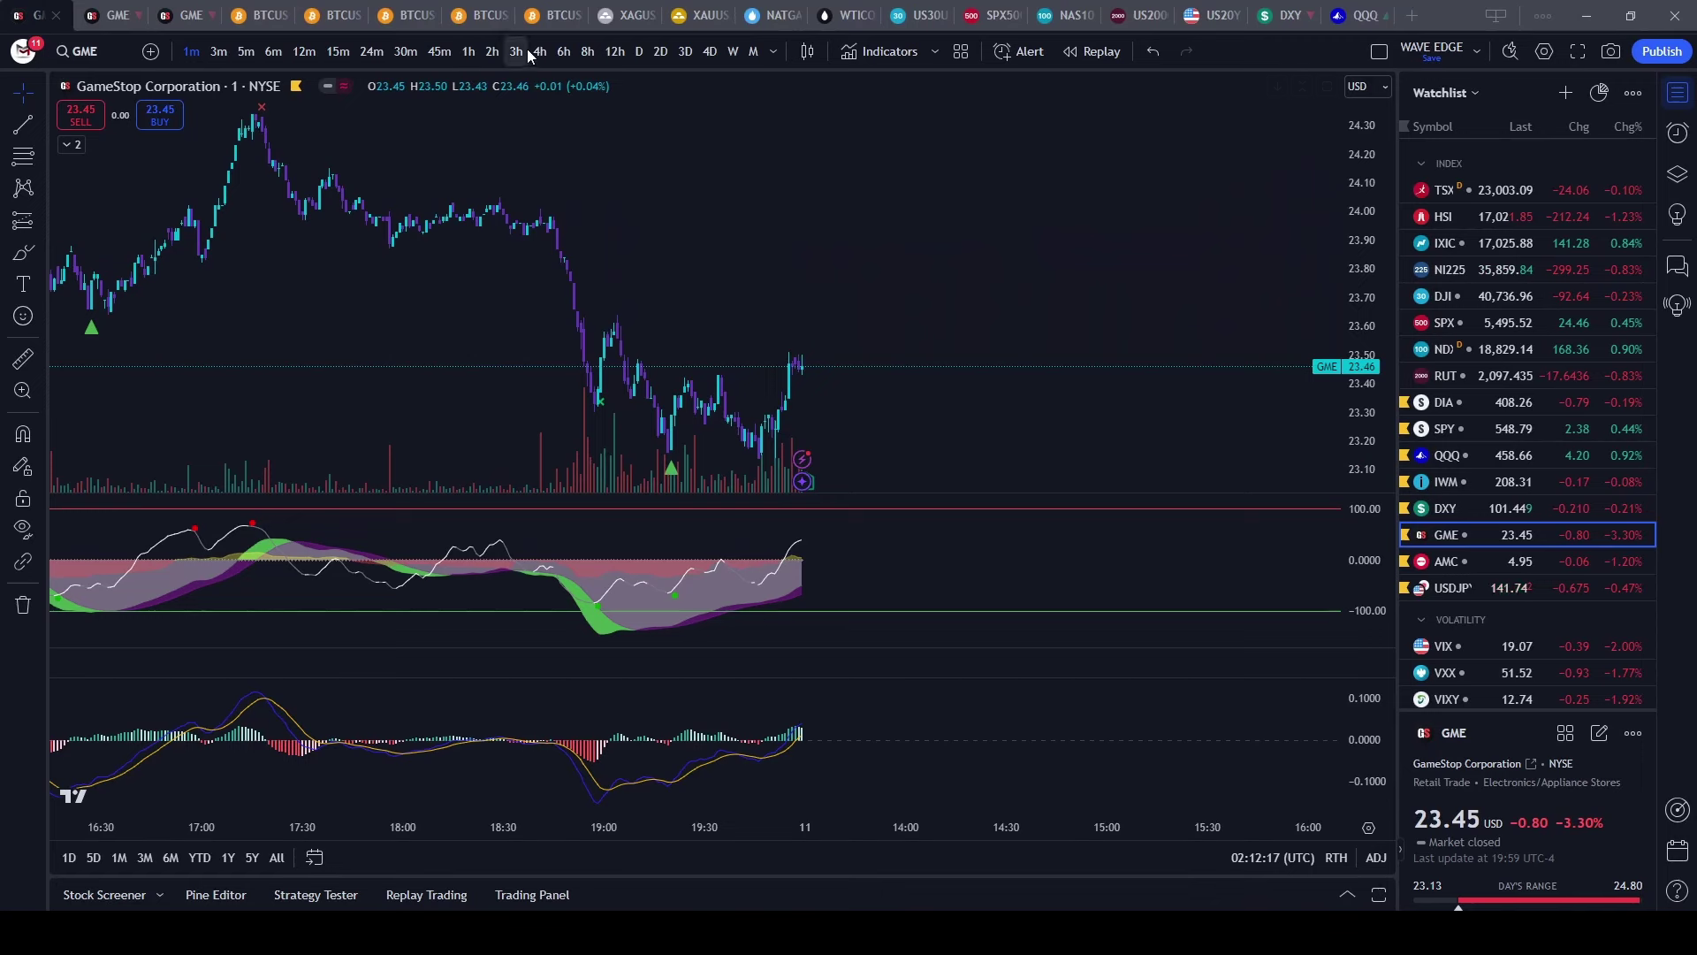
- Set the GameStop chart to the daily timeframe and examine the price action around the latest candles
left_click(633, 53)
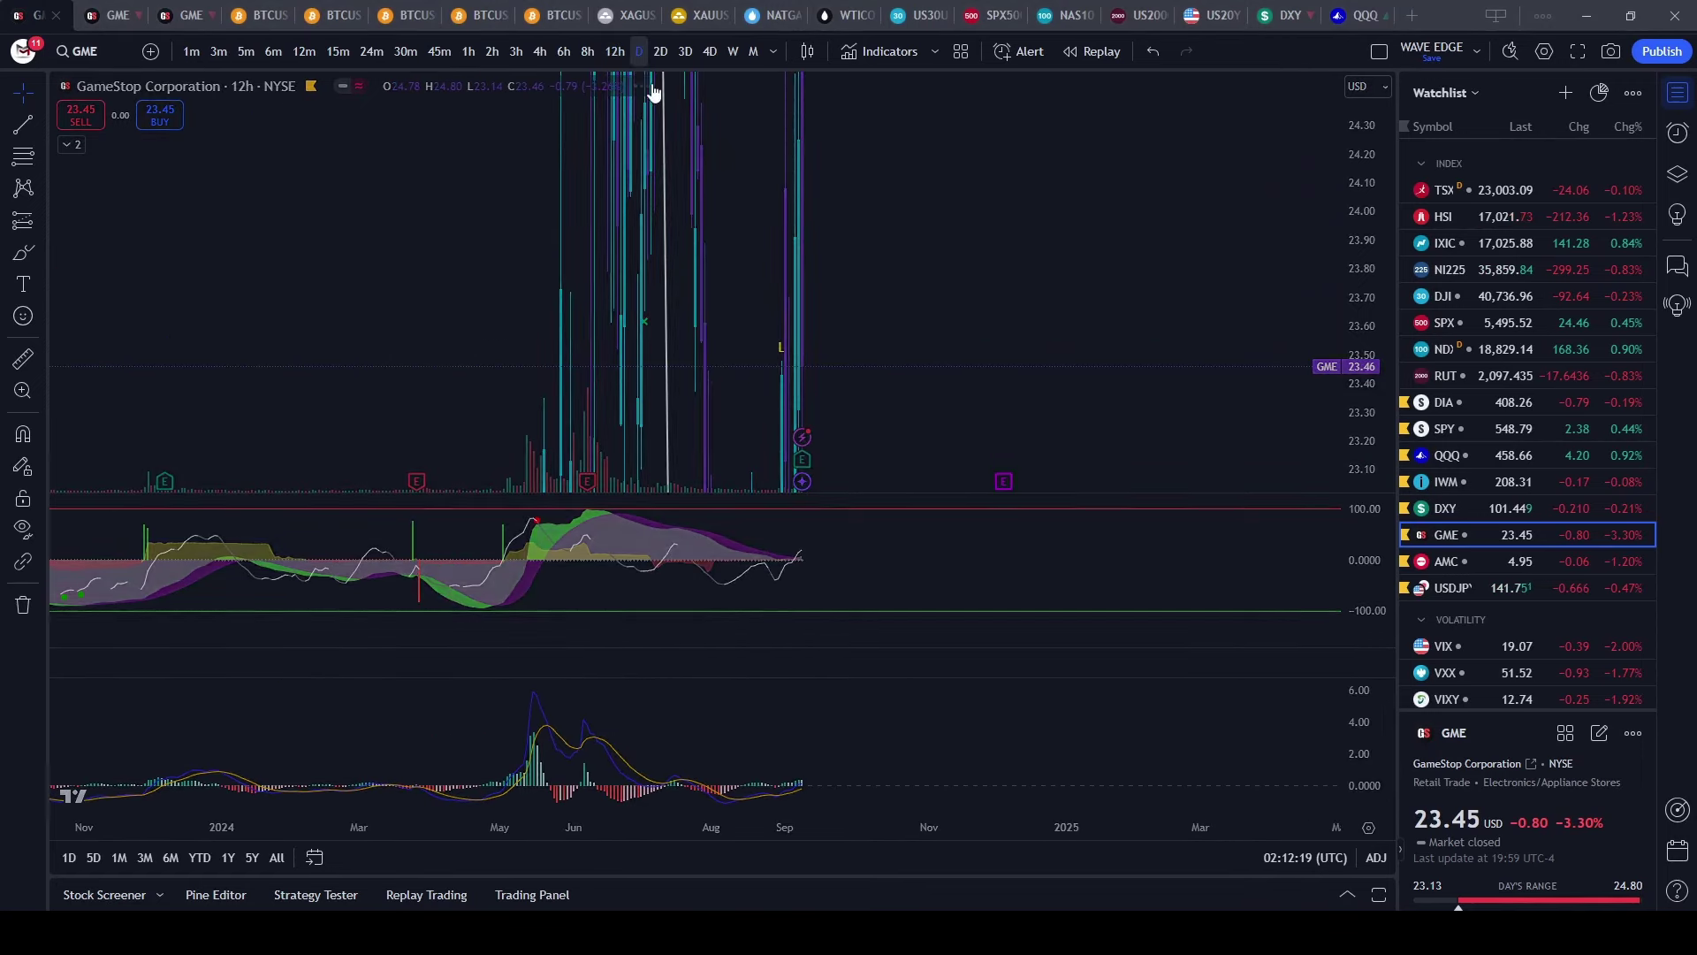
left_click(771, 800)
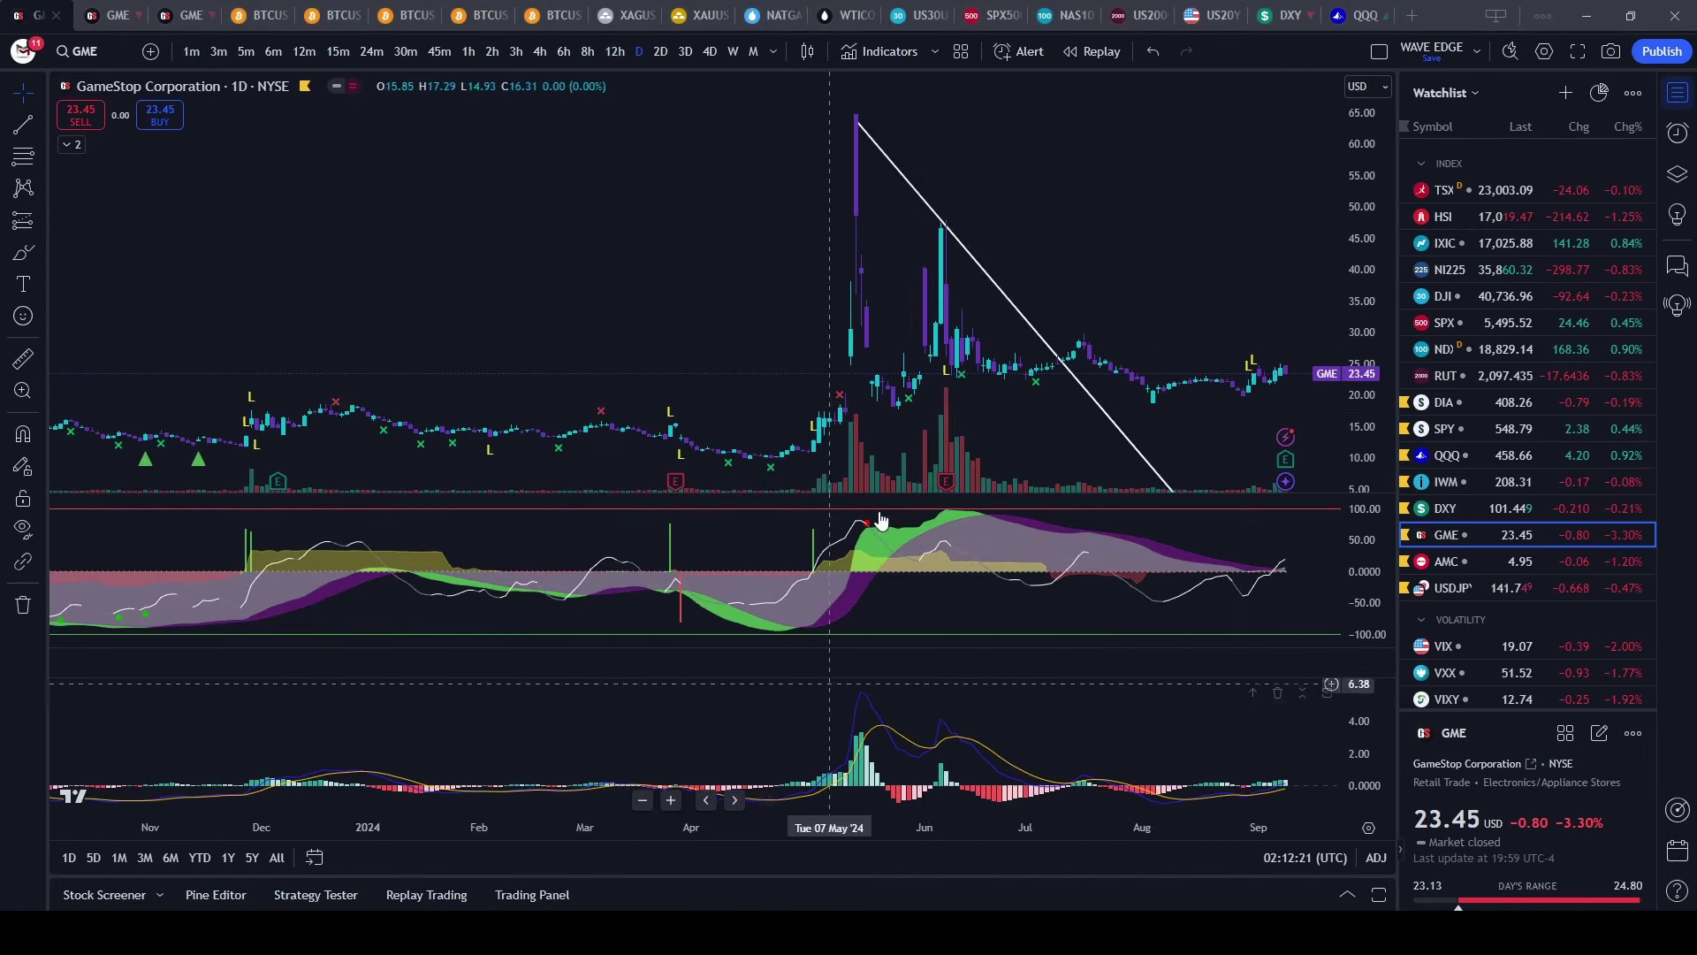
left_click_drag(1381, 426, 1382, 279)
left_click_drag(1198, 313, 608, 82)
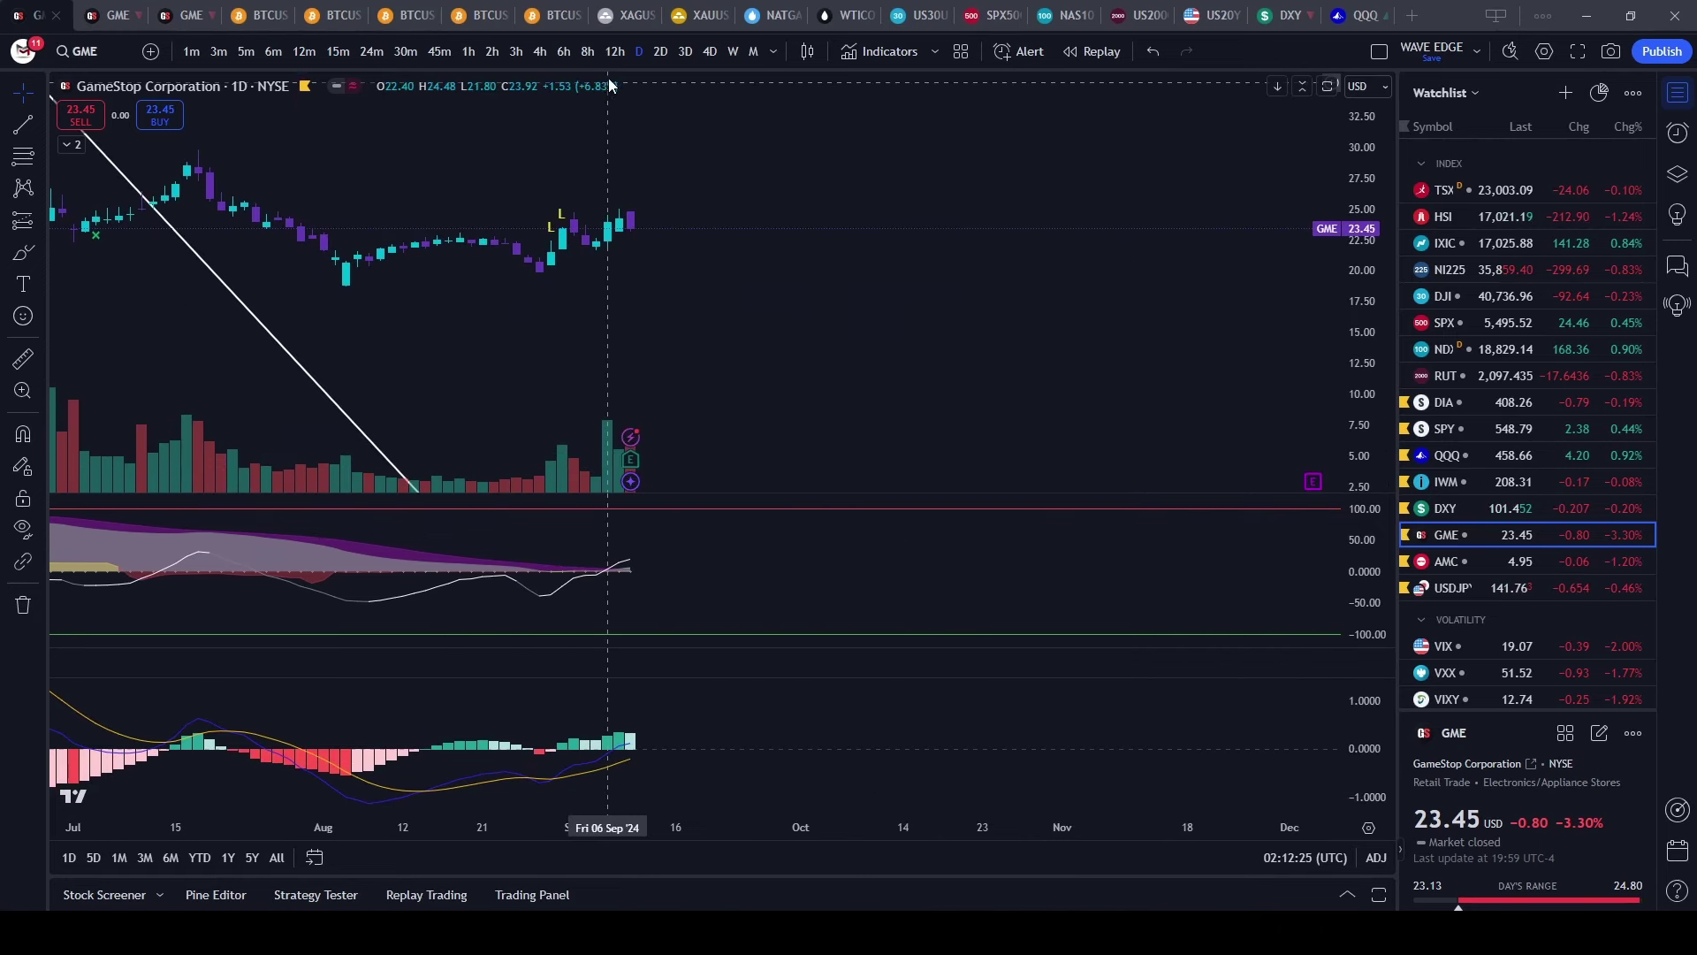
scroll(489, 110, "down", 5)
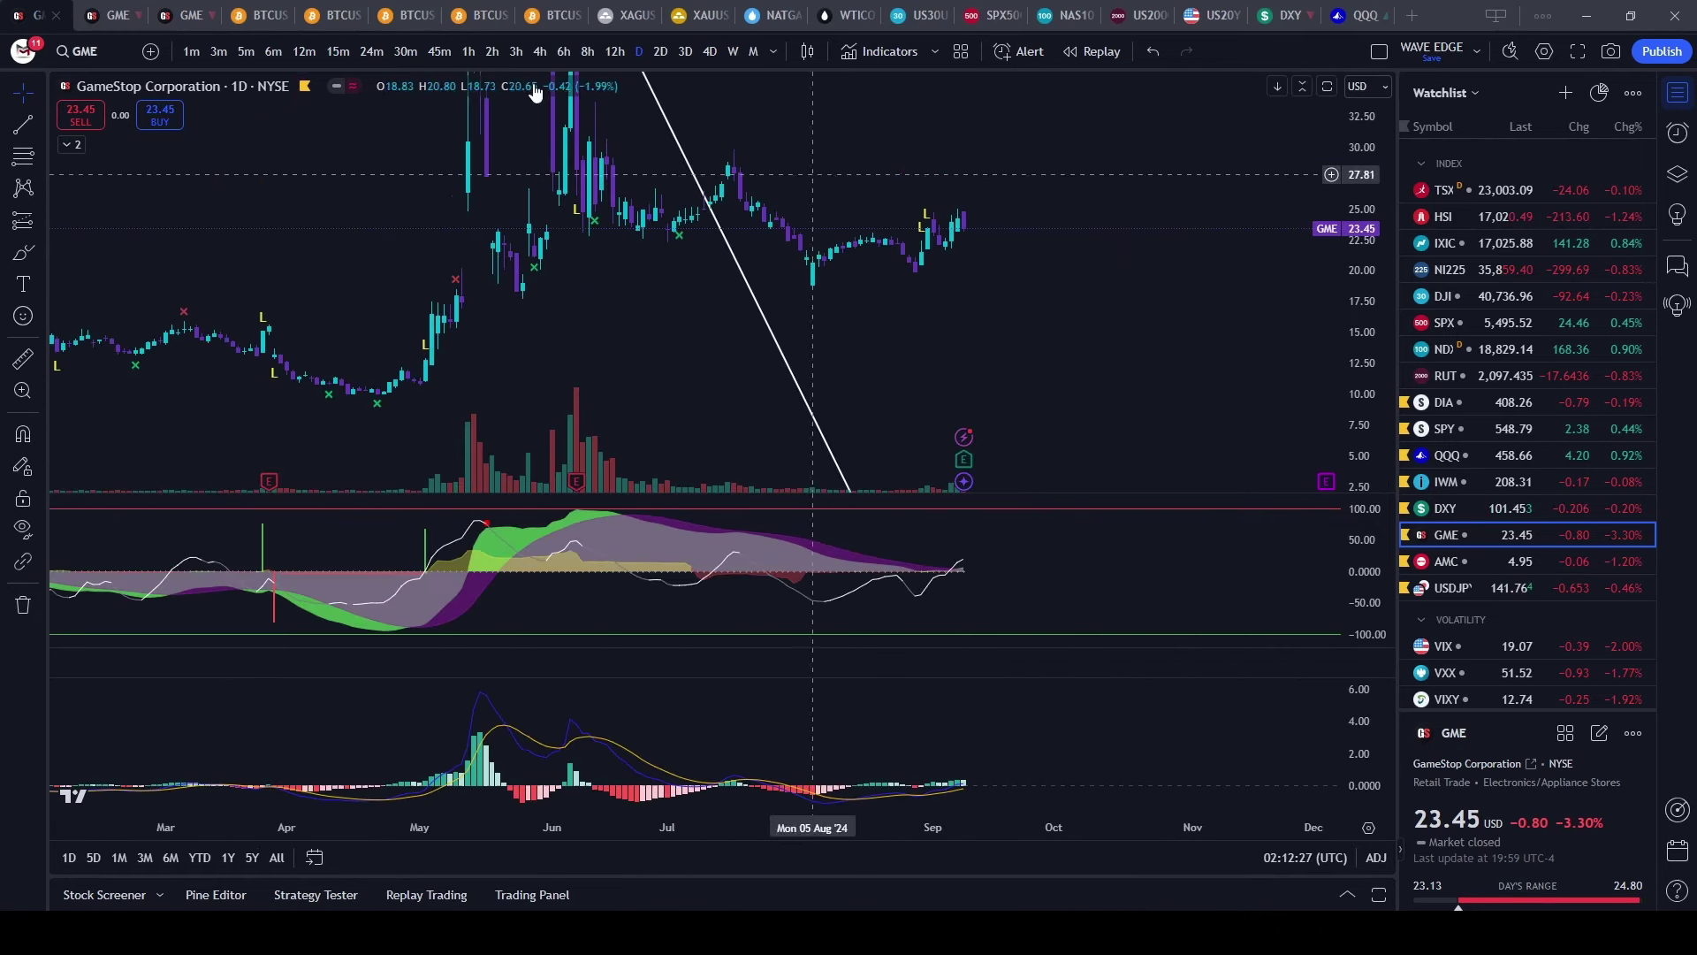
- Switch to the GME chart with the Elliott wave annotations and show extended trading hours
left_click(180, 16)
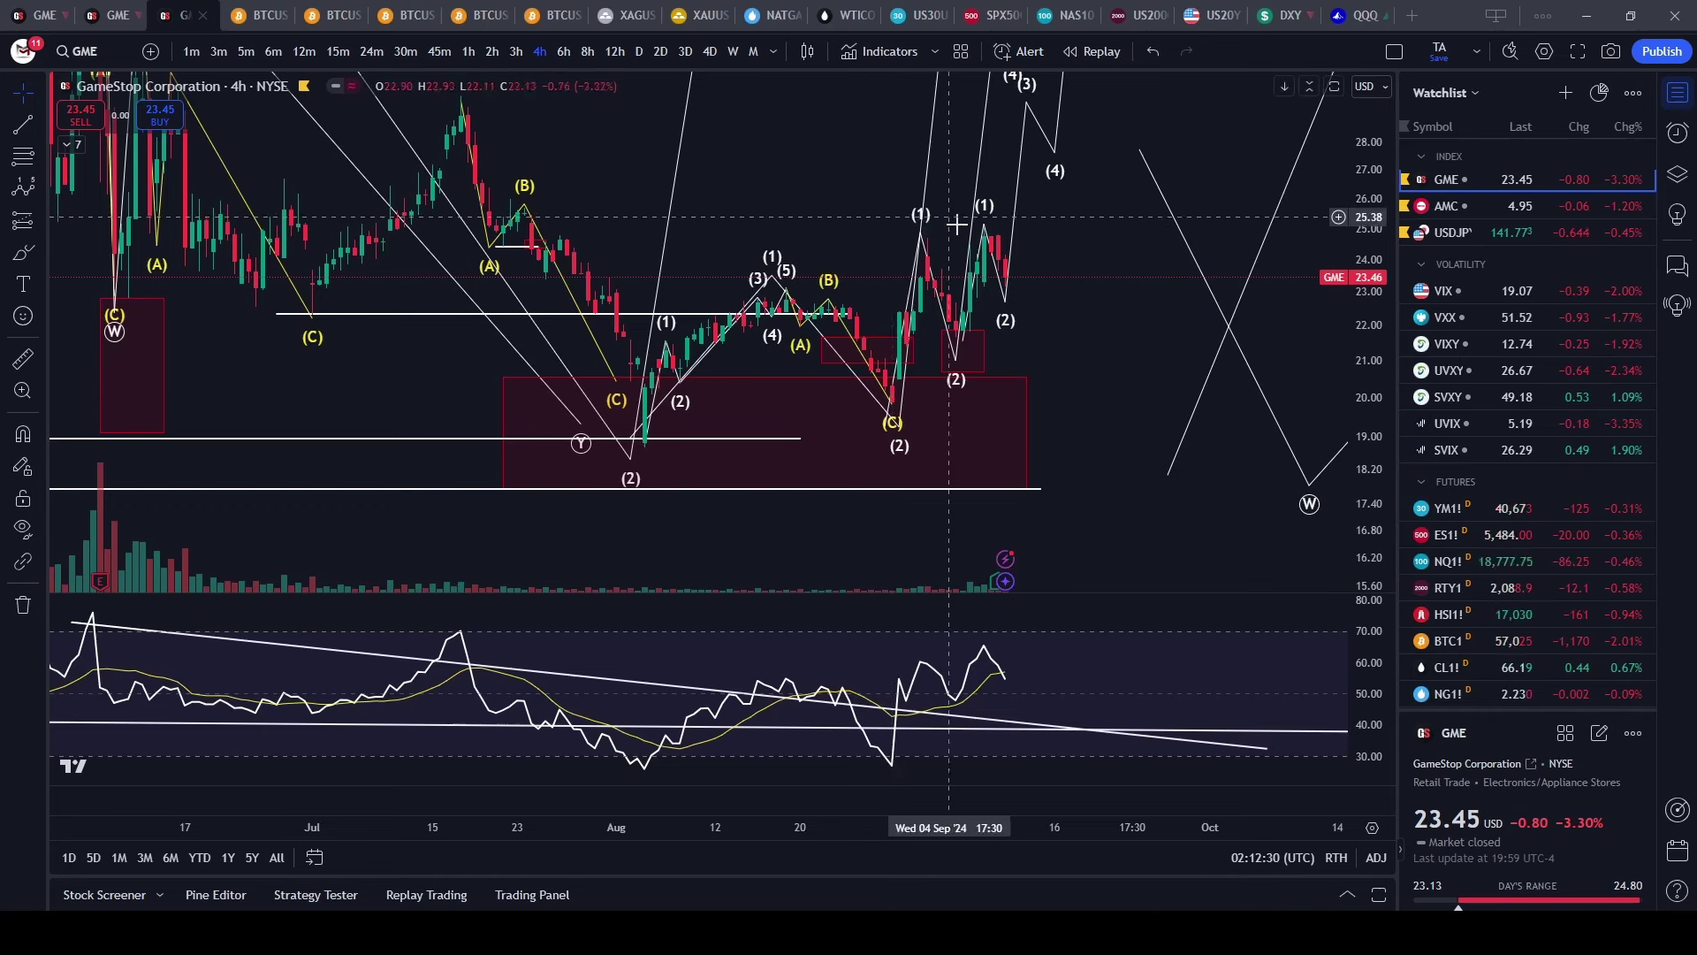
scroll(1186, 580, "up", 3)
left_click(1336, 857)
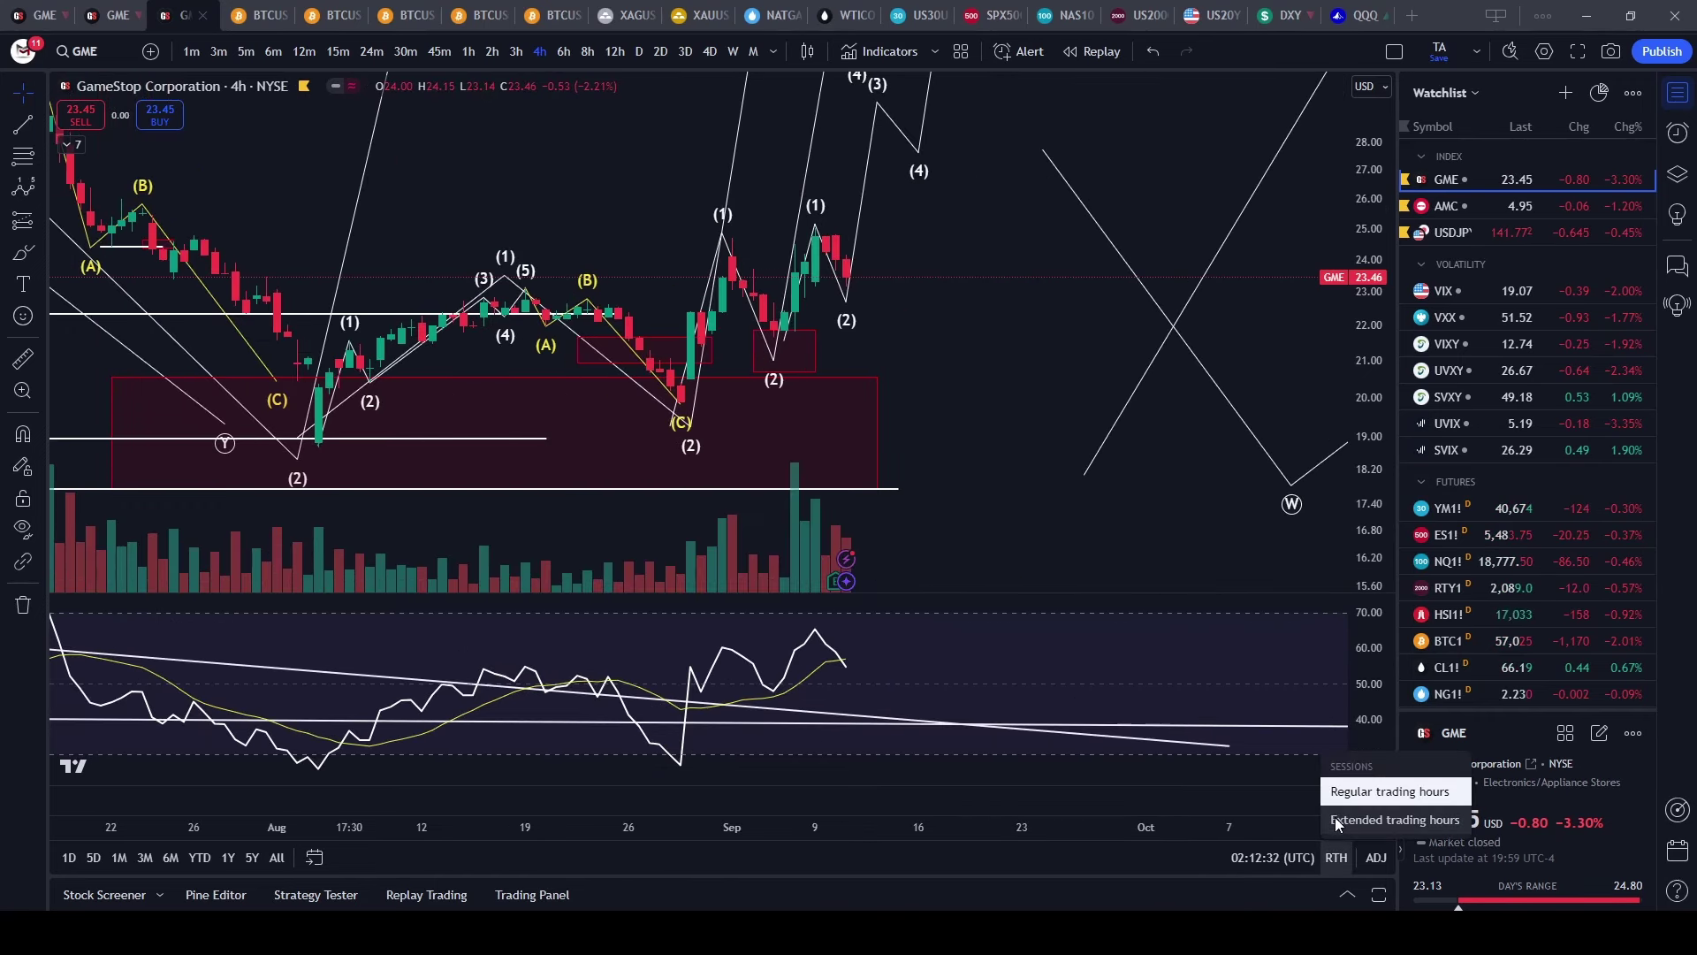
left_click(1353, 821)
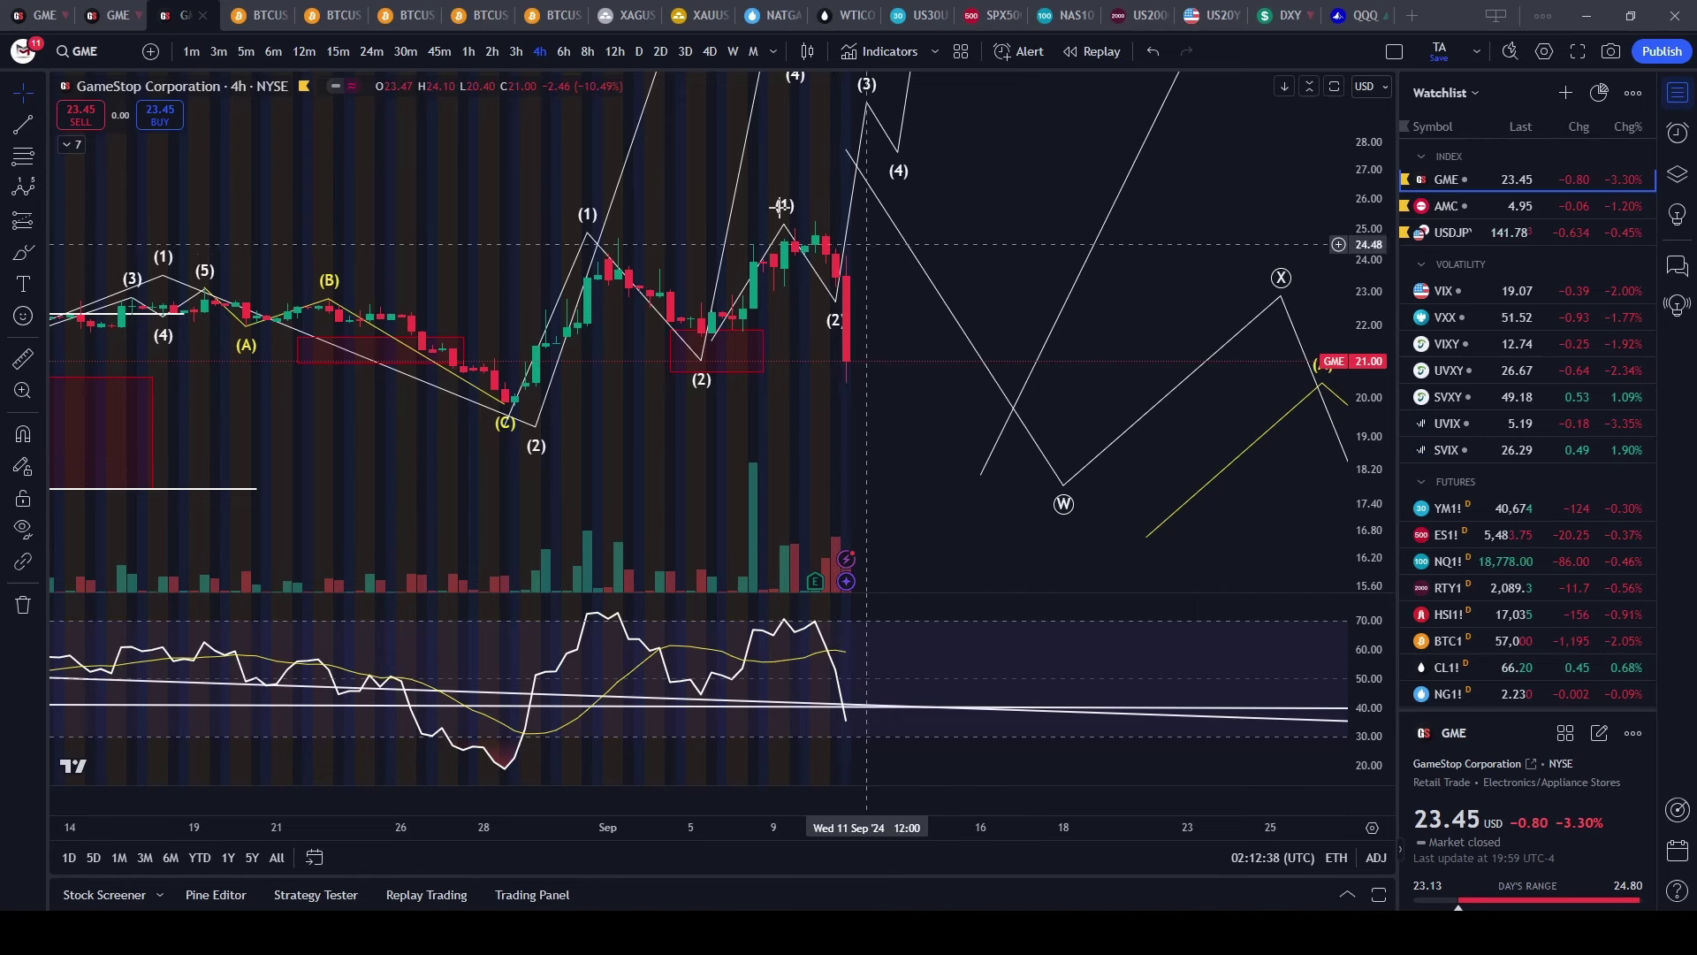
- Examine the latest after-hours candles on the 1-hour timeframe, and return the chart to 4 hours
left_click(516, 51)
left_click(469, 52)
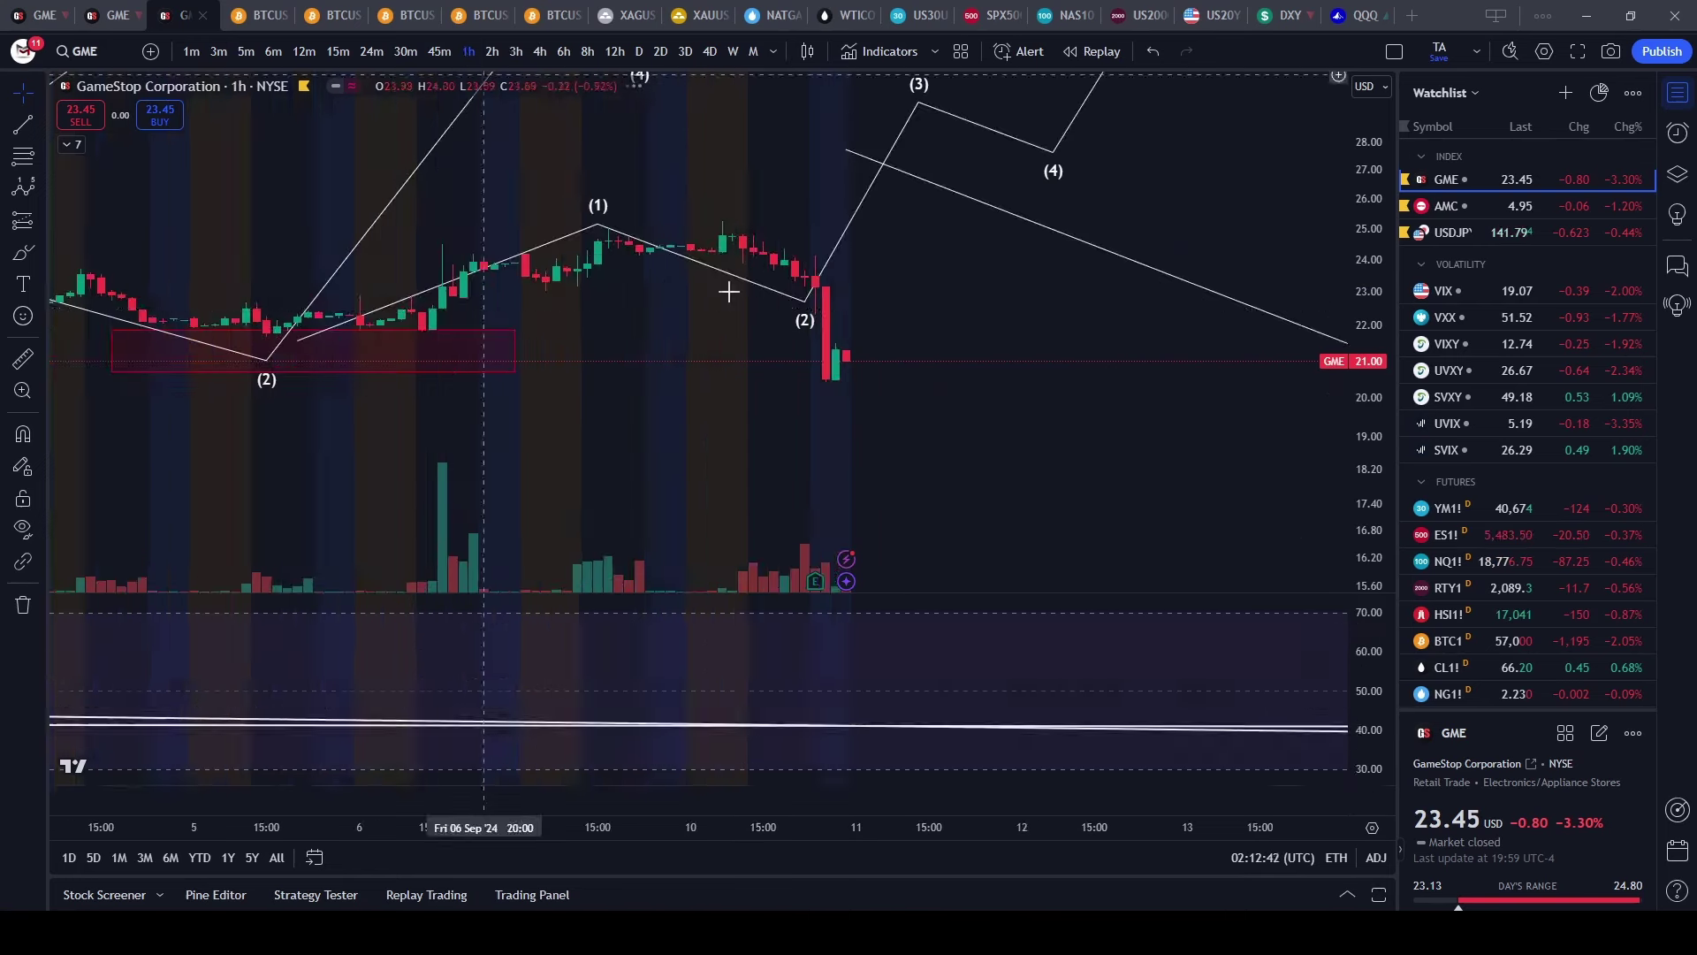
scroll(1017, 380, "down", 2)
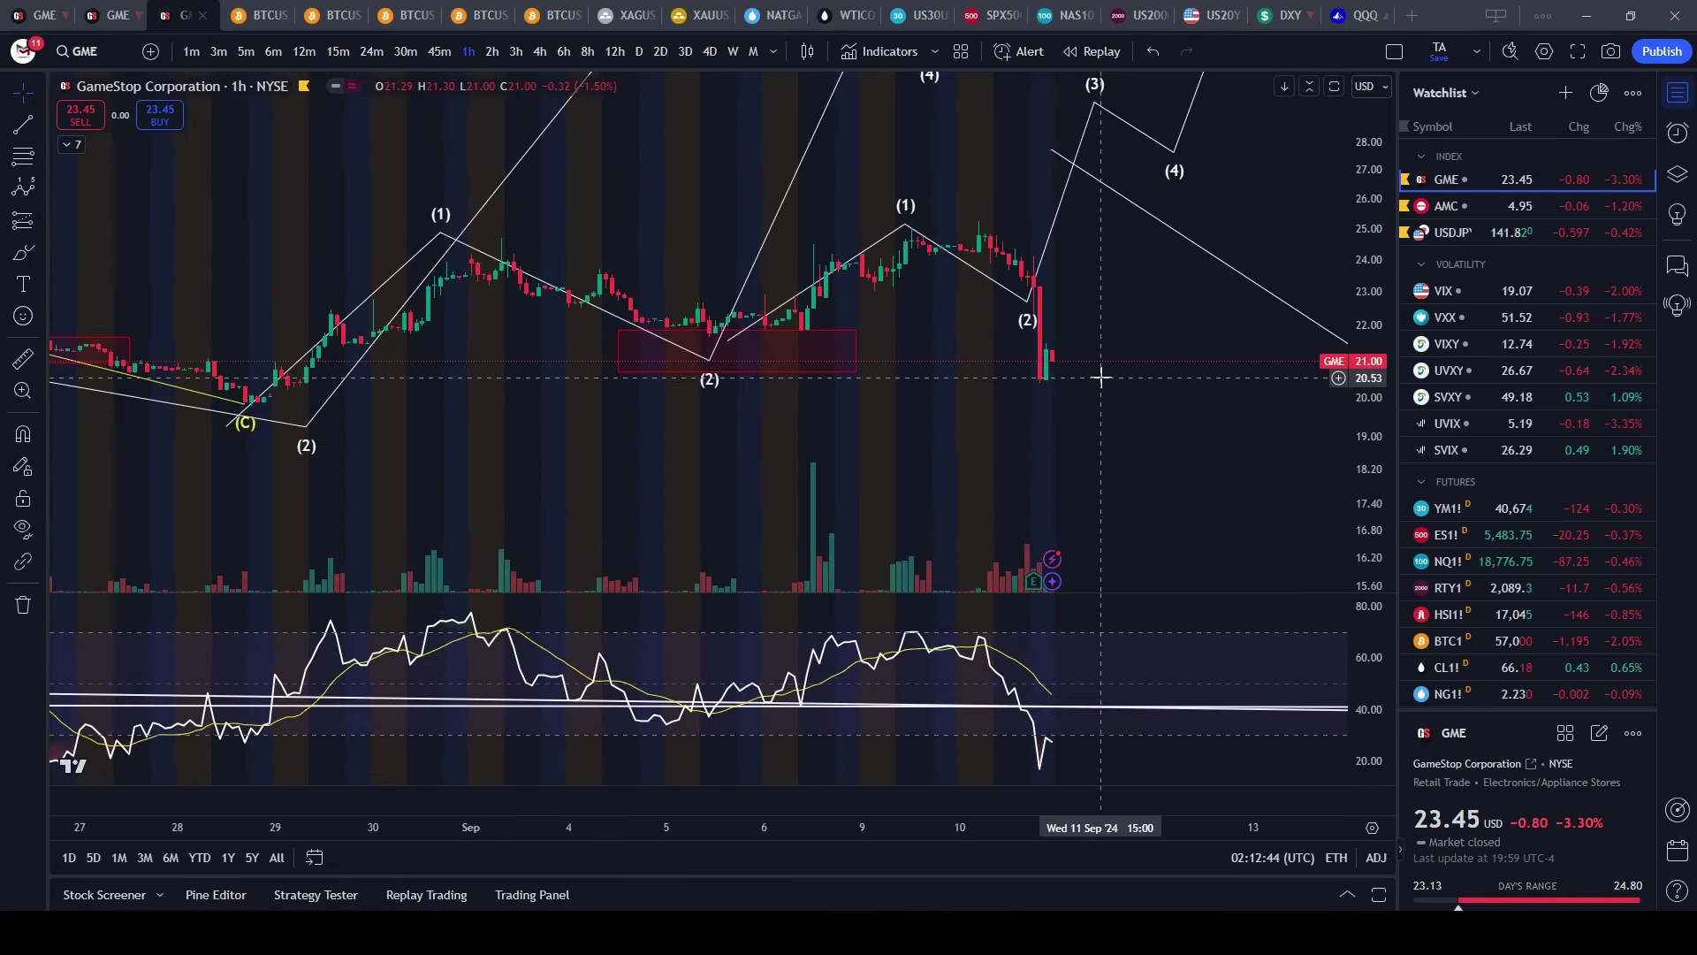
left_click(540, 52)
left_click_drag(1042, 243, 1031, 291)
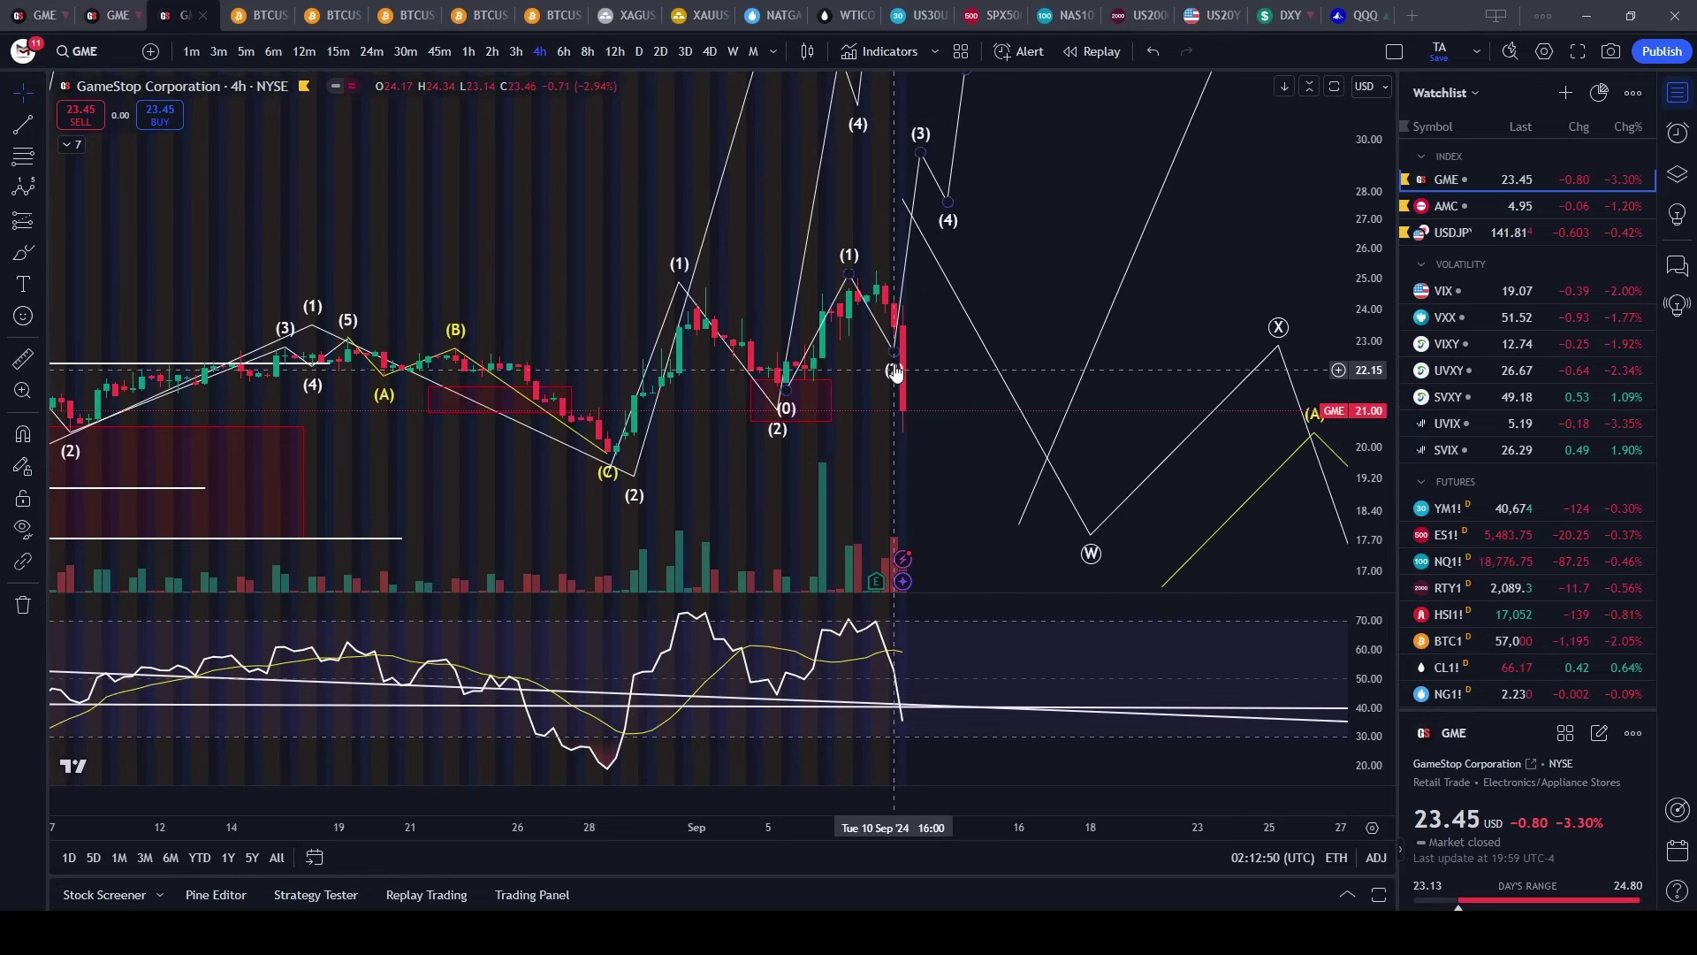
scroll(512, 492, "down", 3)
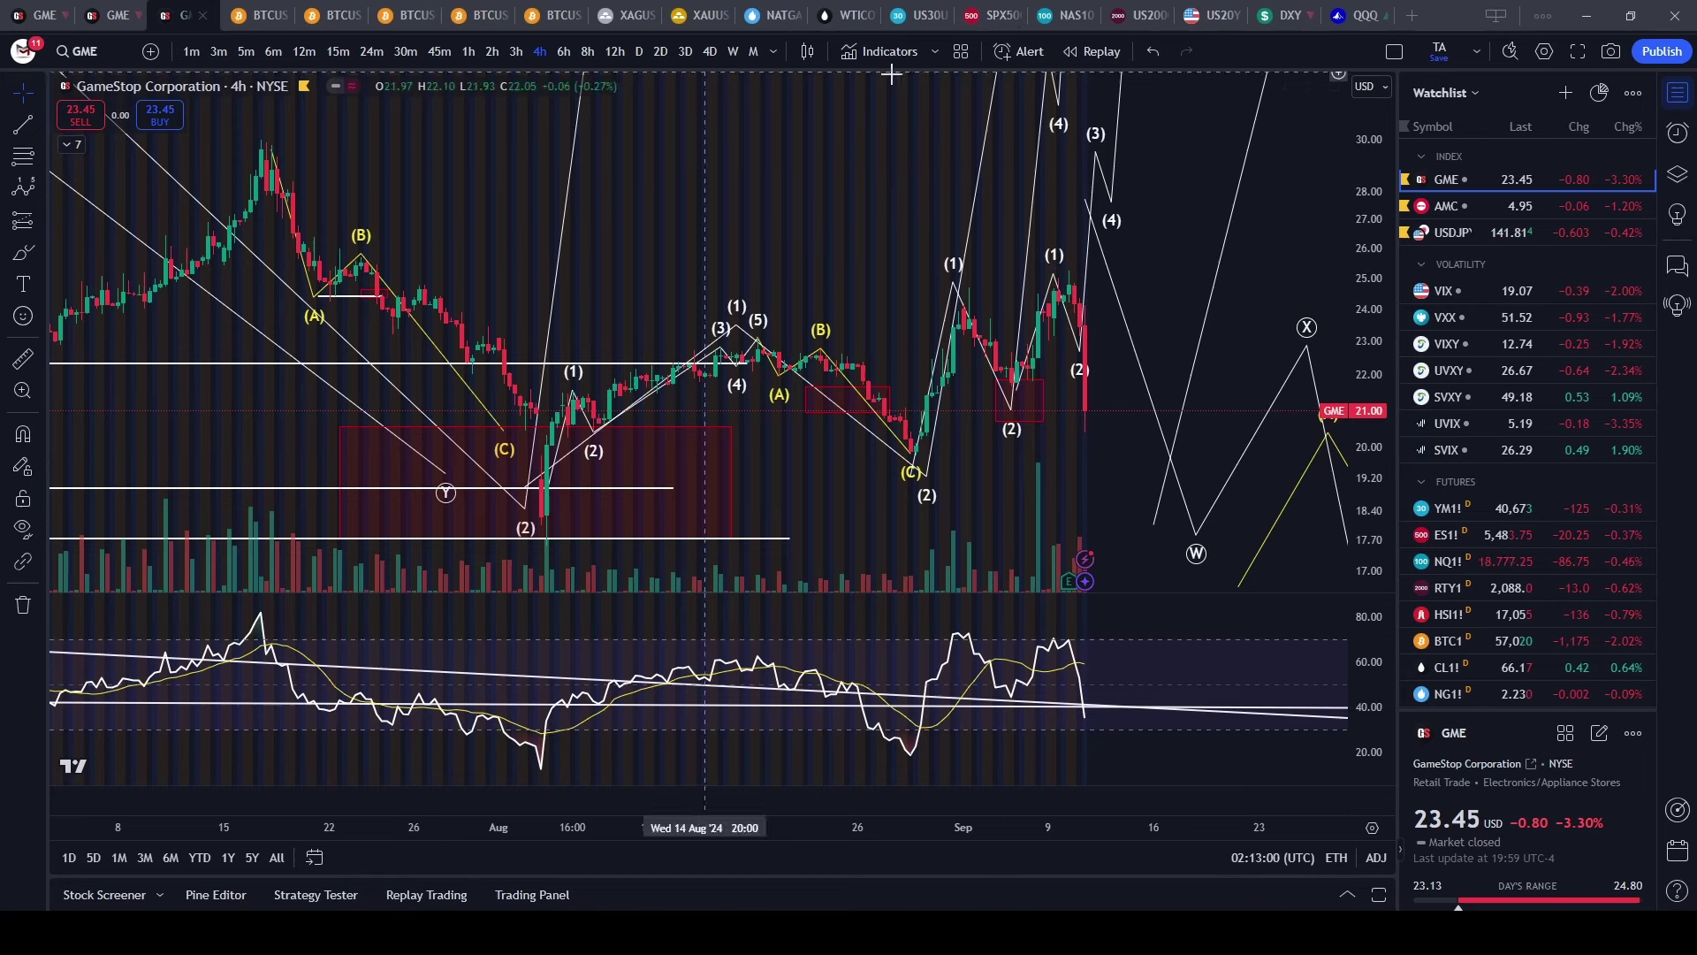
- Check the S&P 500 daily chart and the index group of the watchlist, and return to the annotated GME chart
left_click(988, 18)
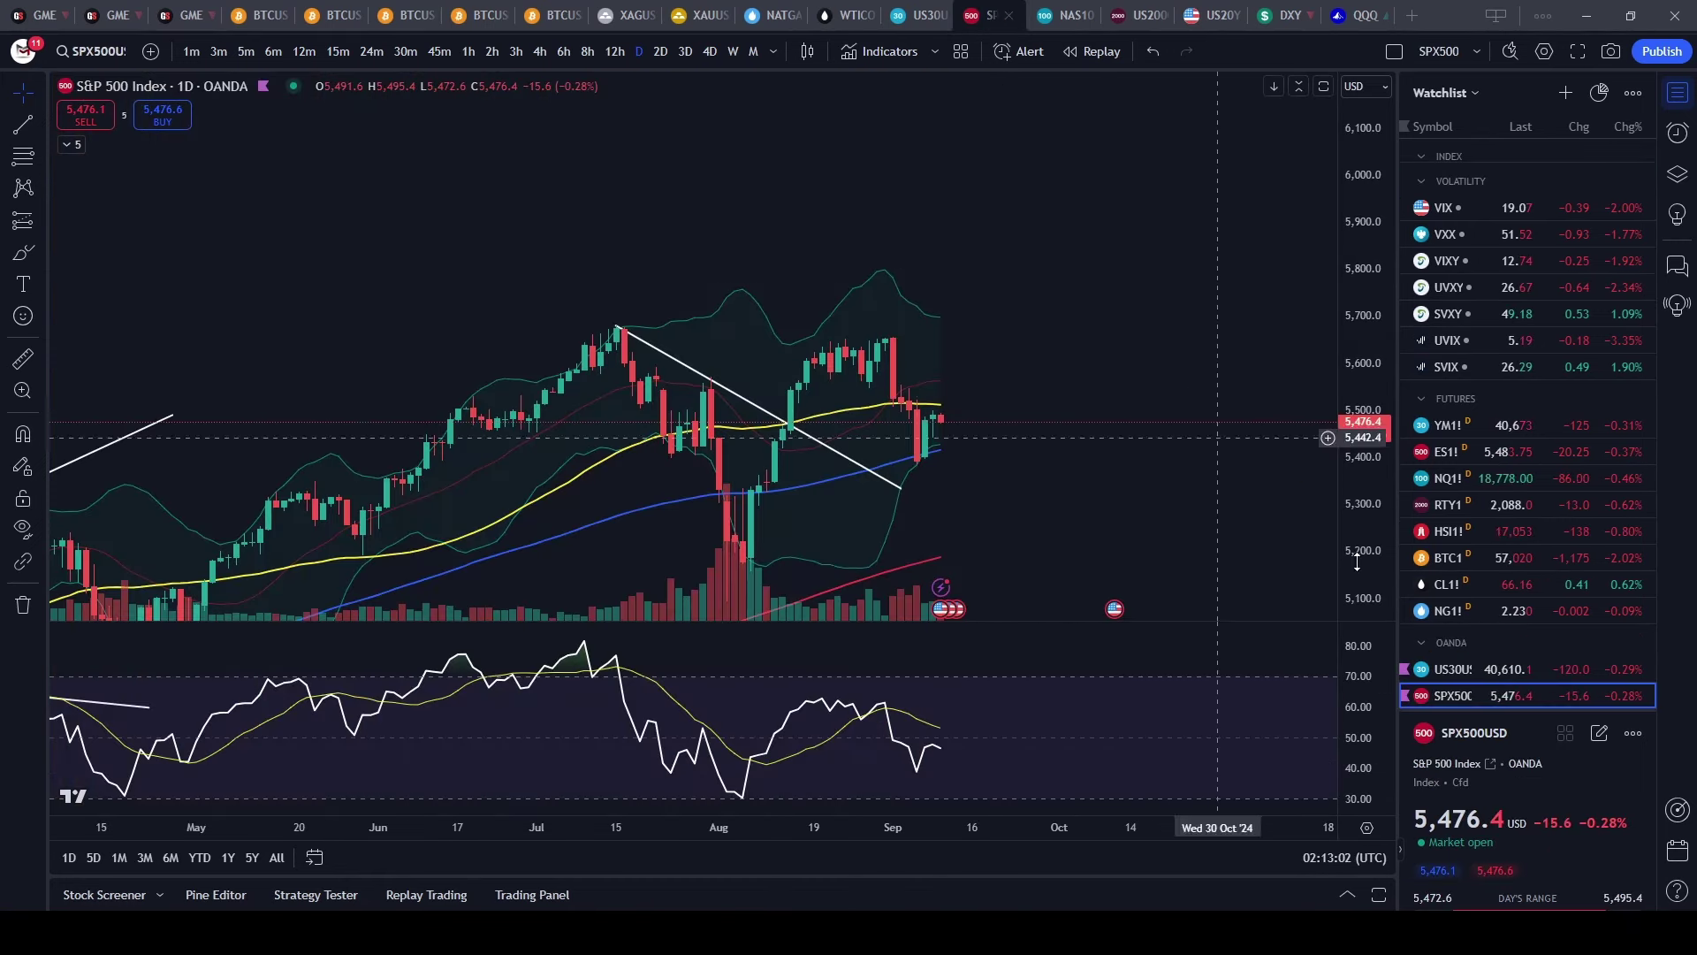
scroll(1524, 553, "up", 4)
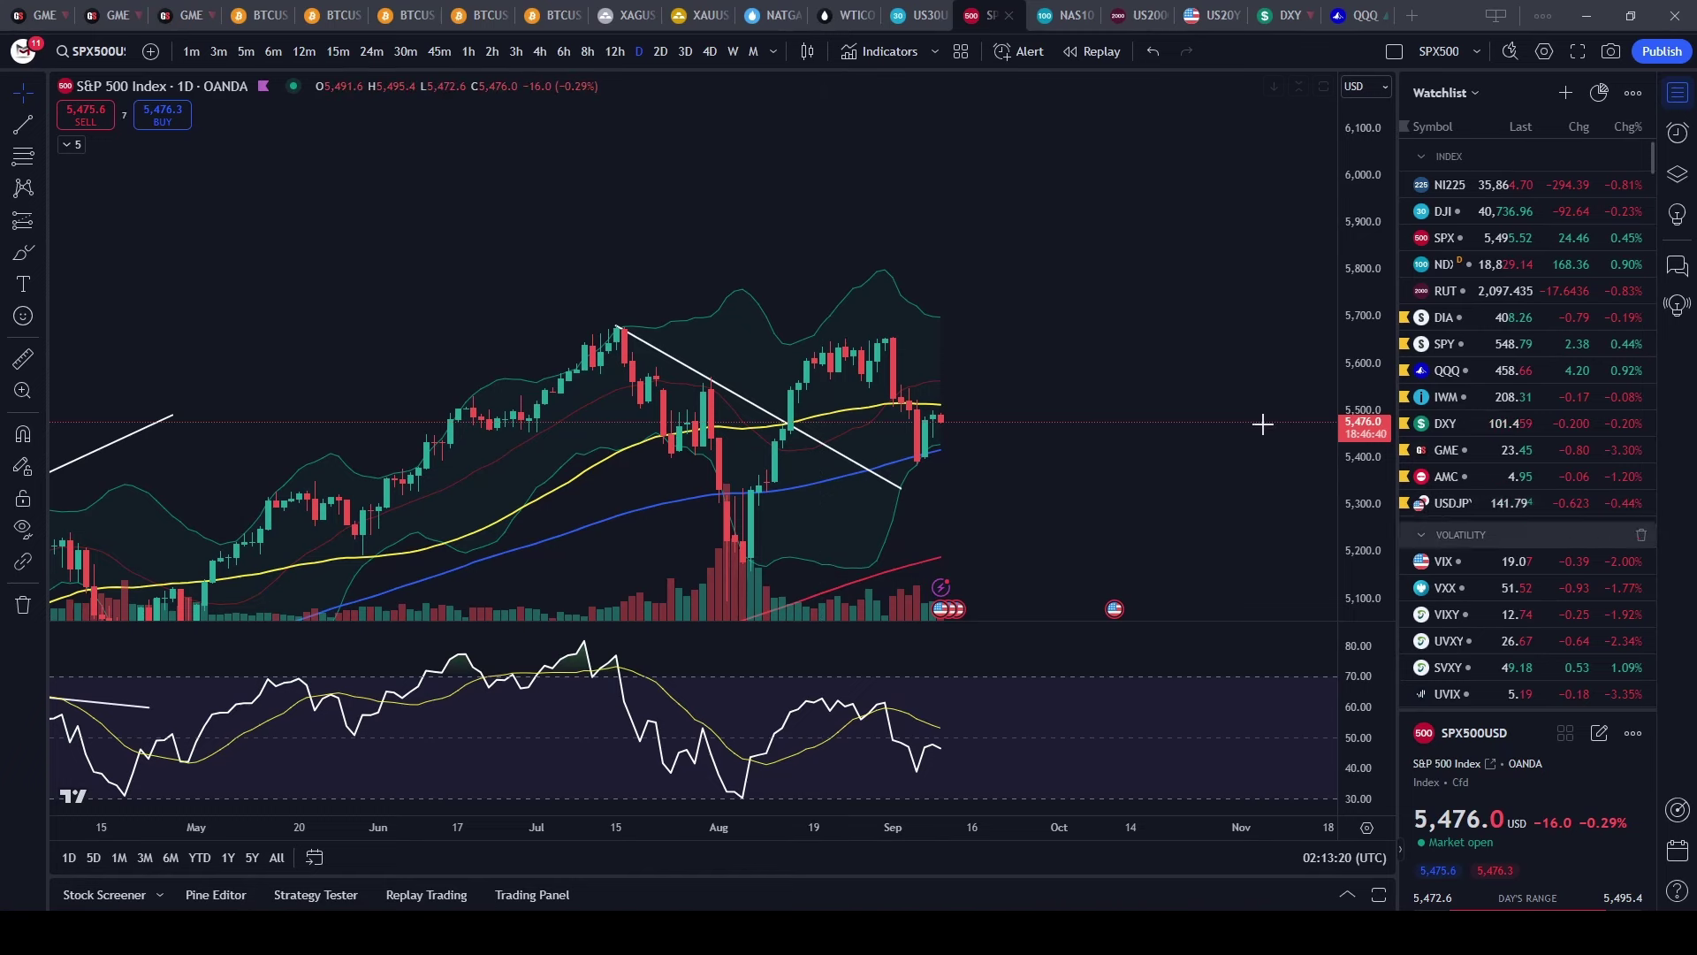
left_click(170, 18)
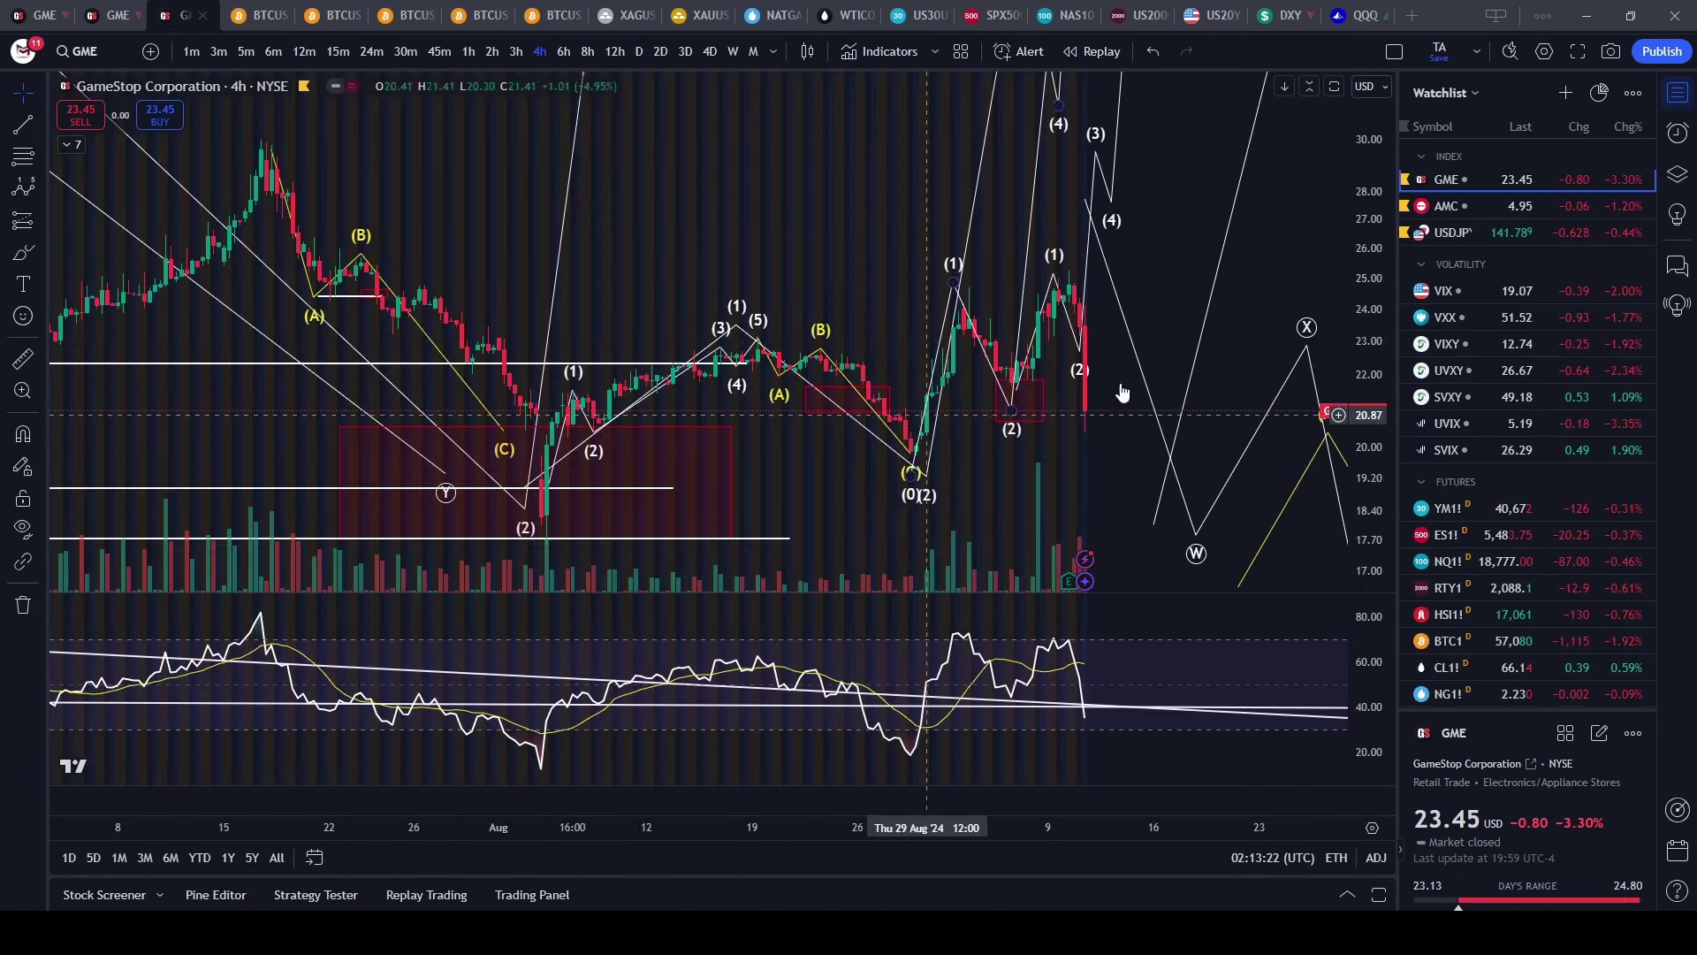
- Examine the extended-hours GME candles against the wave count, the red support zone and the horizontal support lines
scroll(976, 389, "up", 4)
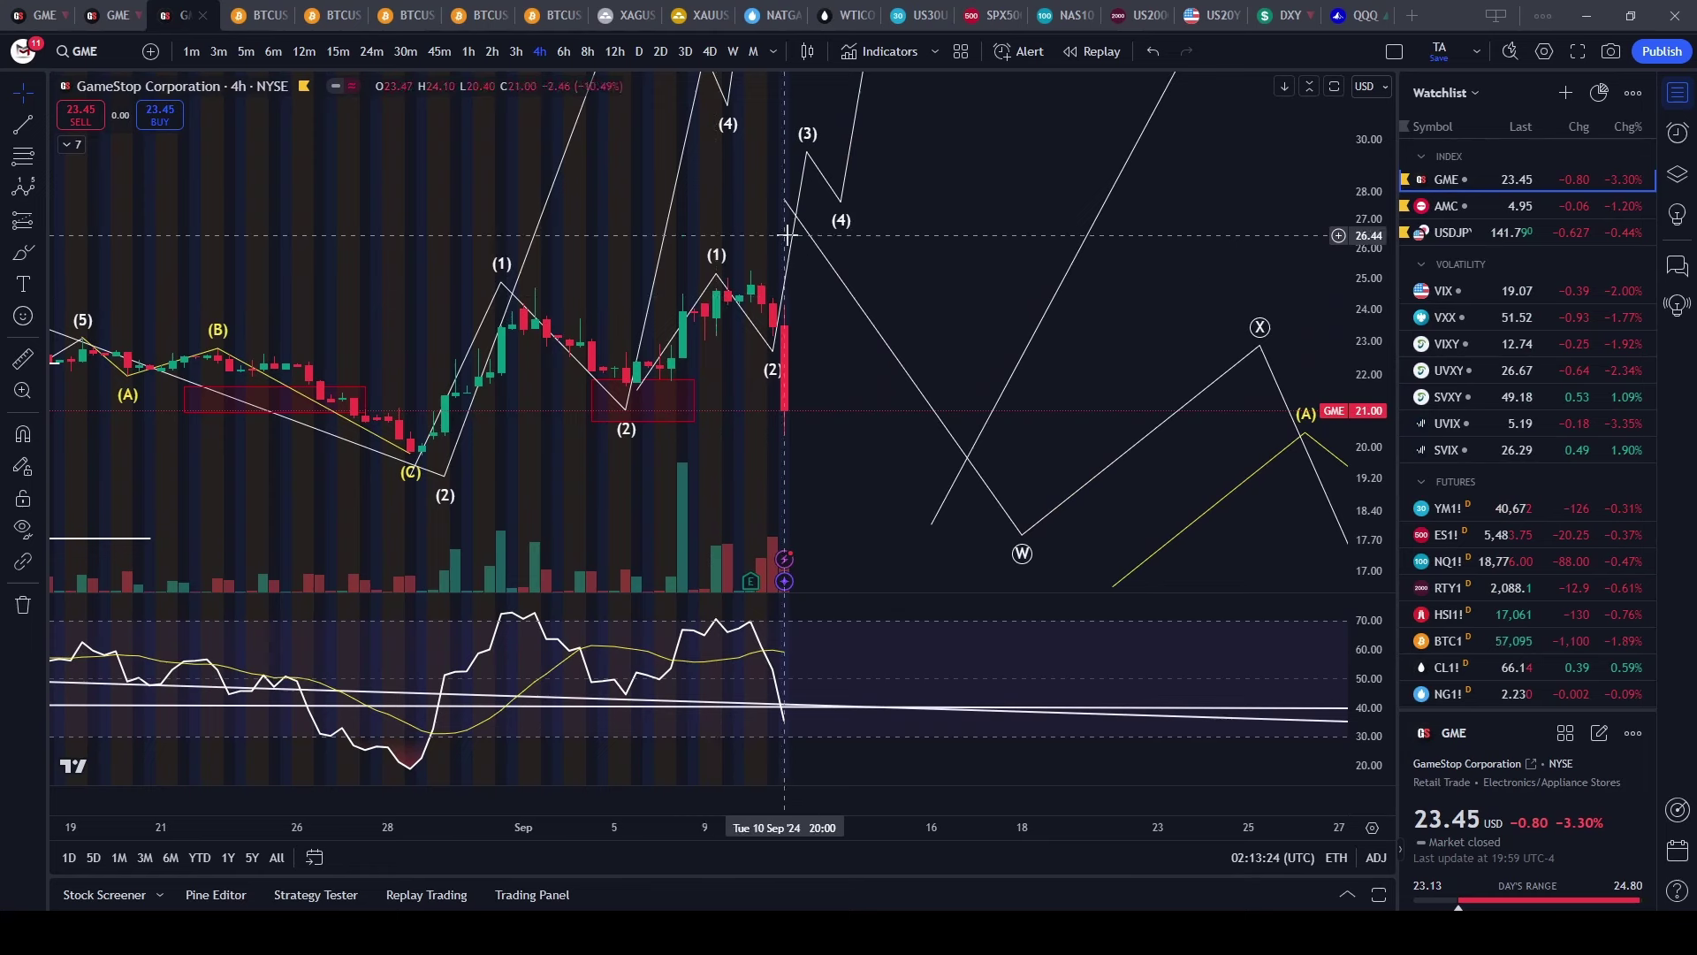
scroll(1030, 398, "down", 2)
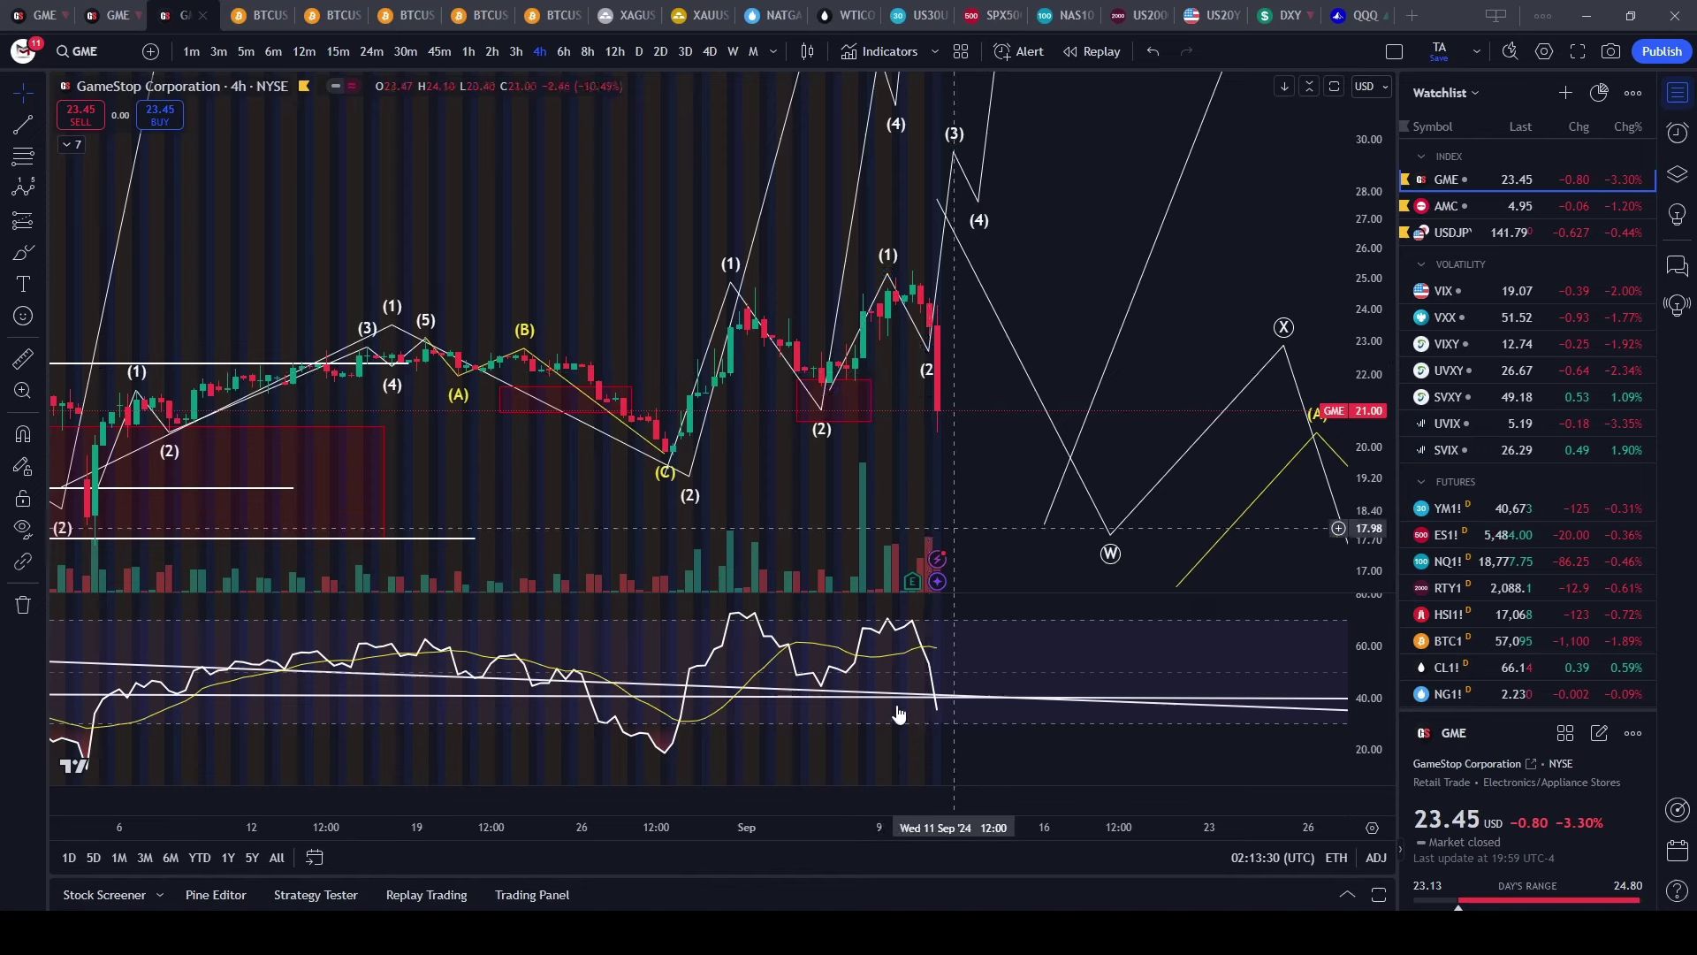
scroll(927, 610, "down", 4)
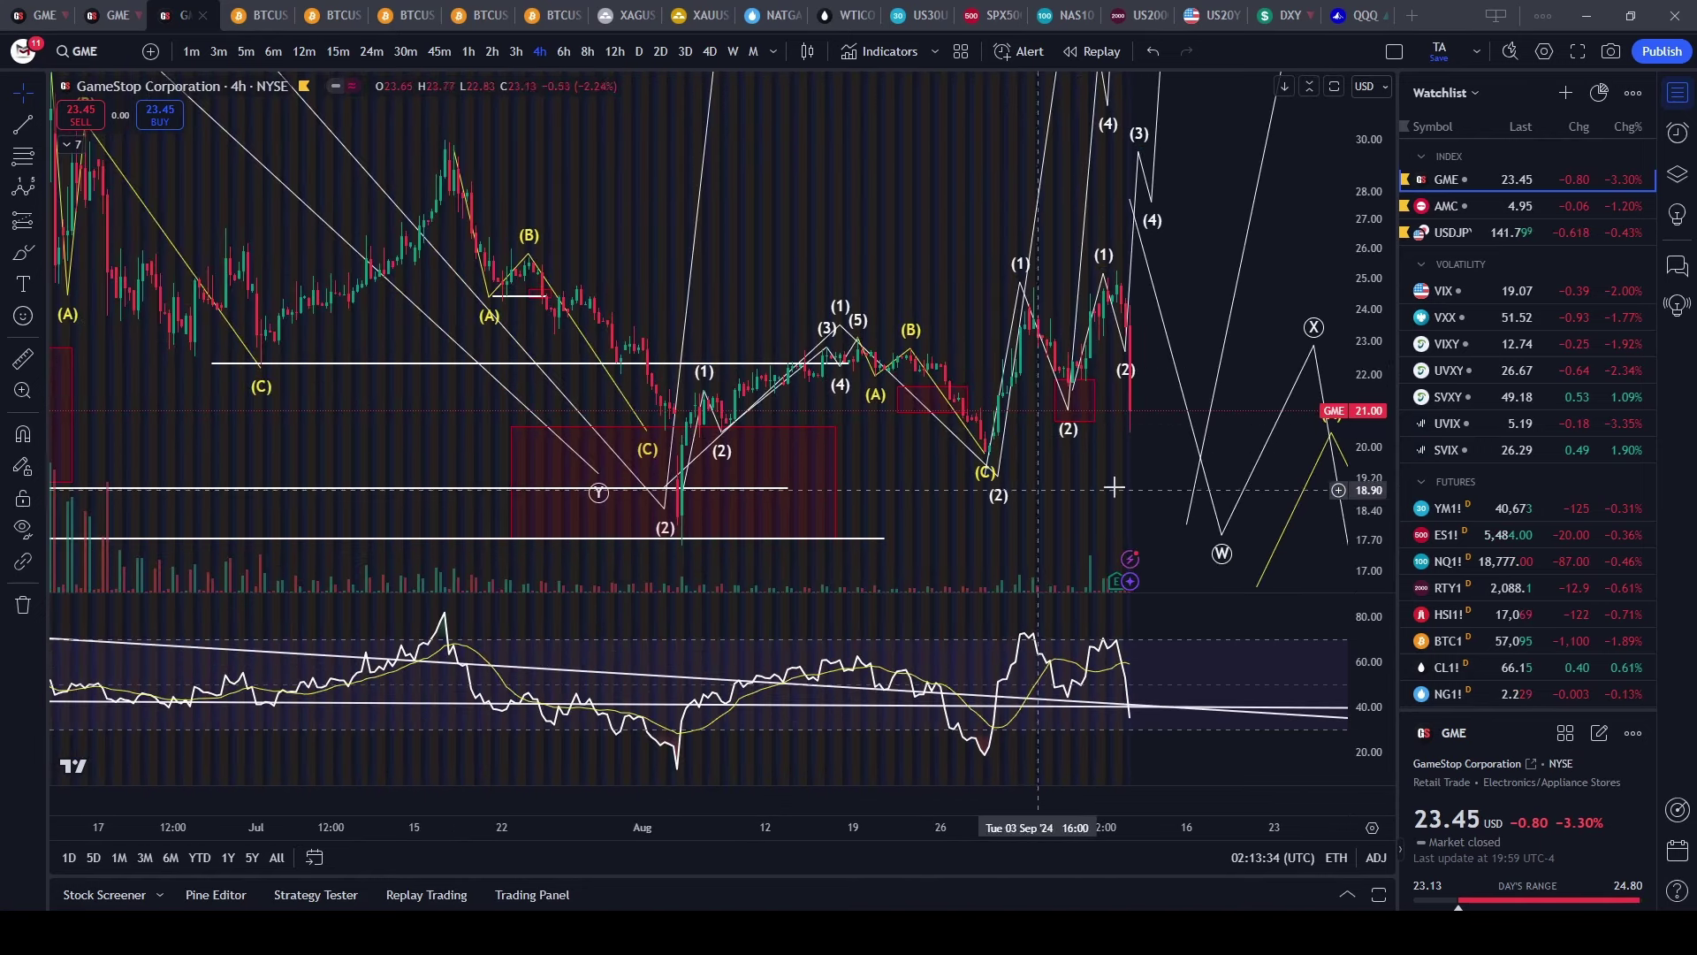
left_click_drag(1155, 492, 1112, 345)
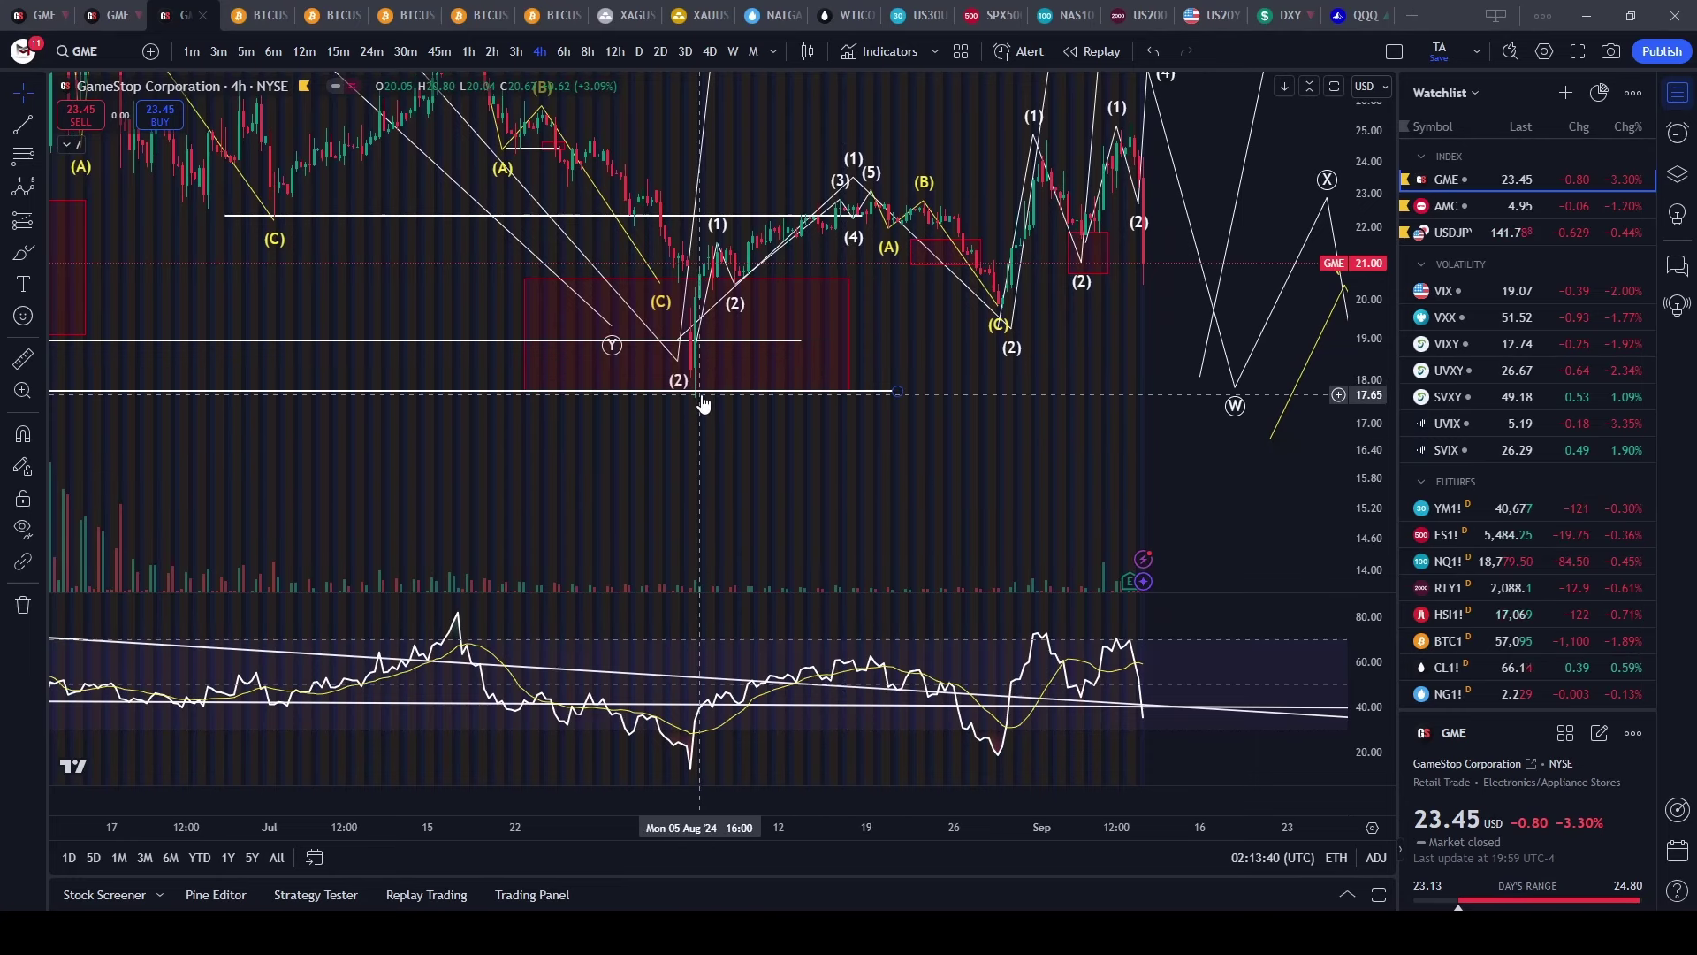
scroll(928, 368, "down", 5)
scroll(633, 379, "up", 2)
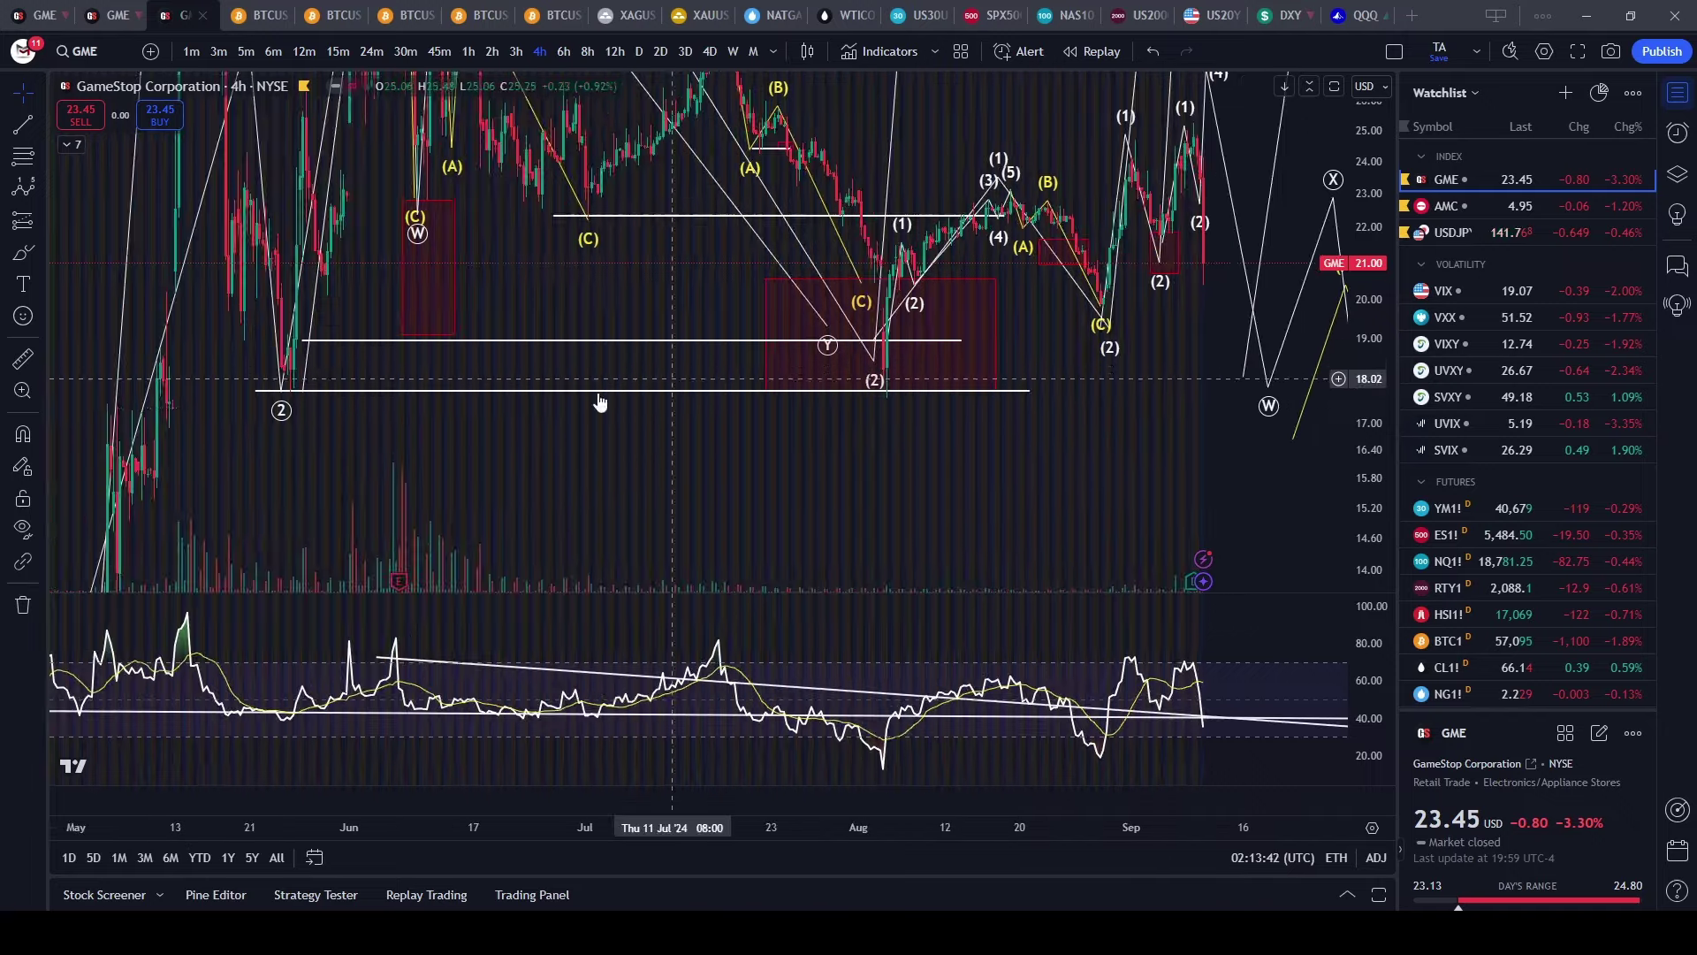
scroll(868, 364, "up", 2)
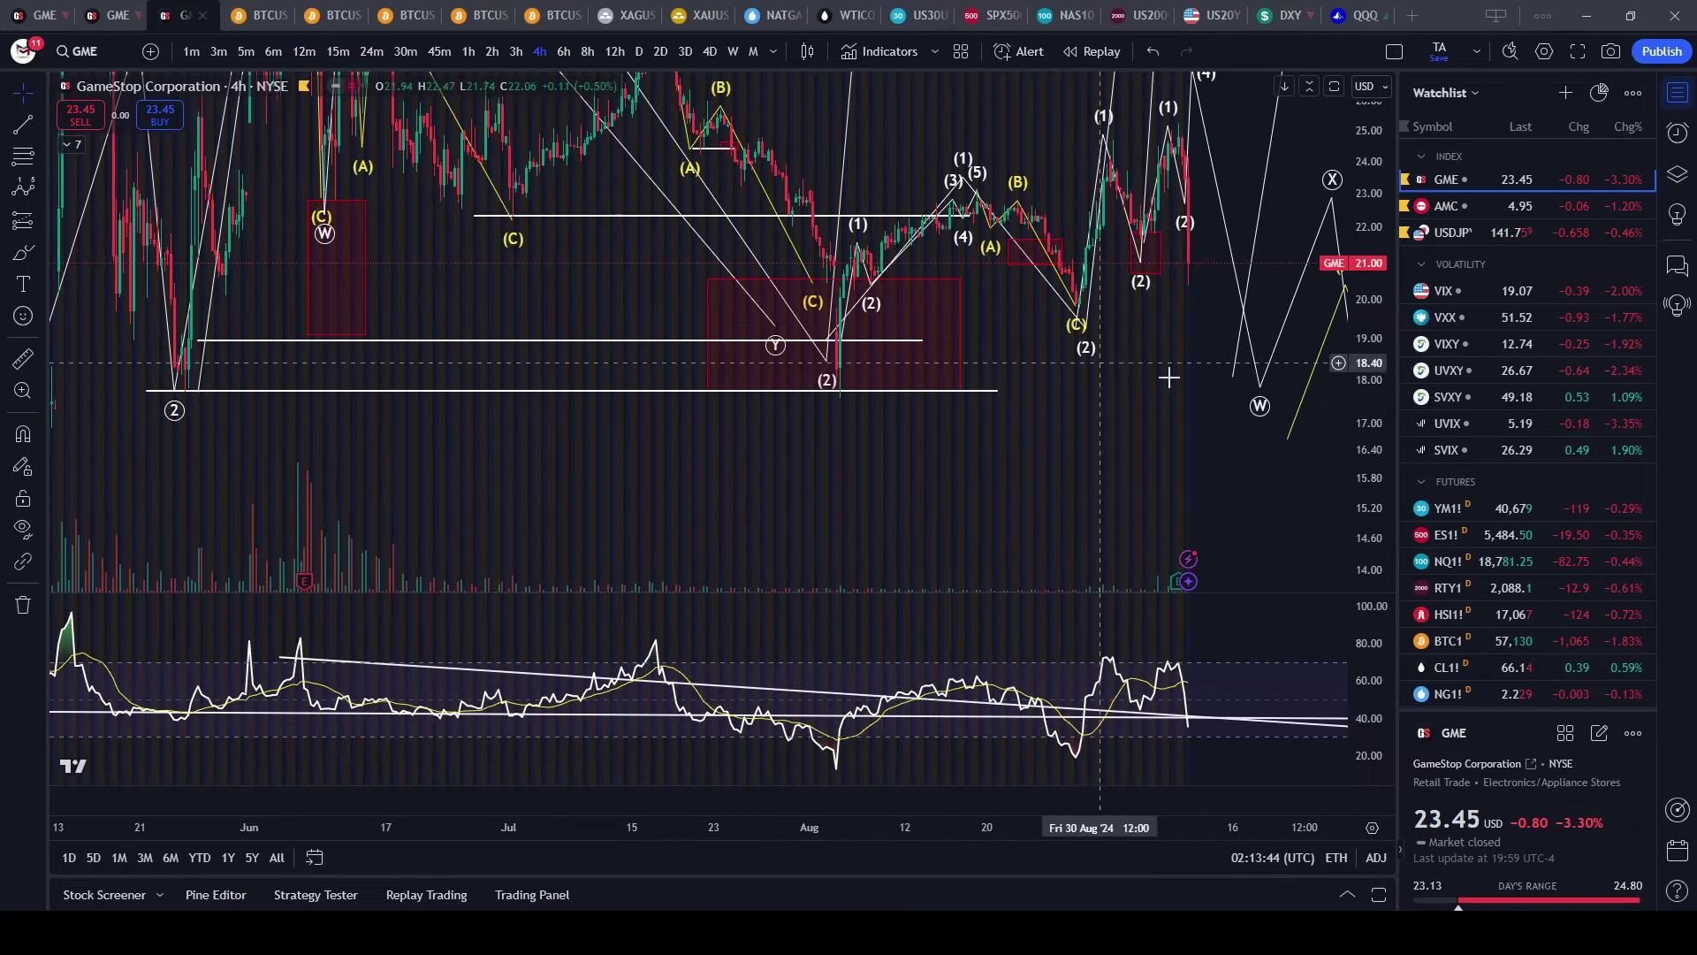
scroll(1119, 364, "up", 2)
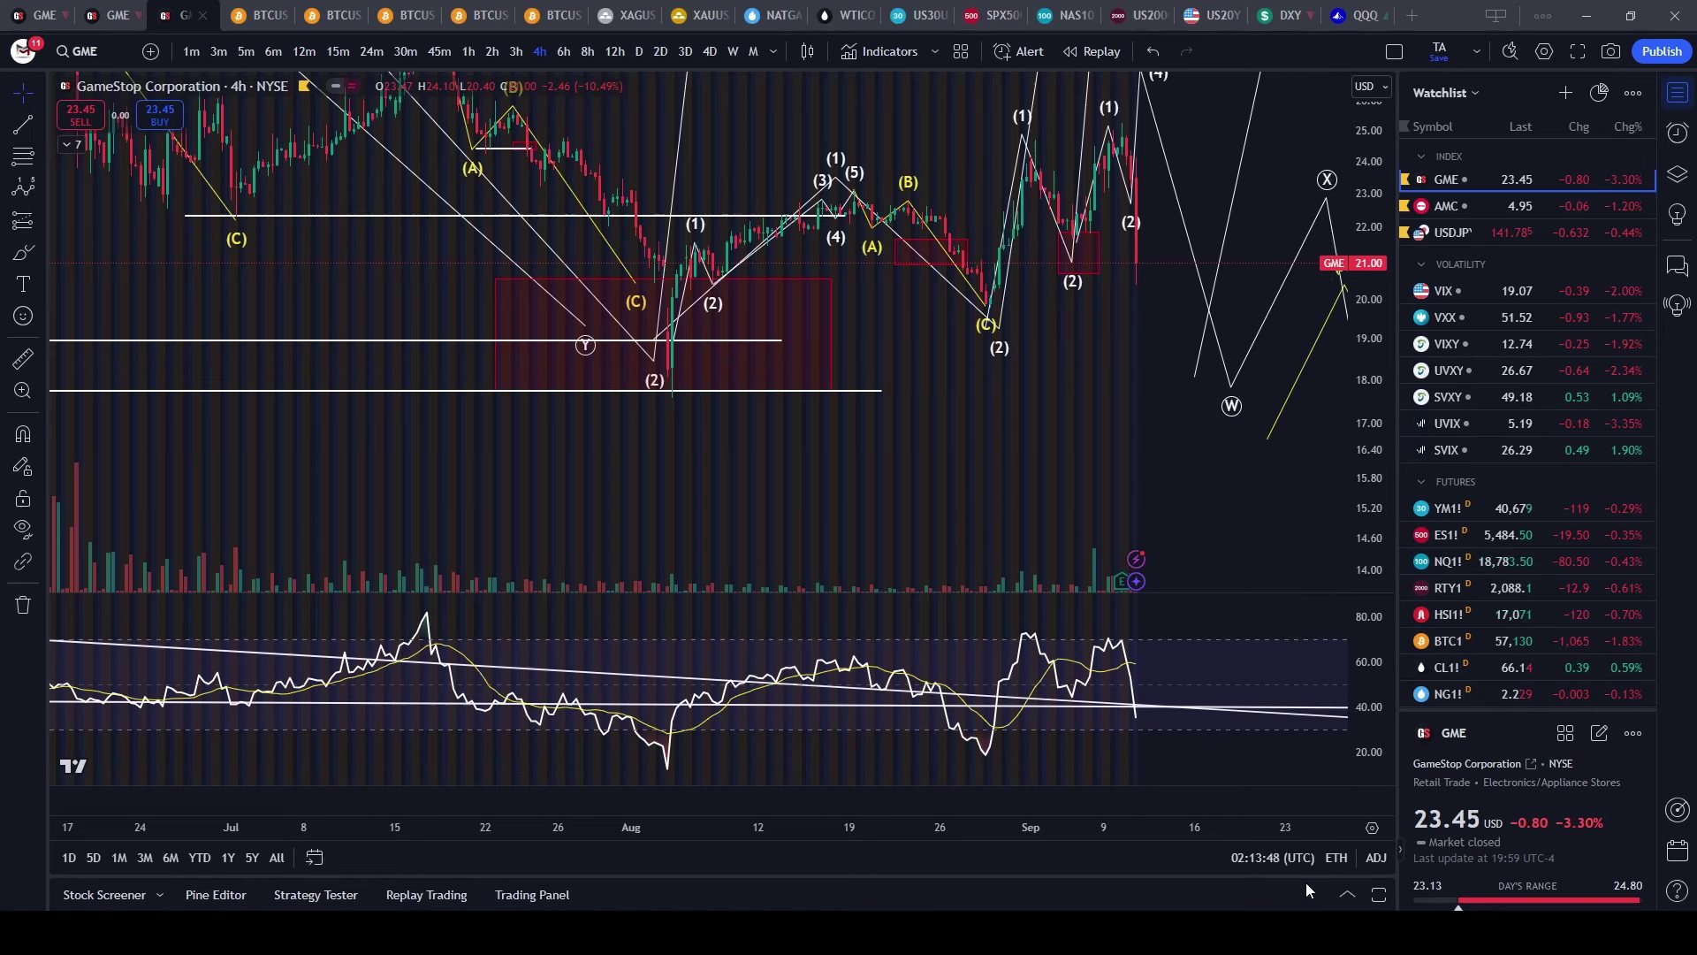
- Set the GME chart's session back to regular trading hours
left_click(1328, 859)
left_click(1379, 793)
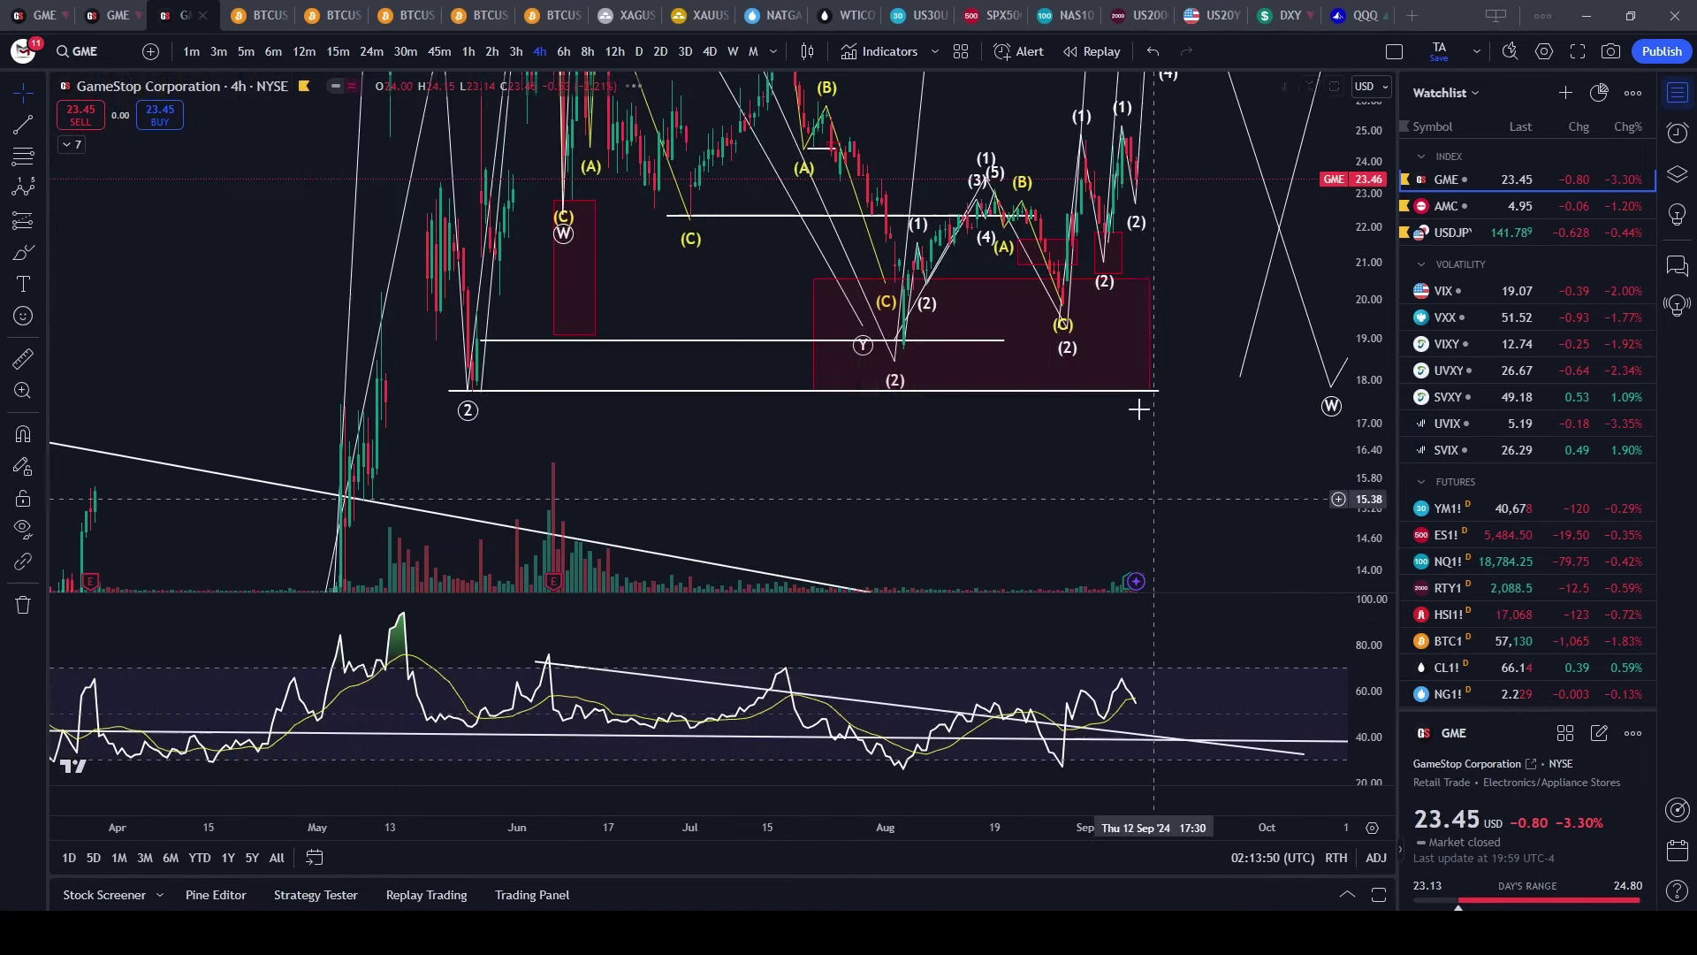
- Delete the small white five-wave count and the yellow (A)(B)(C) correction drawn over the August candles
scroll(970, 250, "up", 5)
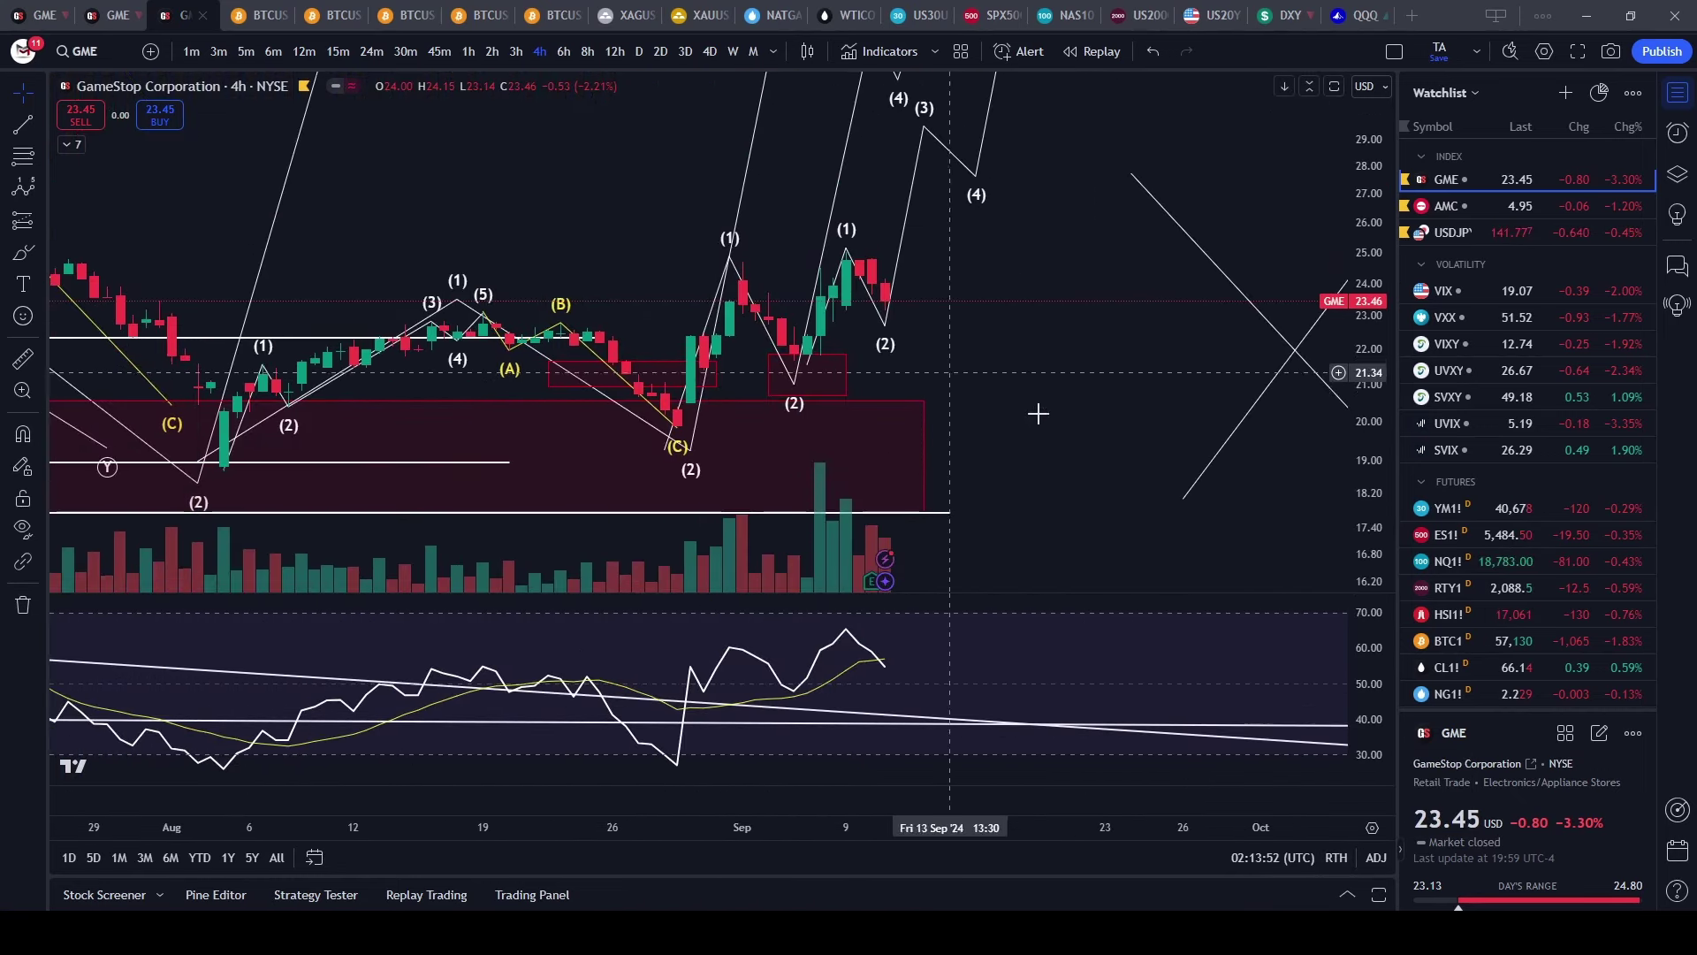
left_click_drag(1371, 512, 1362, 390)
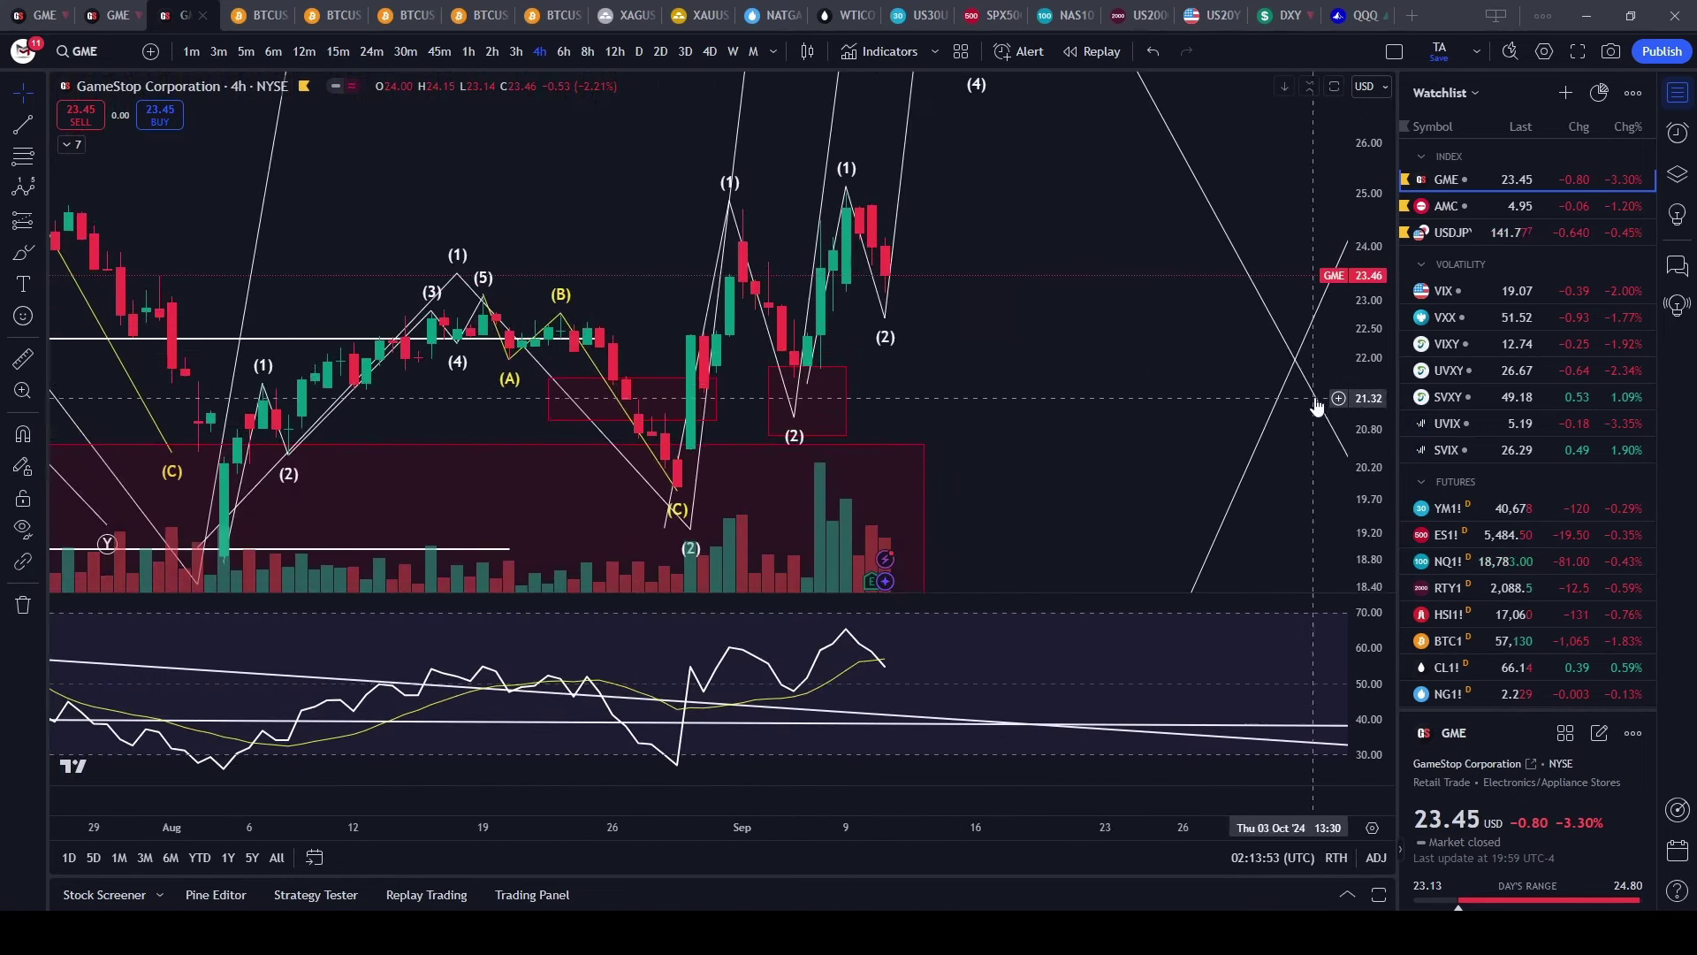
left_click(484, 287)
key("Delete")
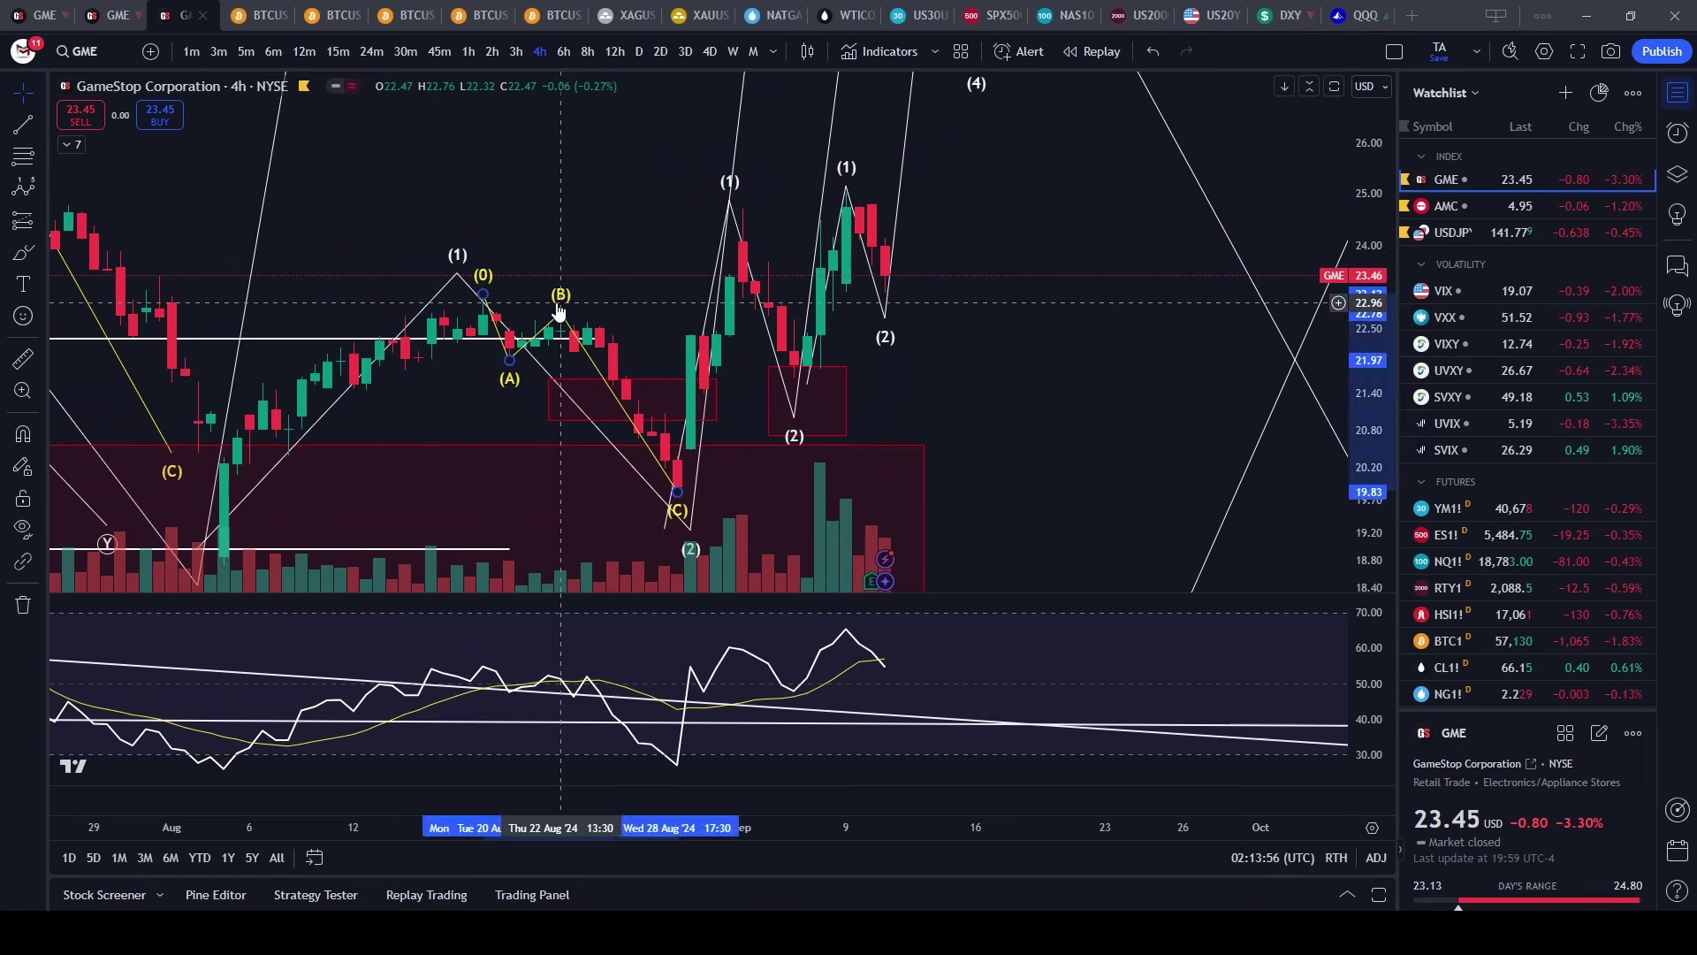
left_click(558, 304)
key("Delete")
- Delete the projected yellow (A) correction and the white W-X wave pattern drawn beyond the latest candles
mouse_move(1182, 398)
left_mouse_down()
mouse_move(685, 315)
mouse_move(387, 319)
left_mouse_up()
left_click_drag(1209, 455, 1080, 303)
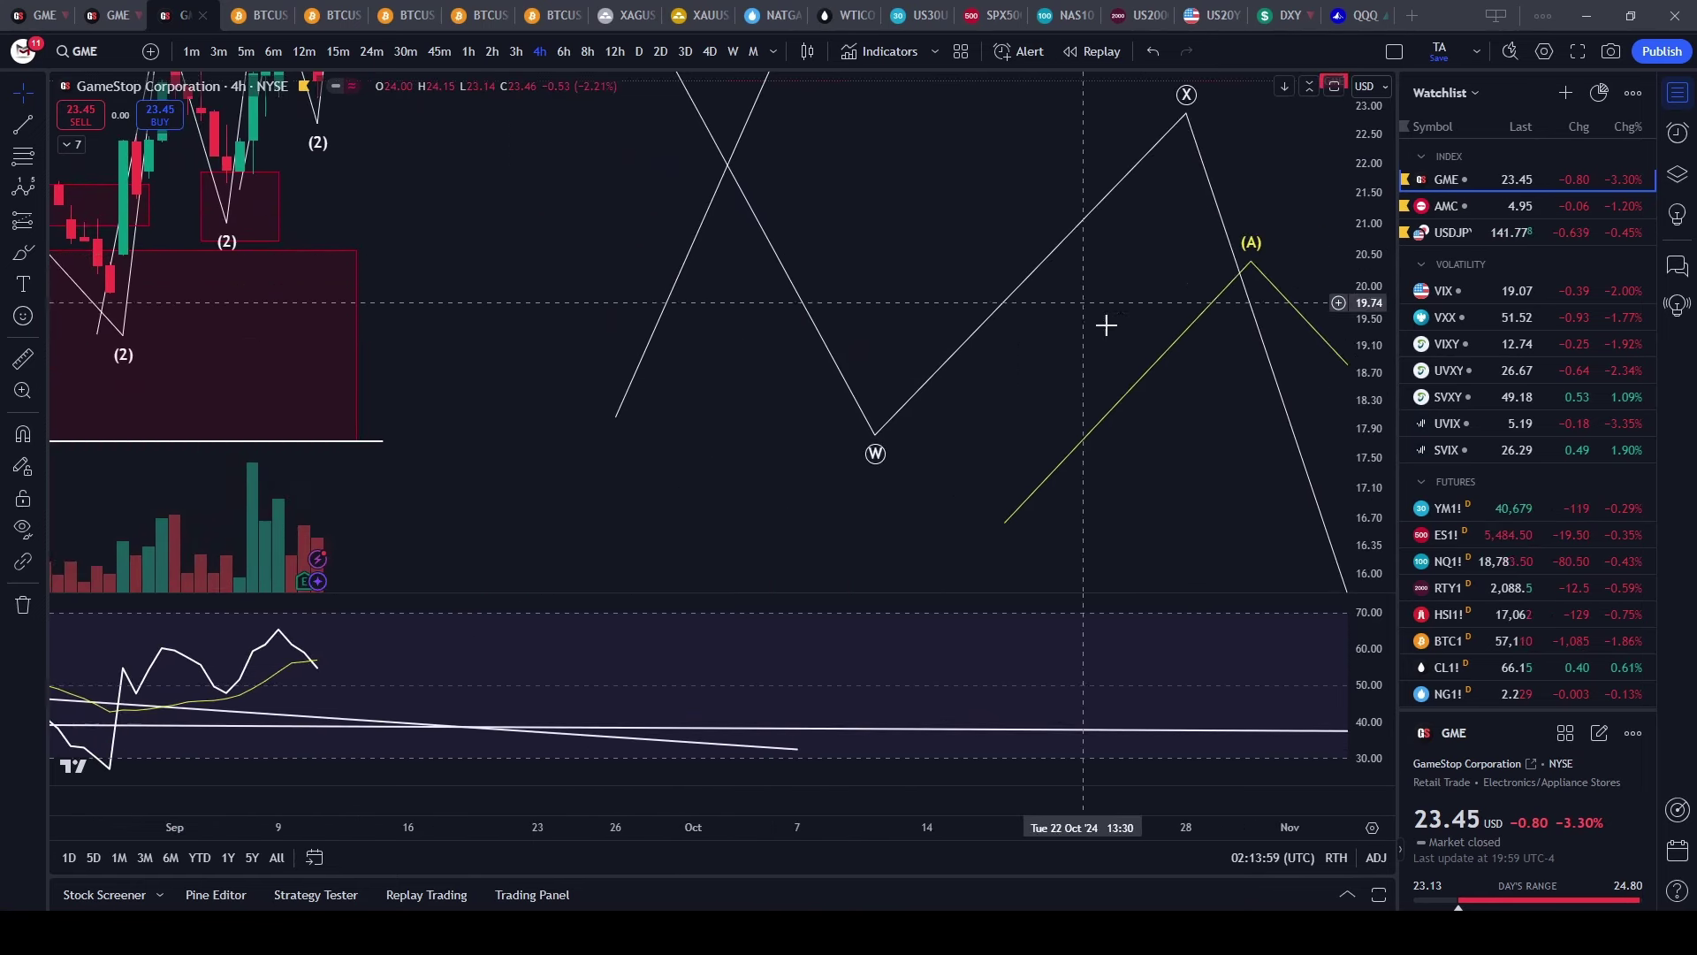
left_click(1149, 378)
key("Delete")
left_click(983, 329)
key("Delete")
- Delete the yellow (A)(B)(C) correction drawn over the decline from the July high
scroll(1068, 469, "down", 5)
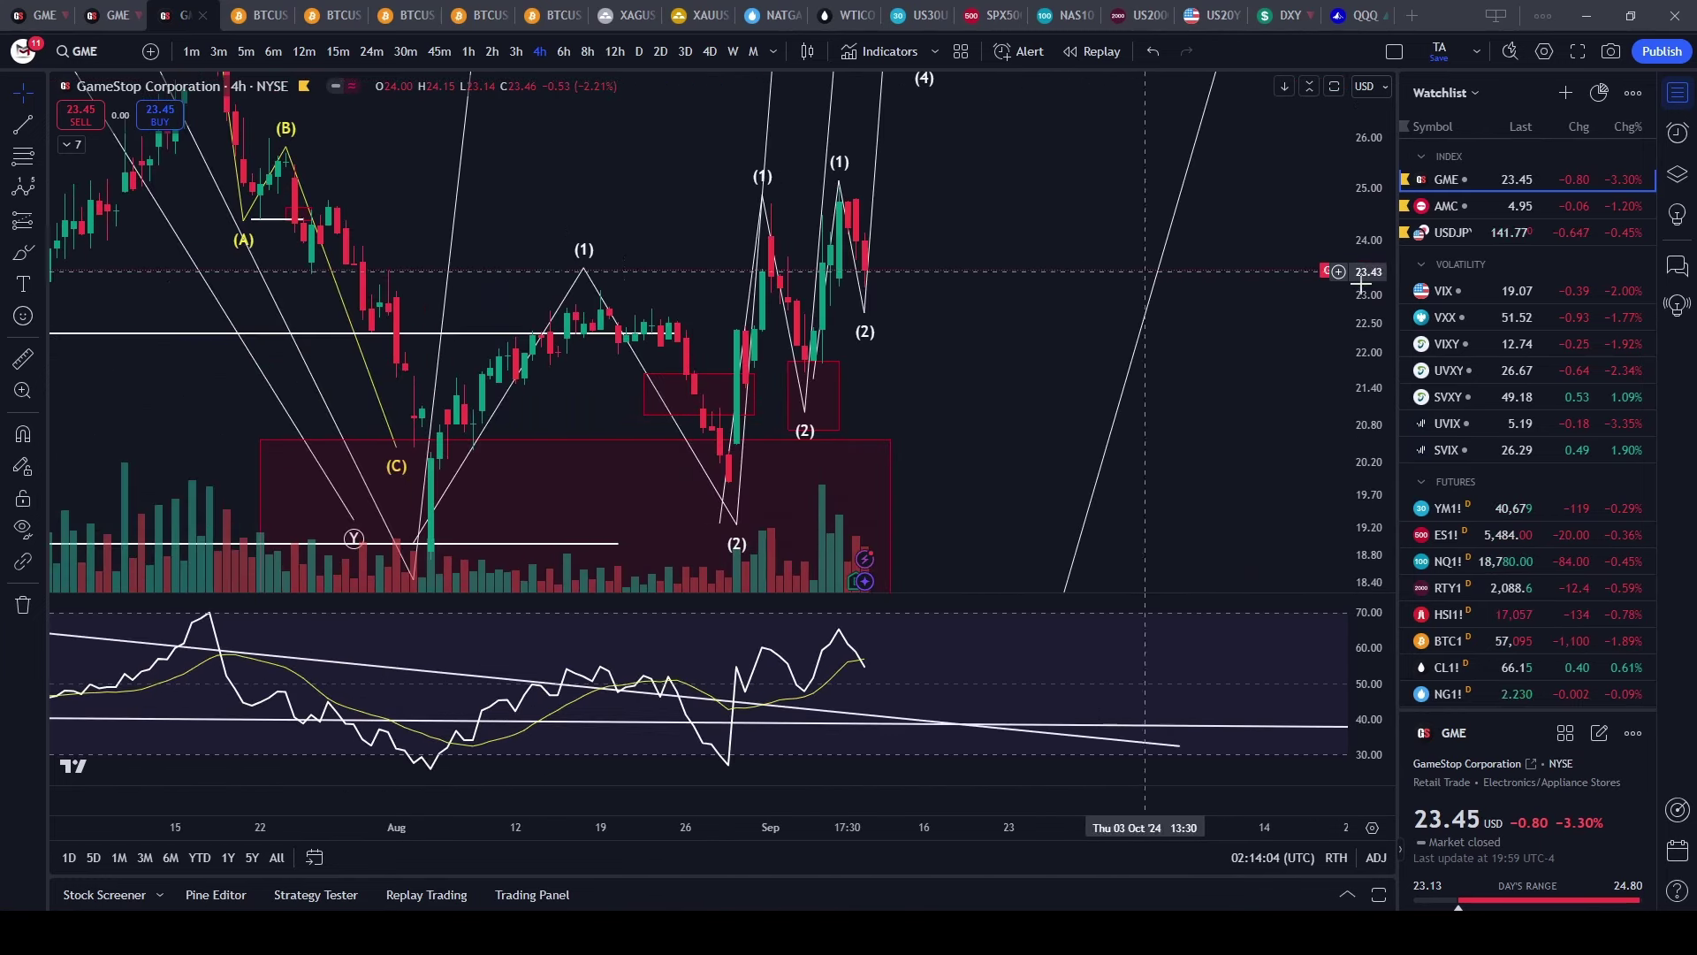
left_click_drag(1366, 228, 1343, 479)
left_click_drag(990, 264, 1164, 447)
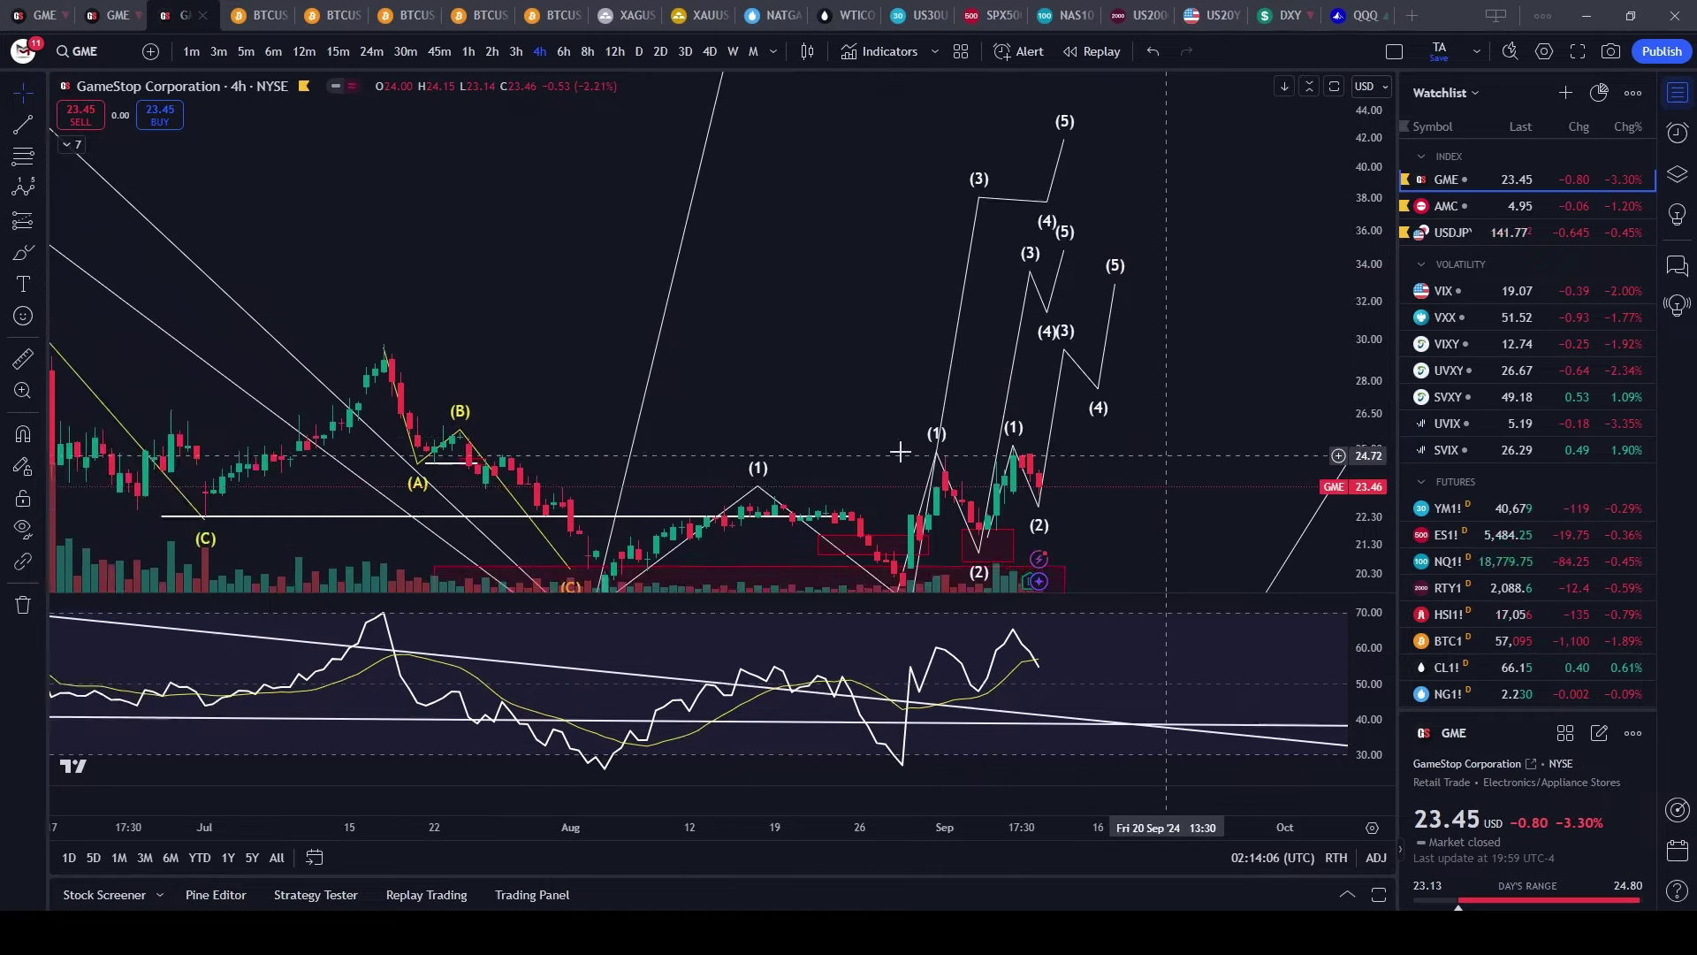
left_click(460, 433)
key("Delete")
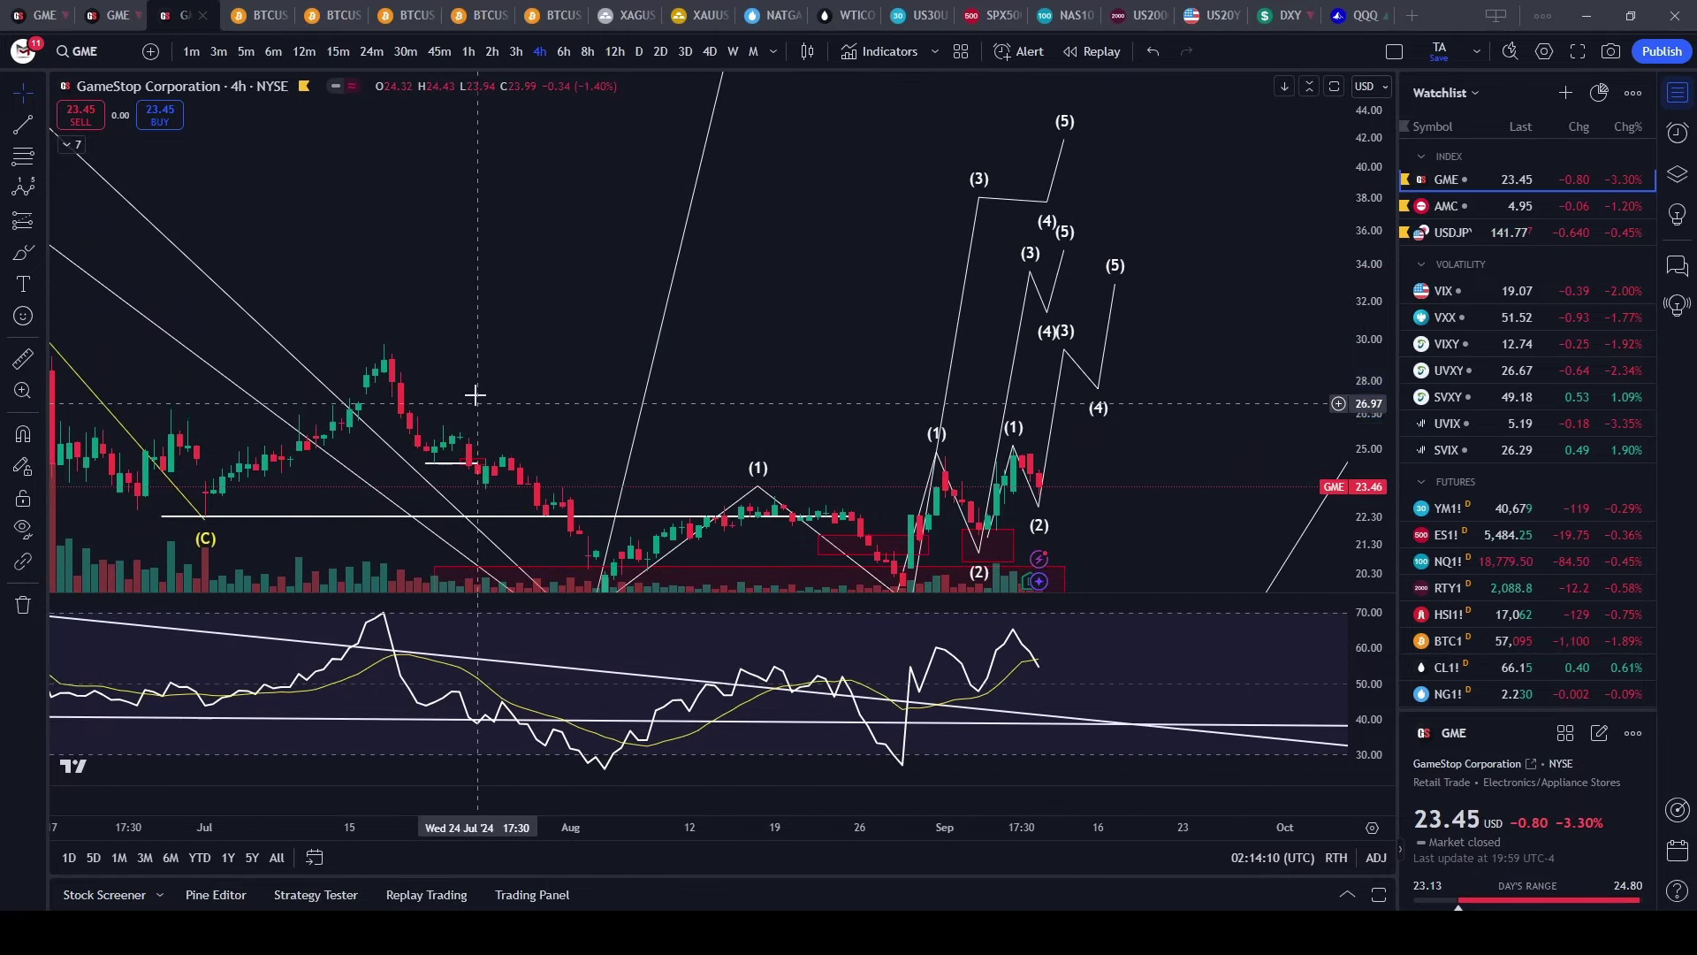
- Delete the most recent projected (1)-(5) impulse wave, whose wave (2) sits at the latest September candle
scroll(1075, 488, "up", 5)
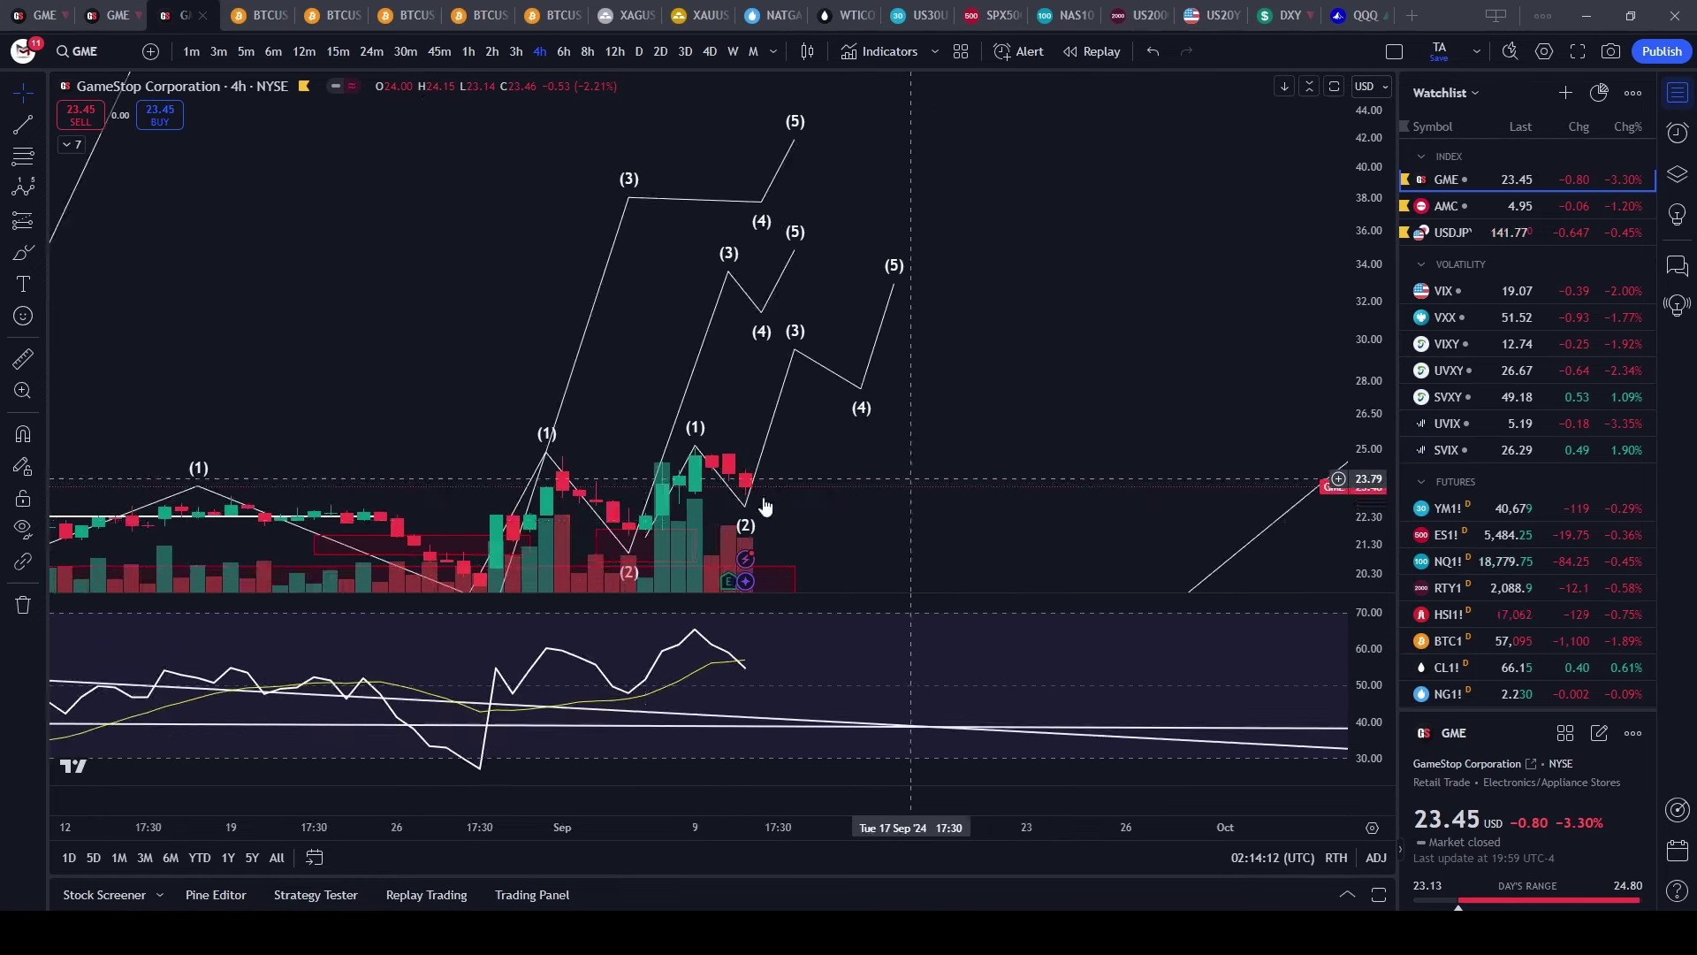
left_click_drag(747, 541, 916, 362)
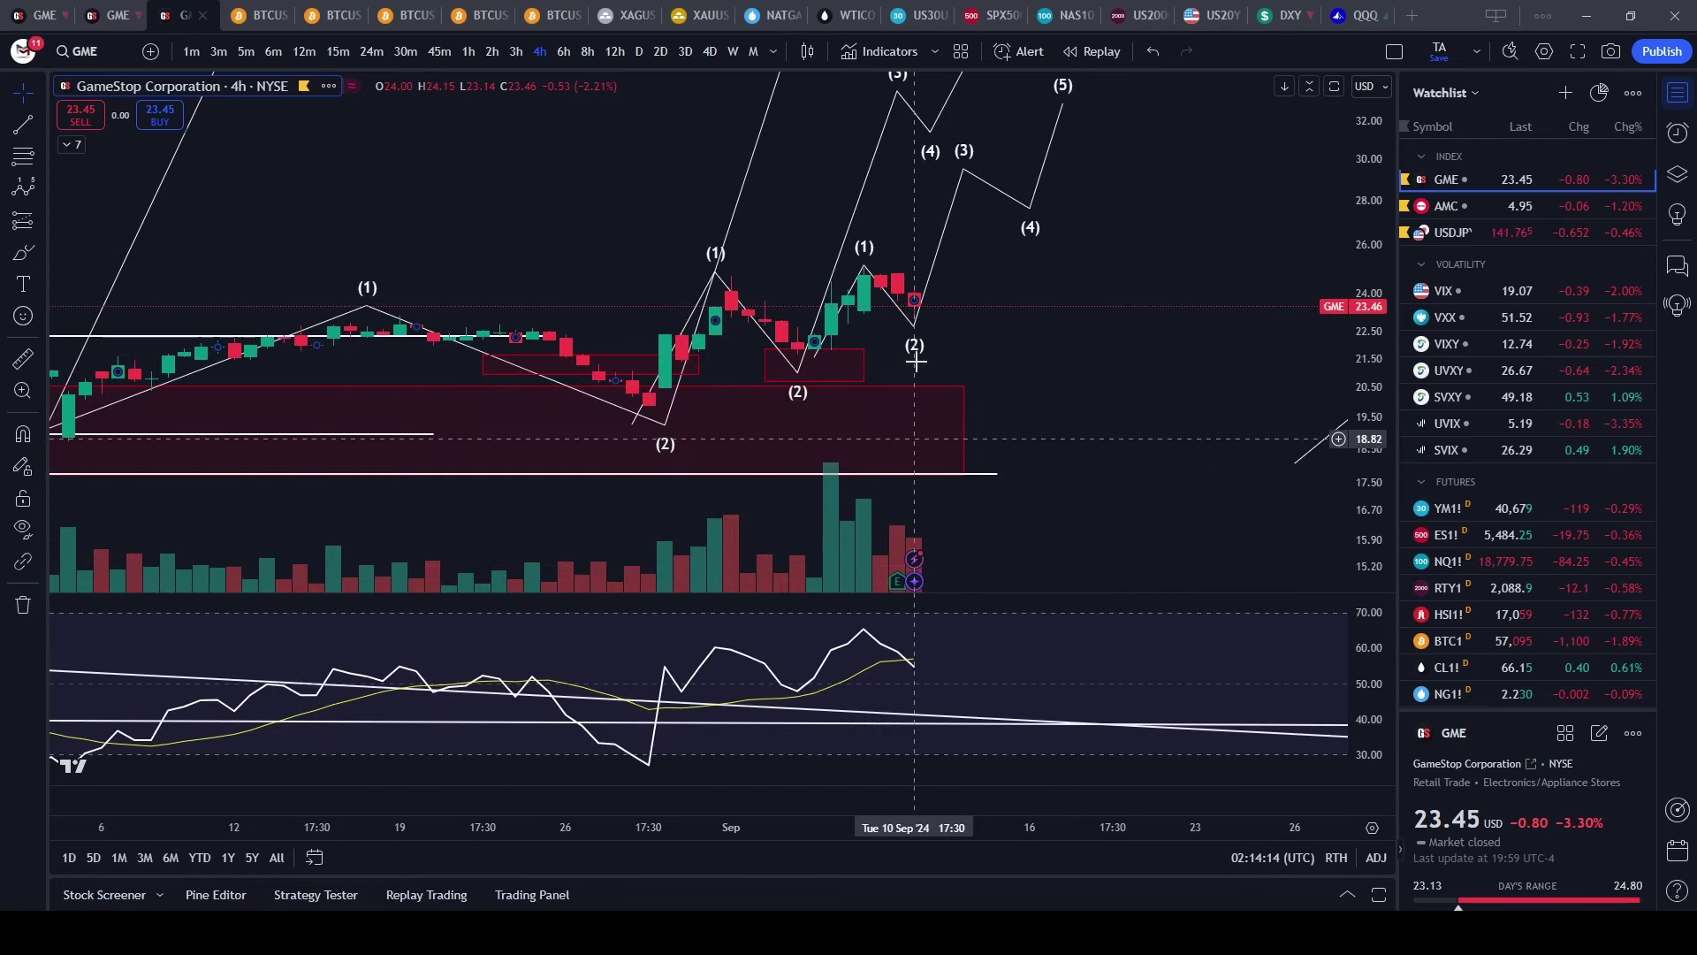
left_click(934, 285)
key("Delete")
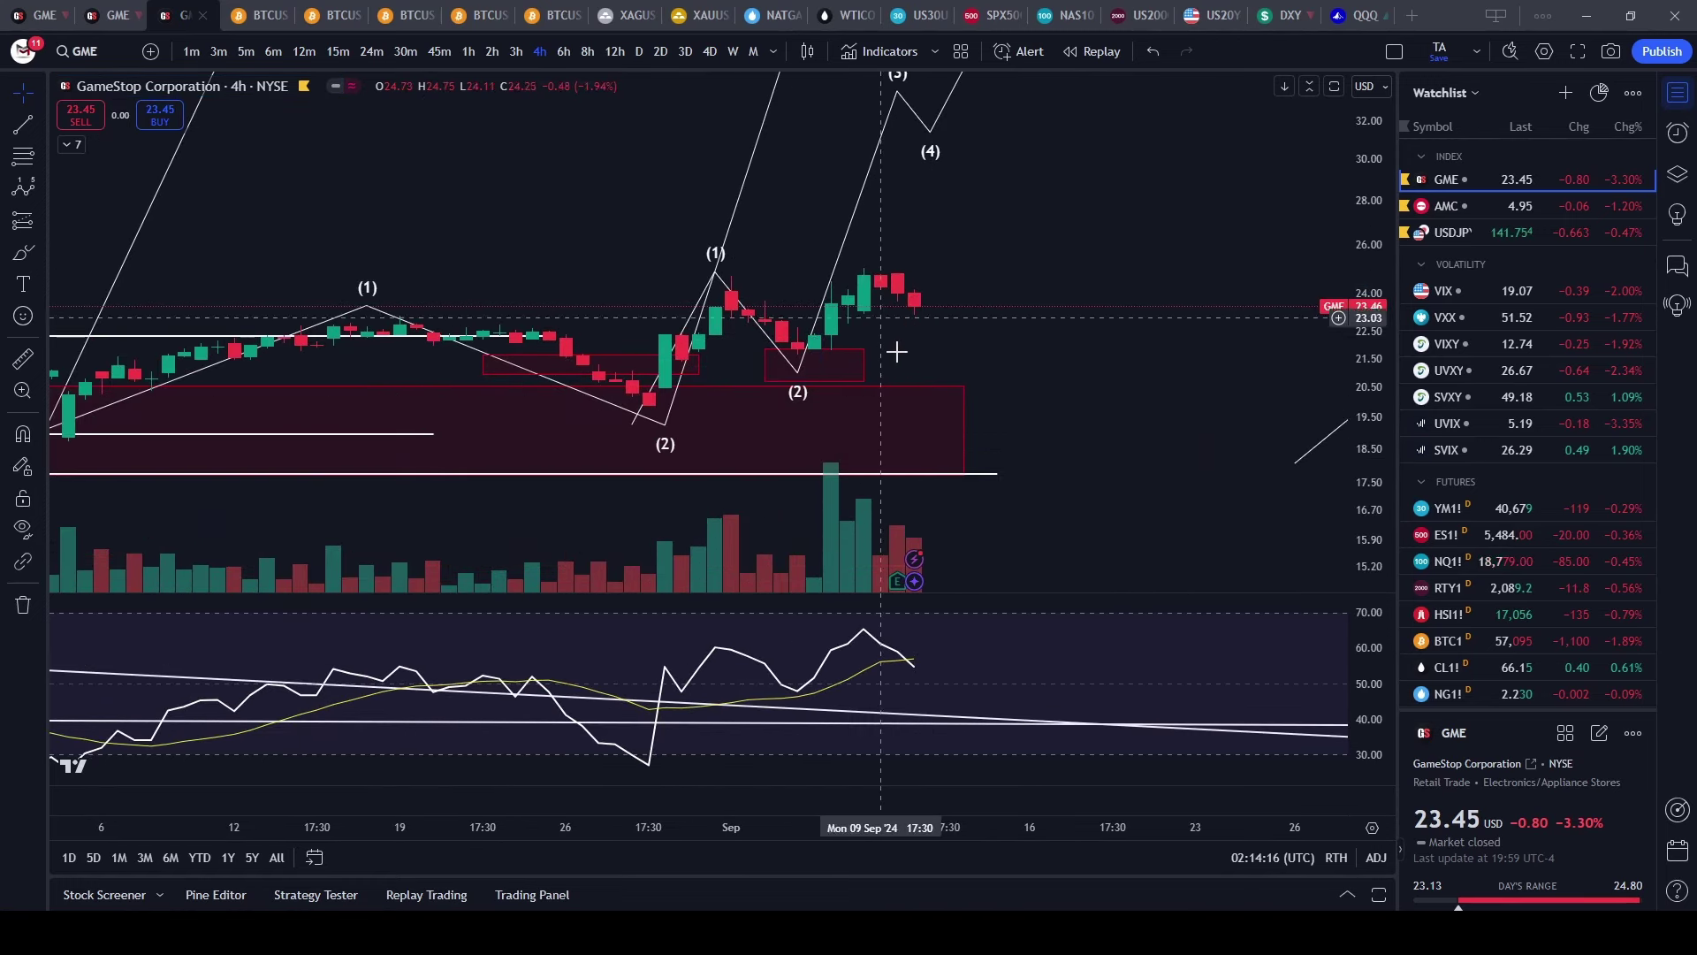
- Move the wave (2) point of the remaining recent impulse down to about 19.30 at the latest candle
left_click_drag(1372, 477, 1364, 316)
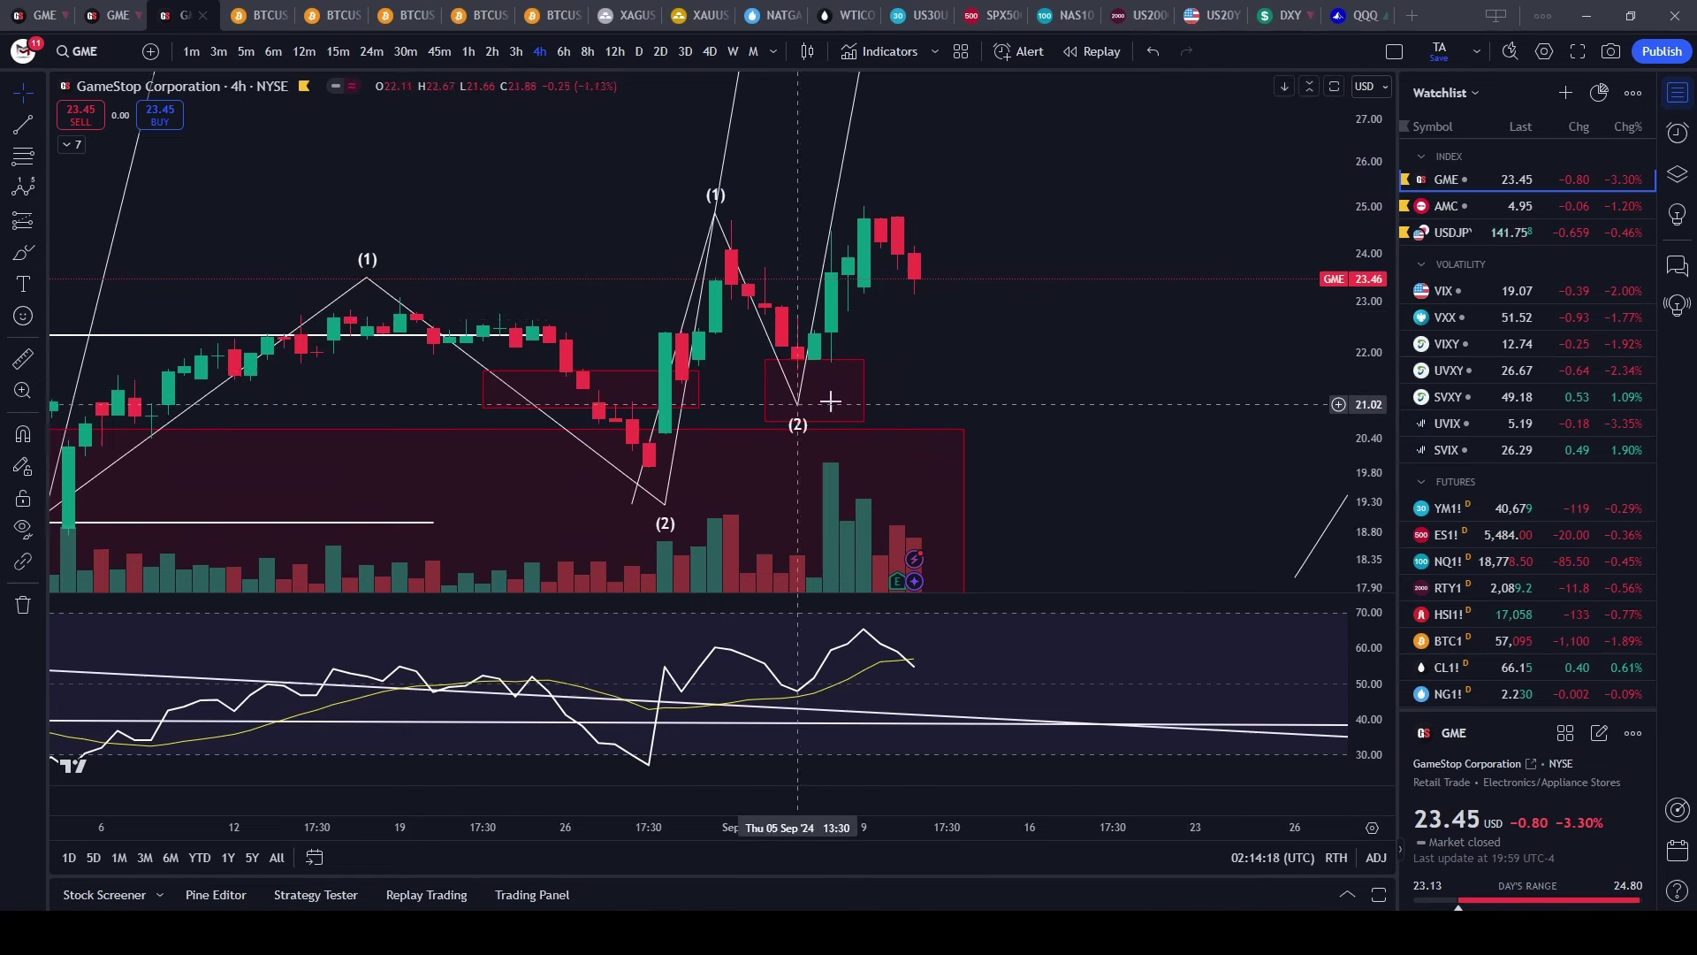
left_click_drag(1137, 356, 1073, 284)
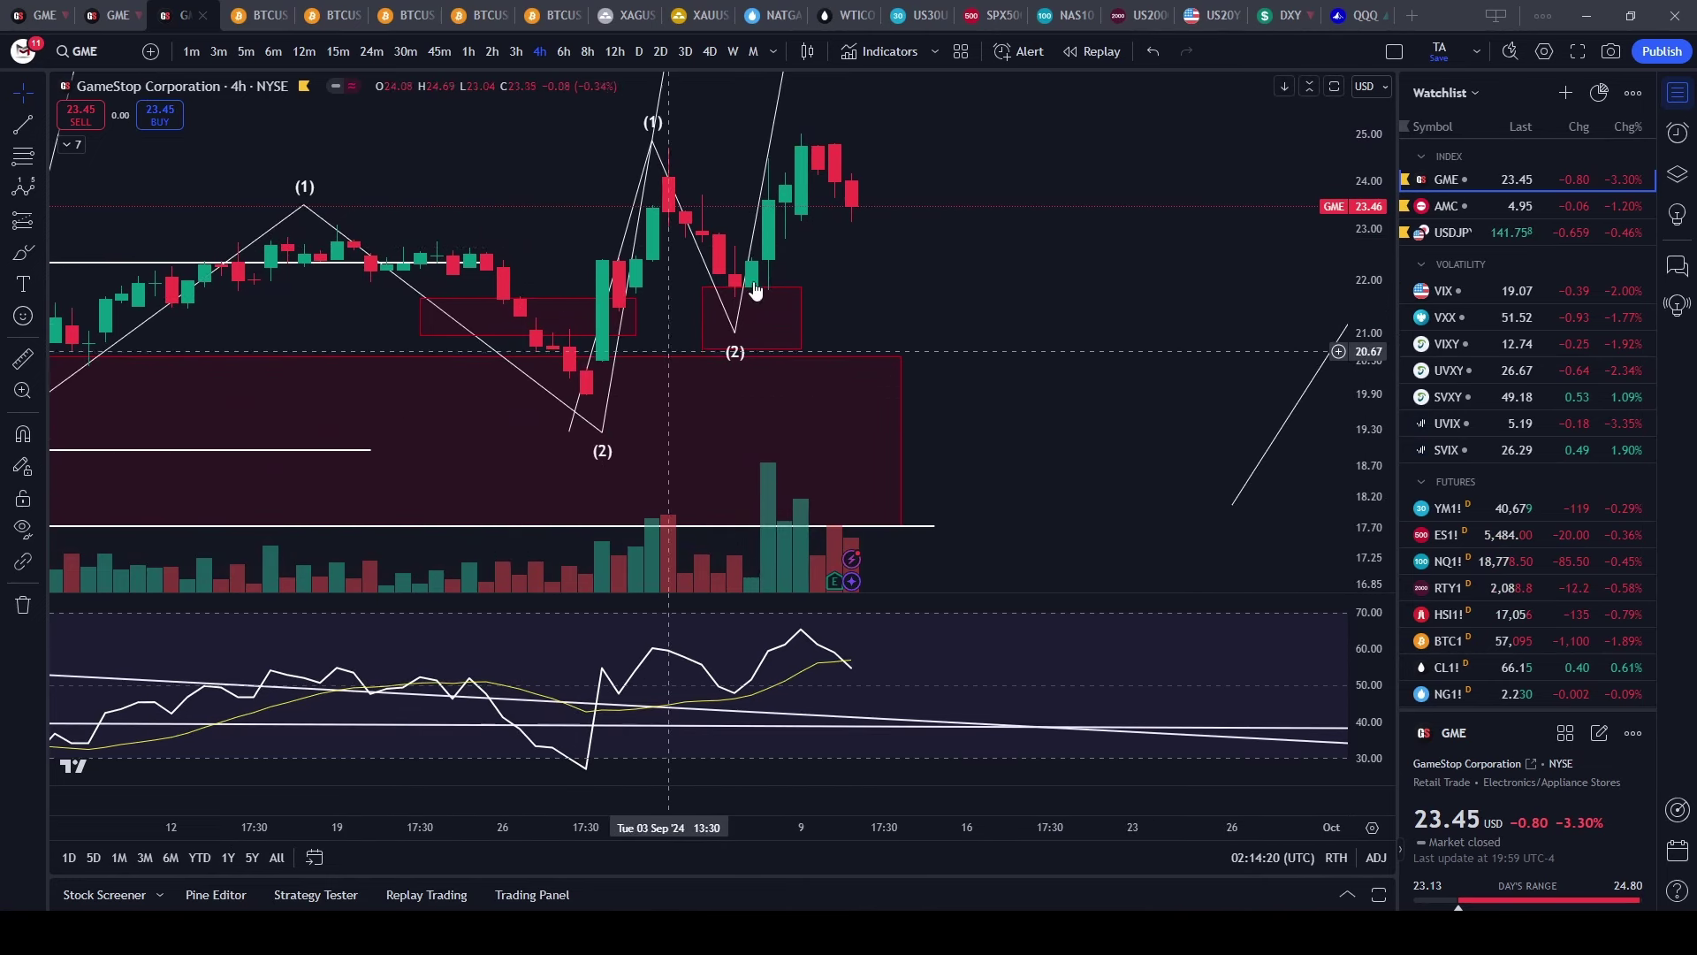
mouse_move(732, 336)
left_mouse_down()
mouse_move(851, 414)
mouse_move(850, 431)
left_mouse_up()
mouse_move(972, 219)
left_mouse_down()
mouse_move(998, 319)
mouse_move(689, 327)
left_mouse_up()
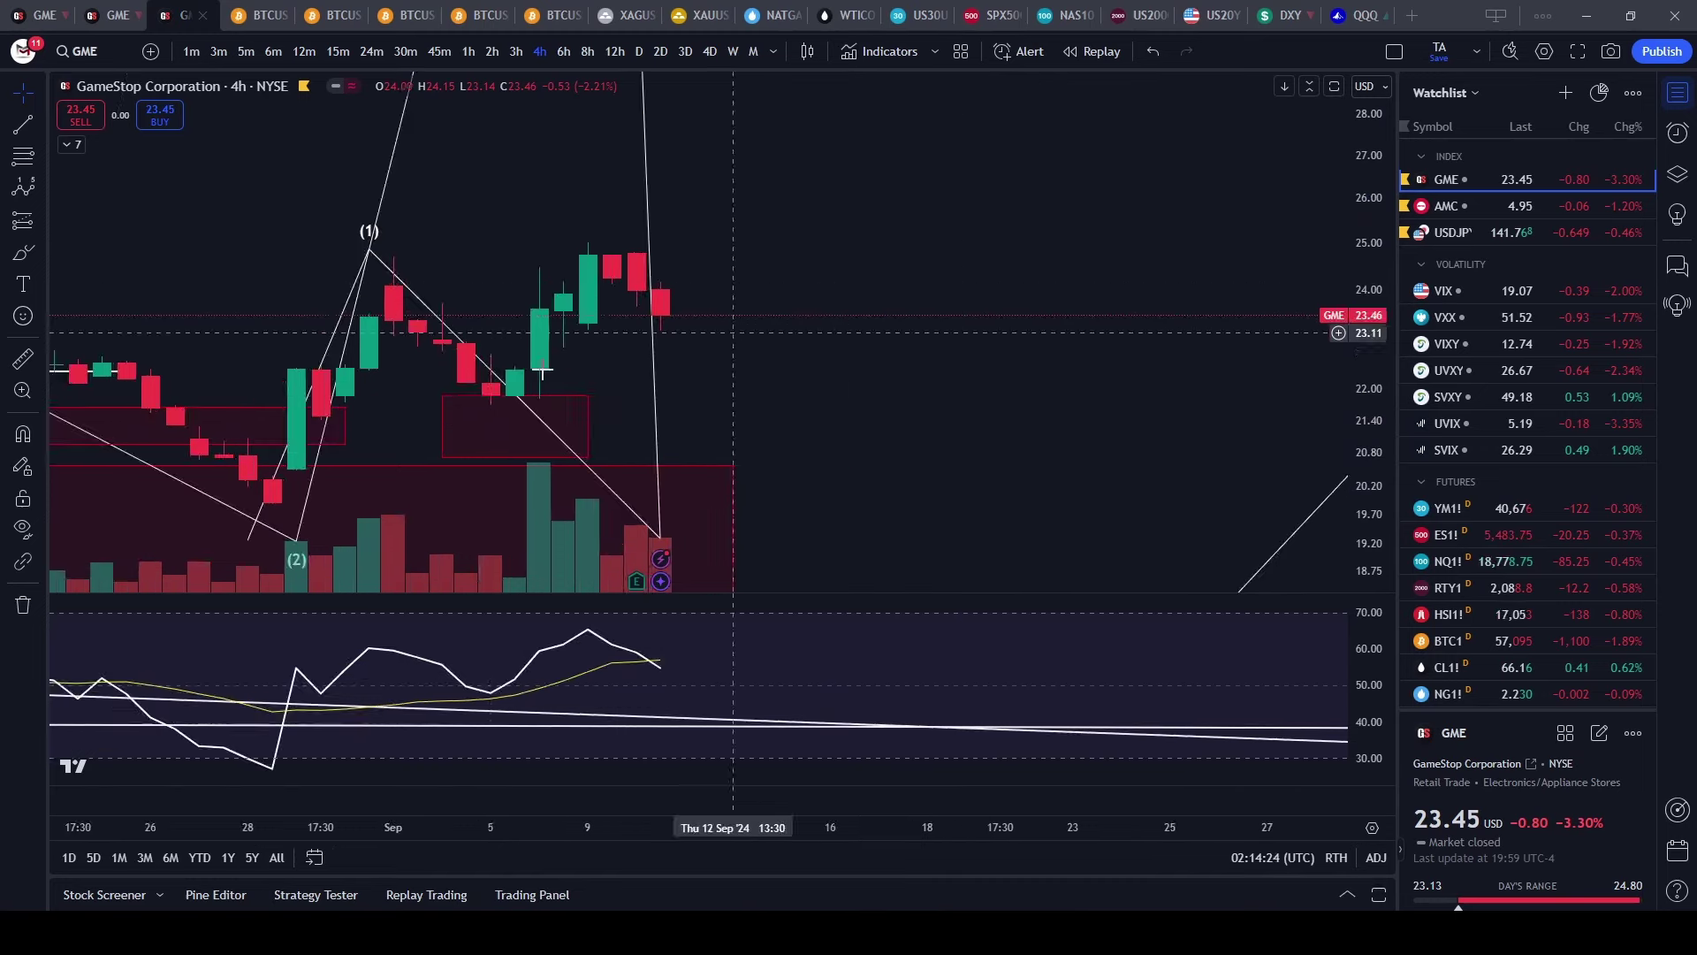
- On the 45-minute chart, draw a yellow (A)(B)(C) correction from 24.70 to about 21.58, up to the September 9 high, and down to about 19.85
left_click(440, 55)
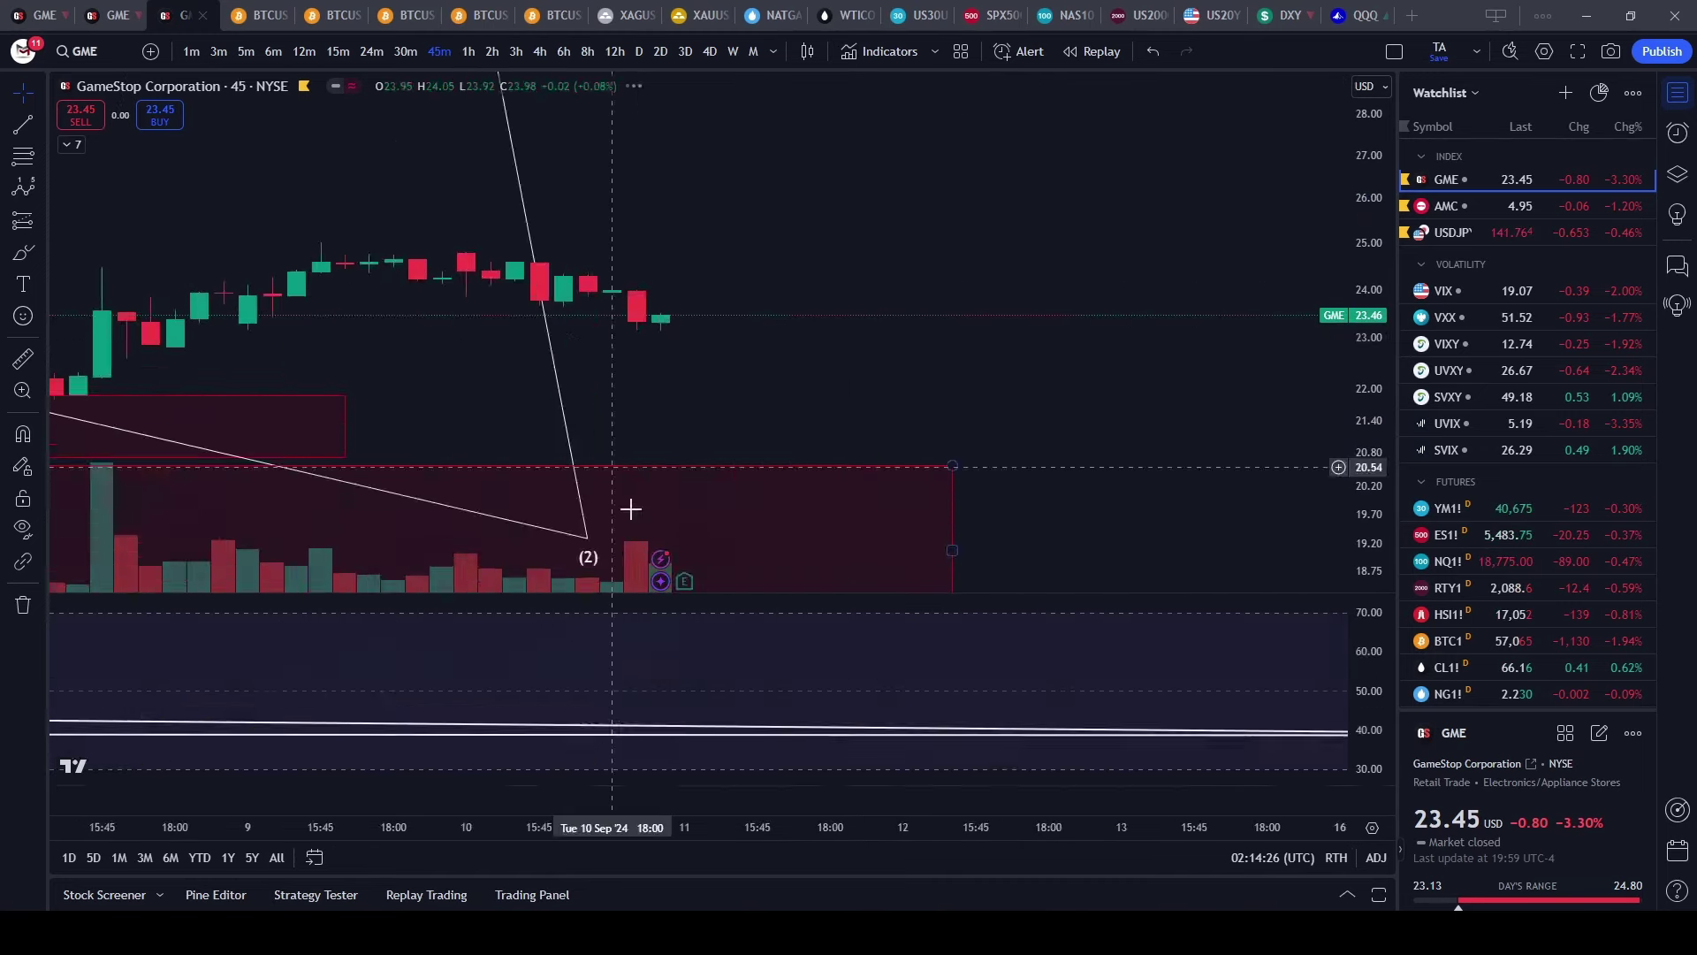
scroll(464, 252, "down", 3)
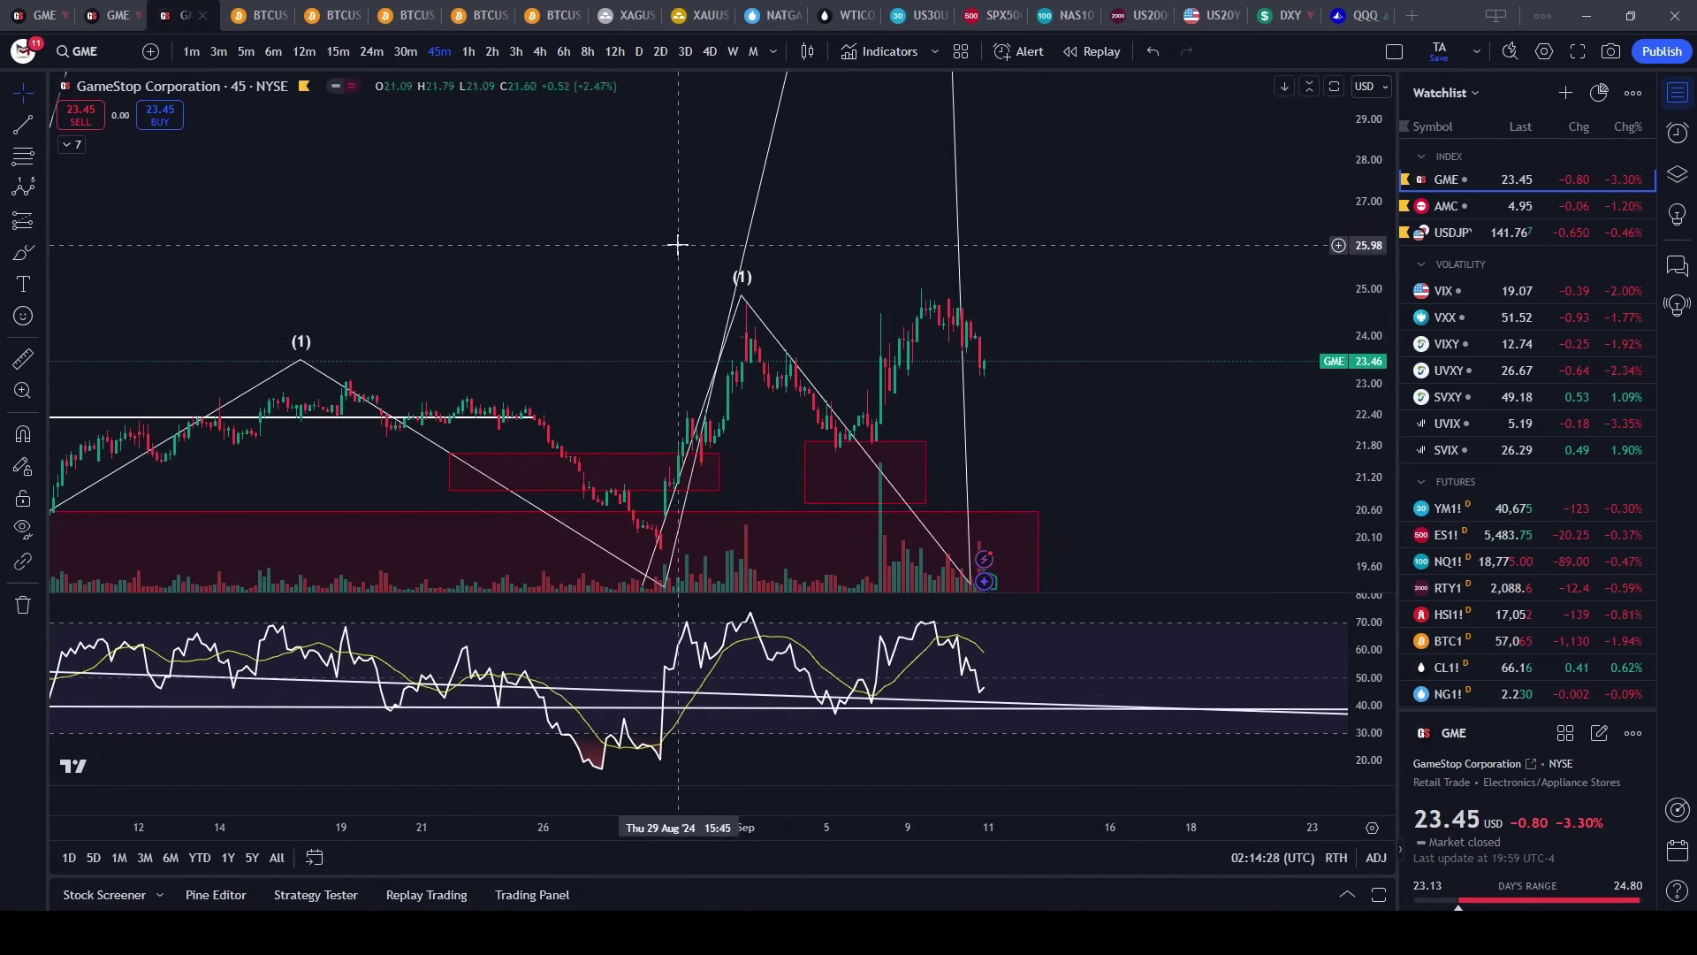
left_click(12, 196)
left_click(221, 489)
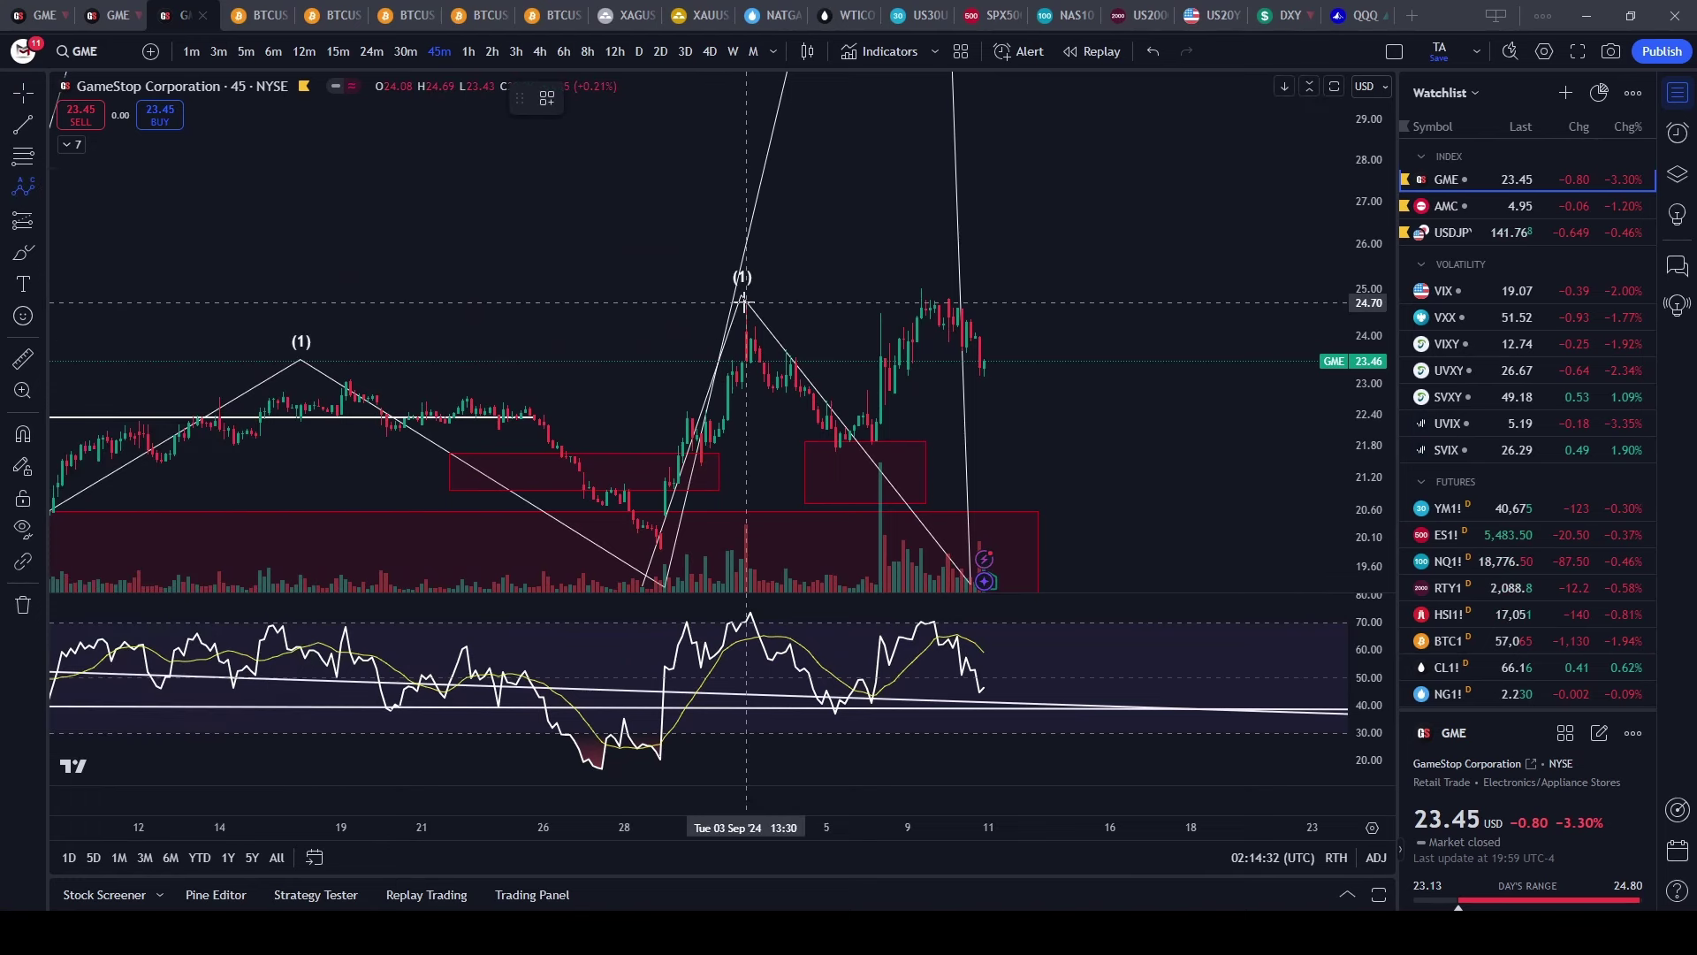
left_click(746, 302)
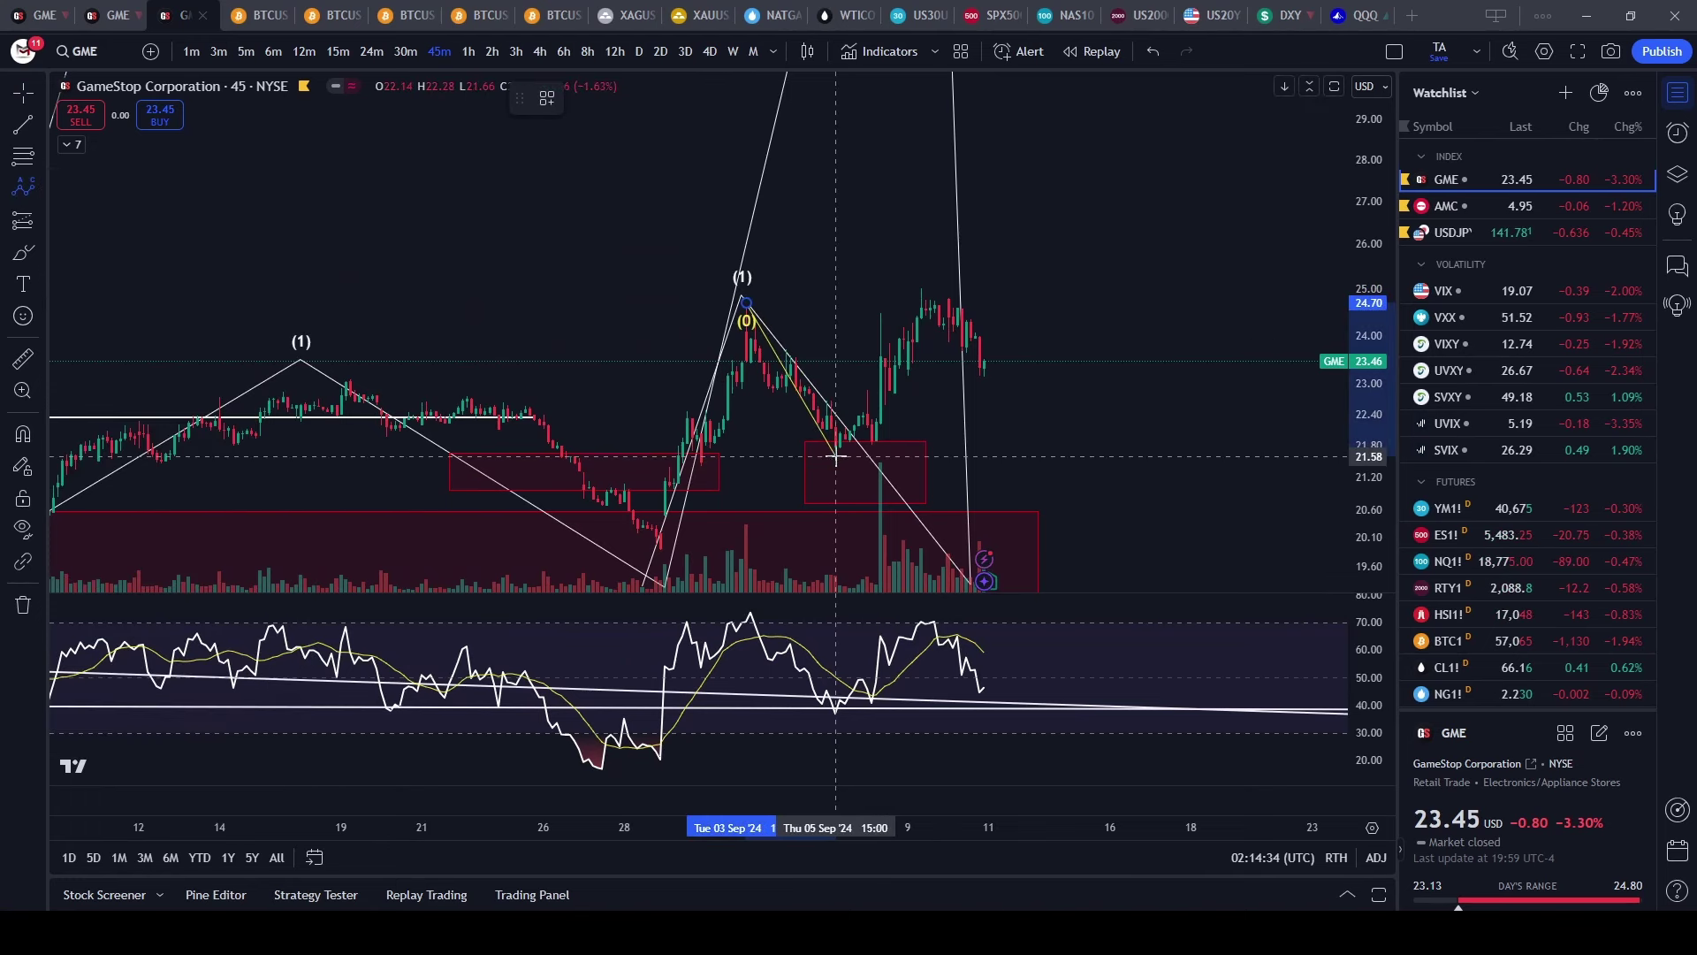
left_click(835, 457)
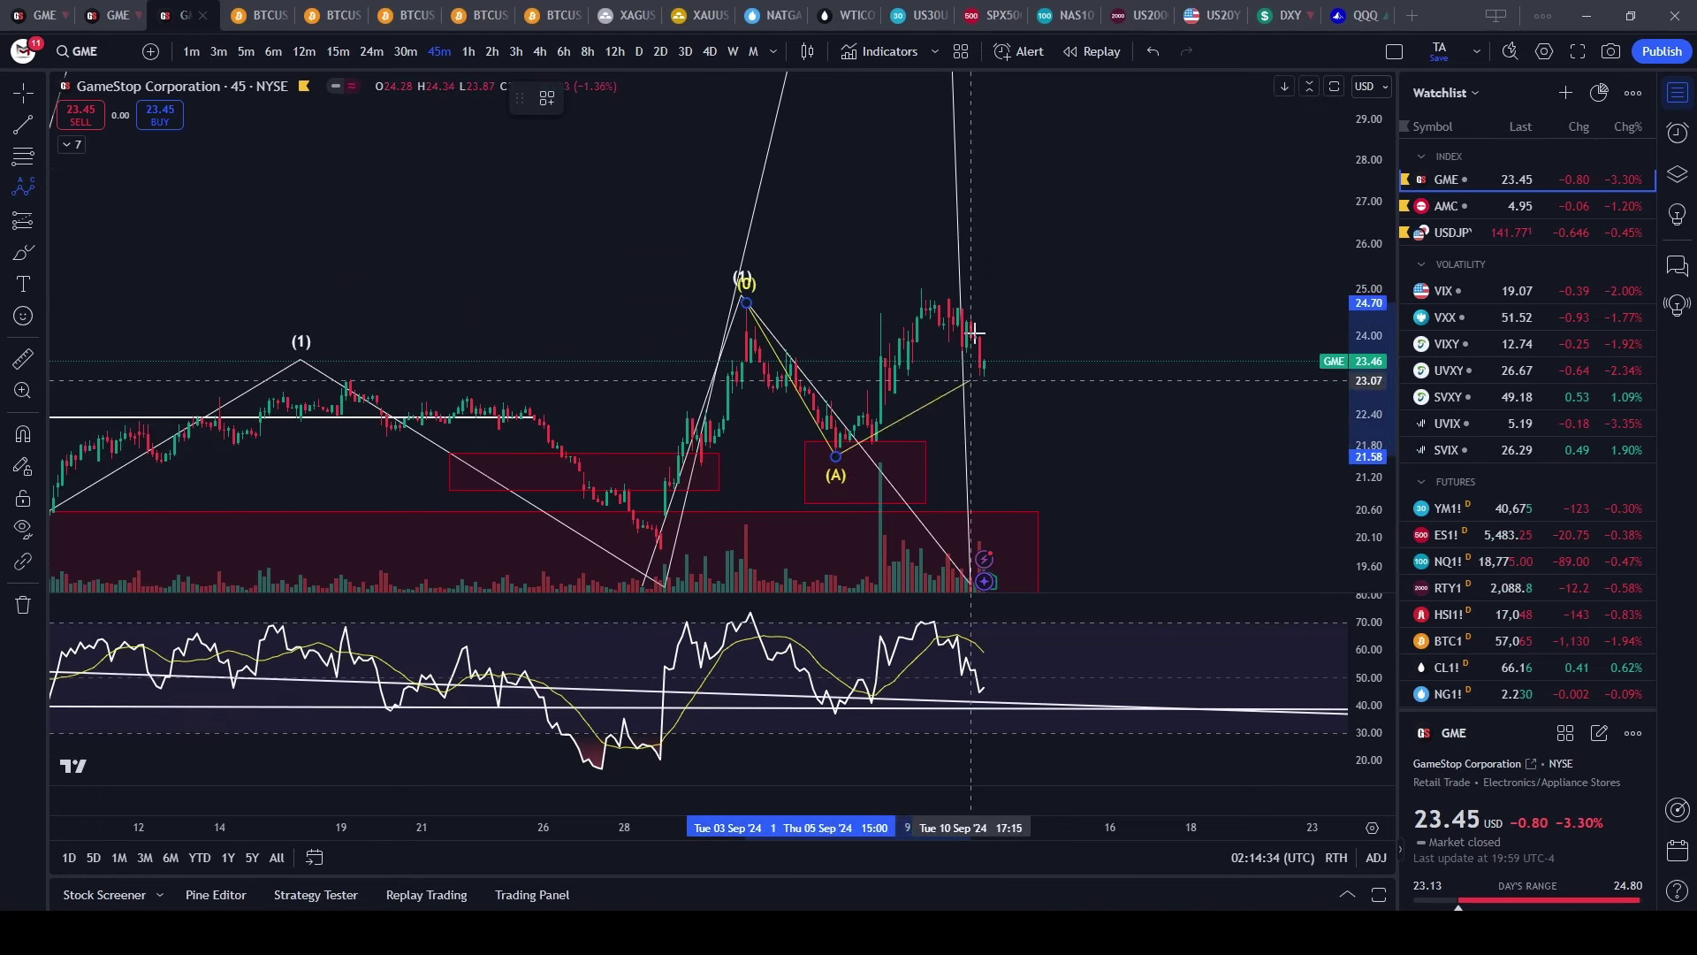
left_click(920, 284)
left_click(993, 555)
left_click_drag(1084, 336, 976, 286)
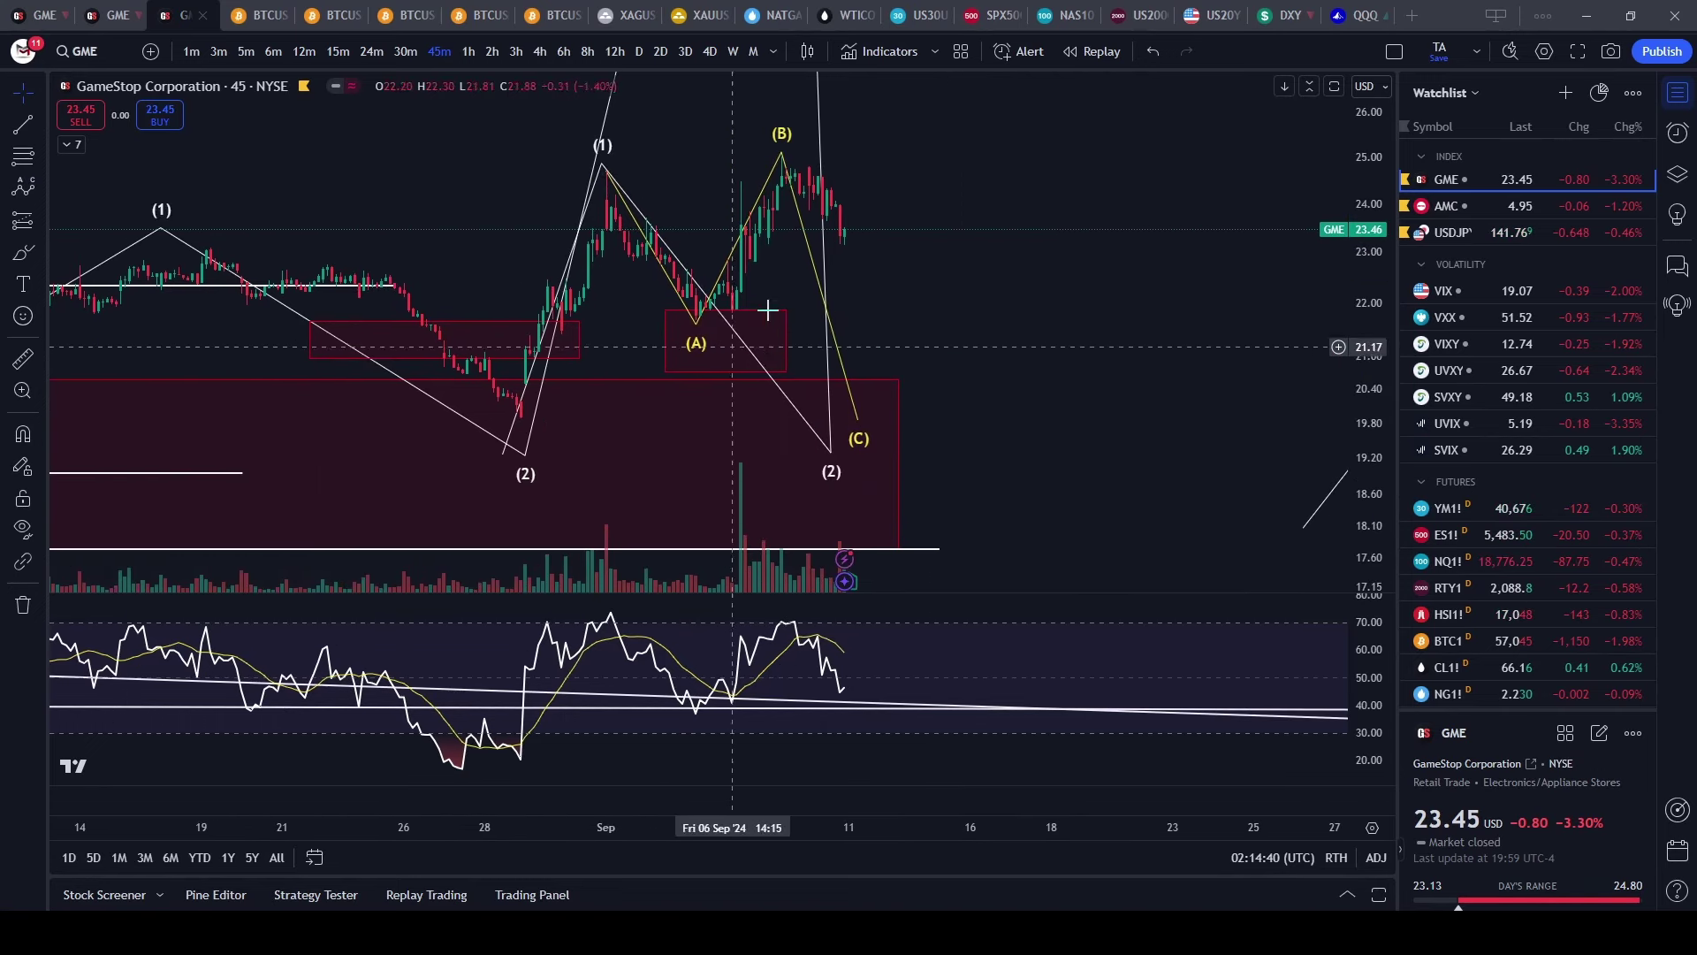
- Shorten the red zone around wave (A) so it ends on September 6 at about 17:15
left_click(716, 317)
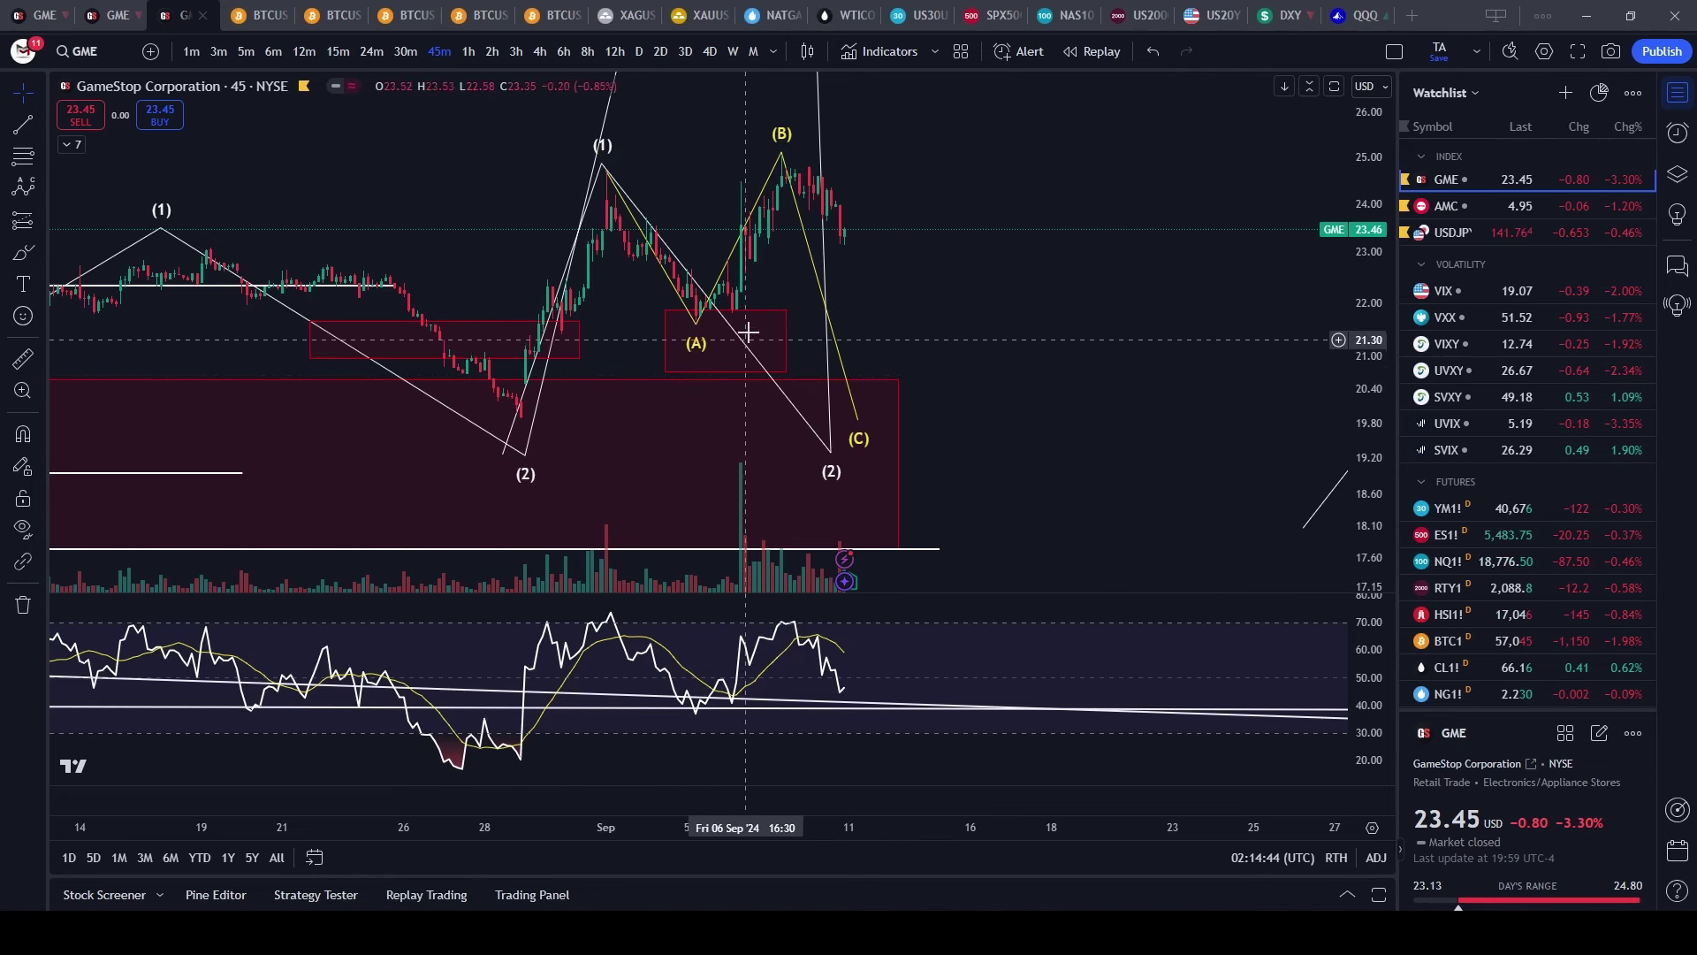
left_click(777, 339)
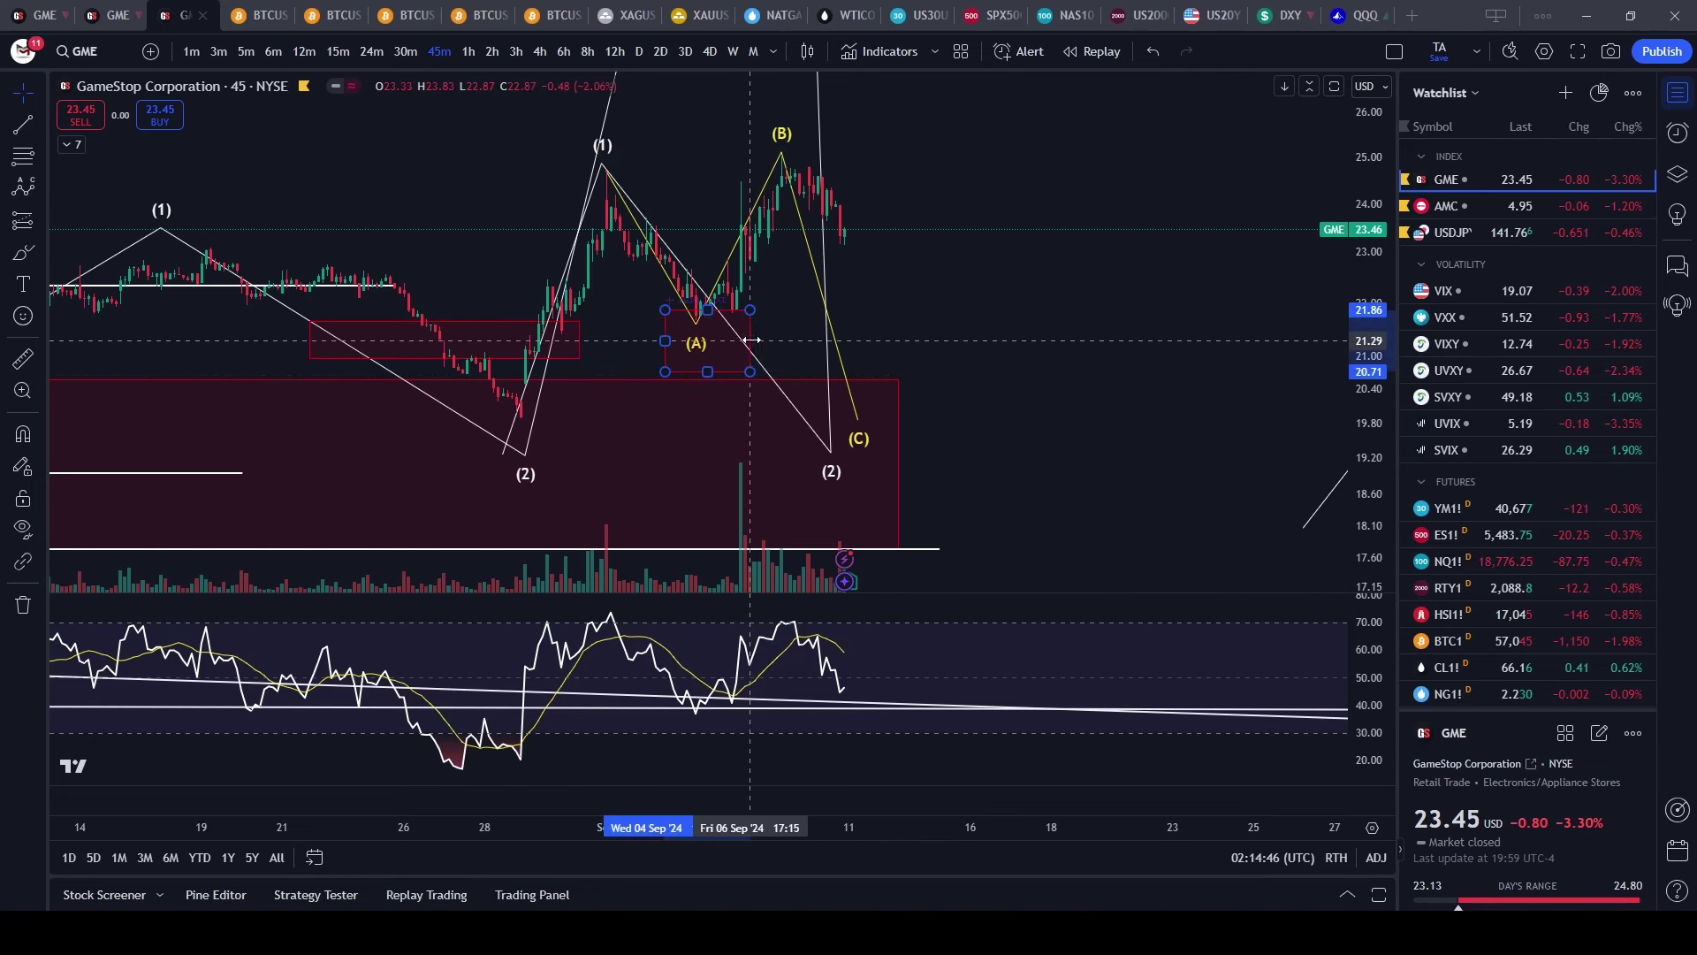
left_click_drag(946, 250, 910, 363)
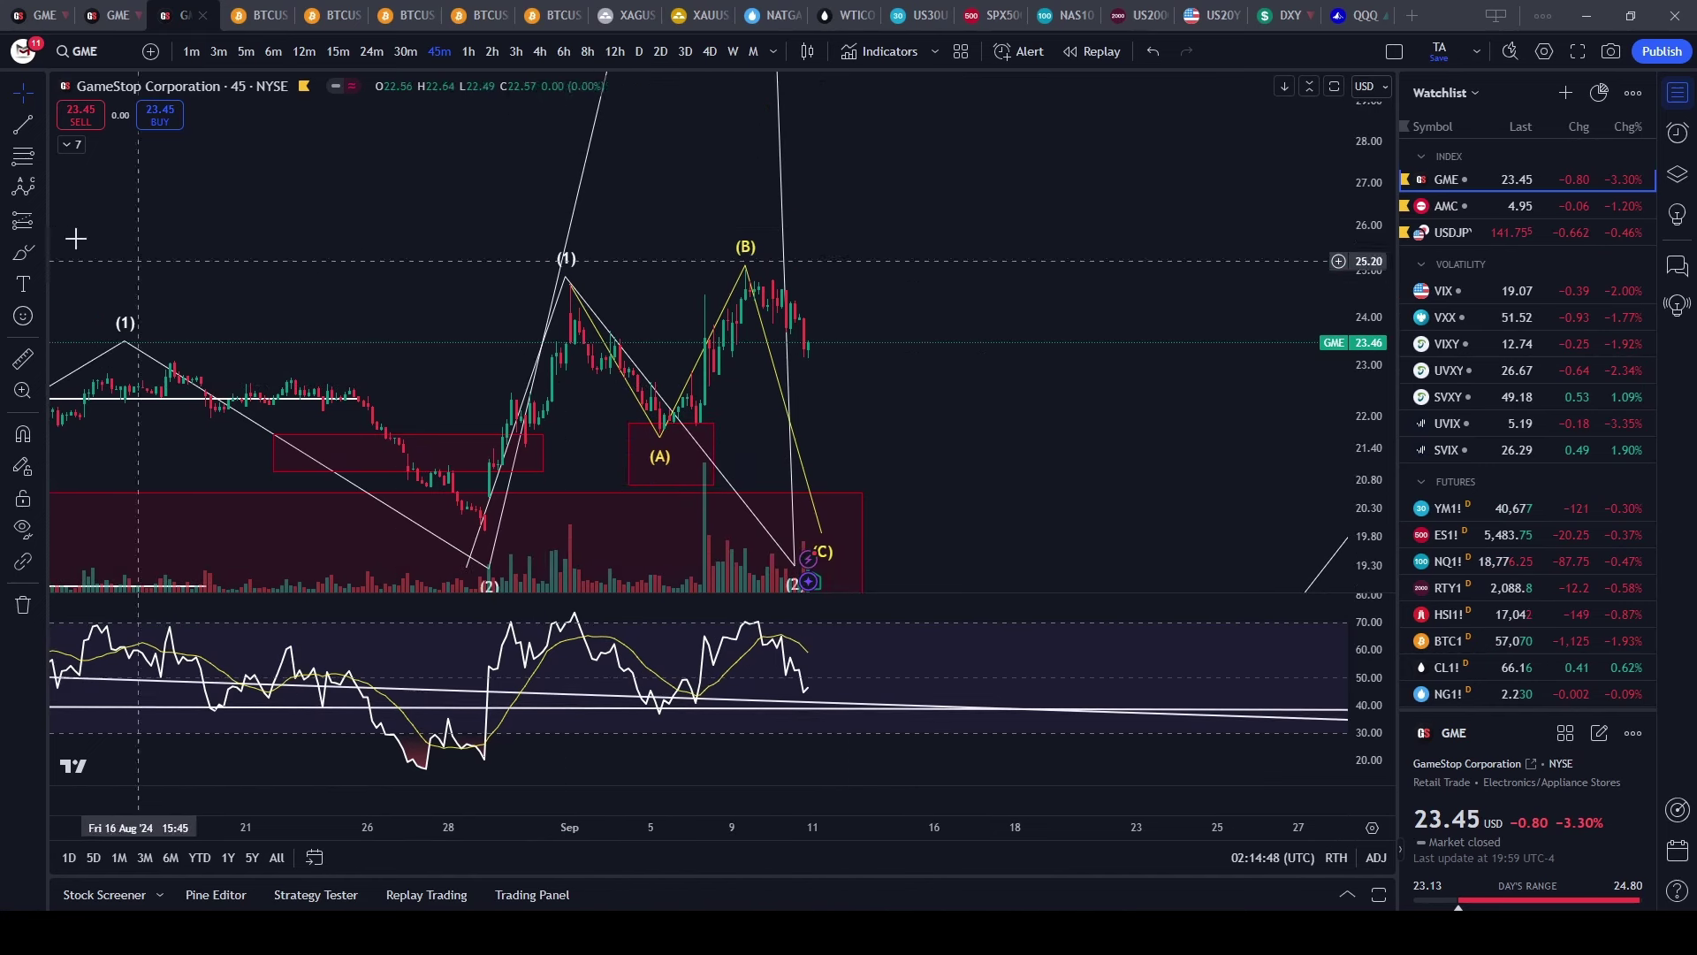
- Draw a Fibonacci retracement from about 21.67 up to about 25.01 over the (A)-(B) rise, and raise wave (B) to about 26.4
left_click(16, 163)
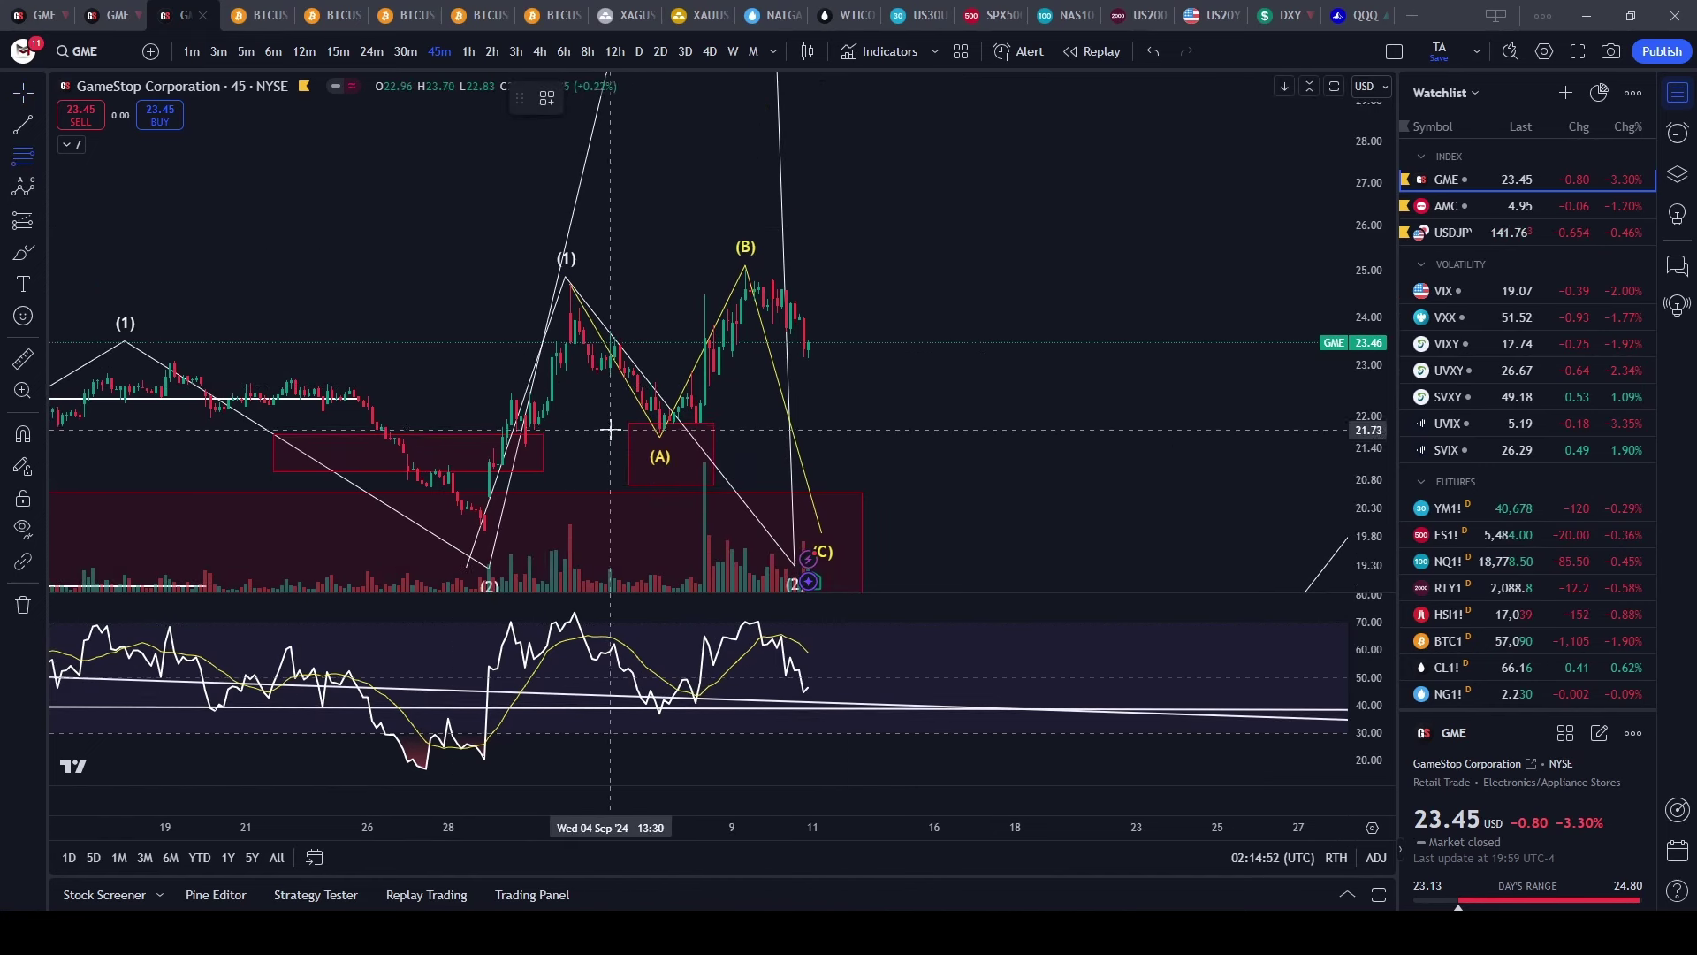
left_click(605, 432)
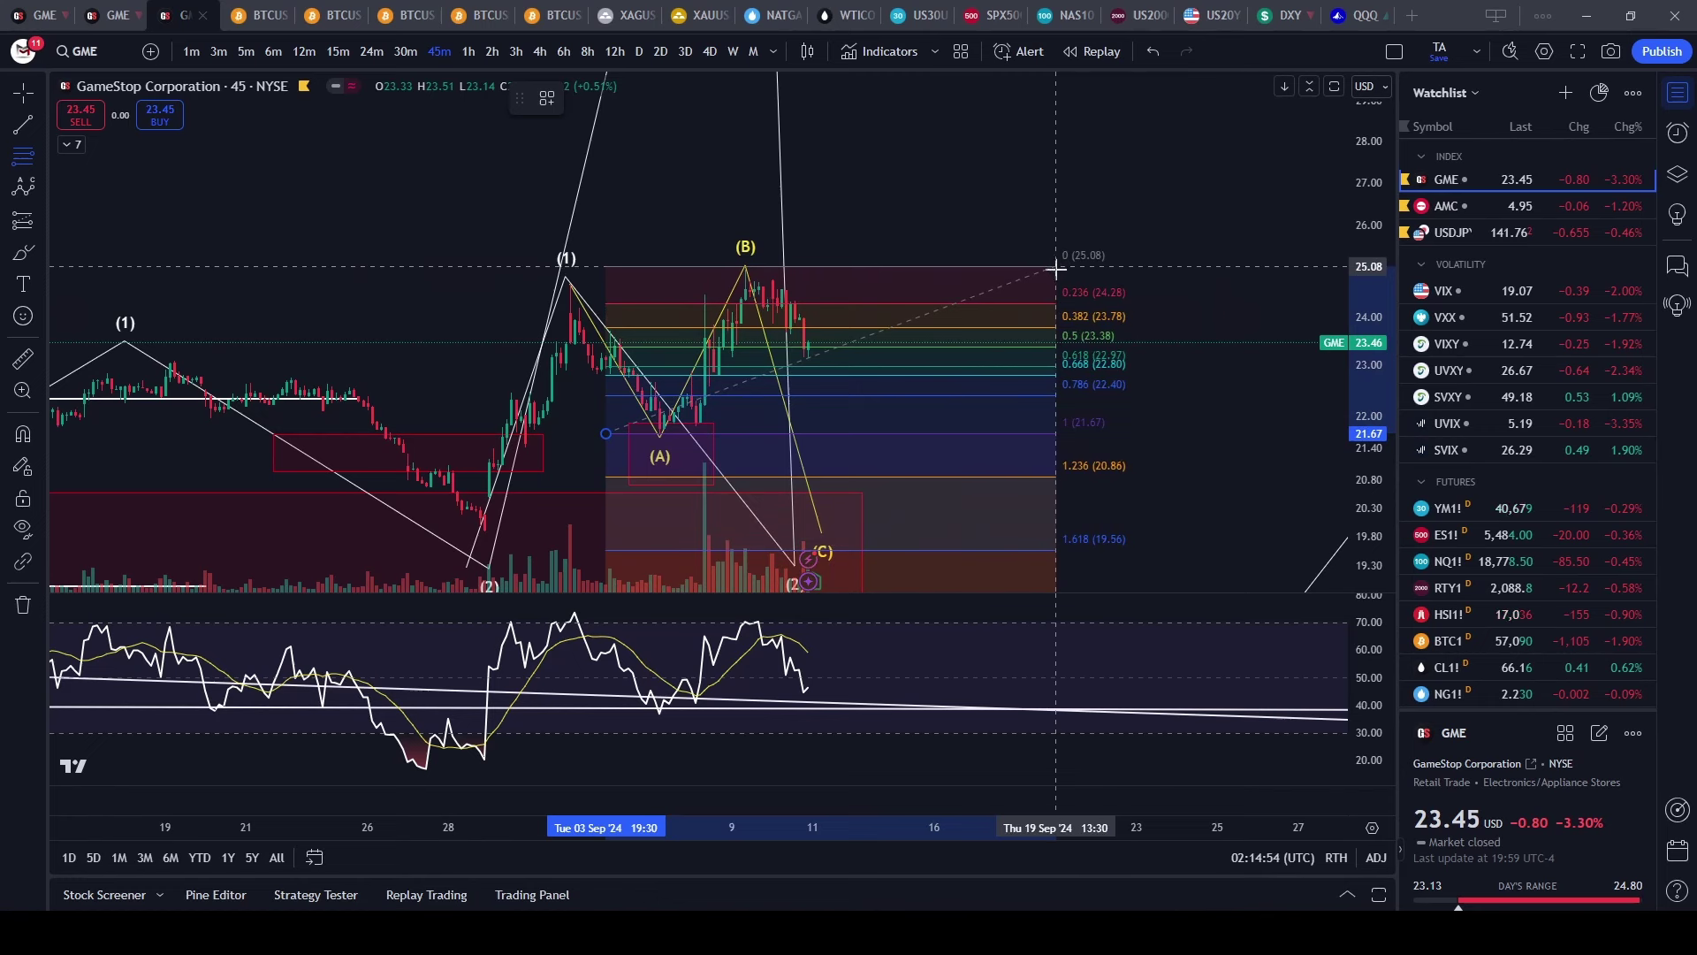
left_click(1061, 265)
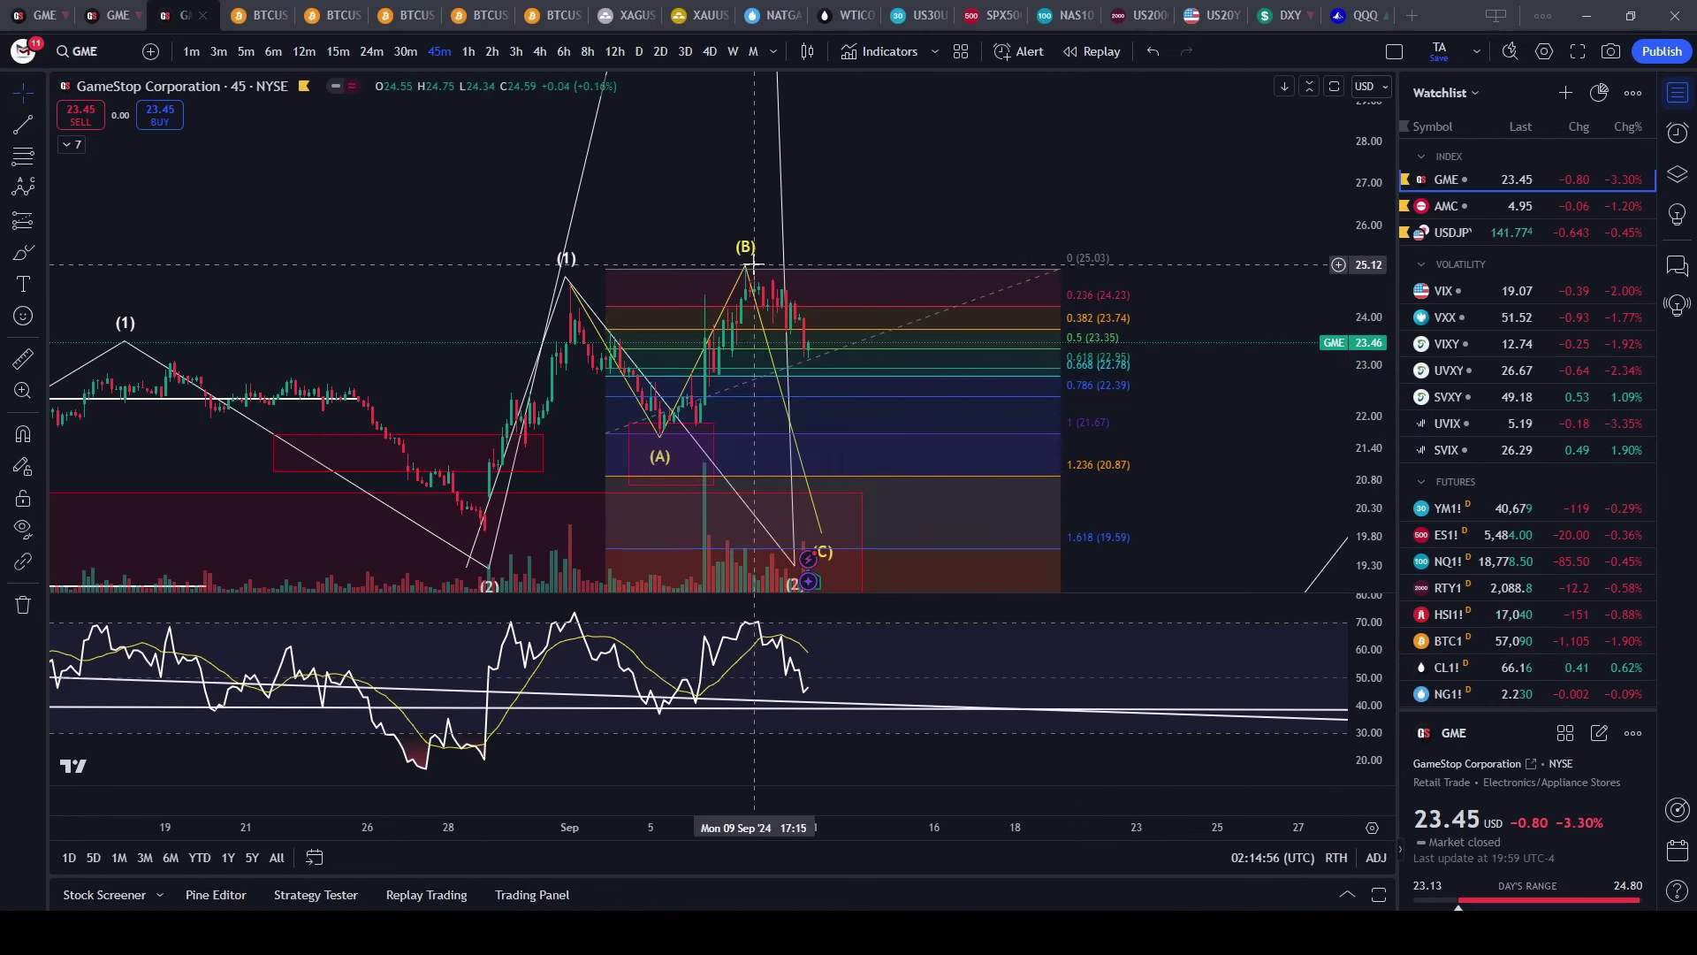
left_click_drag(746, 266, 750, 205)
mouse_move(1061, 271)
left_mouse_down()
mouse_move(1027, 295)
mouse_move(1058, 268)
left_mouse_up()
left_click_drag(1171, 394, 1026, 250)
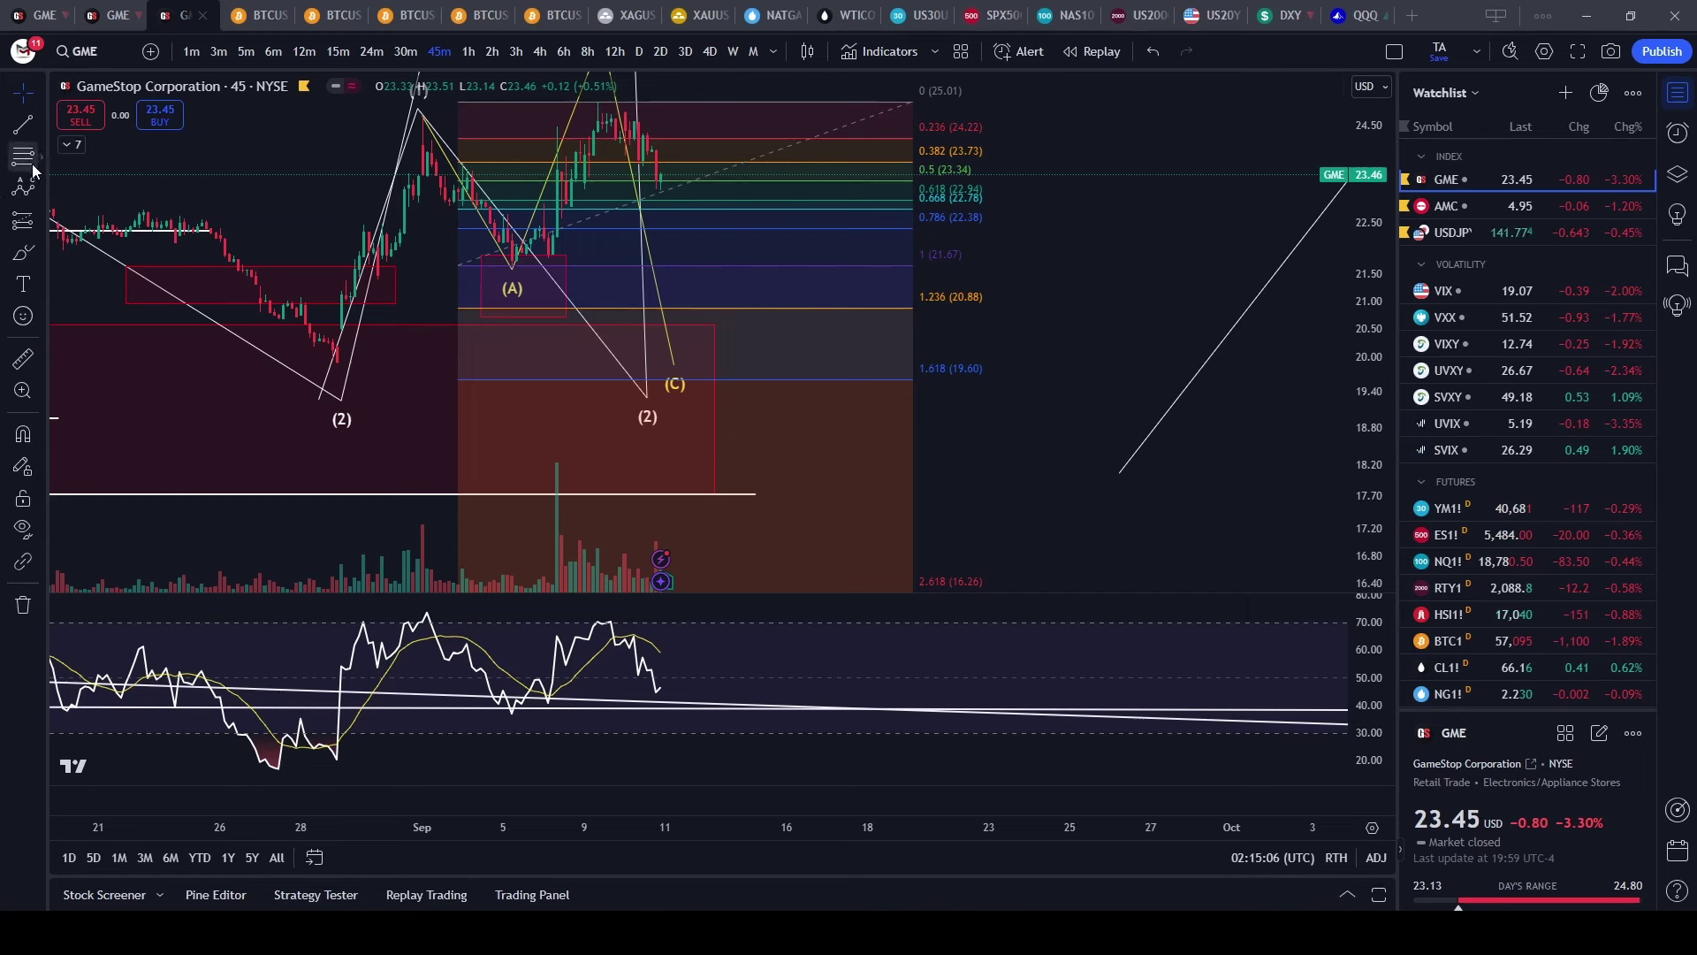
- Draw a red rectangle zone from the 1.236 retracement level at 20.88 down to about 19.97, spanning September 10 to 16
left_click(39, 254)
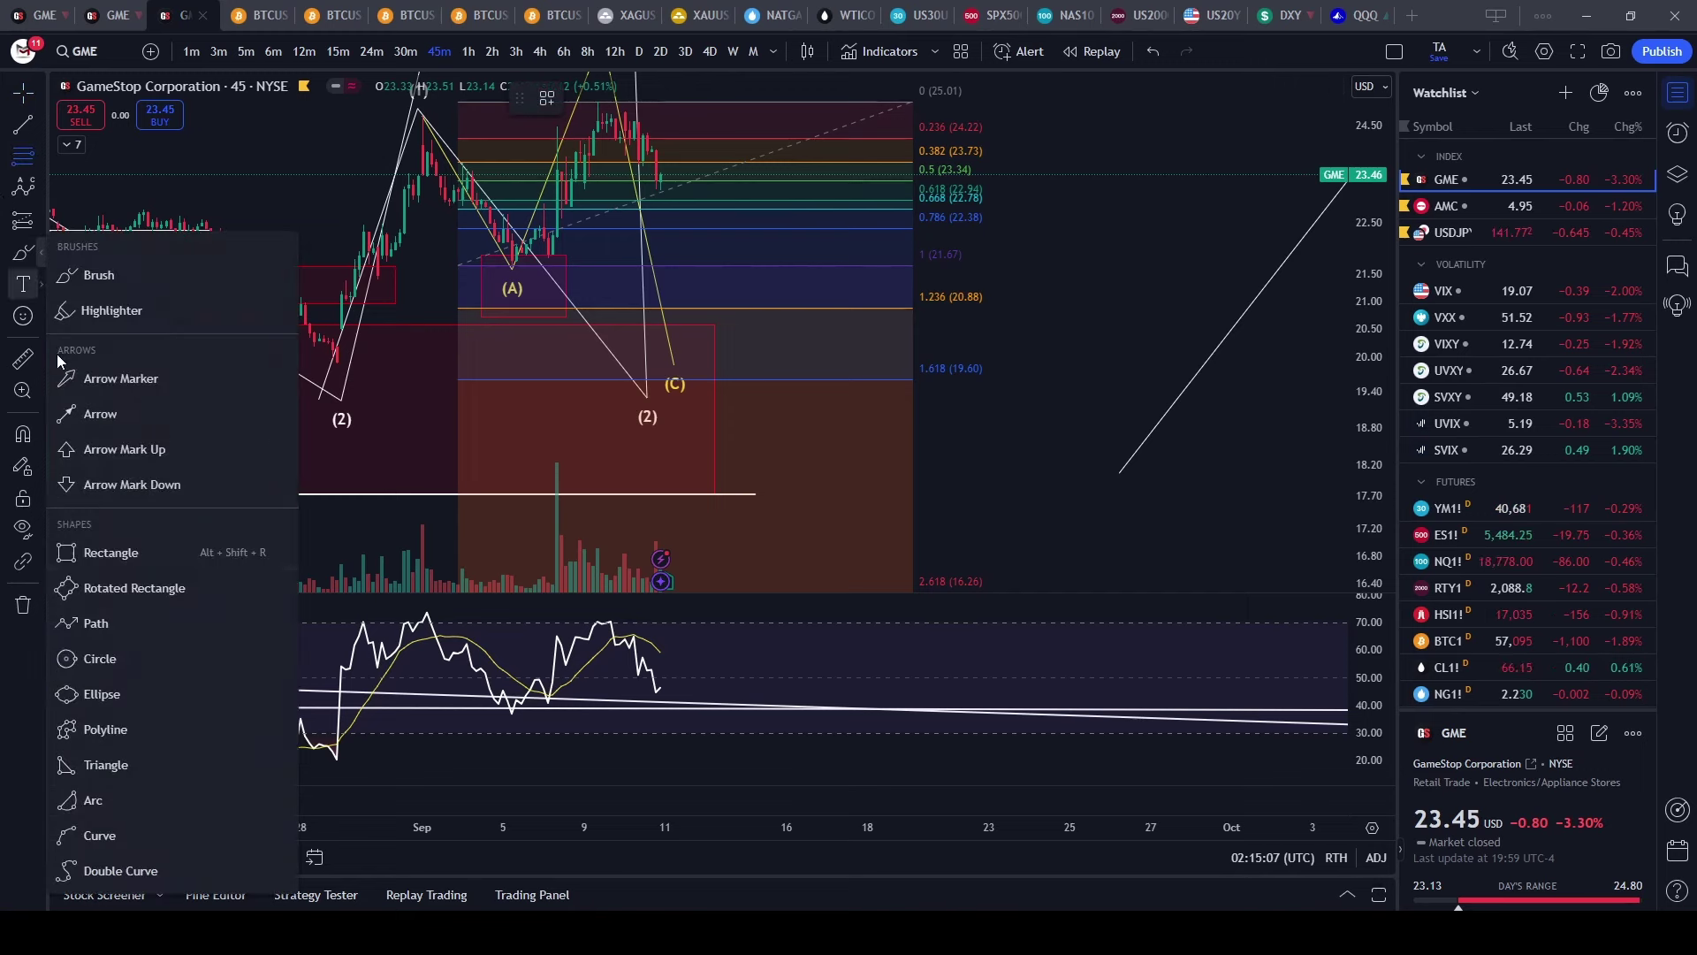
left_click(97, 552)
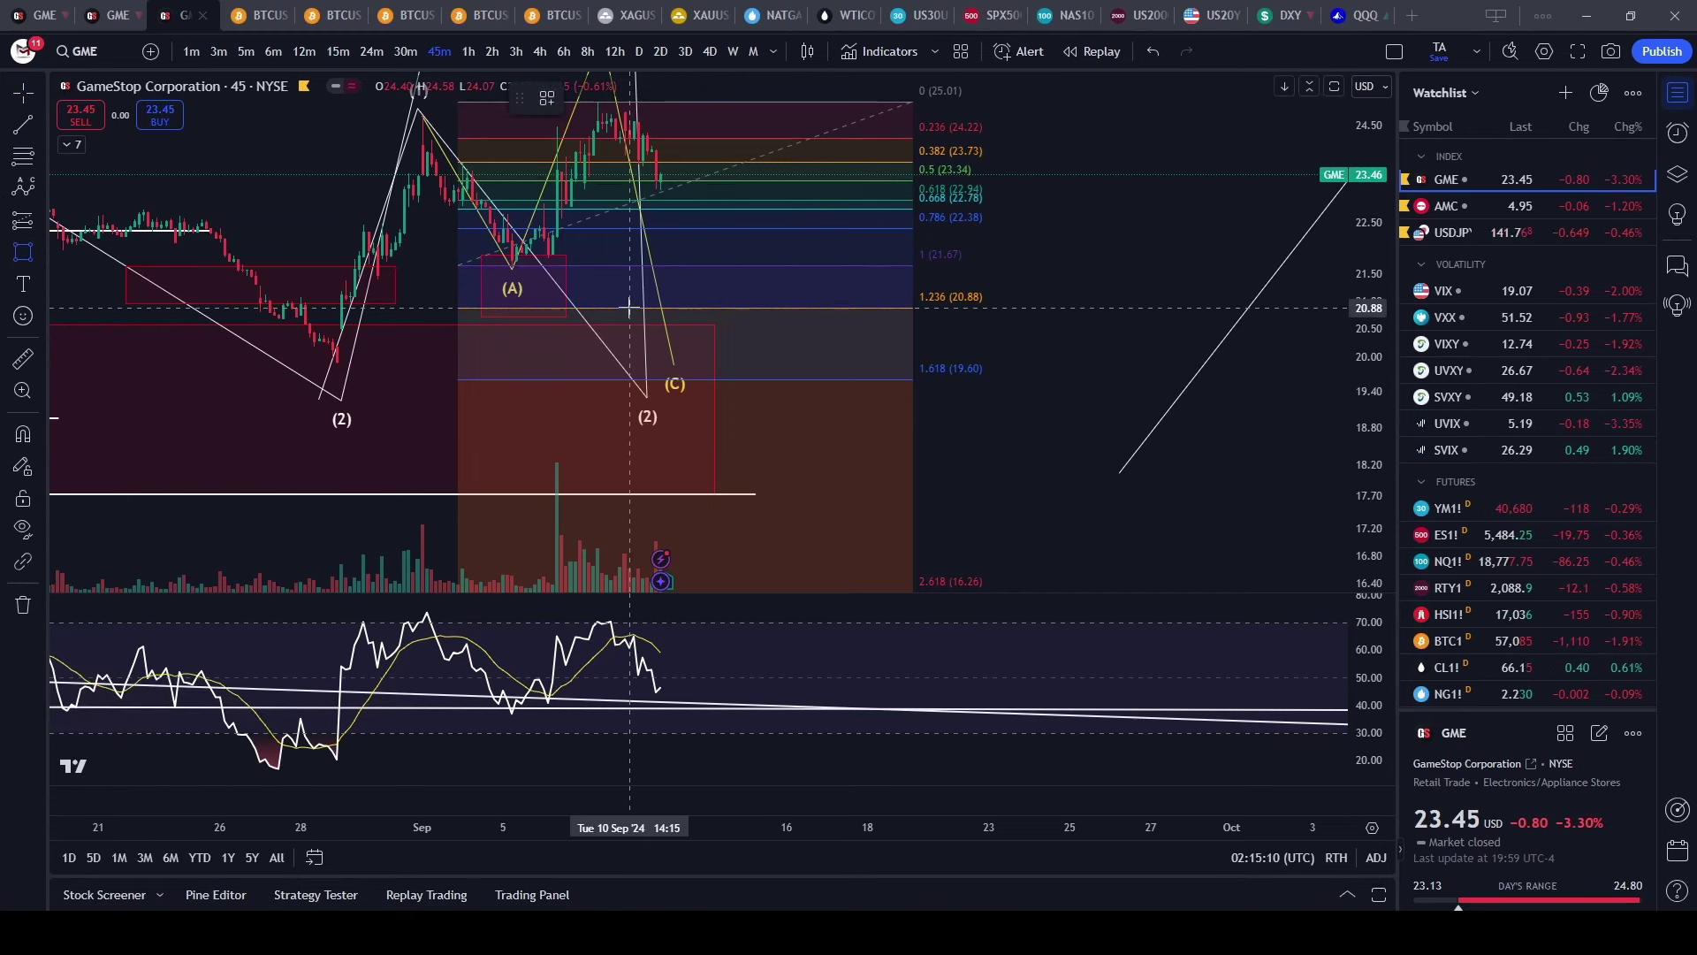
left_click_drag(629, 307, 800, 389)
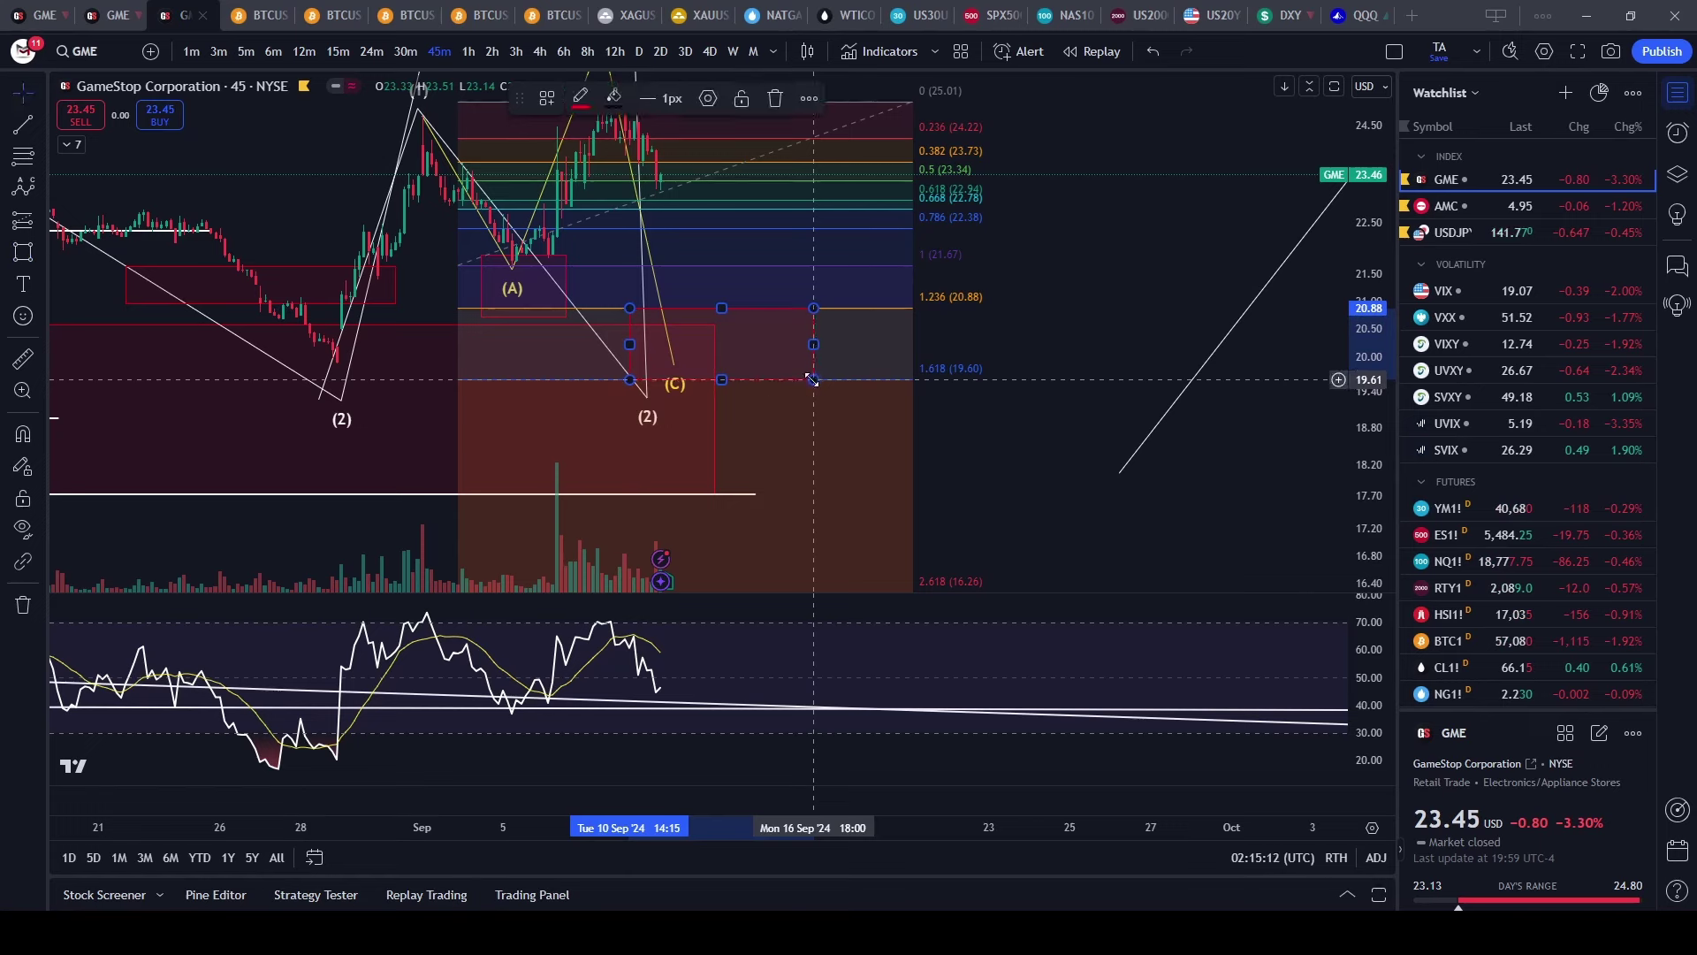
scroll(982, 534, "down", 4)
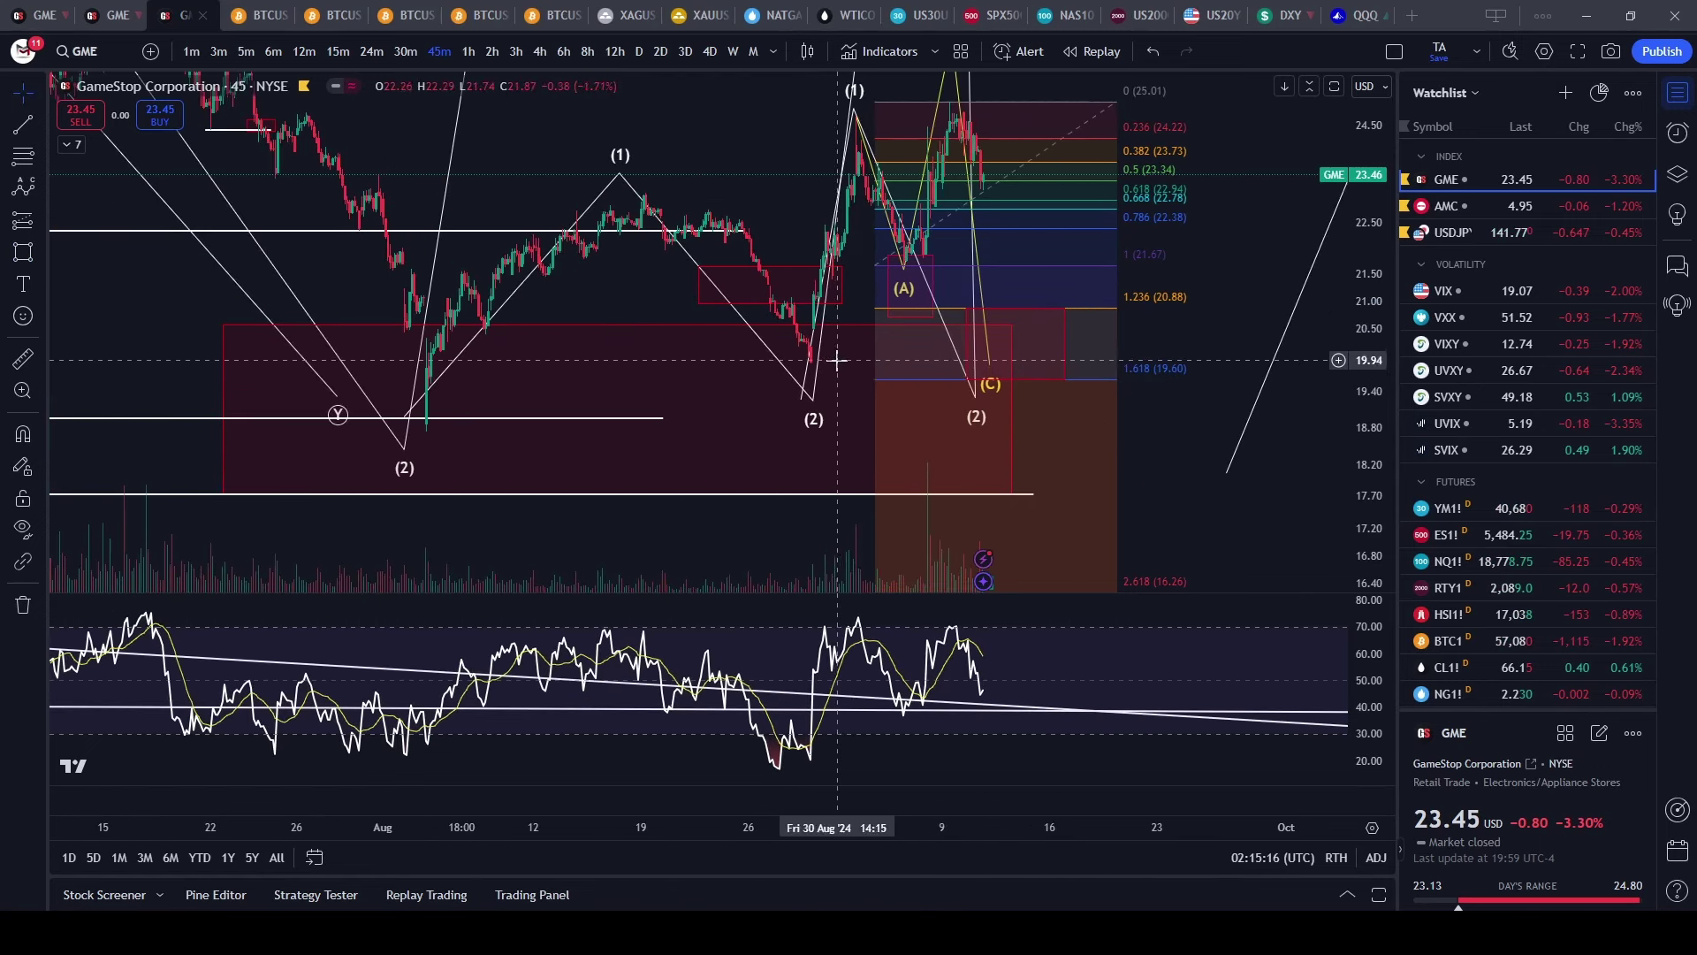
left_click(808, 403)
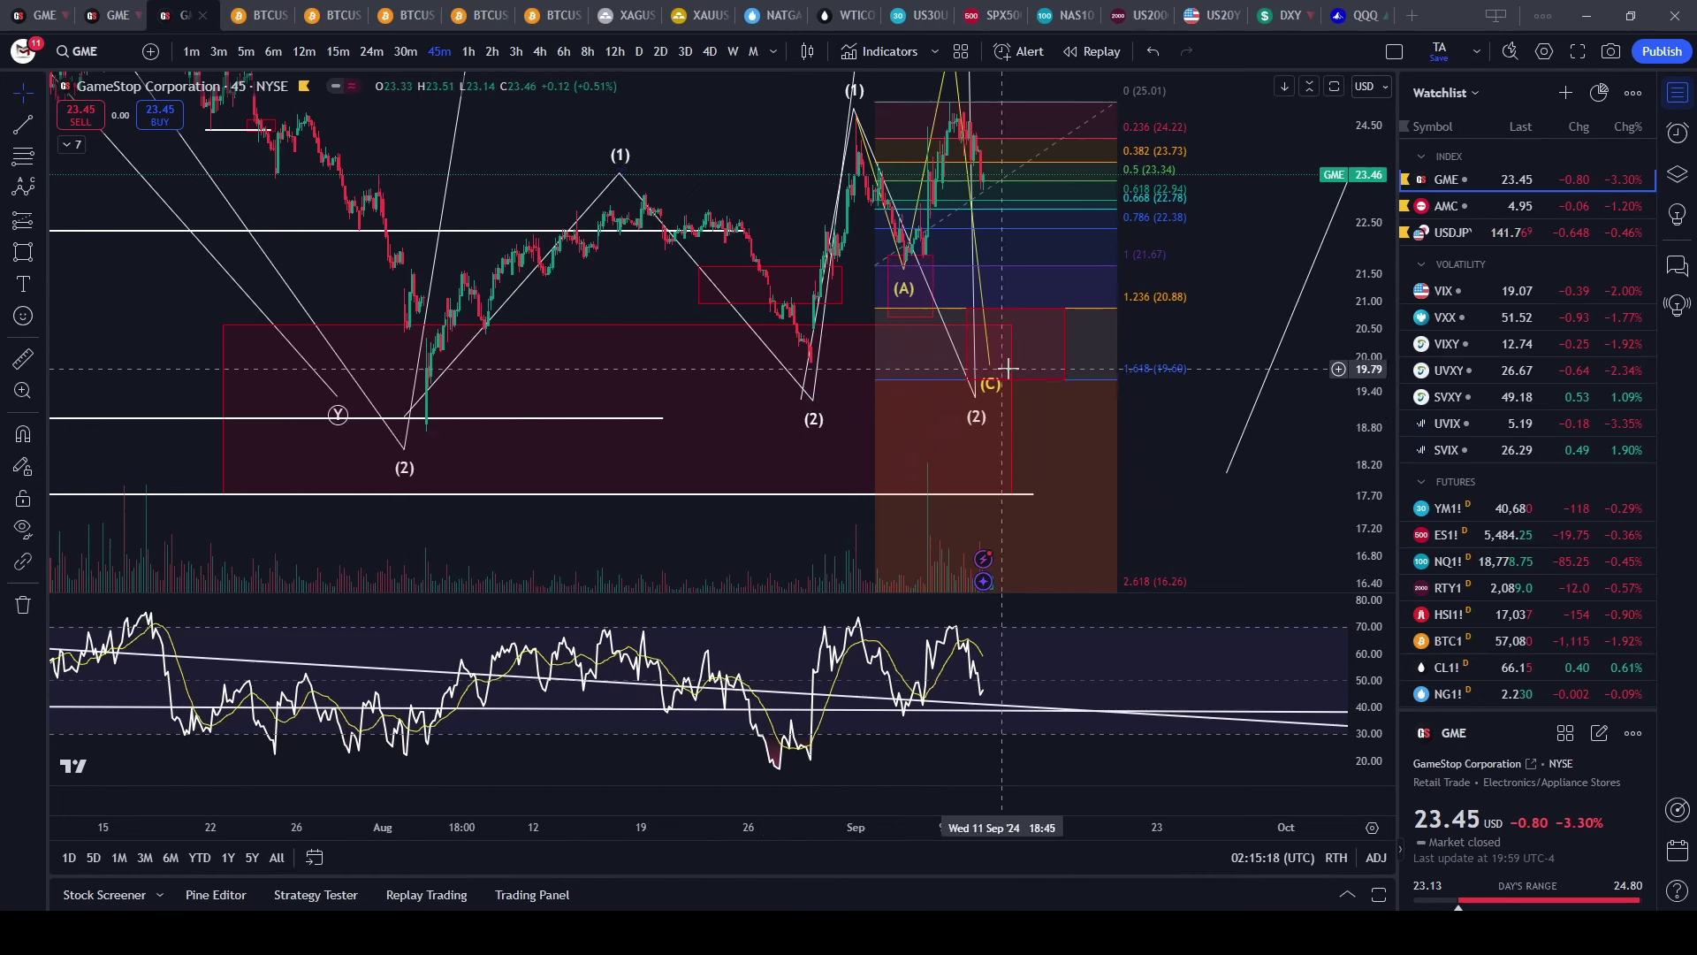
left_click_drag(1015, 380, 1017, 370)
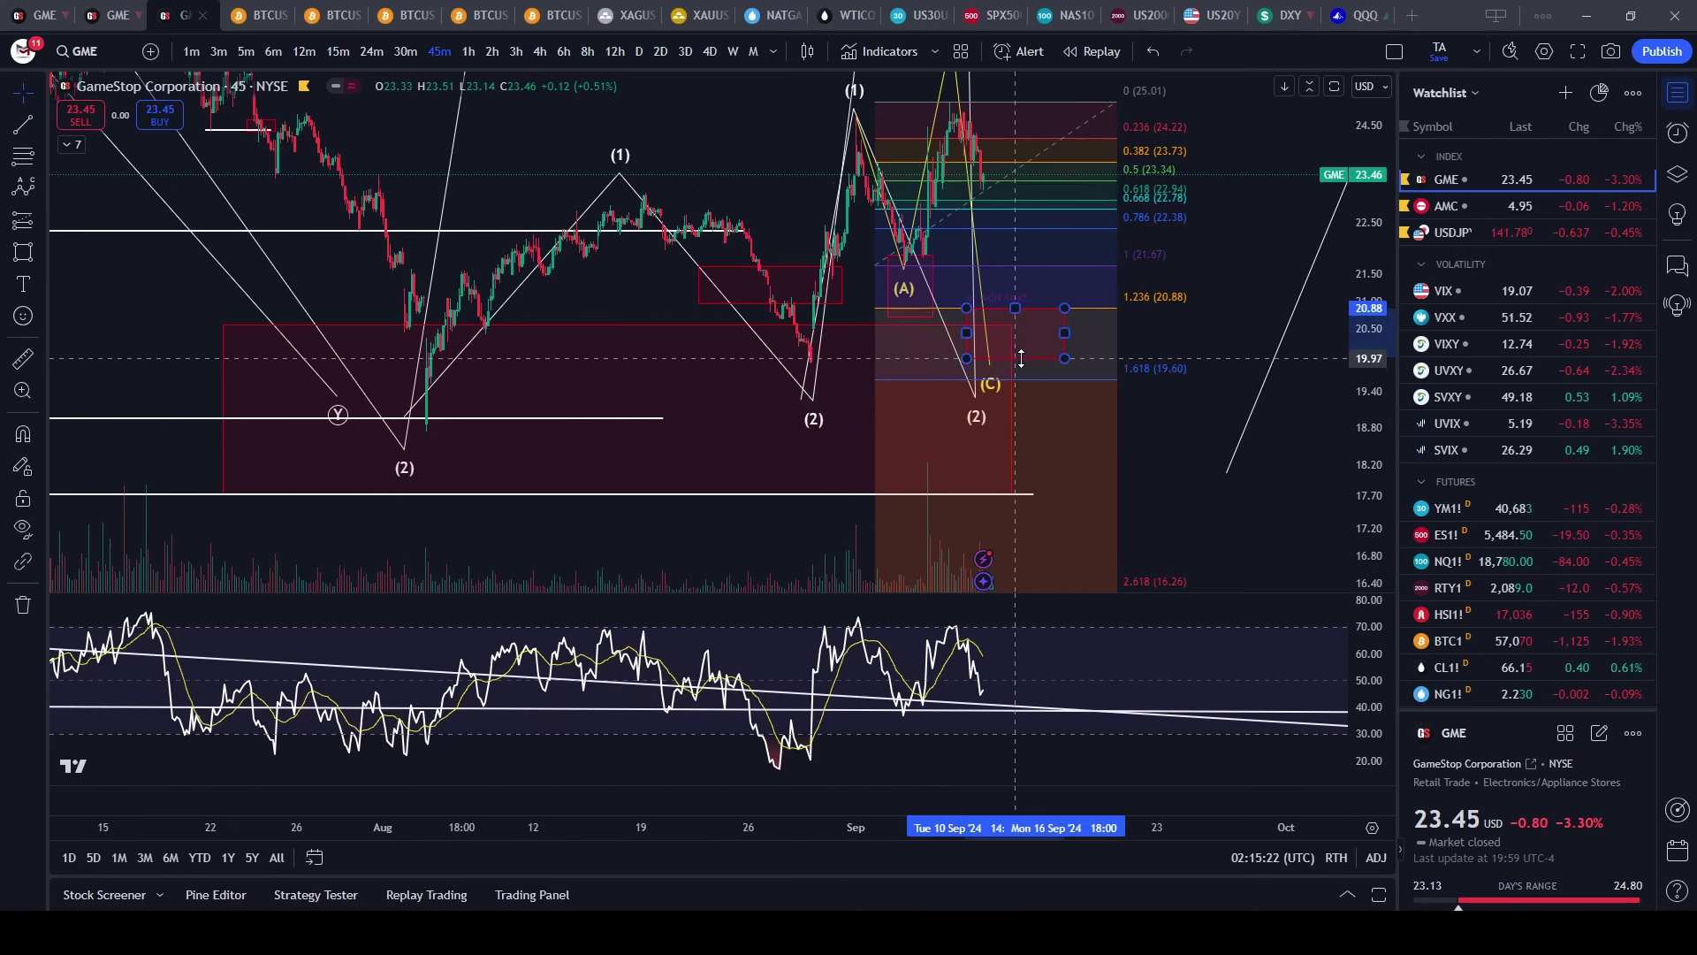
left_click(1210, 360)
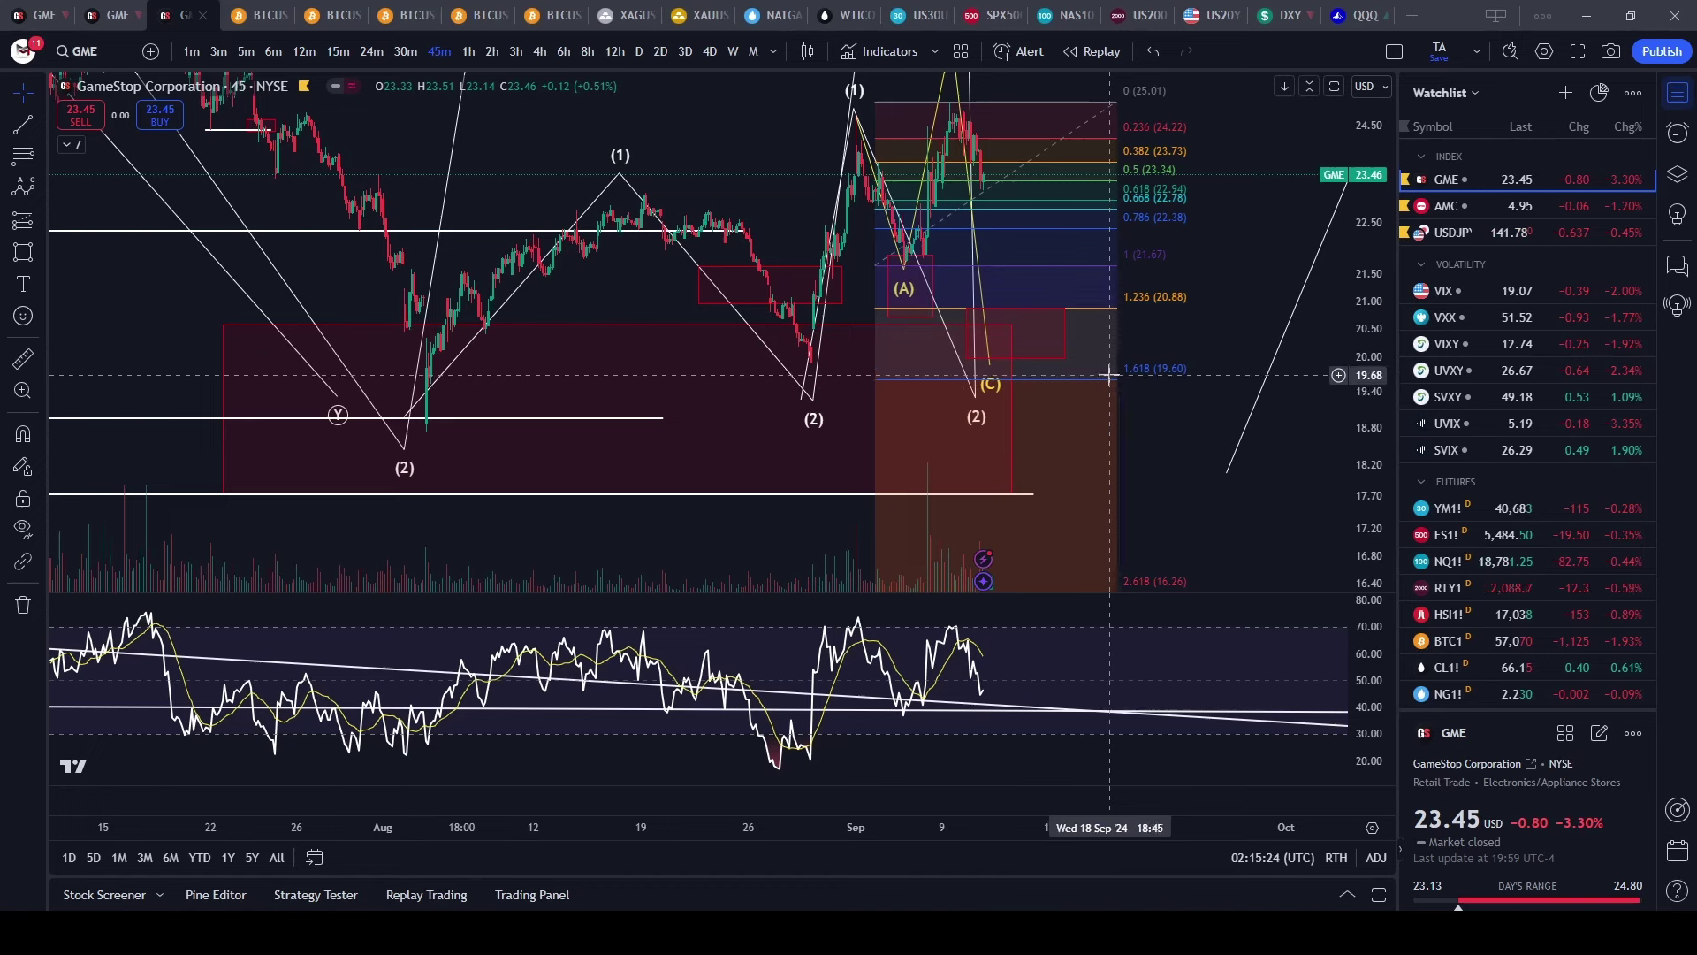
- Delete the Fibonacci retracement drawn over the recent rise
left_click(1106, 380)
key("Delete")
scroll(1091, 384, "up", 8)
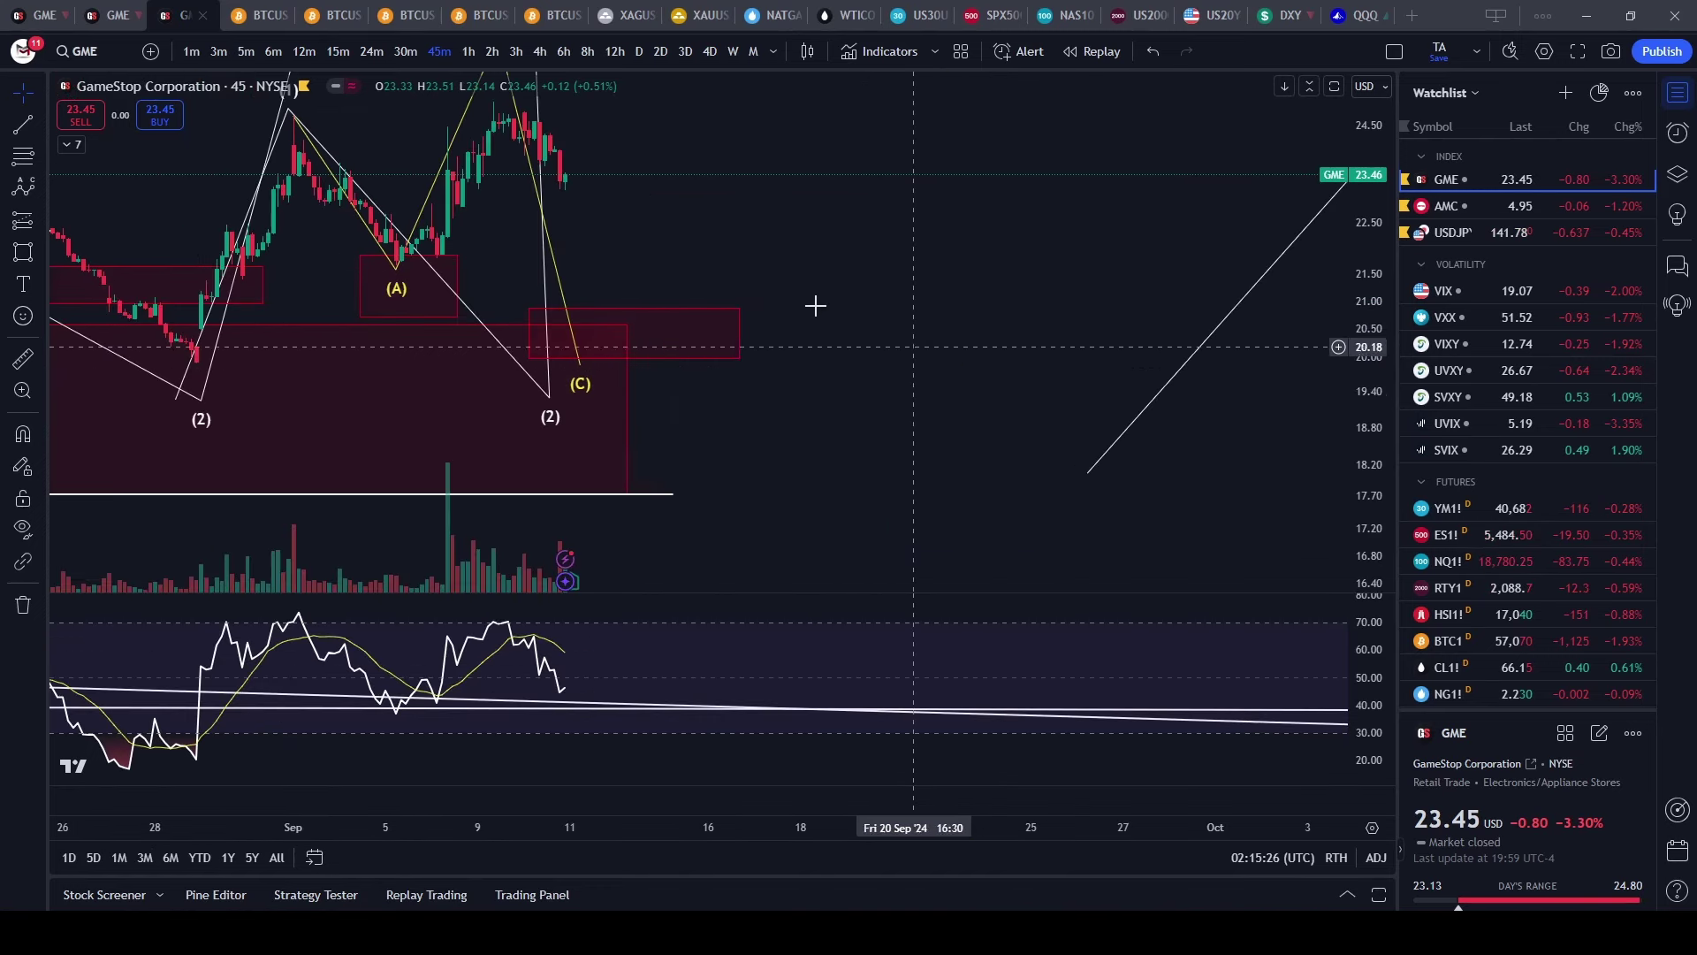
- Move wave (2) of the most recent impulse to about 20.1 on September 12, inside the new red zone
left_click_drag(811, 291, 1030, 402)
scroll(901, 464, "left", 1)
left_click_drag(769, 514, 846, 459)
- Shift the impulse's projected waves forward in time, placing (3) at about 34.68, (4) at about 32.62 and (5) at about 36.44
left_click_drag(1045, 346, 1155, 683)
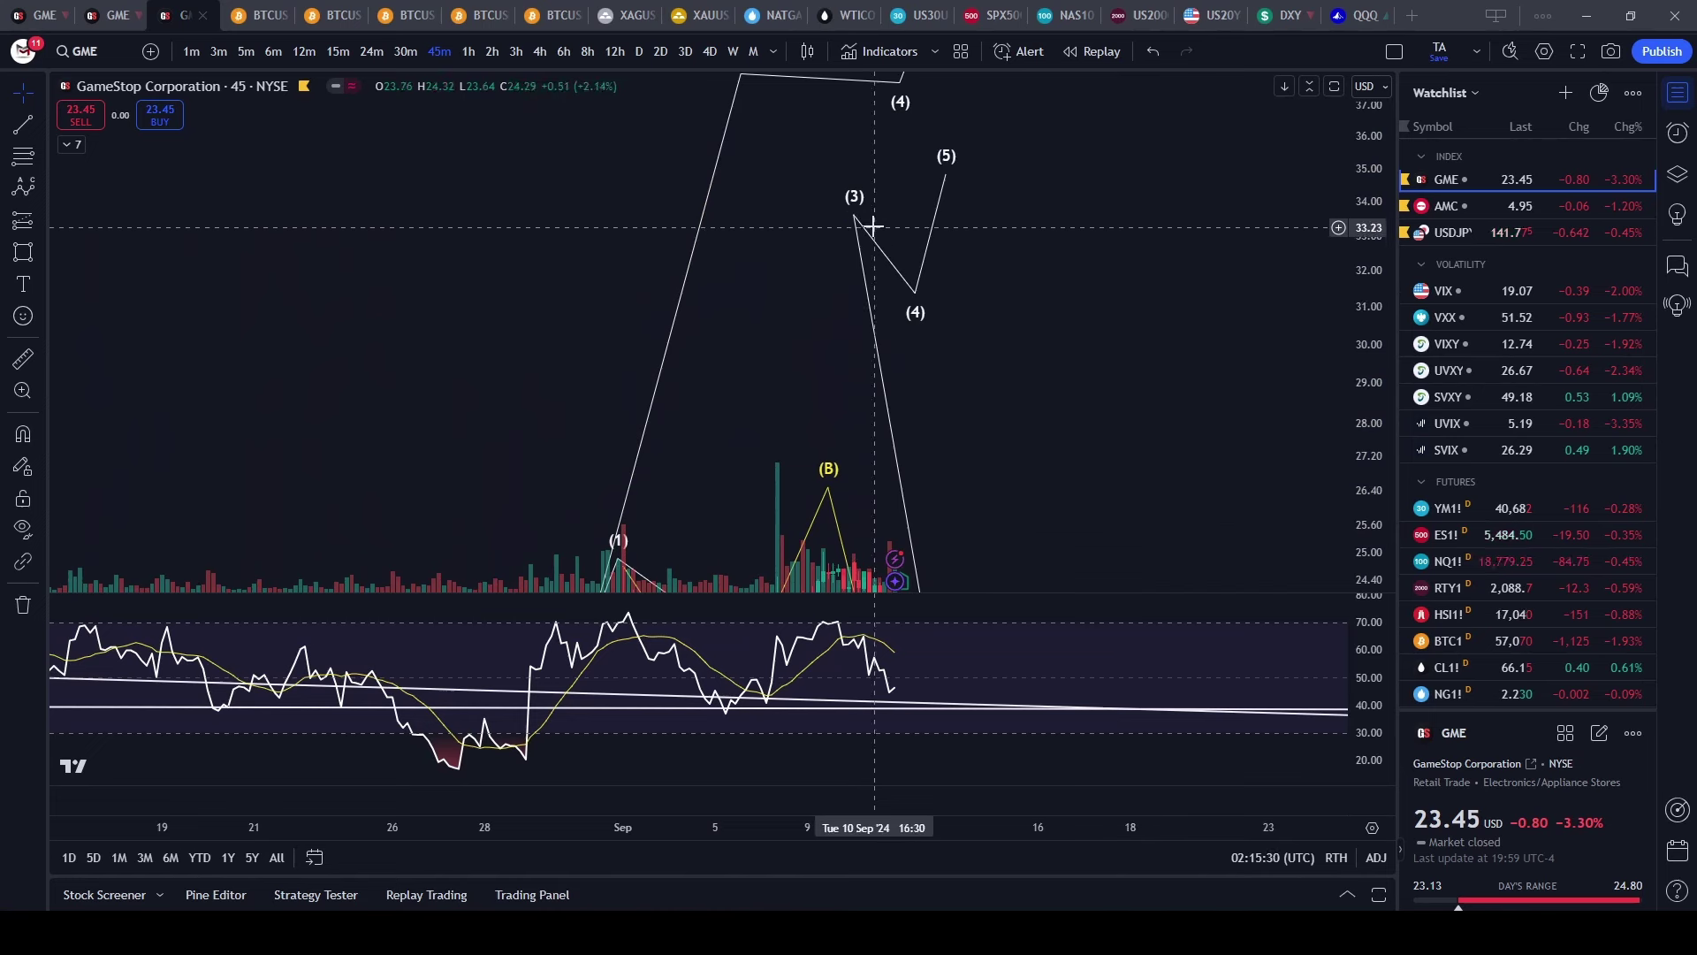
mouse_move(854, 218)
left_mouse_down()
mouse_move(1088, 182)
mouse_move(1059, 180)
left_mouse_up()
left_click_drag(914, 295, 1111, 248)
left_click_drag(946, 175, 1177, 184)
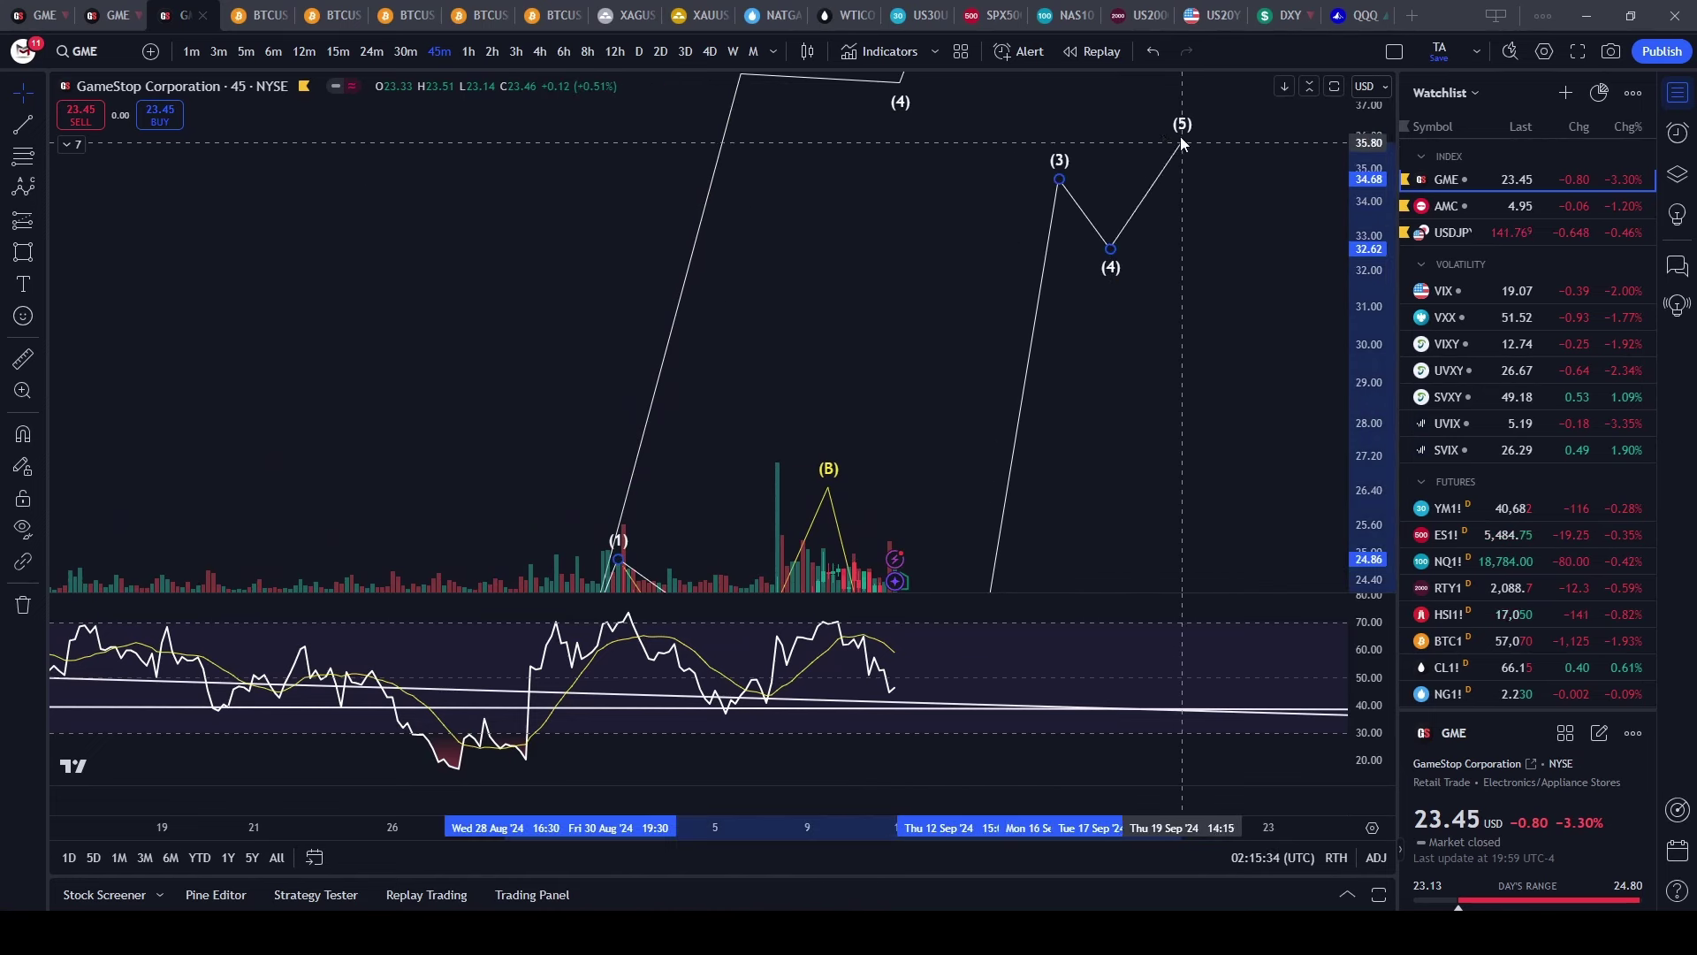
left_click_drag(1139, 129, 1119, 126)
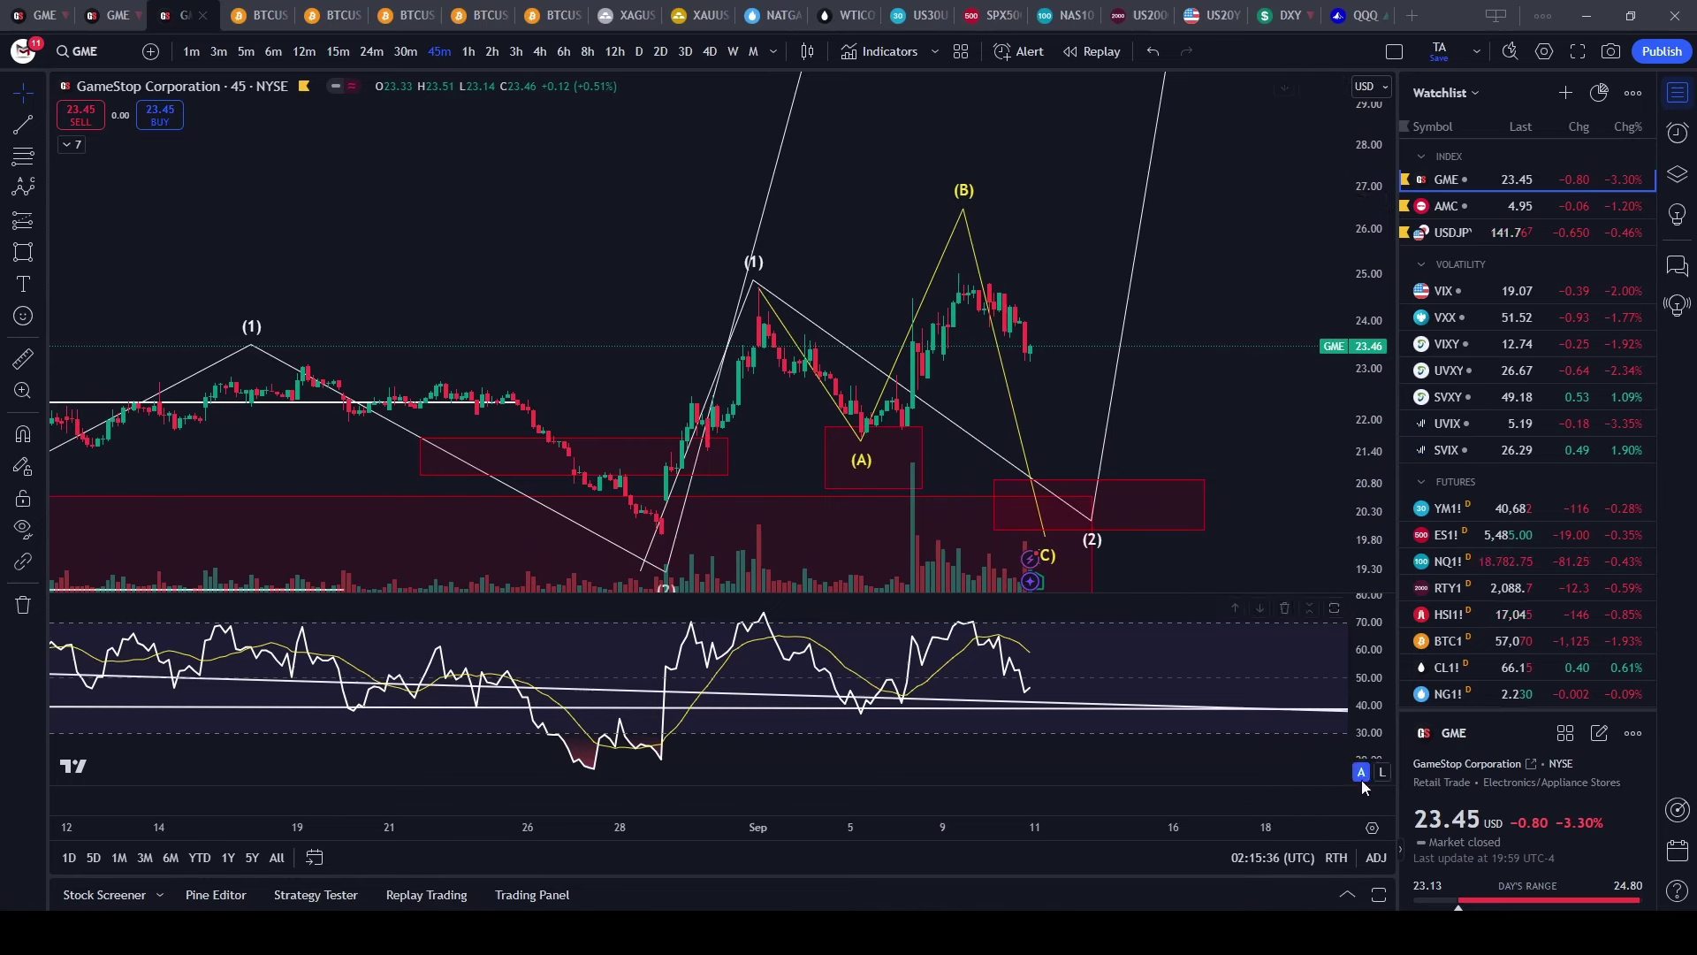
- Show extended trading hours and lower wave (B) of the yellow correction to about 25.16 at the September 10 extended-hours high
left_click(1336, 859)
left_click(1368, 826)
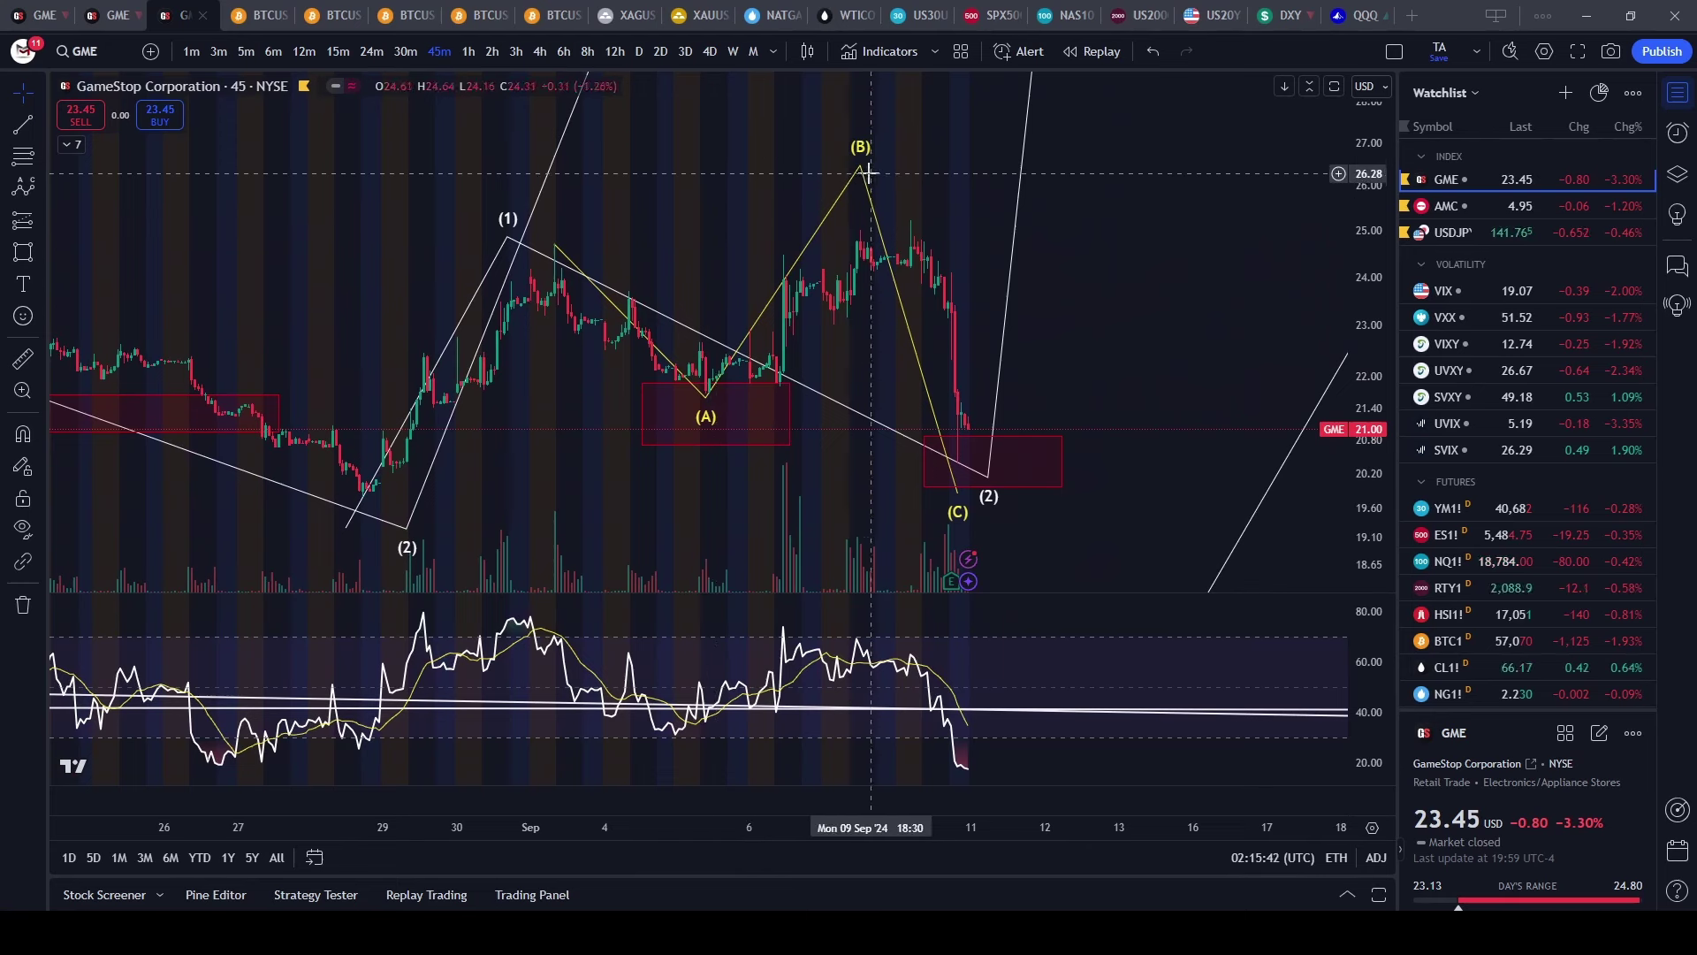
left_click_drag(860, 168, 911, 223)
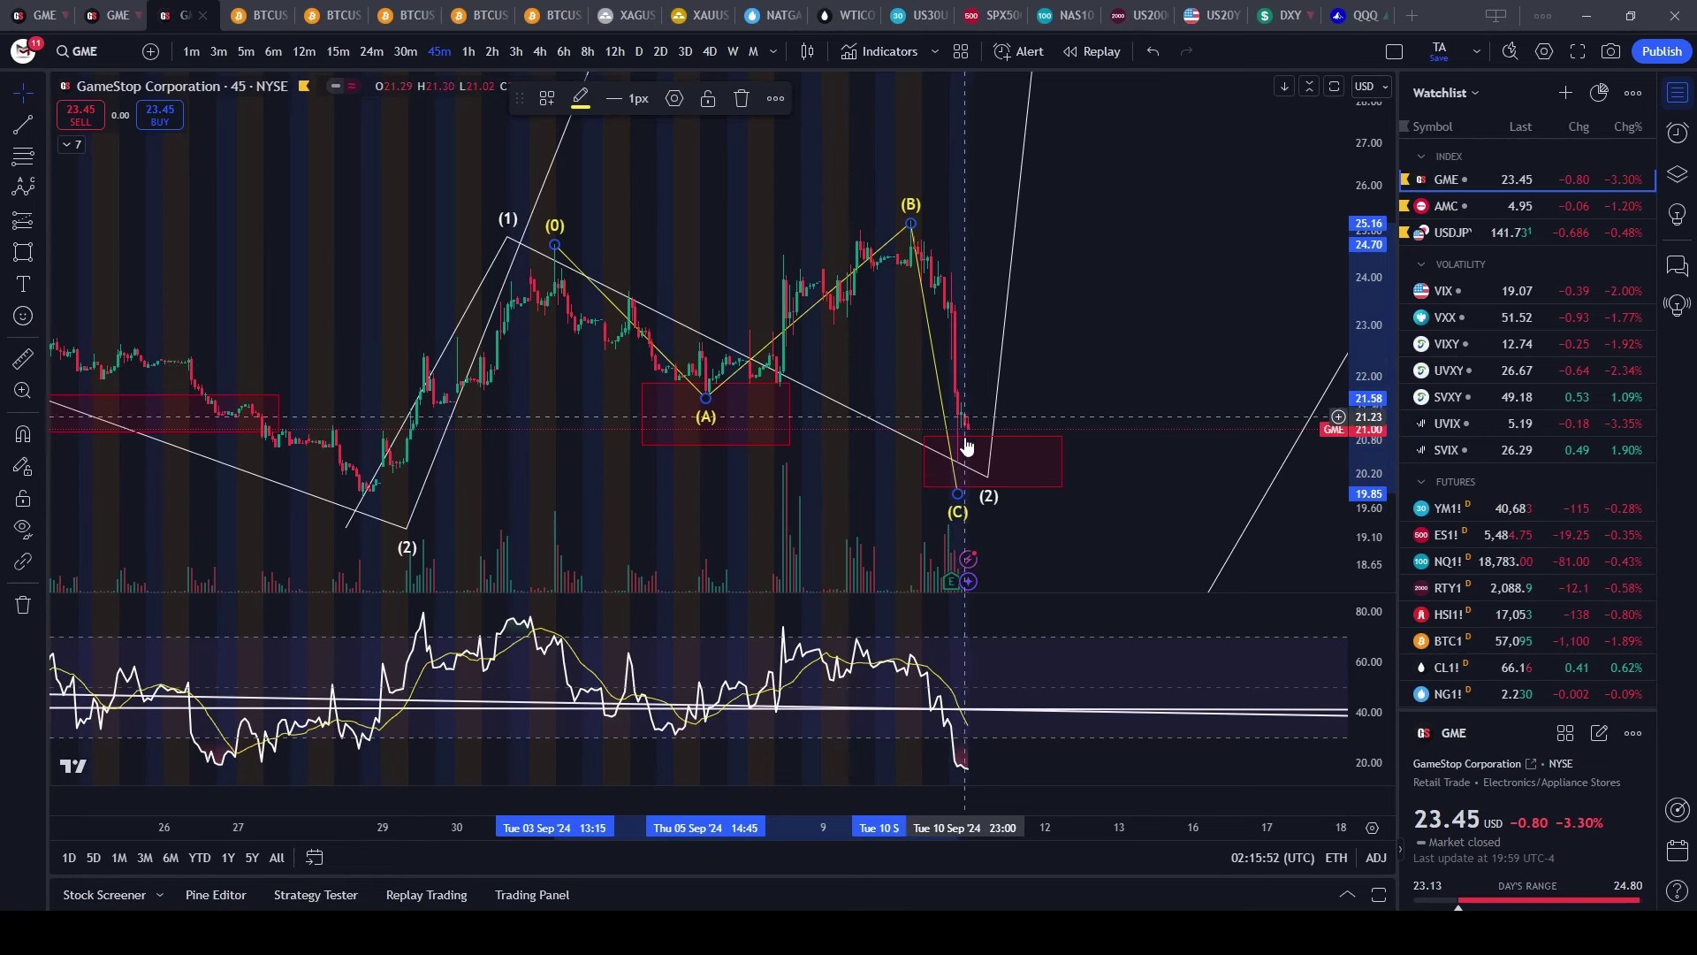
- Switch to the 4-hour chart and examine the after-hours drop against the new red zone and the earlier wave lows since May
scroll(964, 392, "up", 2)
left_click(540, 52)
left_click_drag(855, 386, 1164, 265)
left_click_drag(1353, 336, 1353, 398)
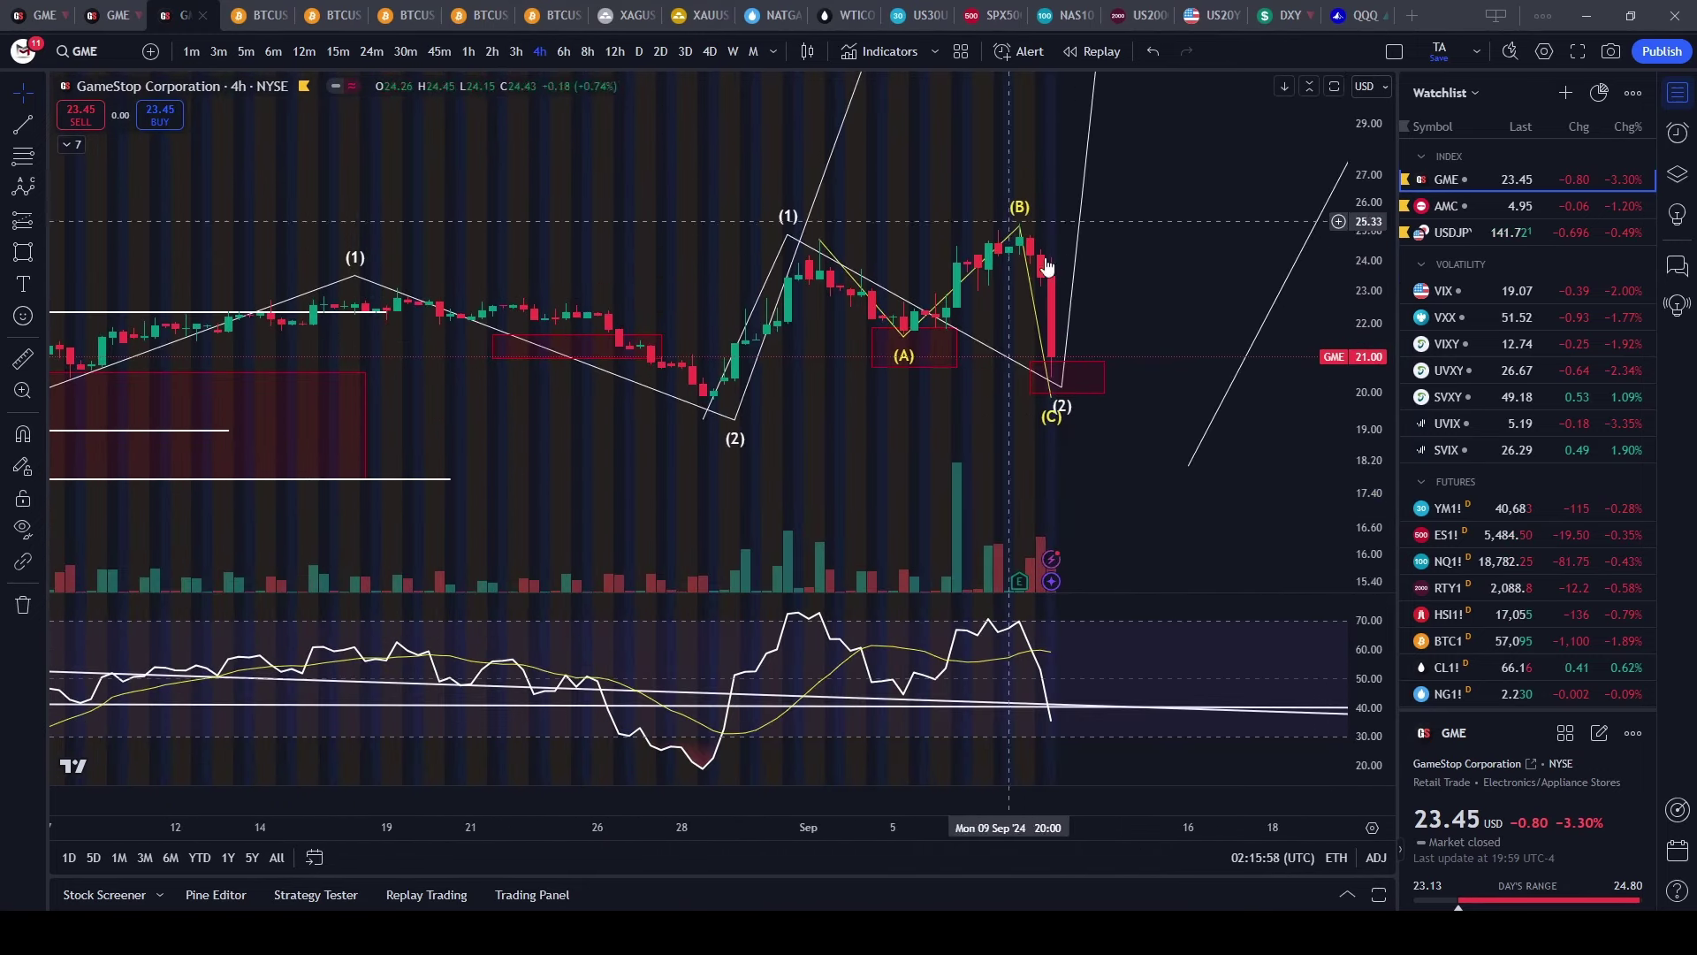
scroll(1082, 427, "down", 5)
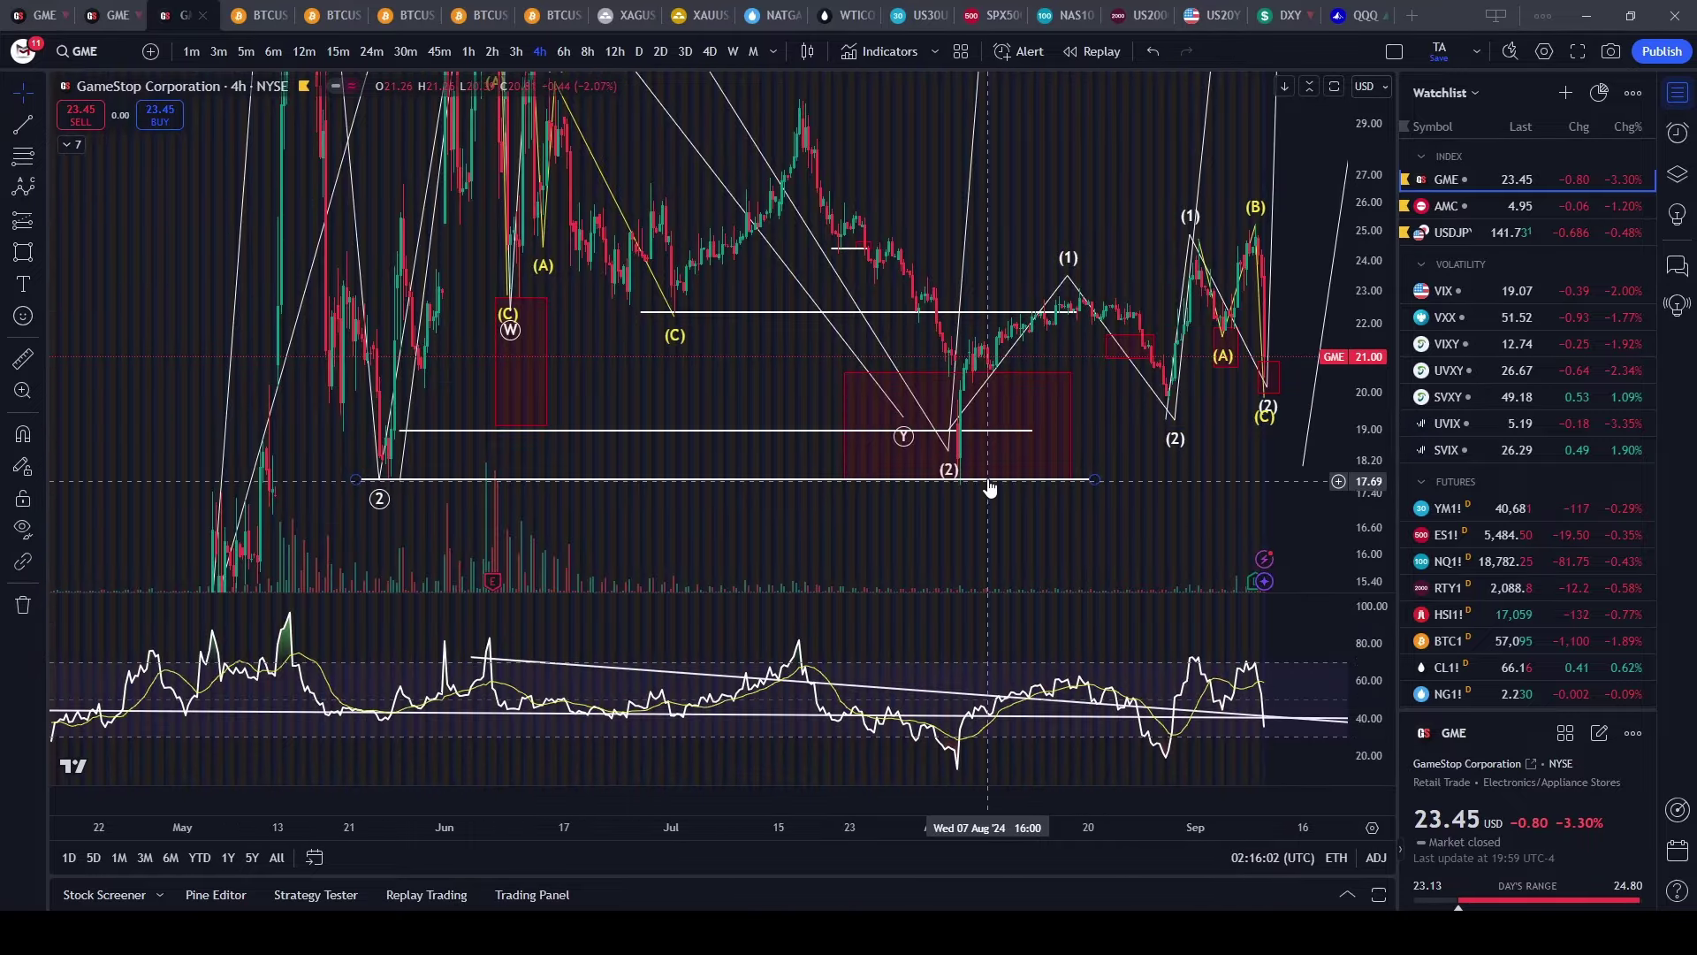
scroll(990, 488, "up", 4)
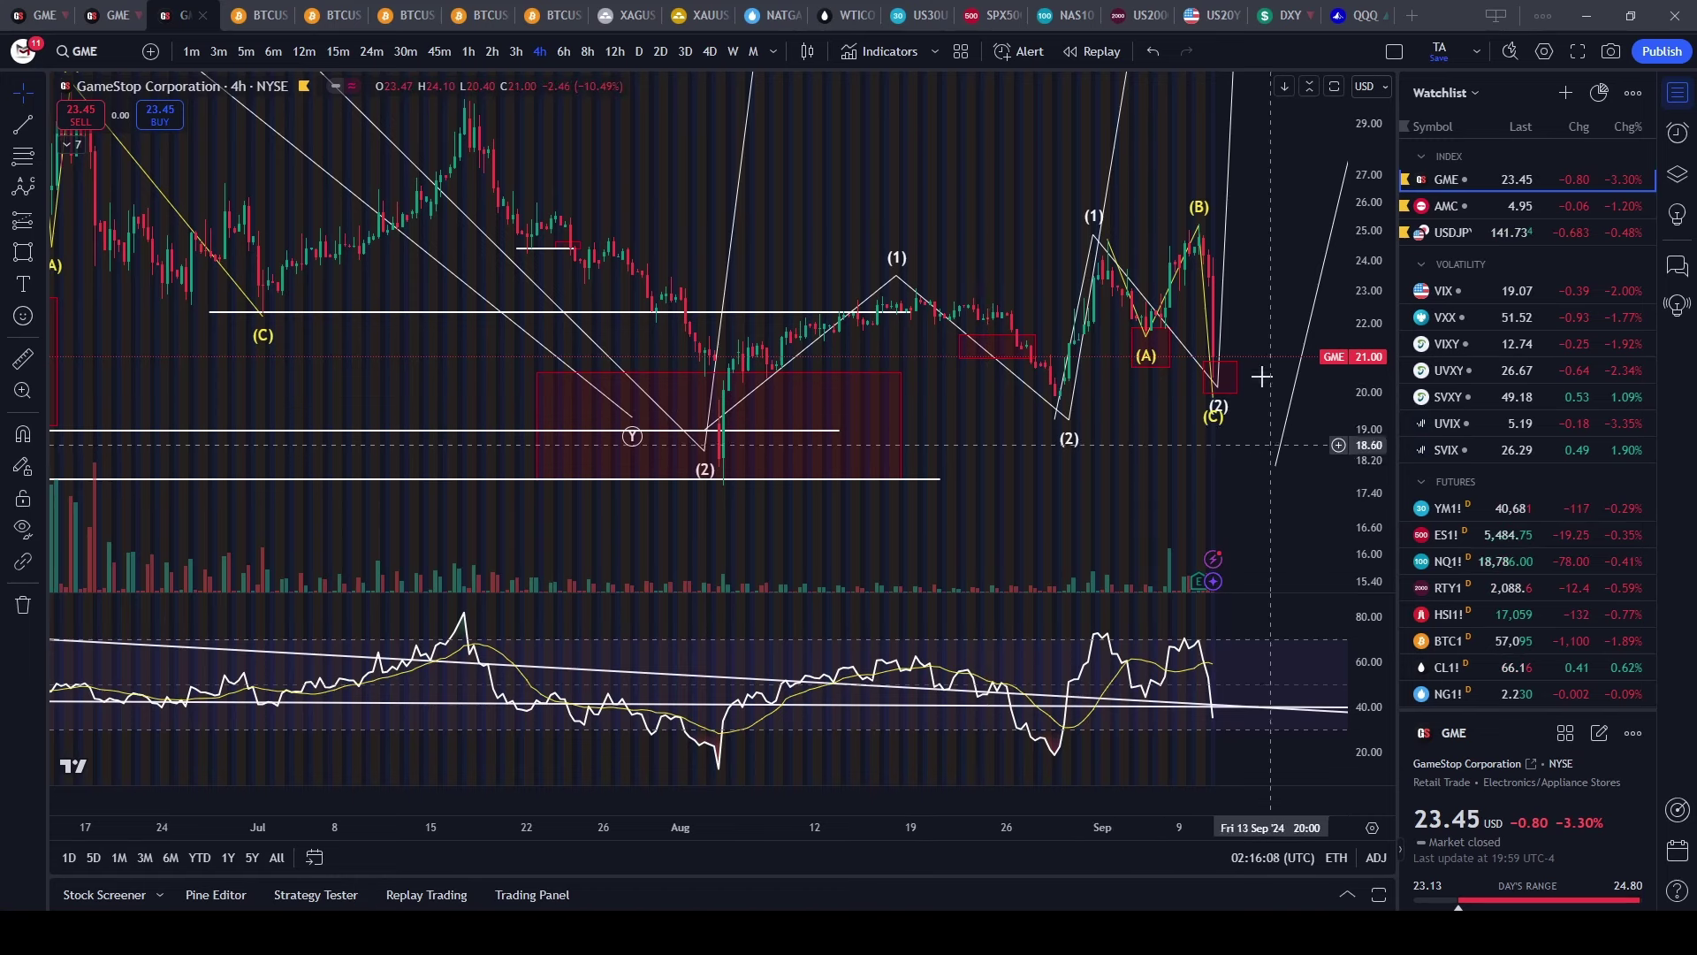
scroll(1179, 456, "up", 3)
scroll(1179, 458, "up", 3)
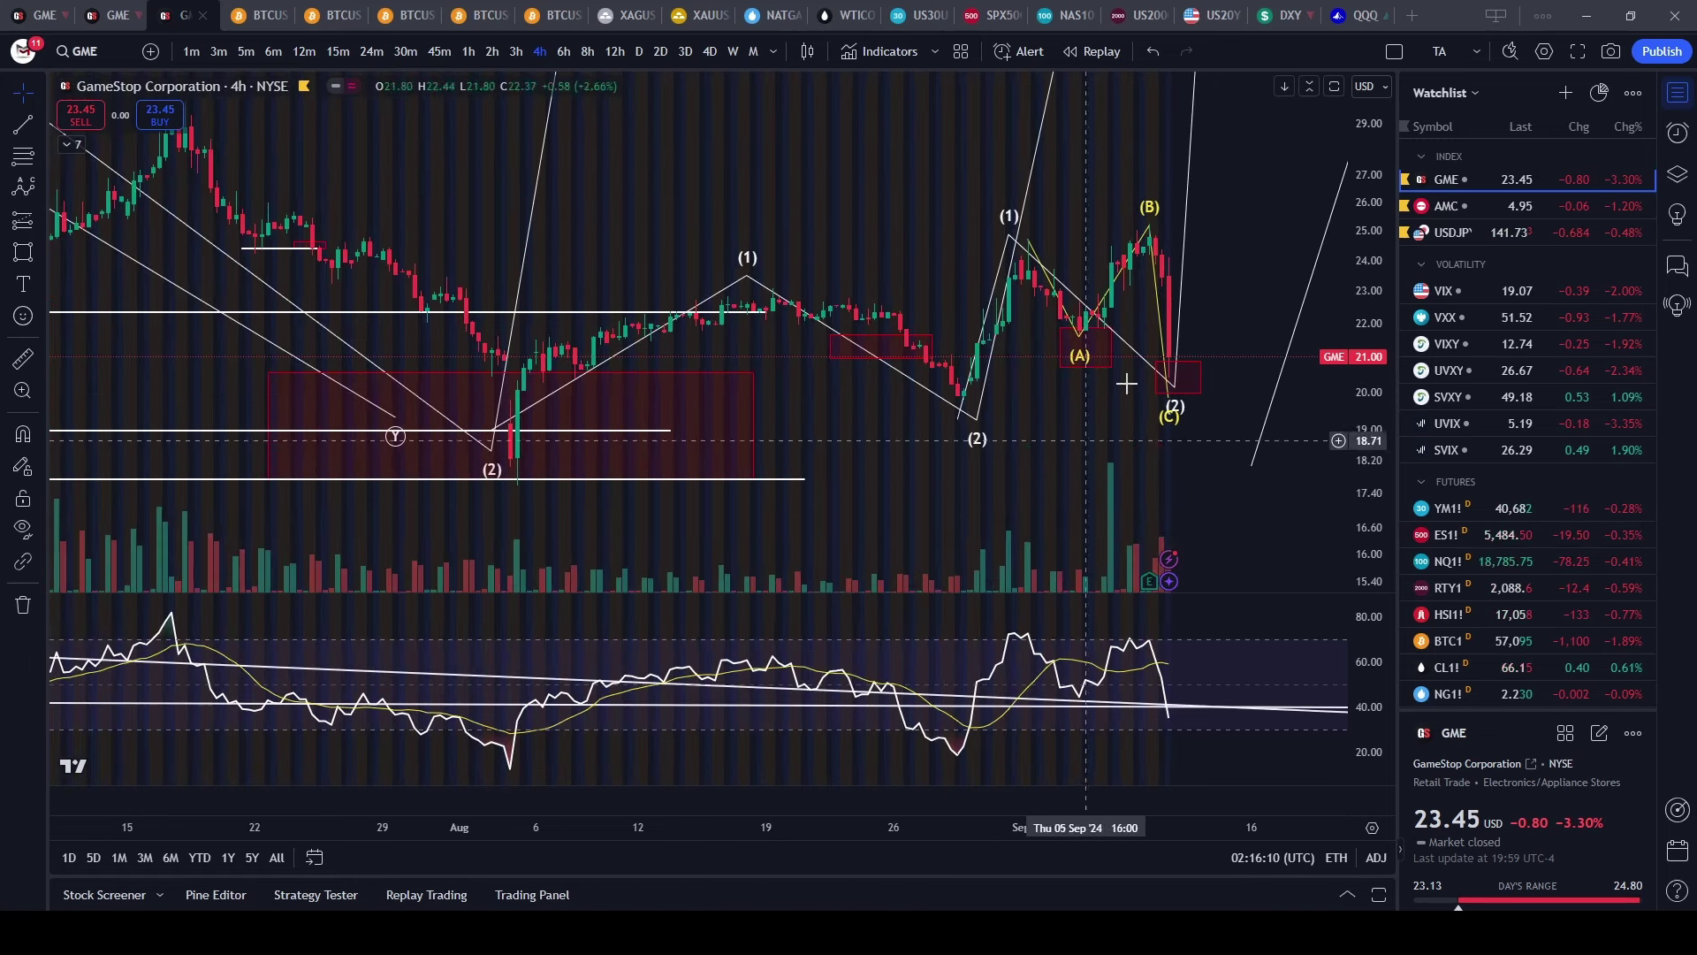
scroll(1002, 282, "down", 1)
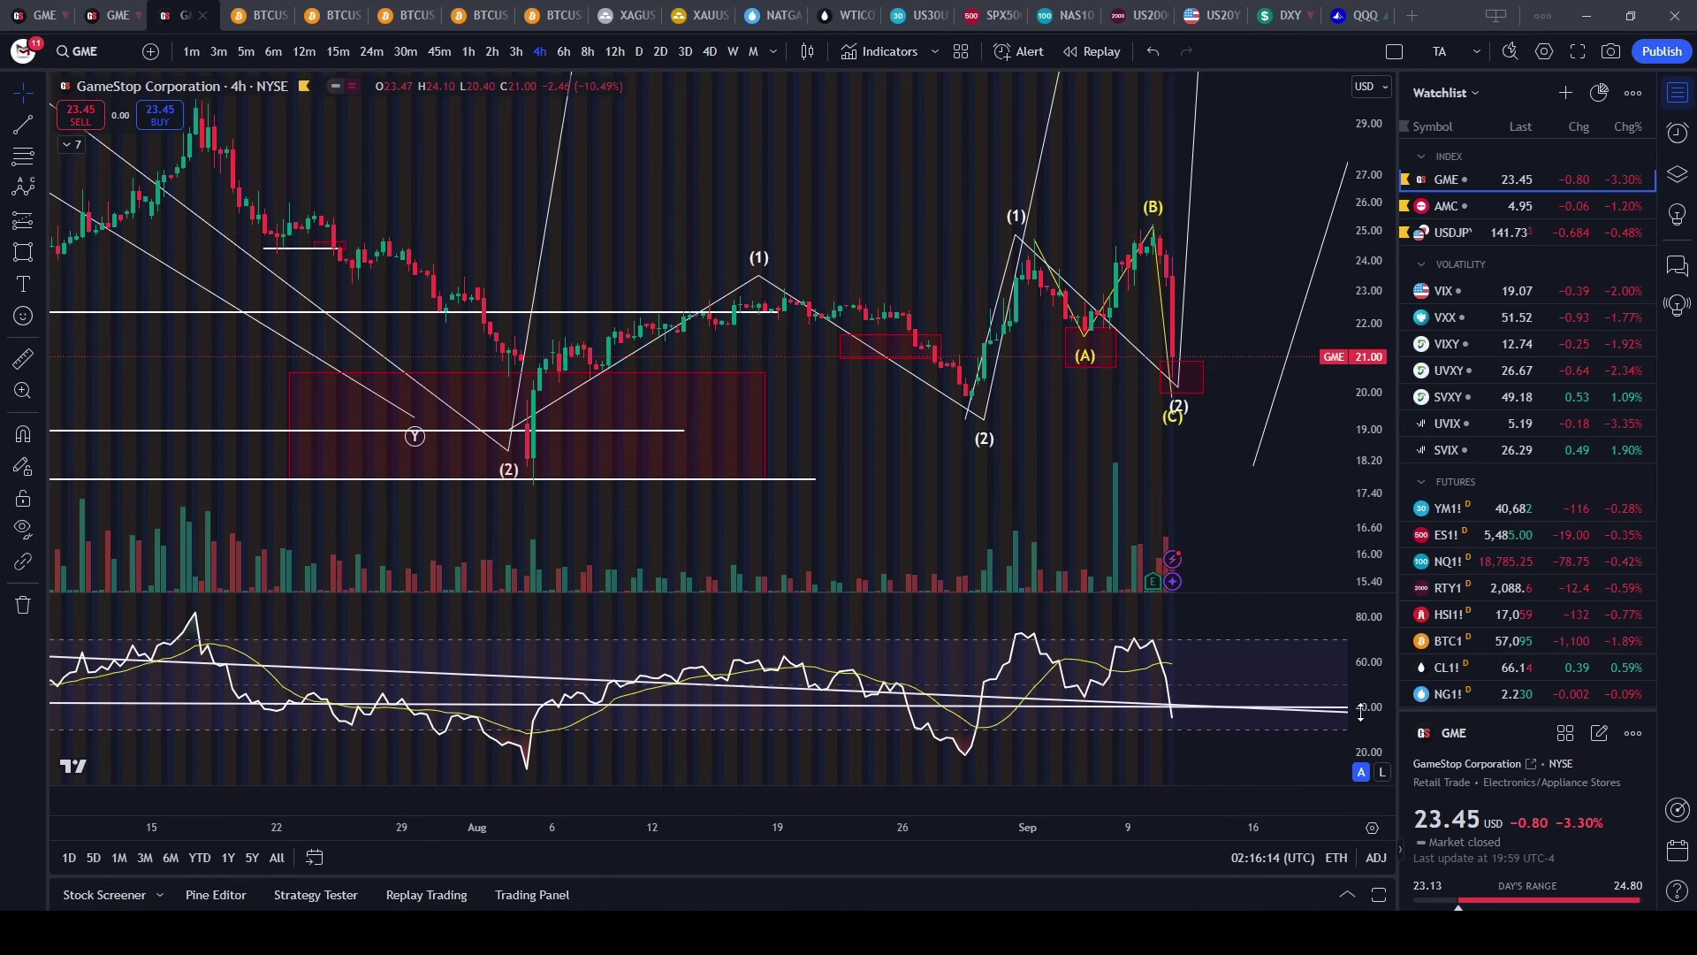
- Return the chart to regular trading hours and move wave (C) of the yellow correction to about 20.23 on September 11
left_click(1339, 862)
left_click(1379, 792)
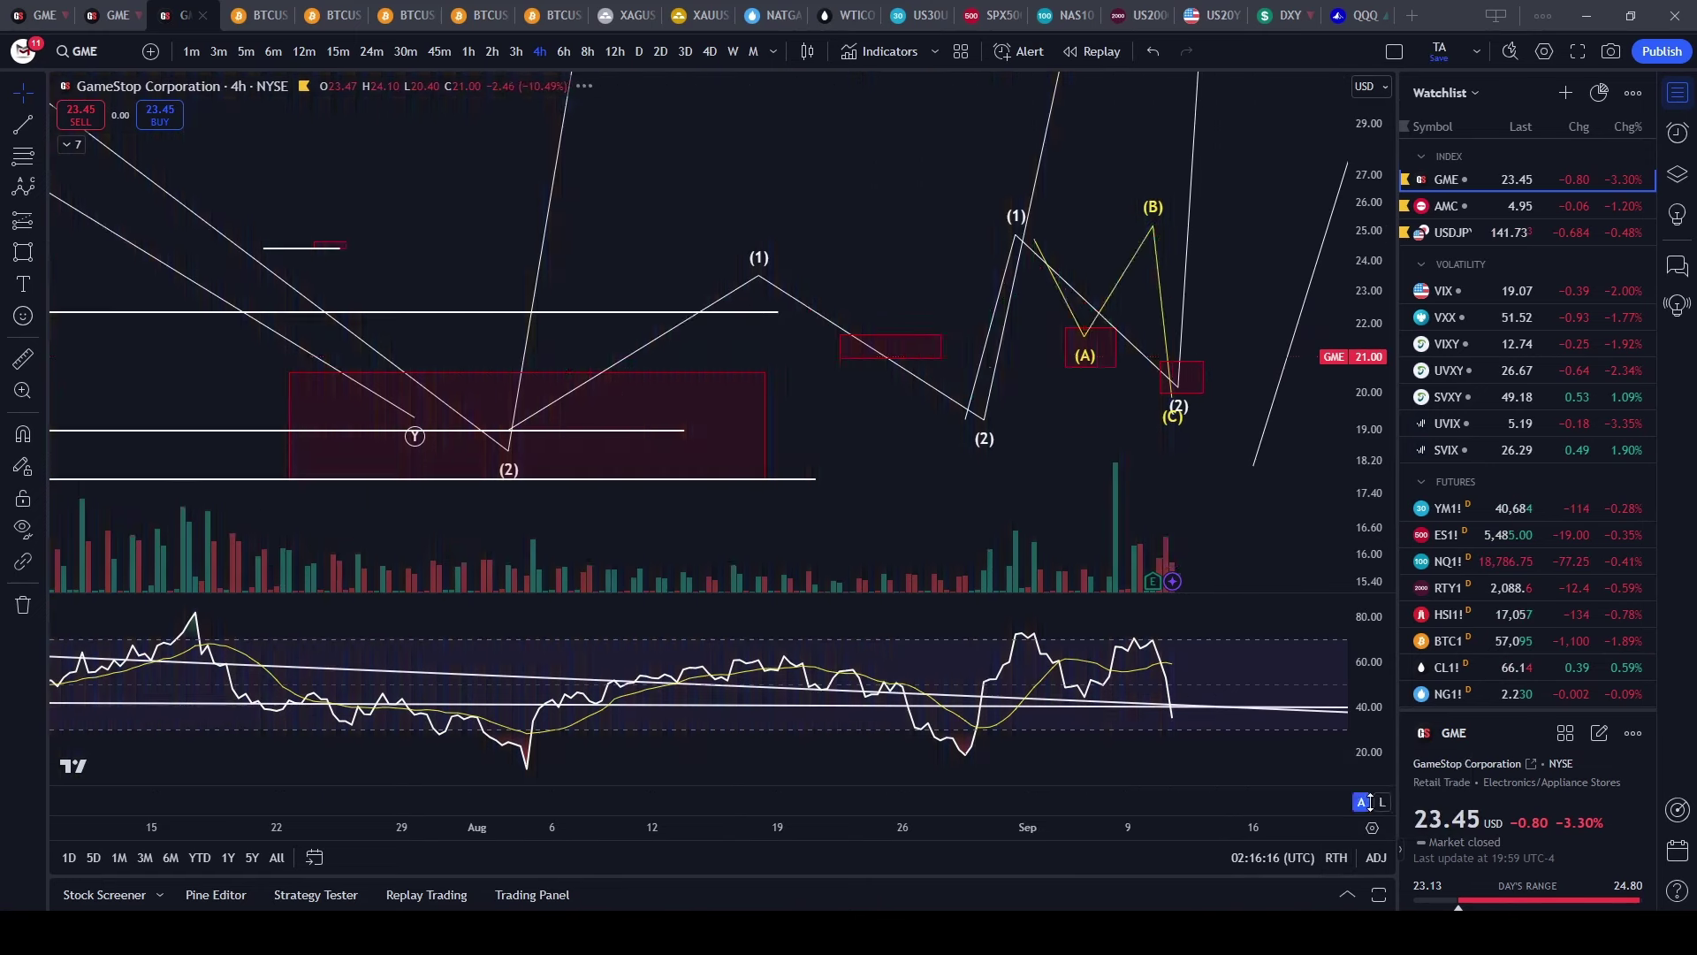
scroll(1064, 246, "up", 3)
left_click_drag(1064, 245, 1127, 382)
left_click_drag(960, 540, 991, 525)
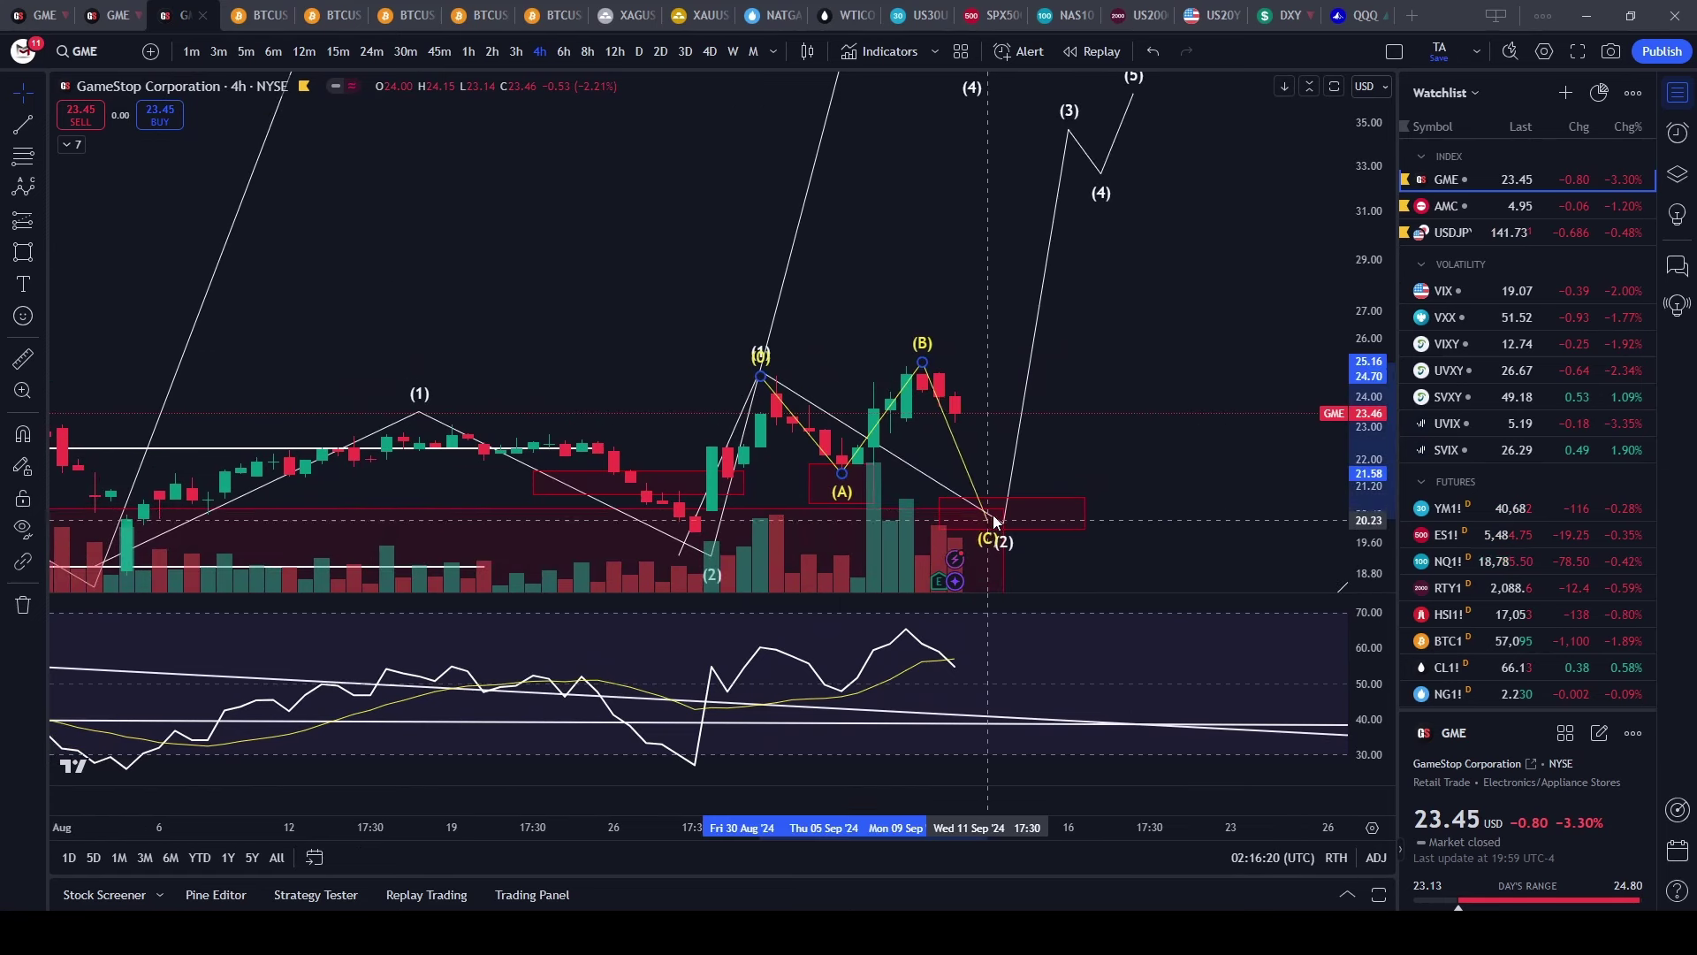
- Lower wave (2) of the most recent impulse to about 19.67
left_click_drag(1067, 435, 1152, 330)
left_click_drag(1088, 425, 1088, 439)
scroll(1237, 344, "down", 10)
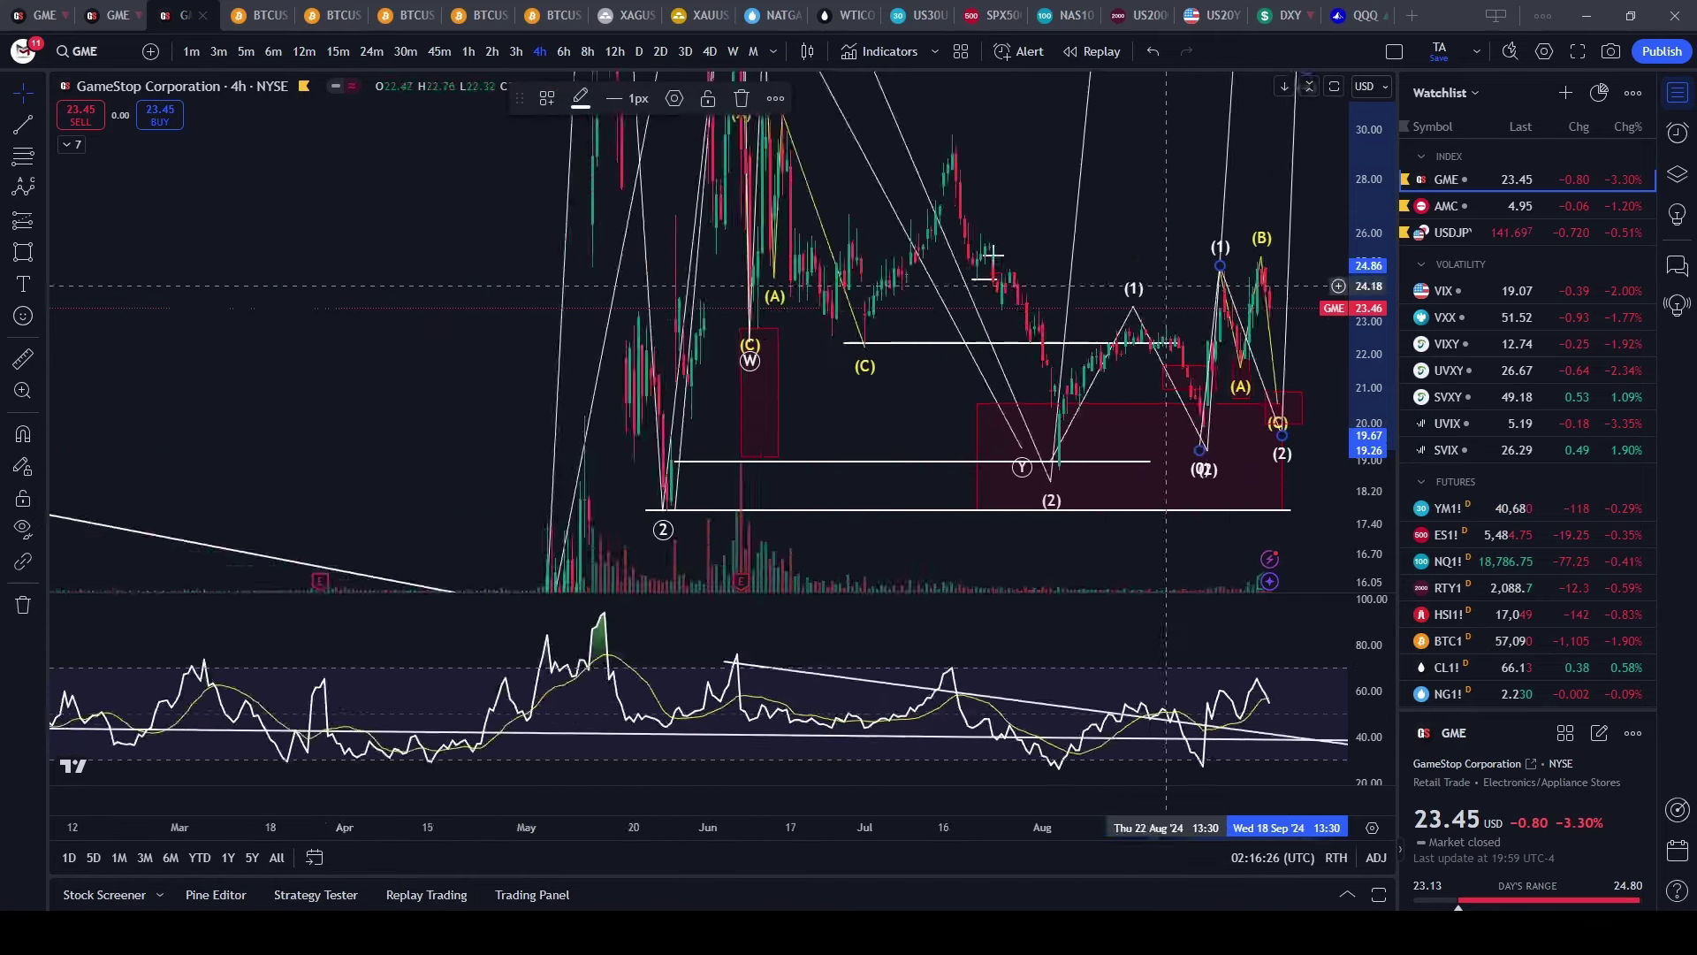
left_click_drag(1386, 248, 1386, 593)
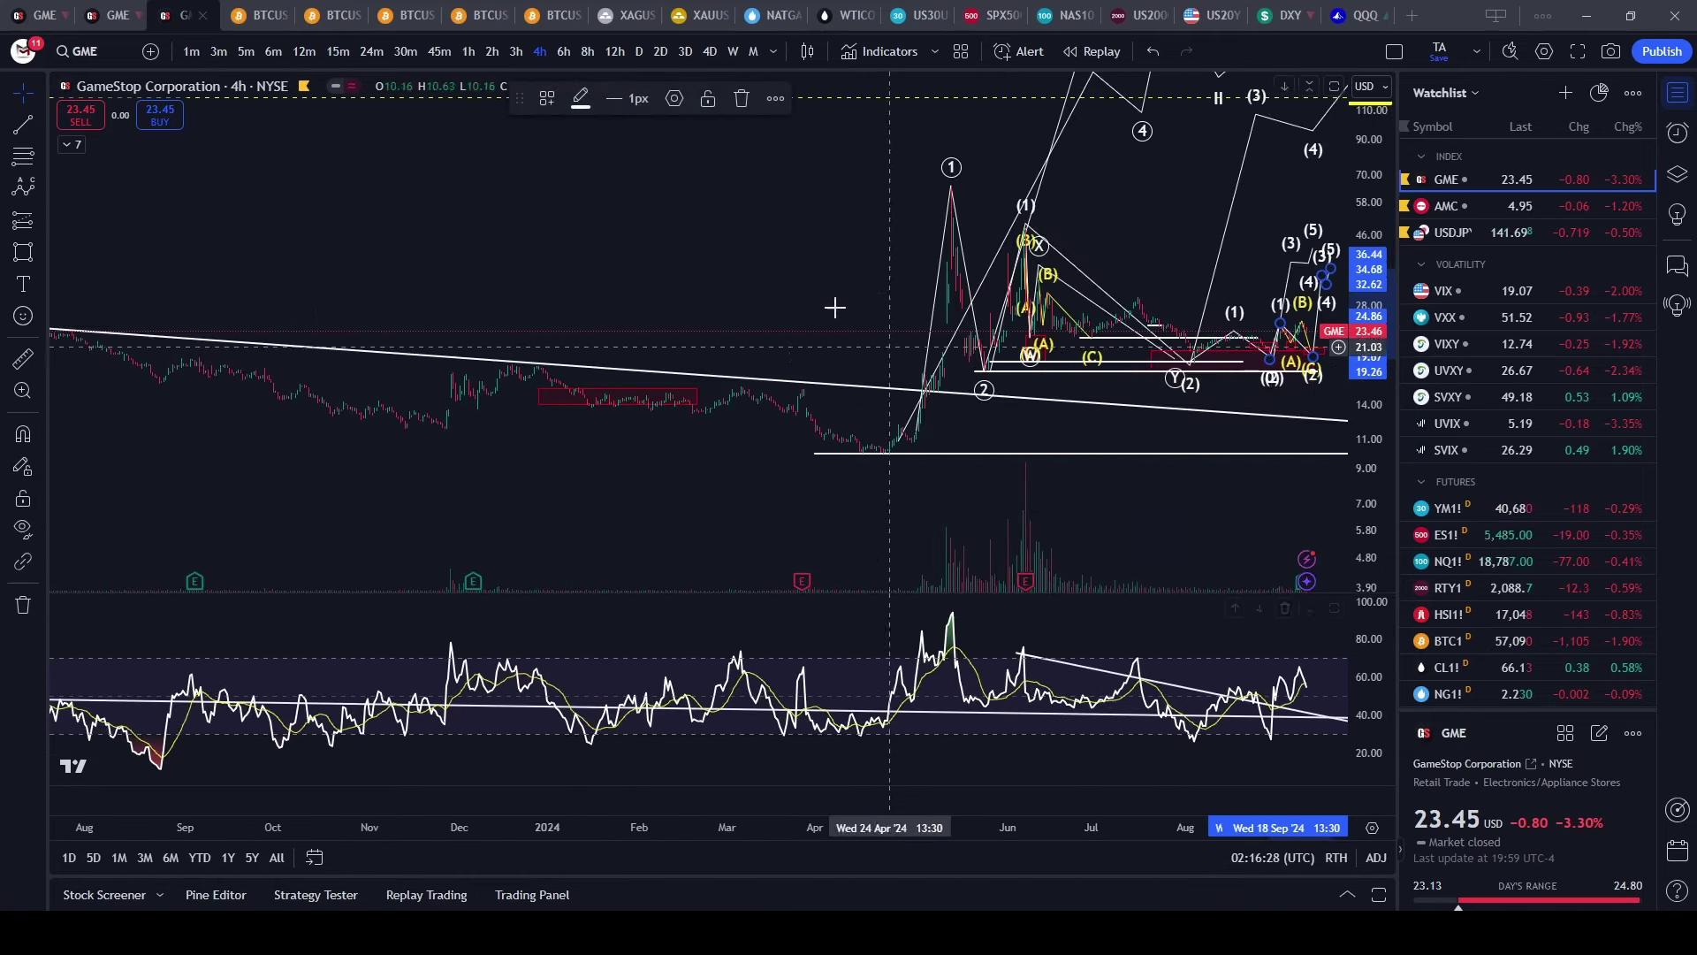
- Delete the red rectangle over the early 2024 prices, below the long-term descending trendline from the 2021 high
scroll(844, 305, "down", 6)
left_click_drag(722, 248, 1291, 354)
scroll(784, 315, "down", 9)
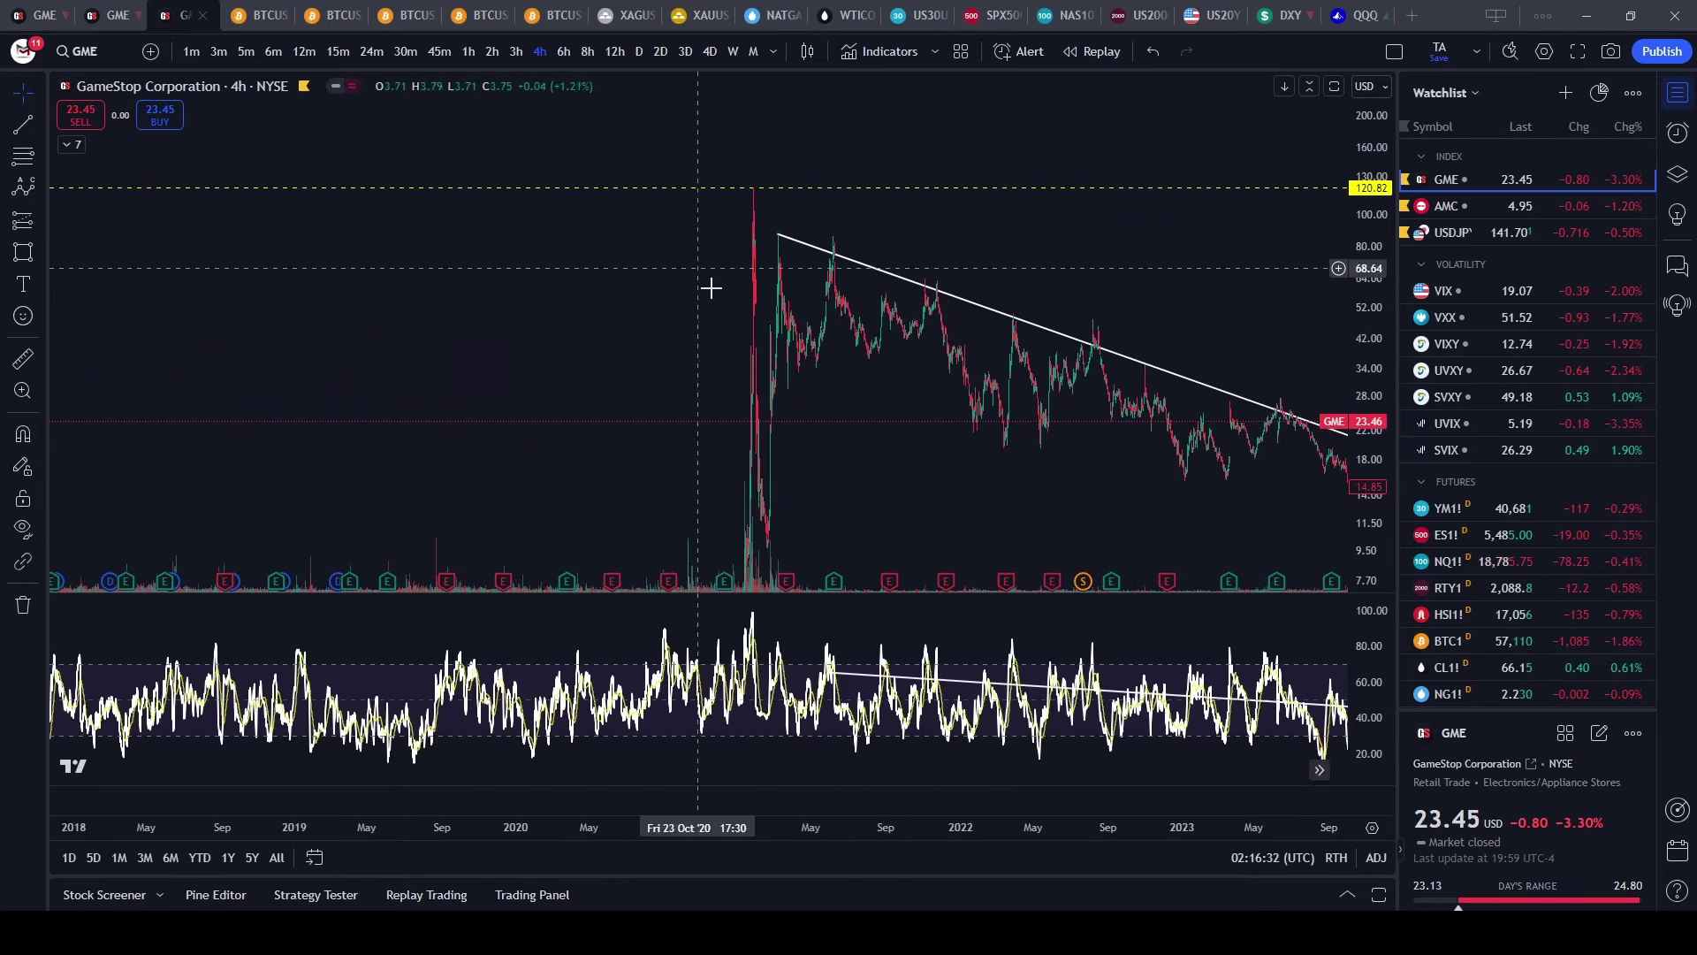
left_click_drag(898, 450, 608, 311)
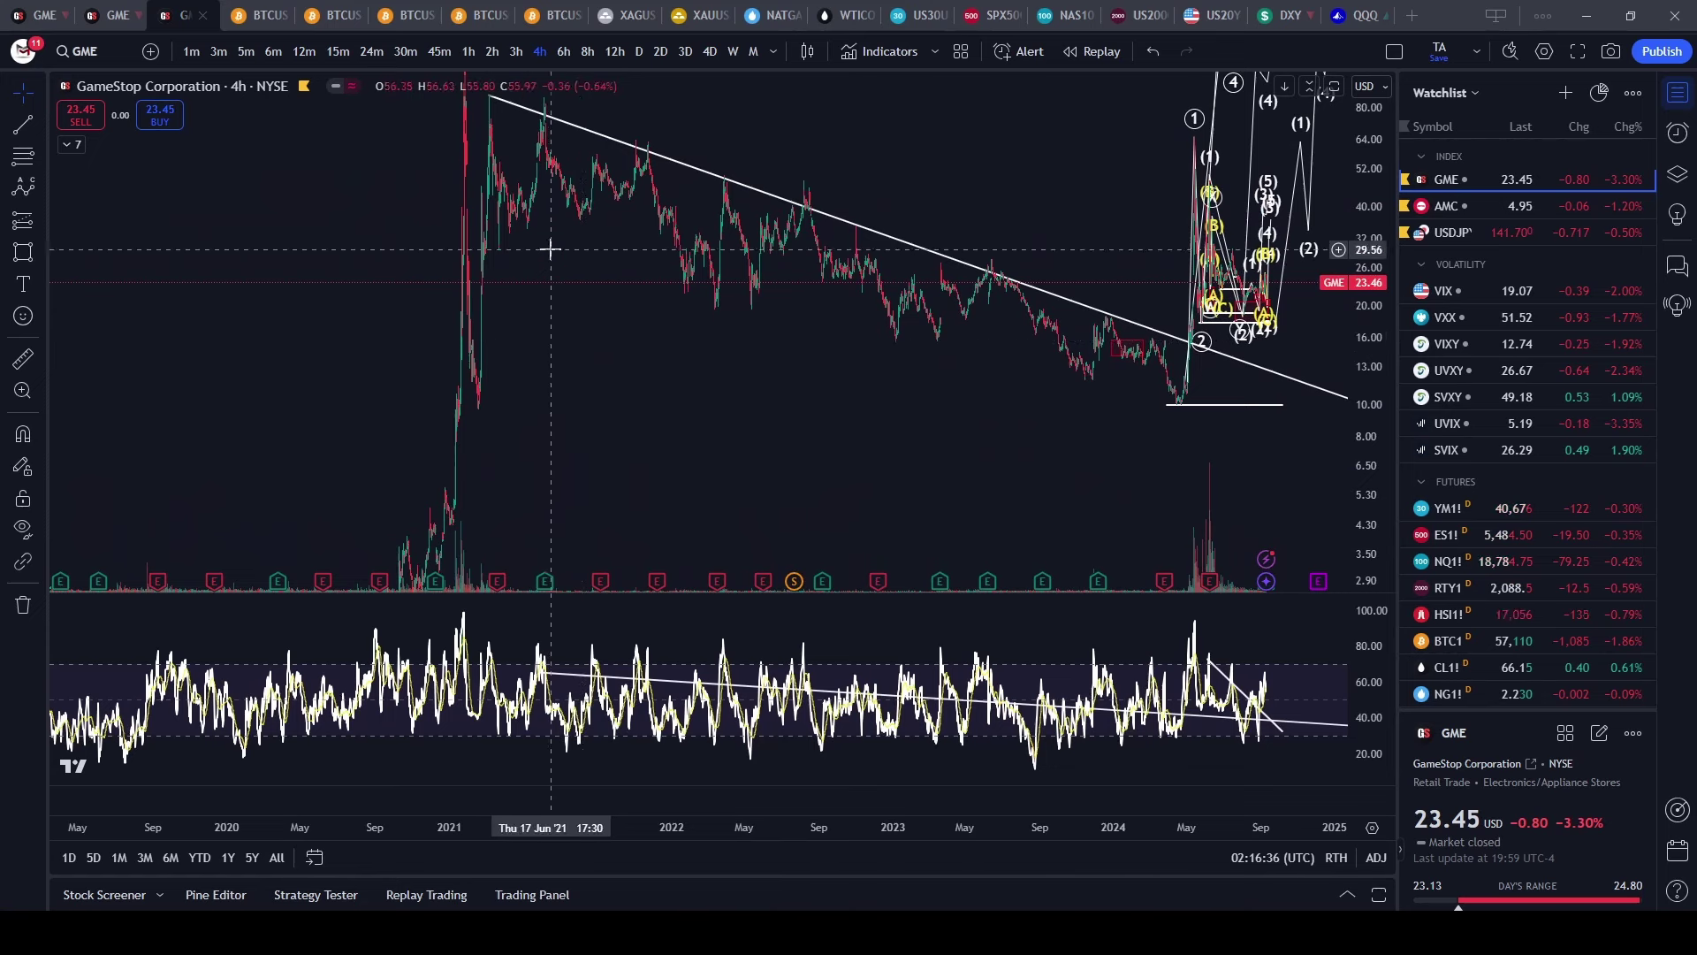
left_click_drag(550, 250, 659, 281)
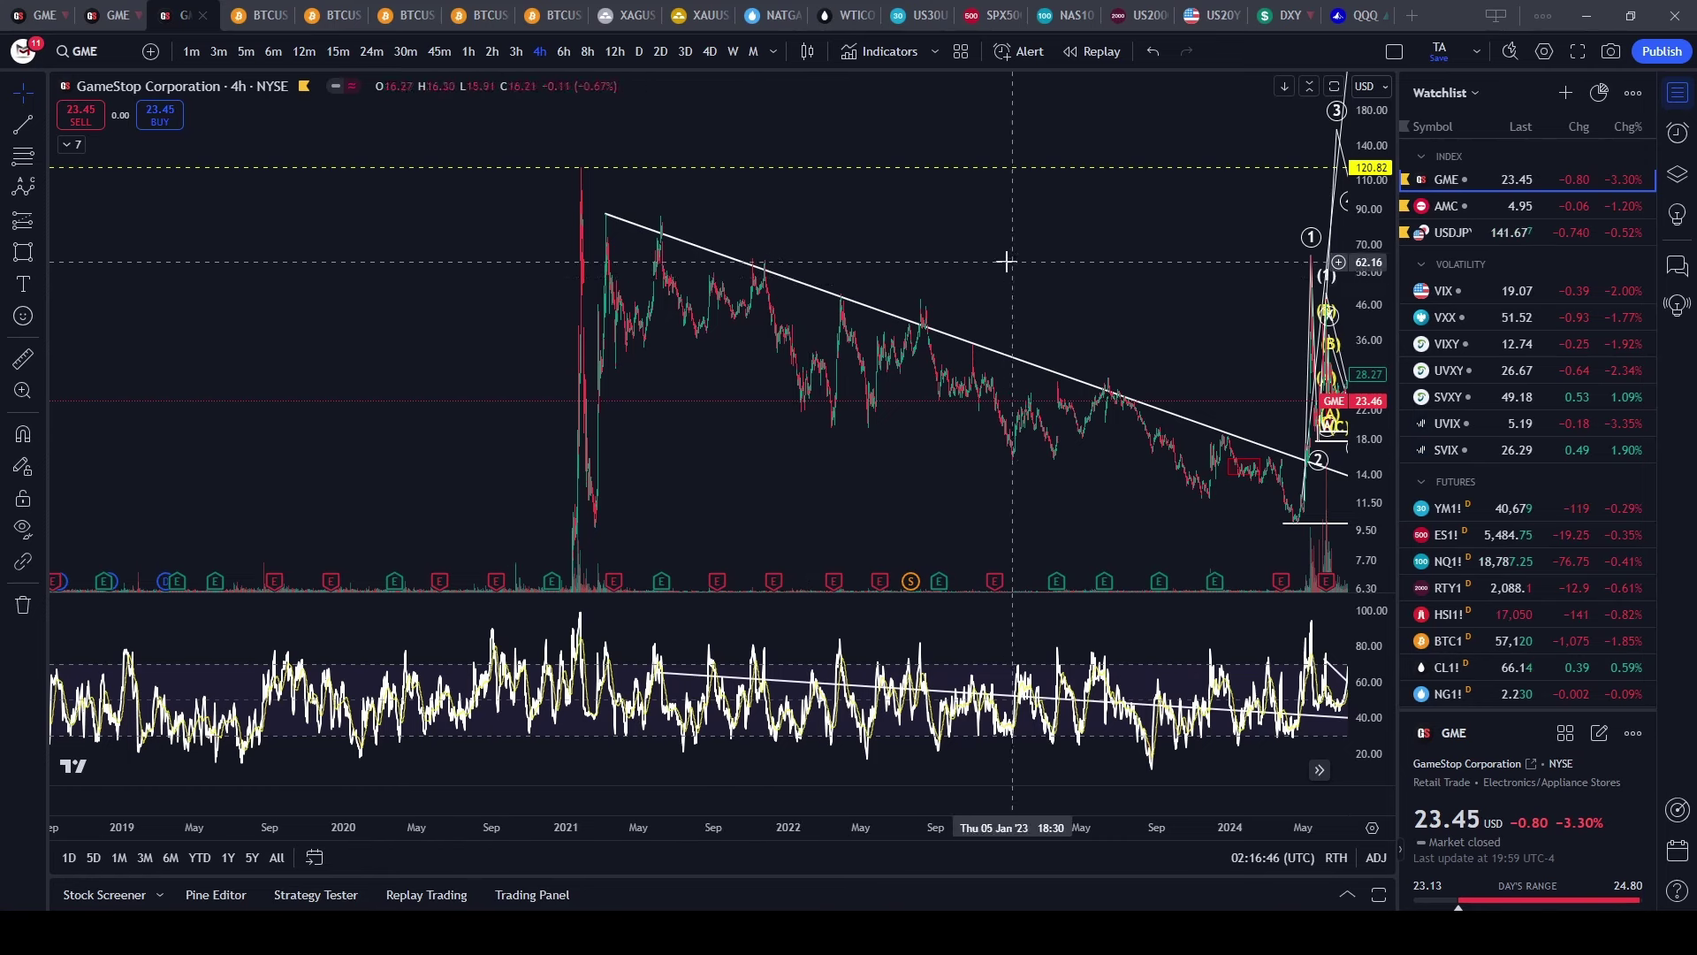
left_click_drag(1011, 265, 617, 216)
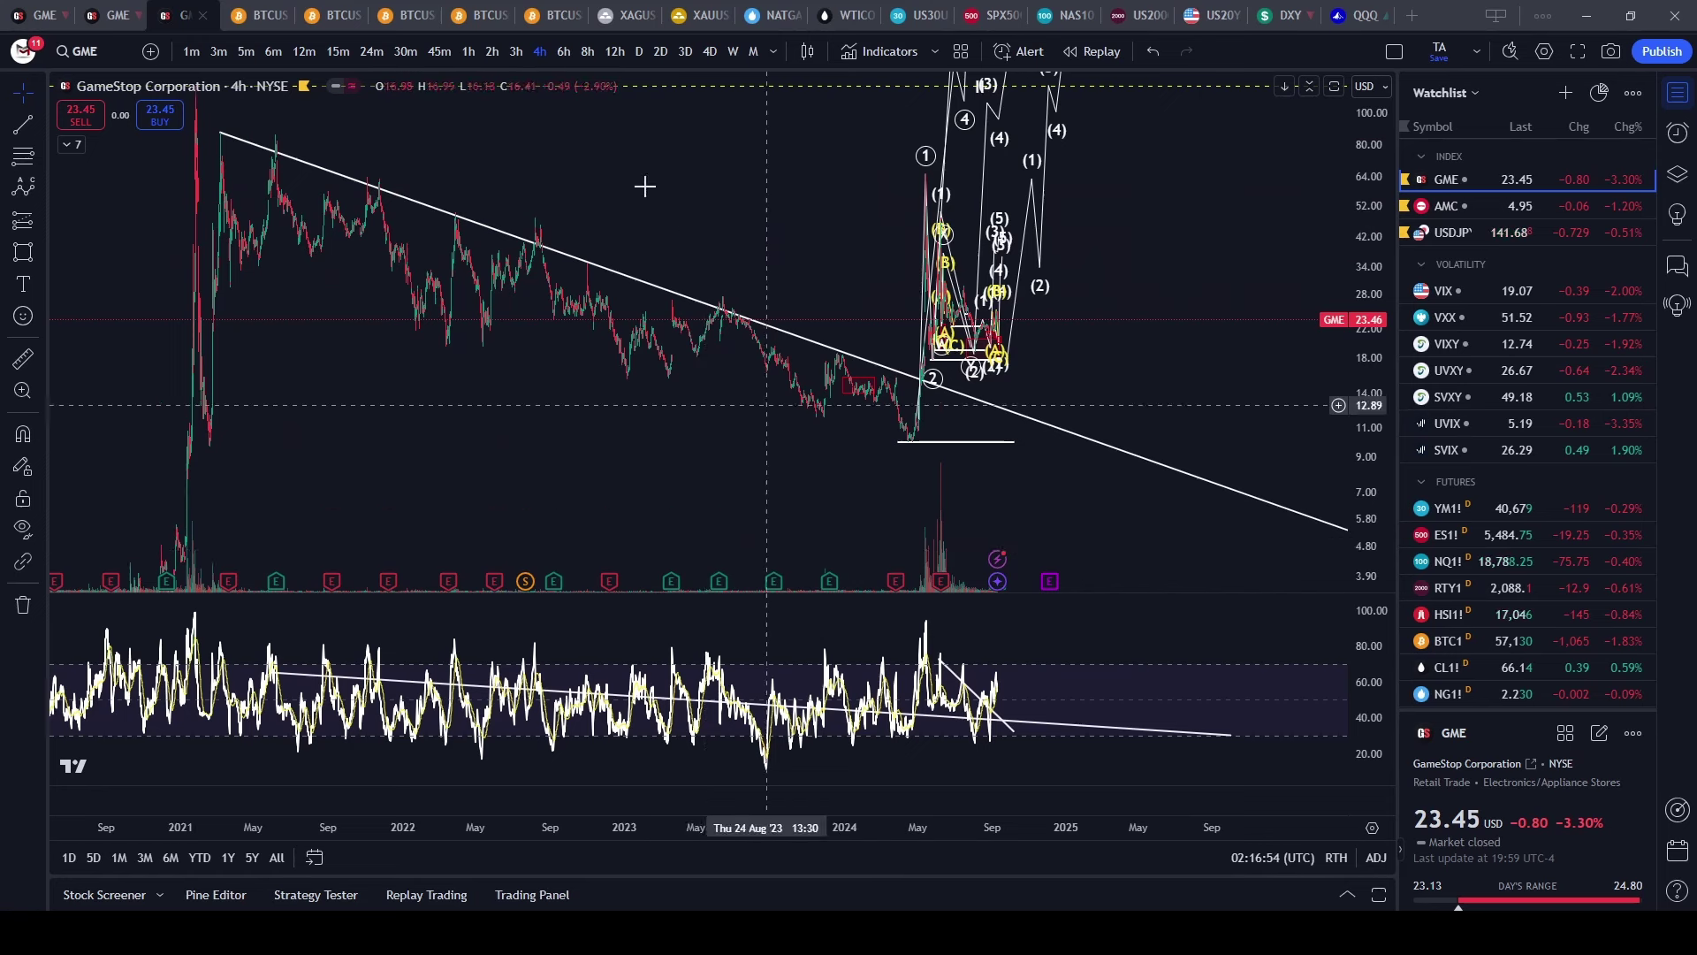
left_click(856, 390)
key("Delete")
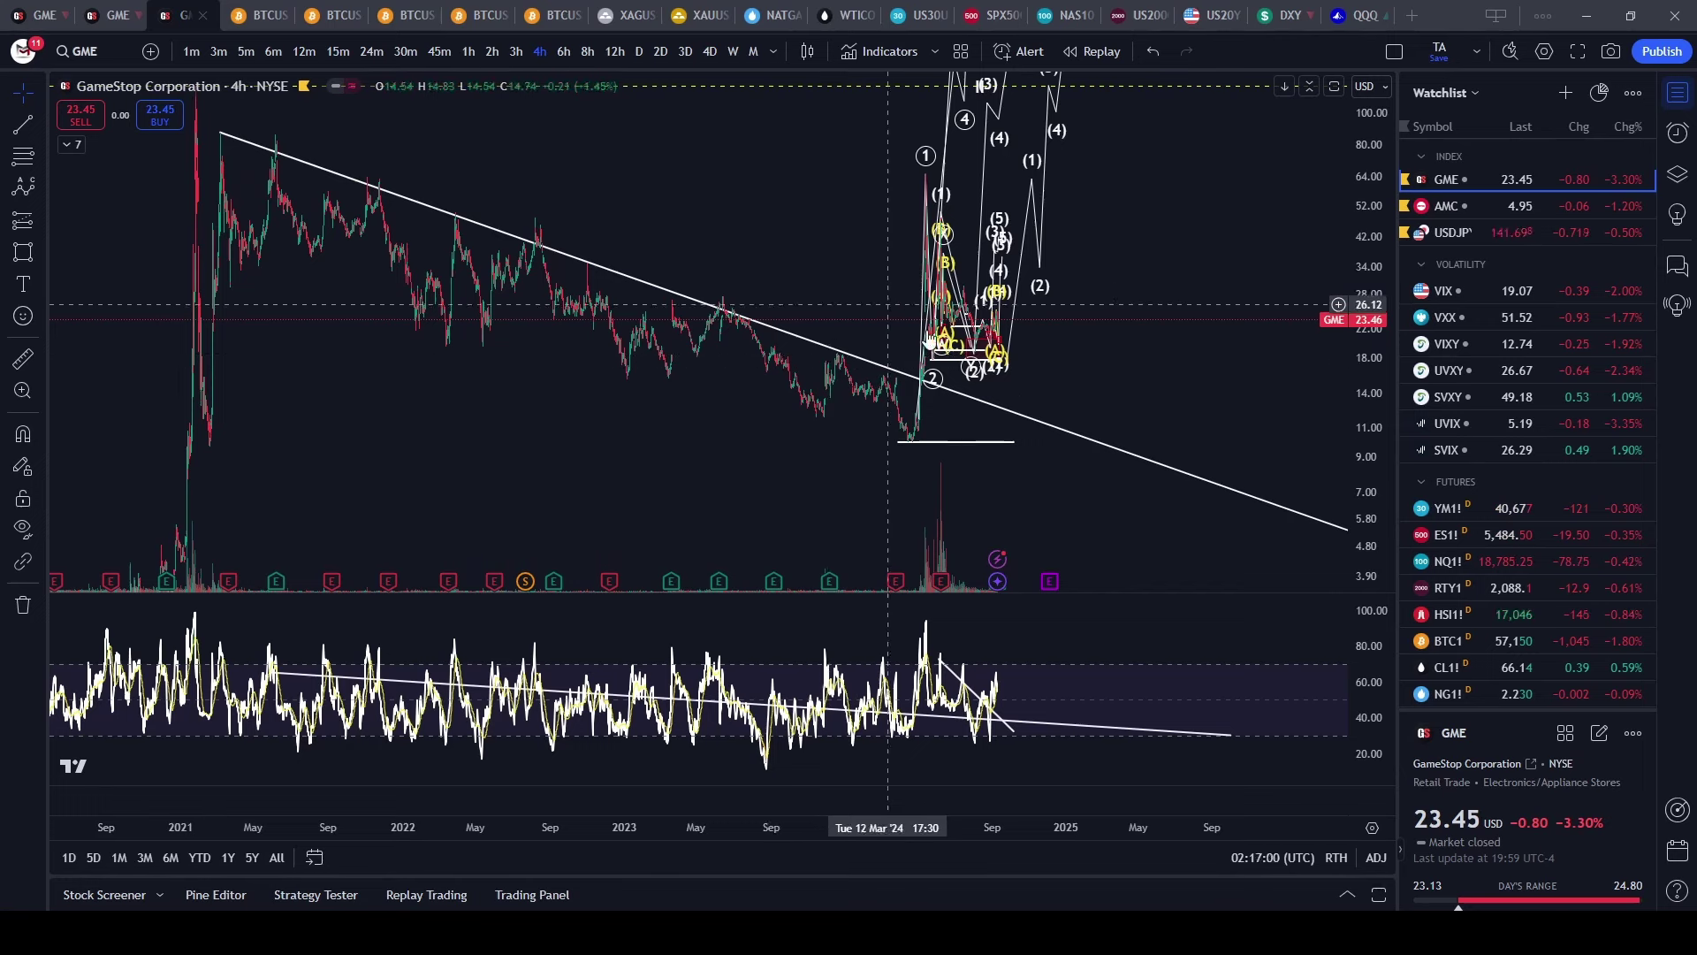
- Examine the May to September wave structure and read the September 10 earnings and revenue details
scroll(1046, 333, "up", 5)
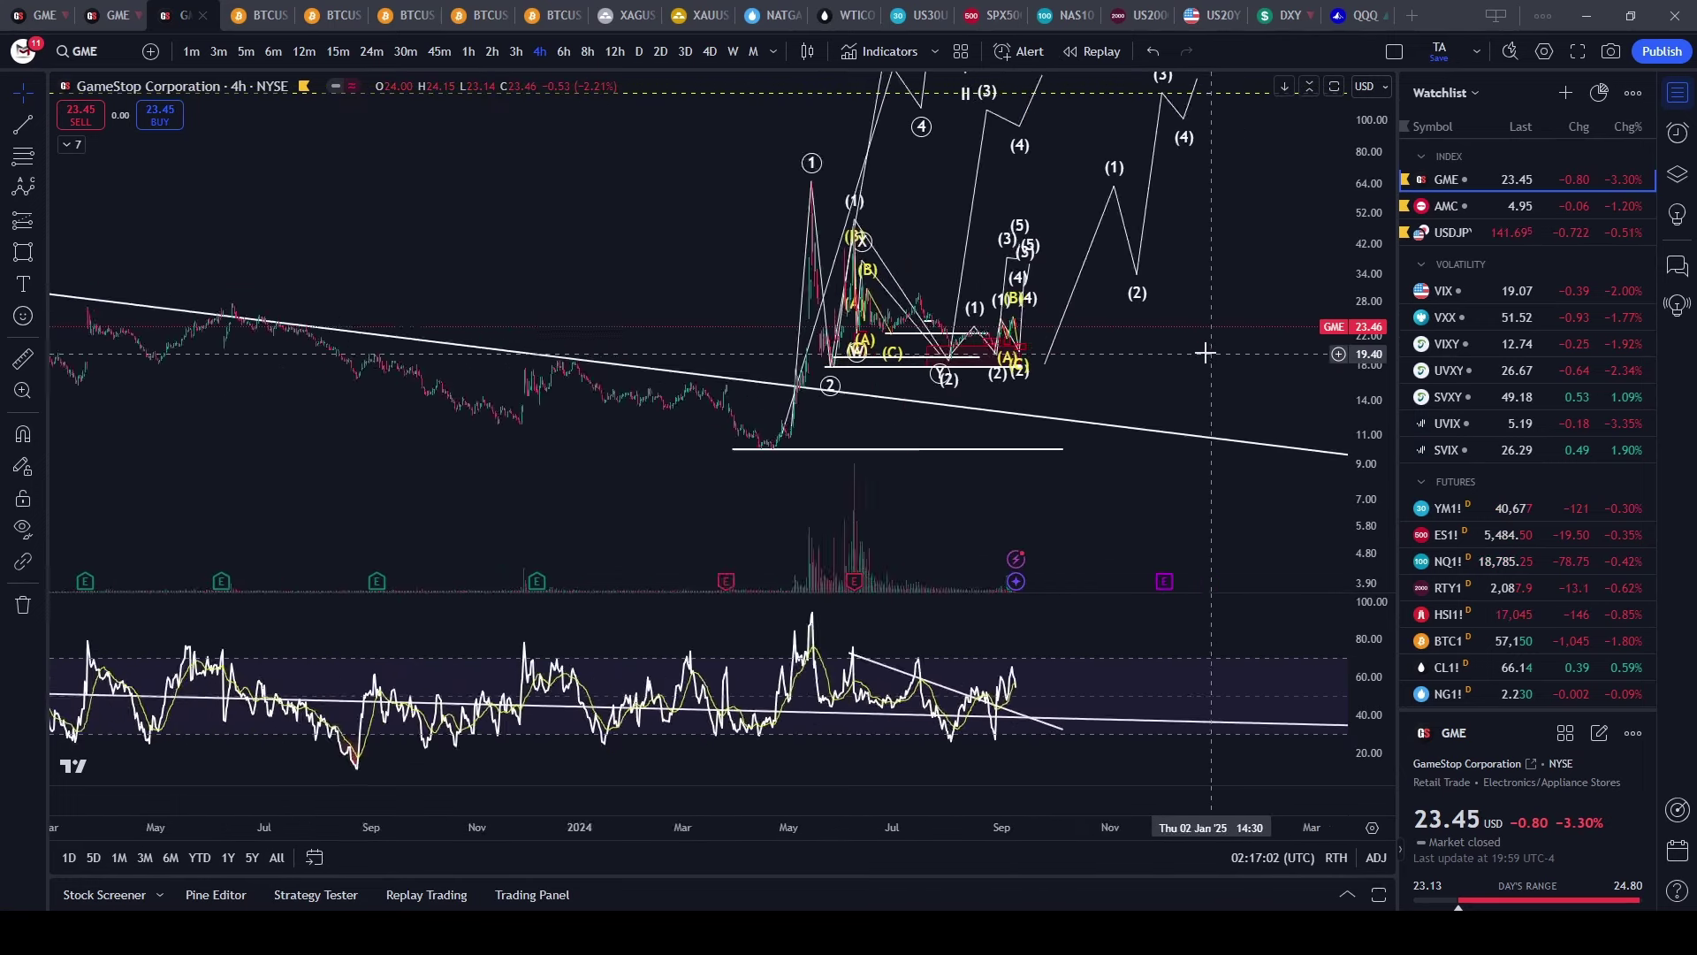
scroll(1206, 353, "up", 5)
left_click_drag(1232, 407, 1679, 406)
scroll(875, 280, "up", 5)
left_click_drag(1366, 530, 1366, 441)
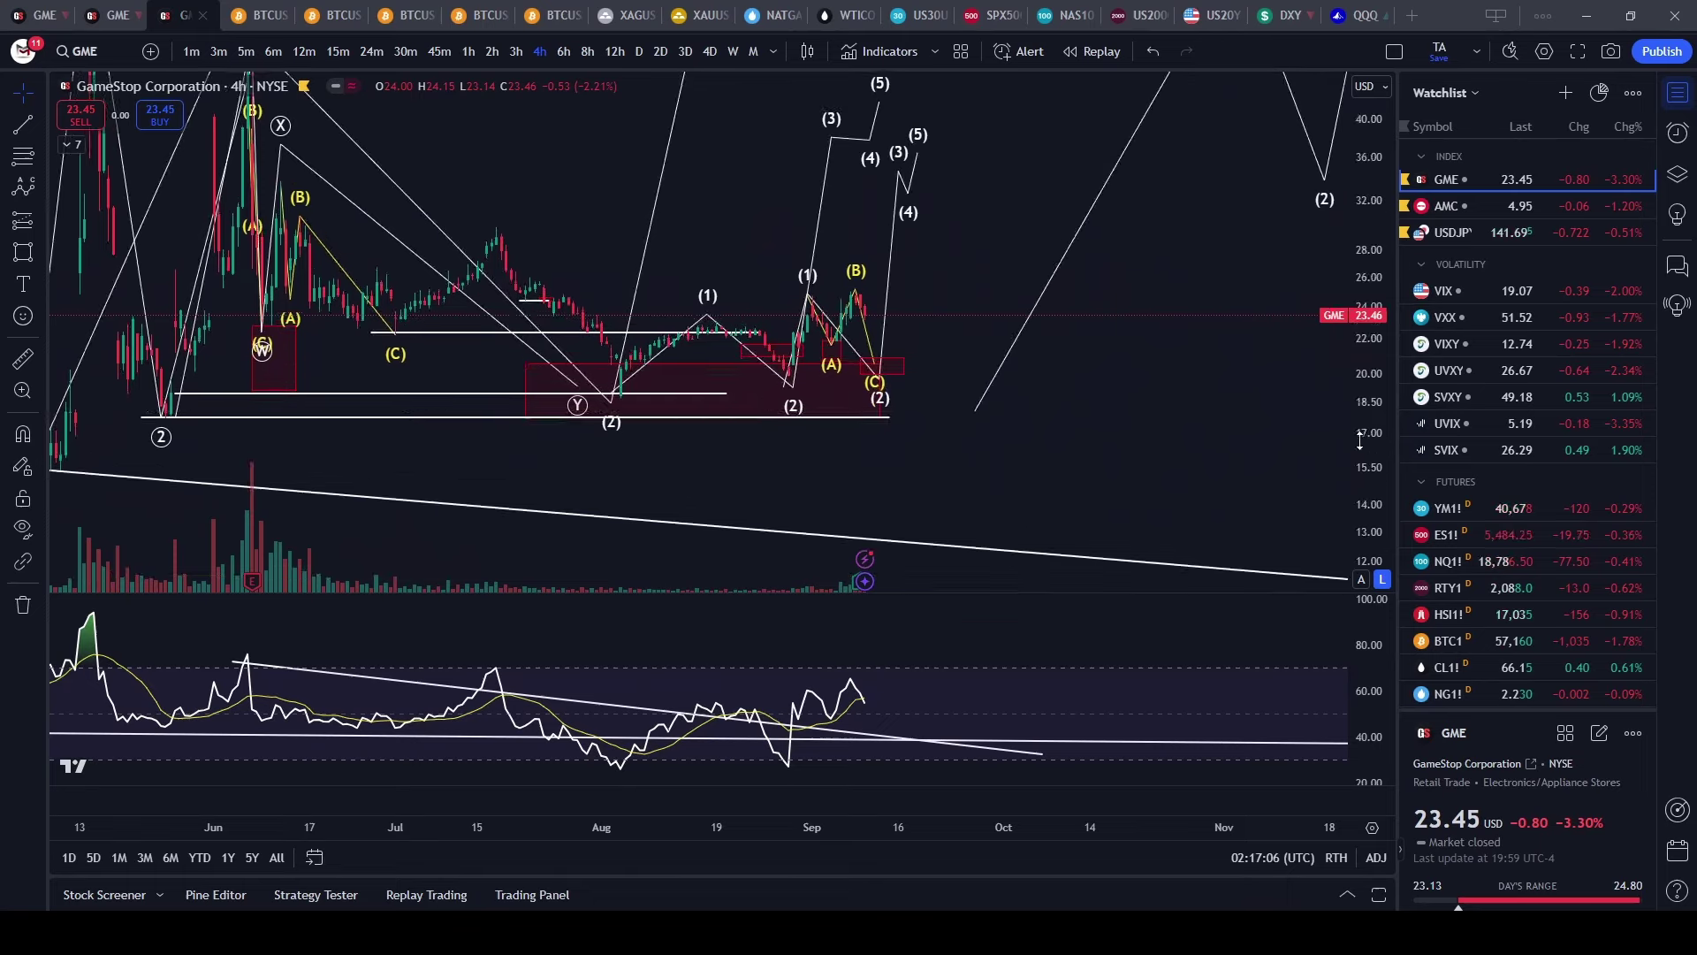
scroll(955, 278, "down", 5)
scroll(931, 276, "up", 4)
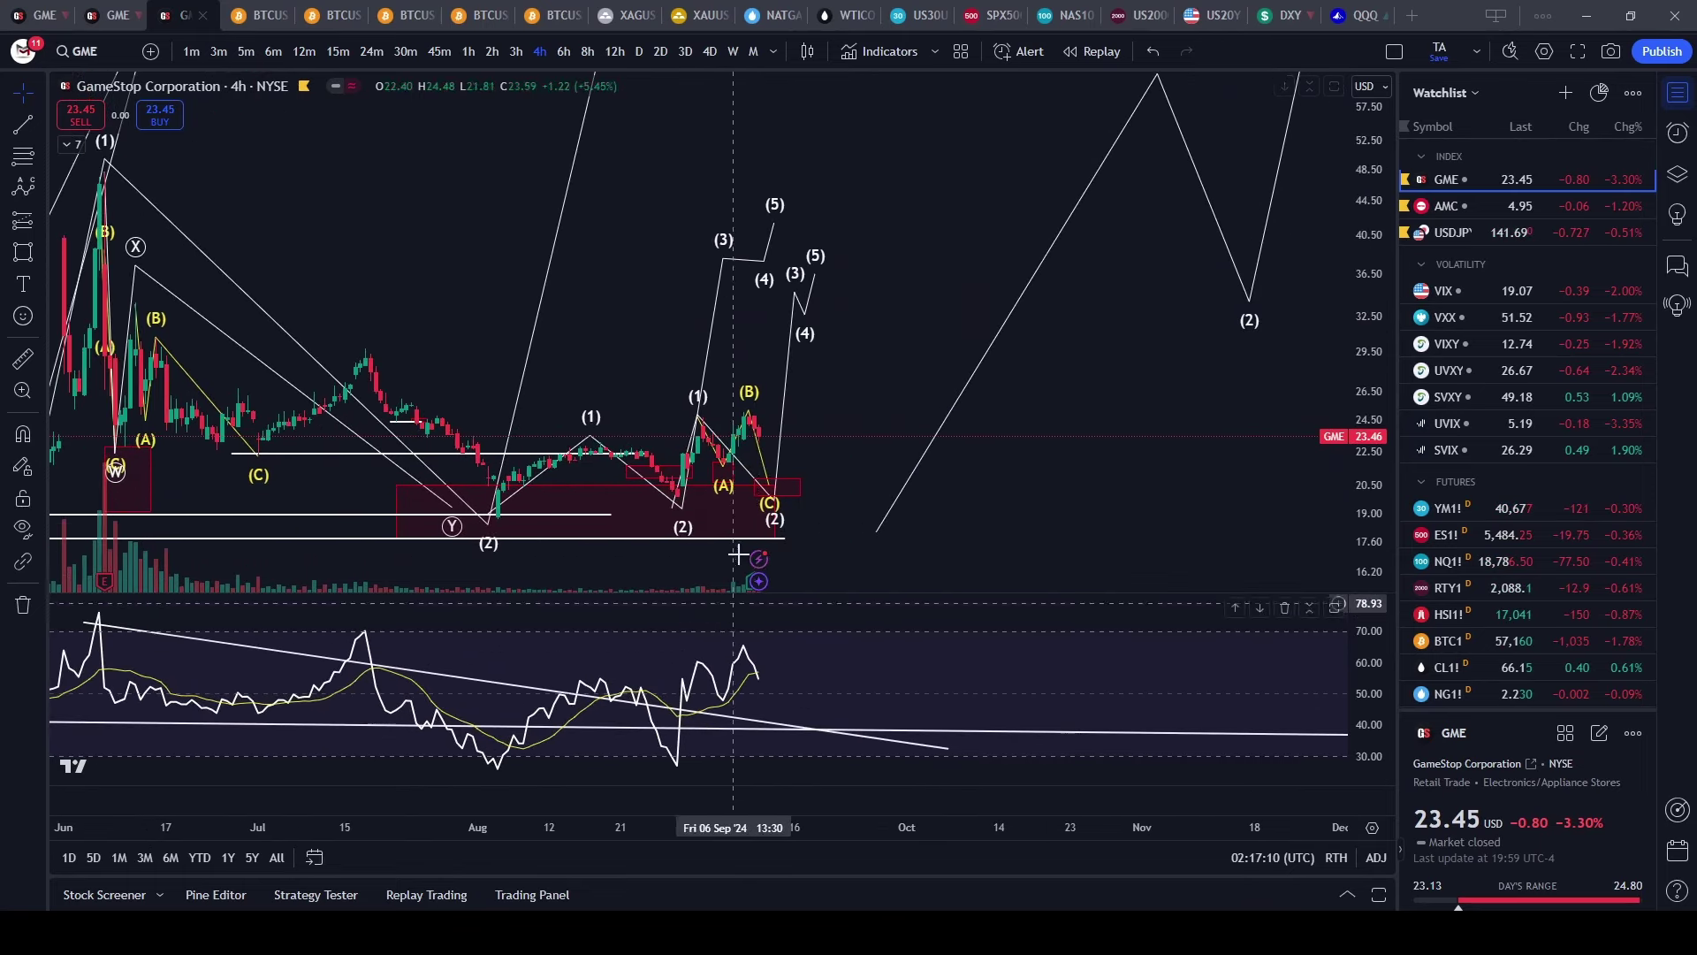
mouse_move(756, 585)
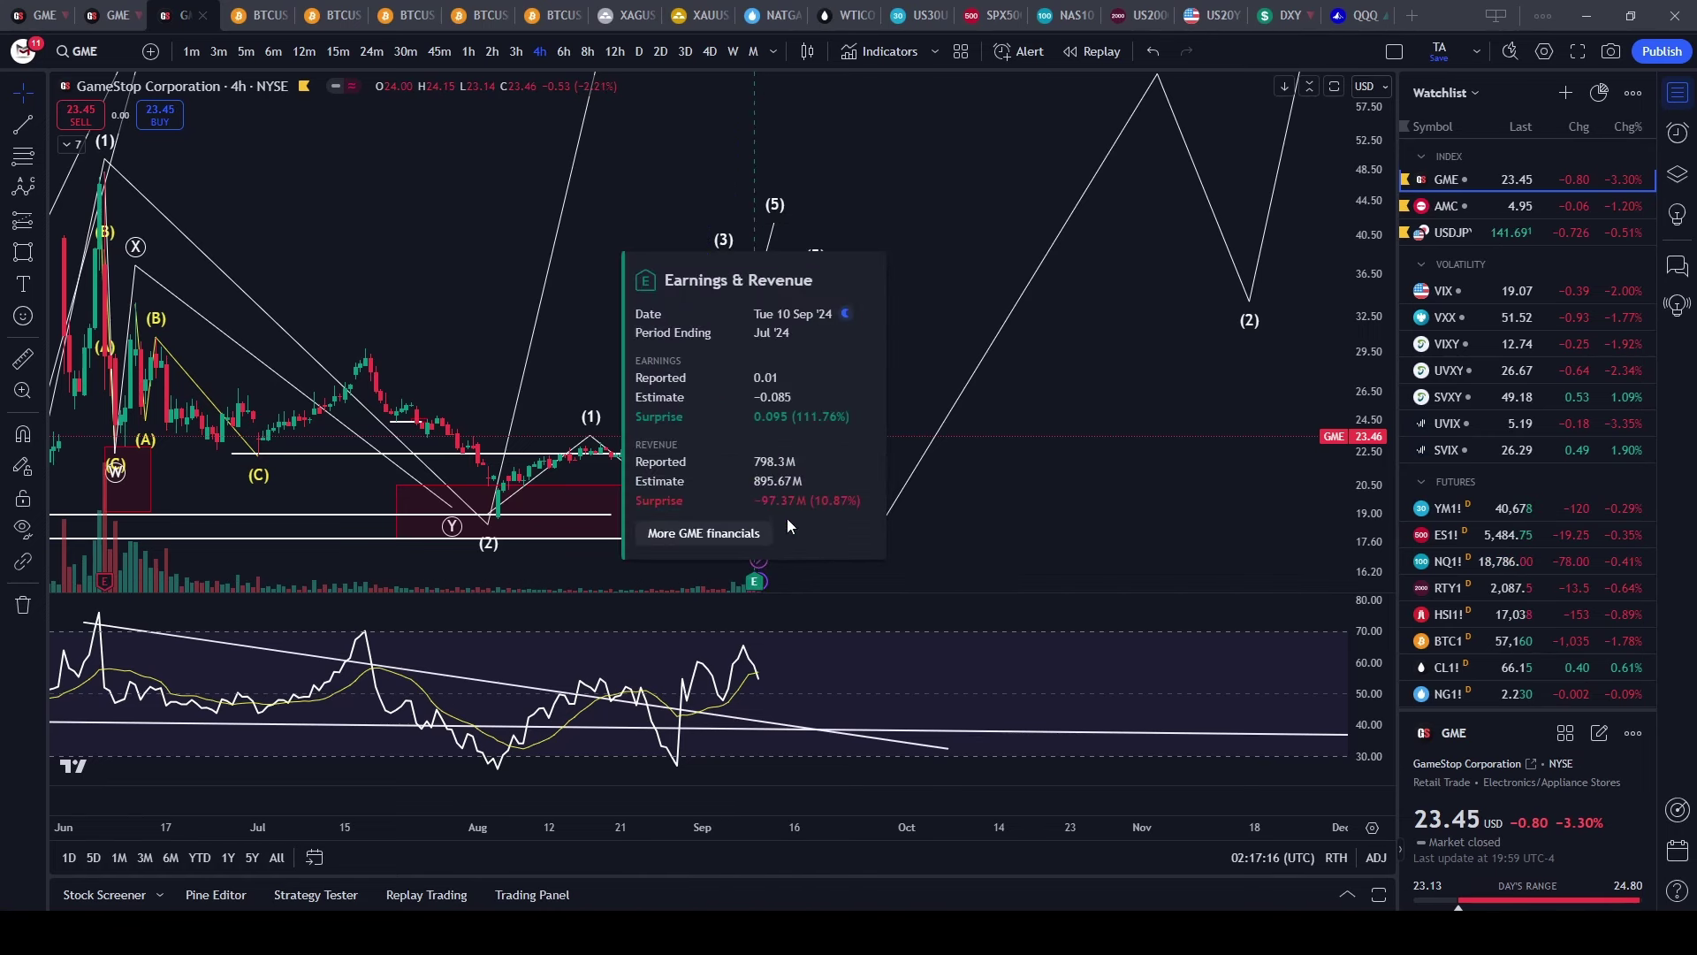
scroll(782, 384, "up", 2)
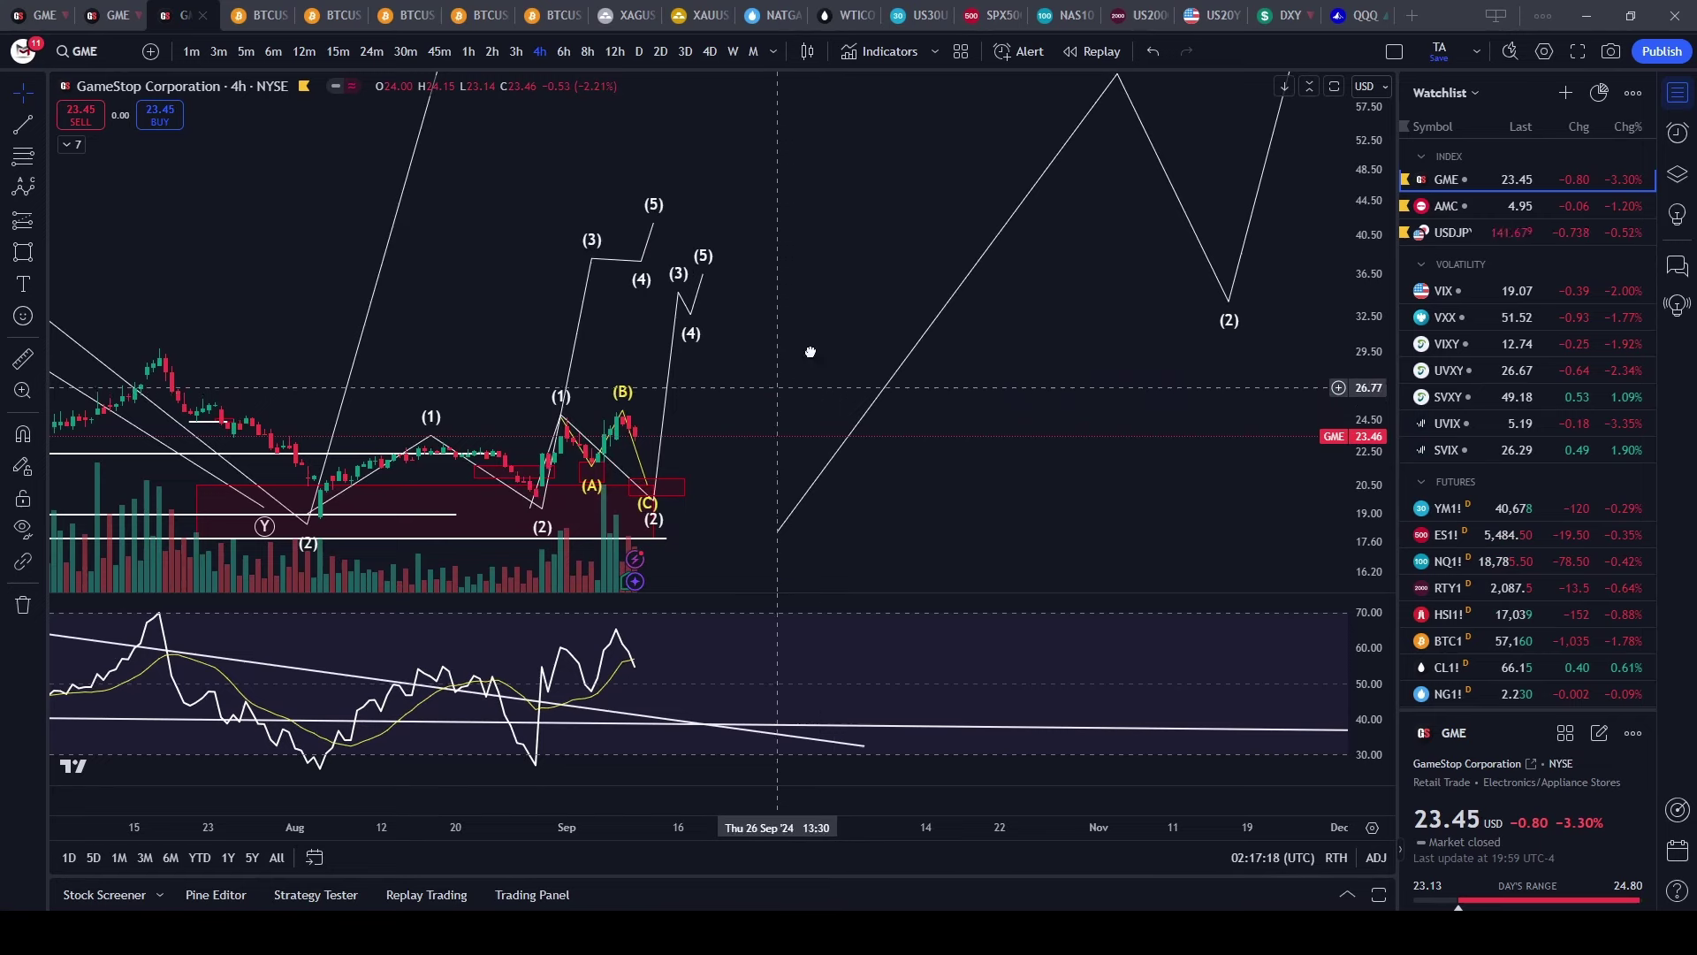
- Compare the recent yellow (A)-(B)-(C) correction with the red target zones and the horizontal support lines beneath the August low
left_click_drag(780, 380, 945, 243)
left_click_drag(1371, 576, 1365, 494)
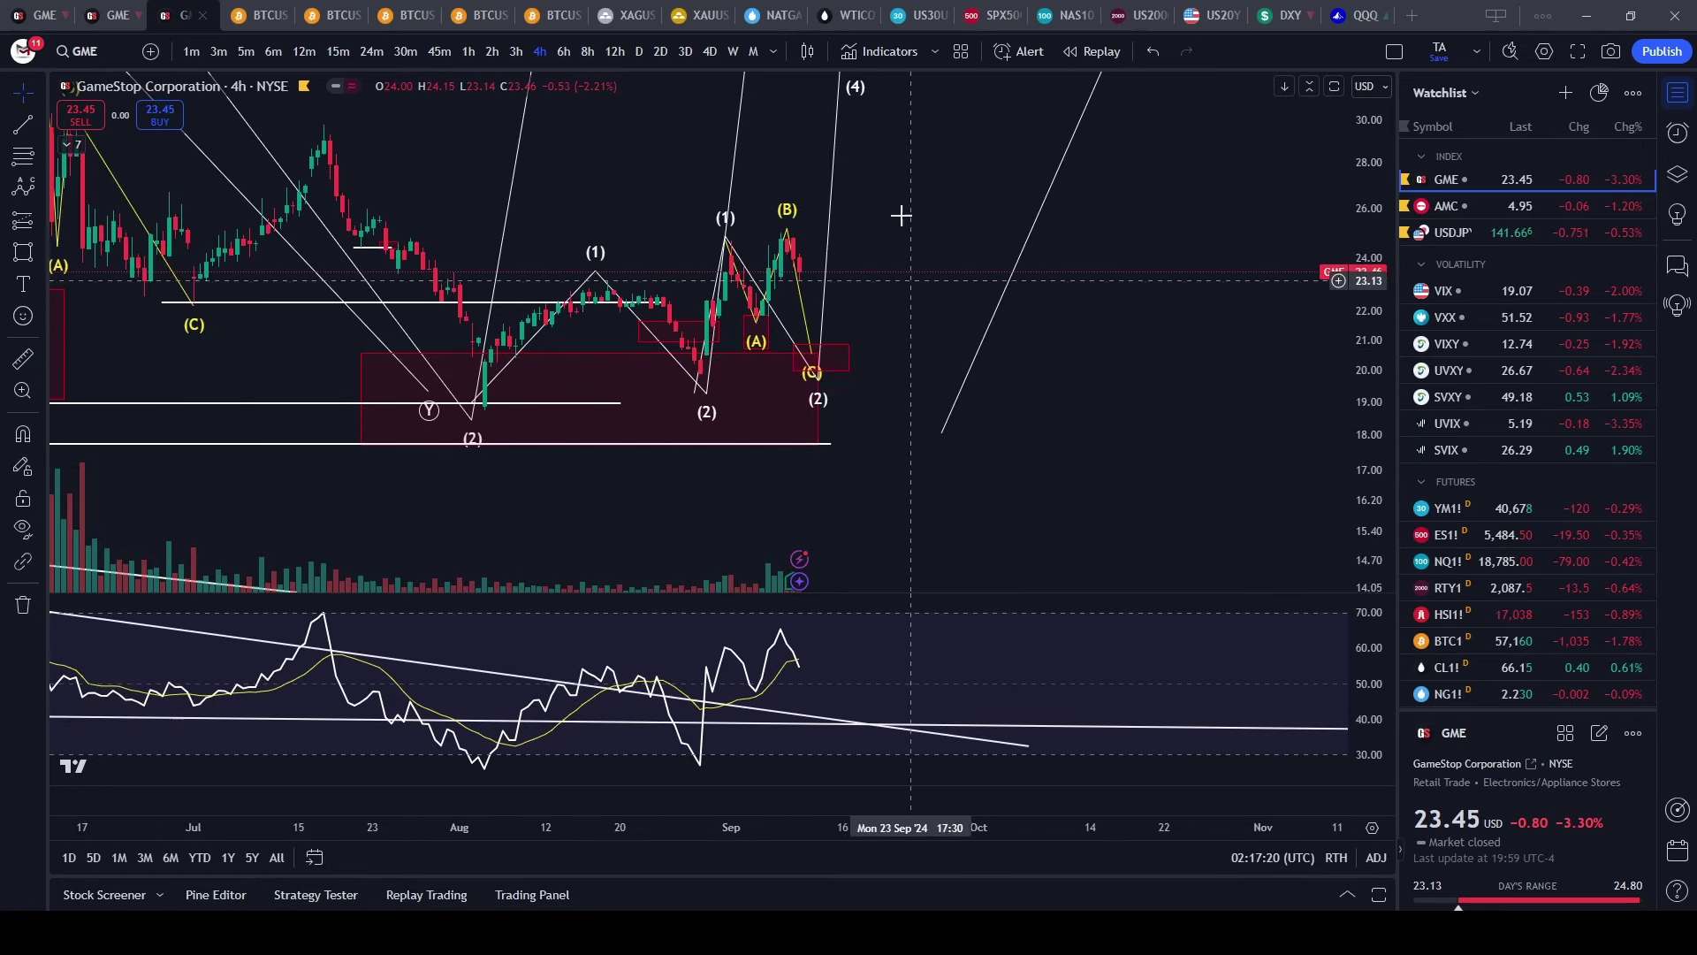
left_click_drag(902, 256, 945, 356)
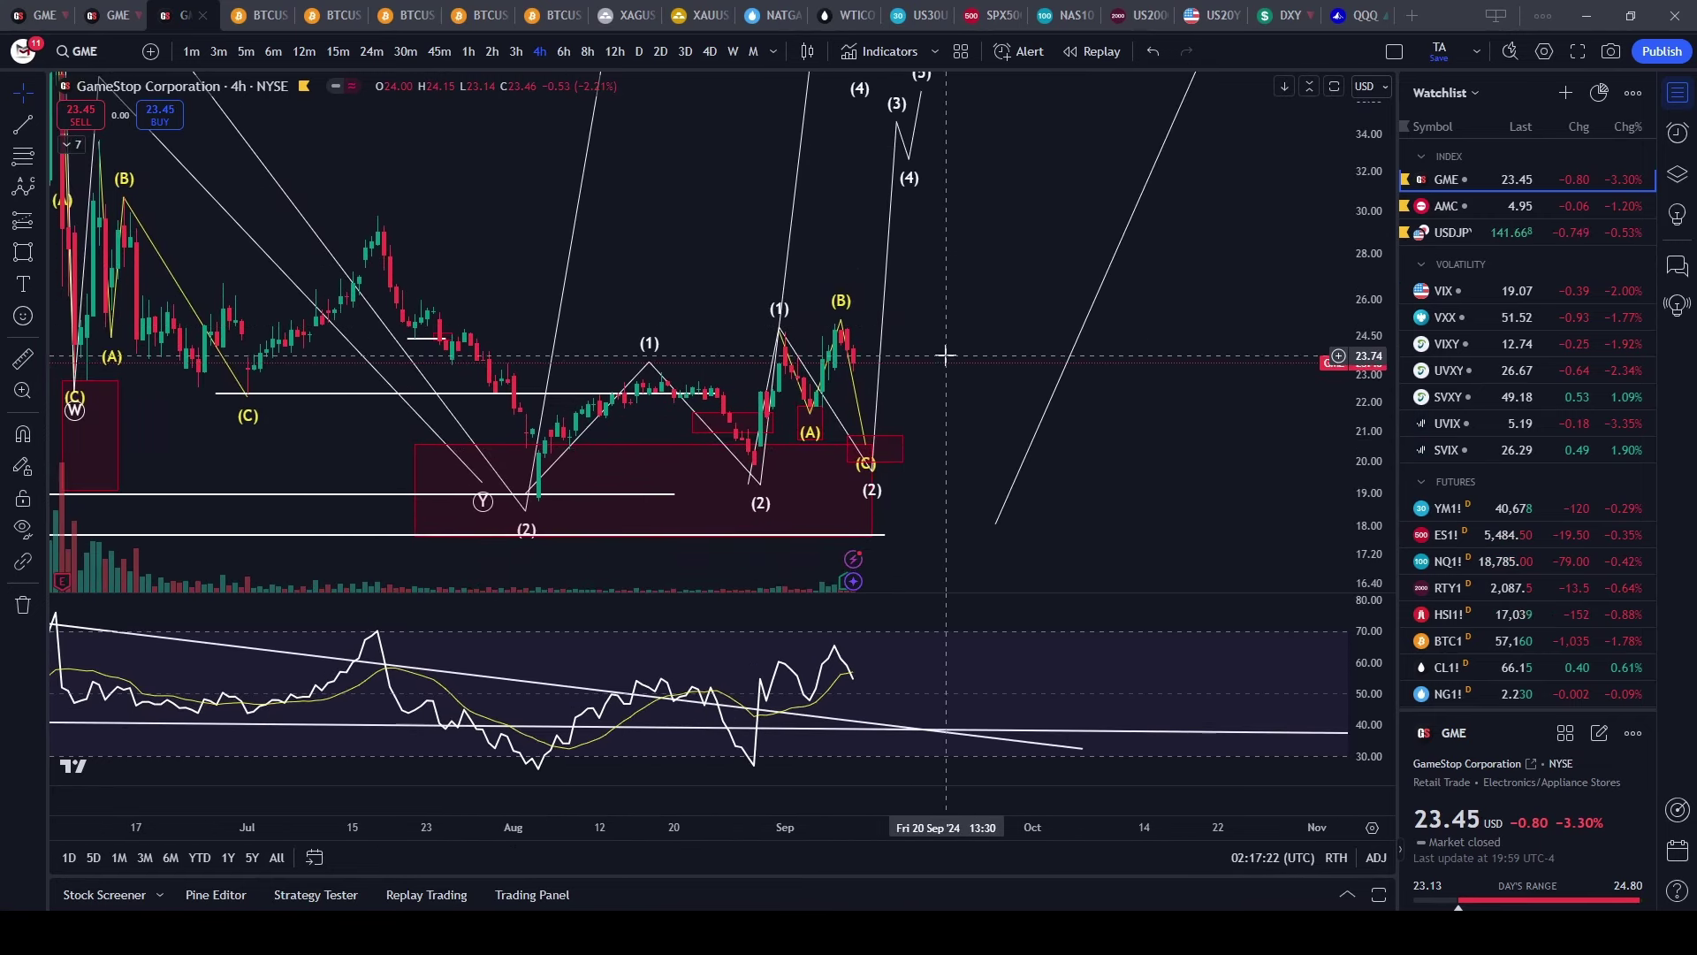
scroll(938, 358, "up", 1)
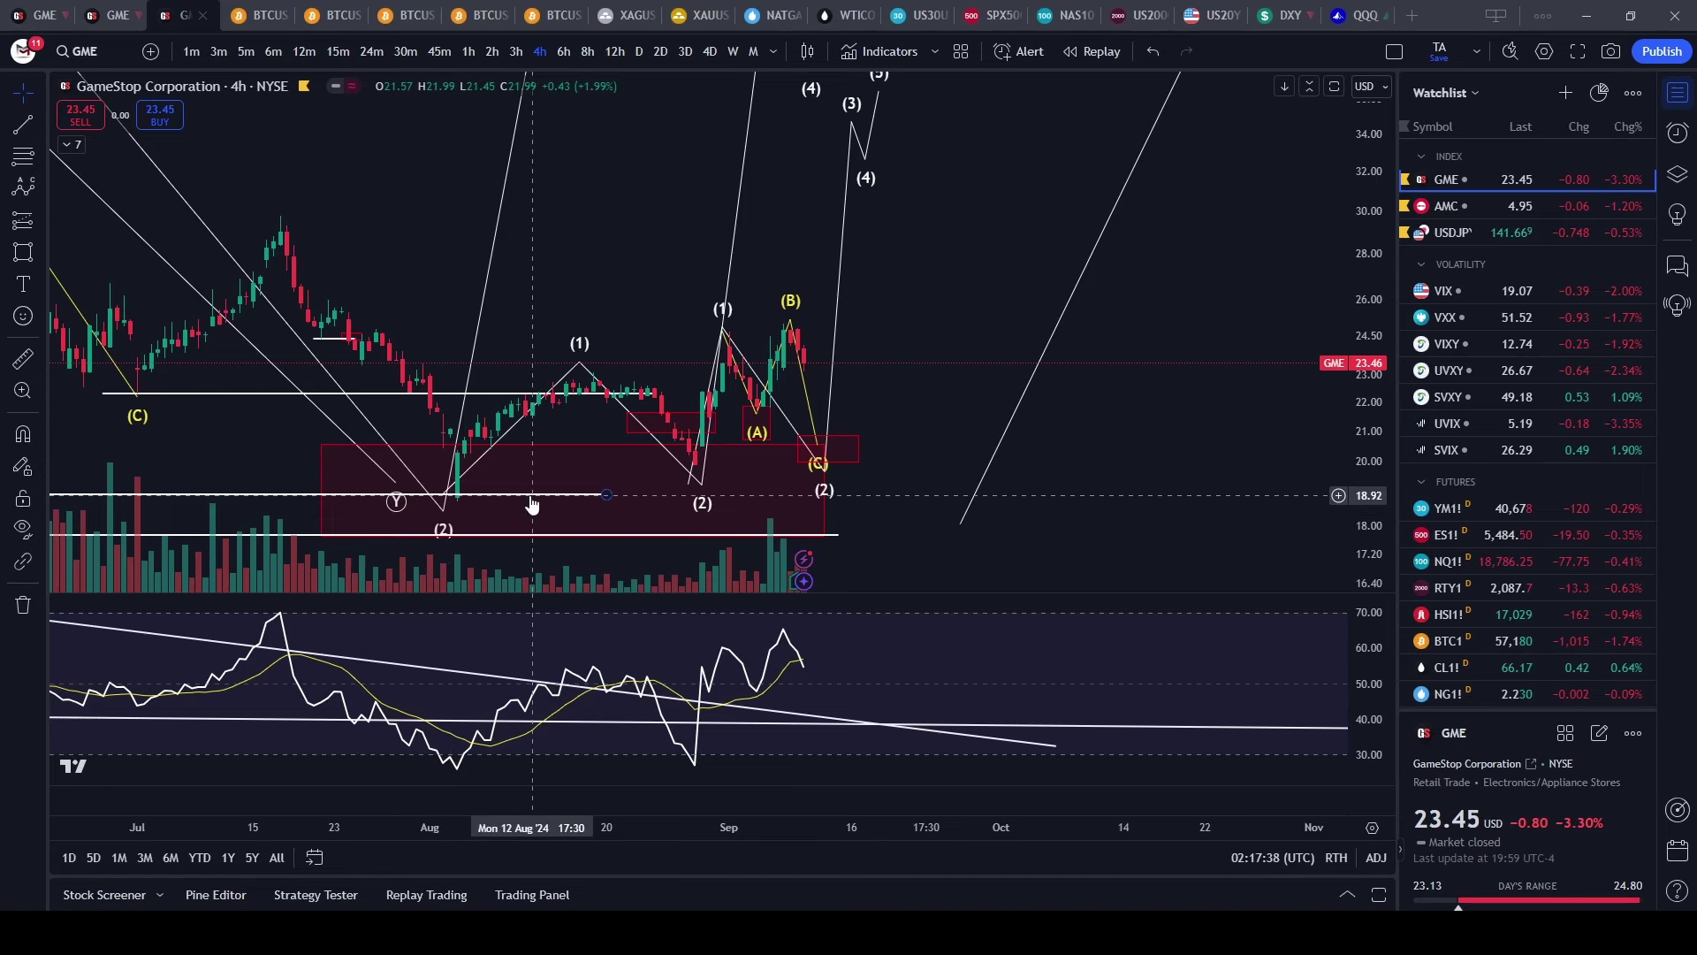
scroll(690, 495, "down", 2)
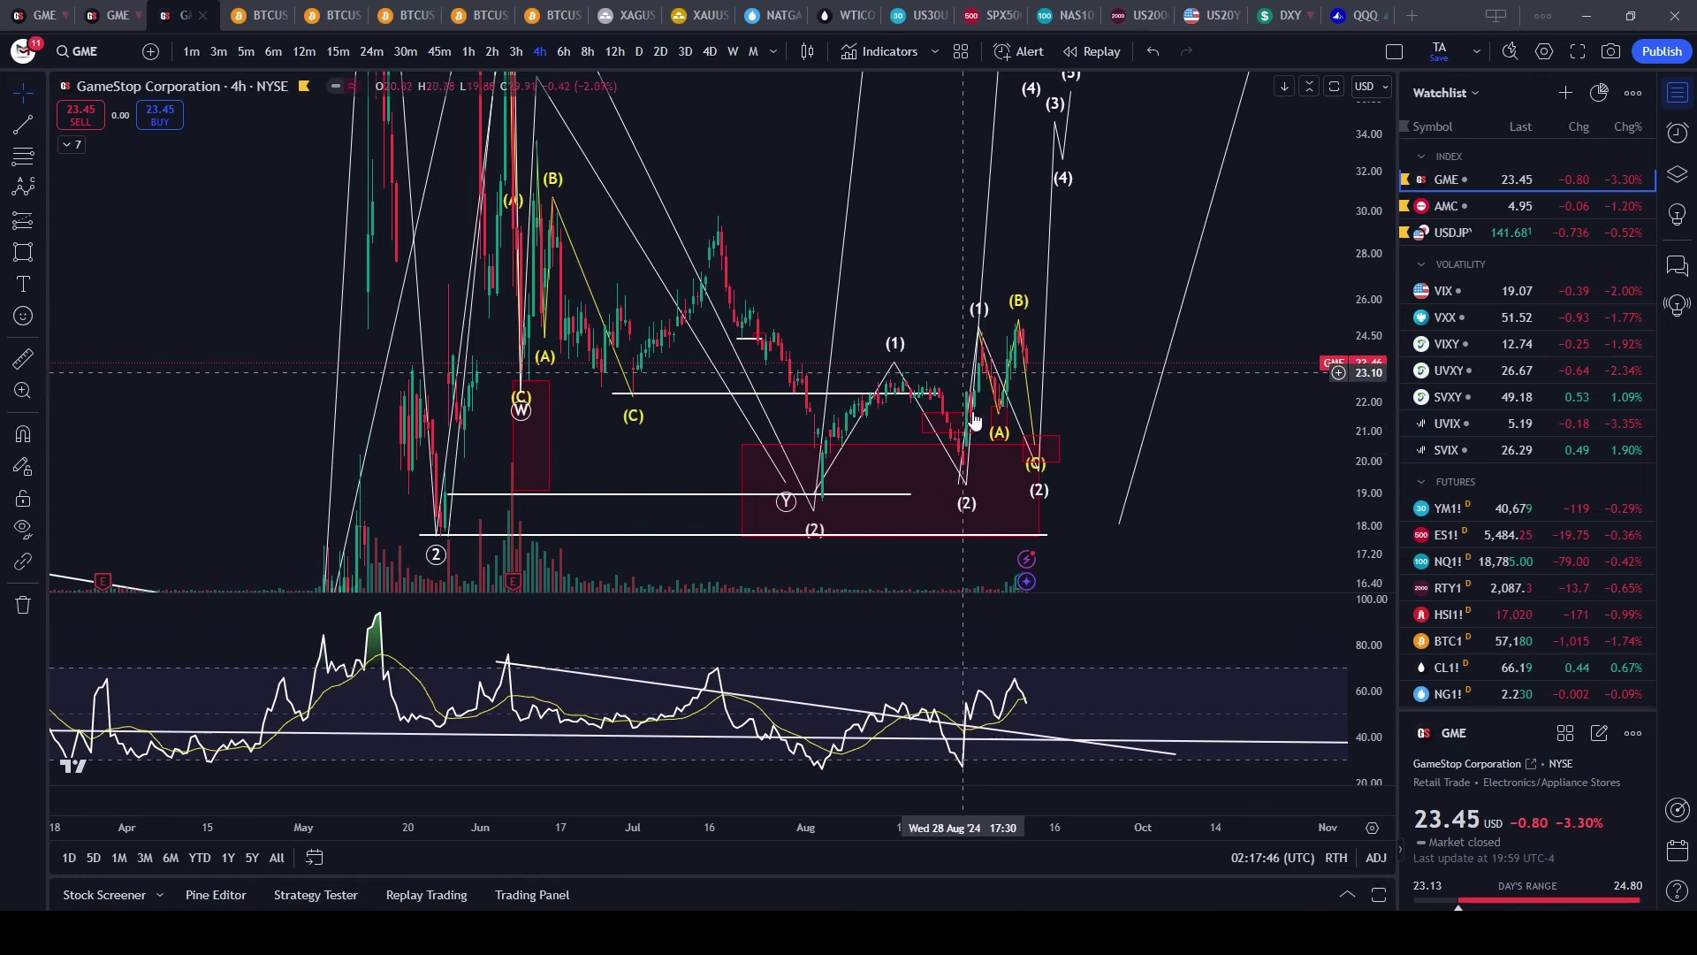
scroll(981, 442, "up", 3)
scroll(849, 350, "up", 2)
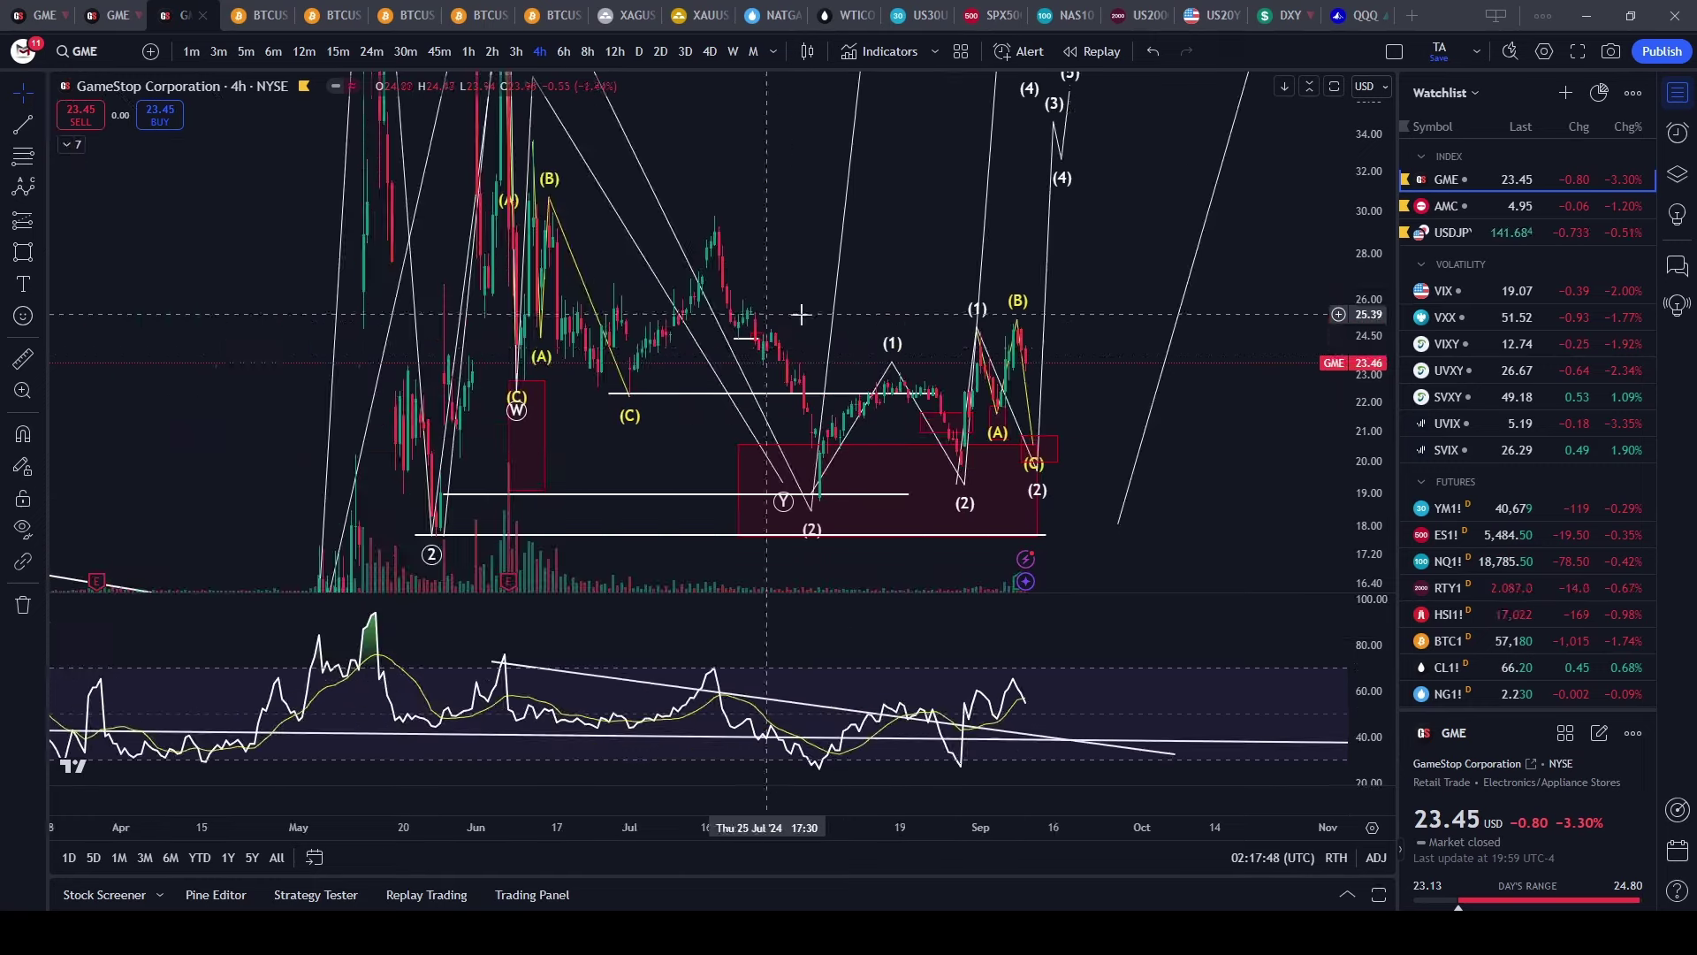
- Switch to the Heikin Ashi GME chart and examine its moving-average ribbon and oscillator on the daily and 4-hour timeframes
left_click(133, 18)
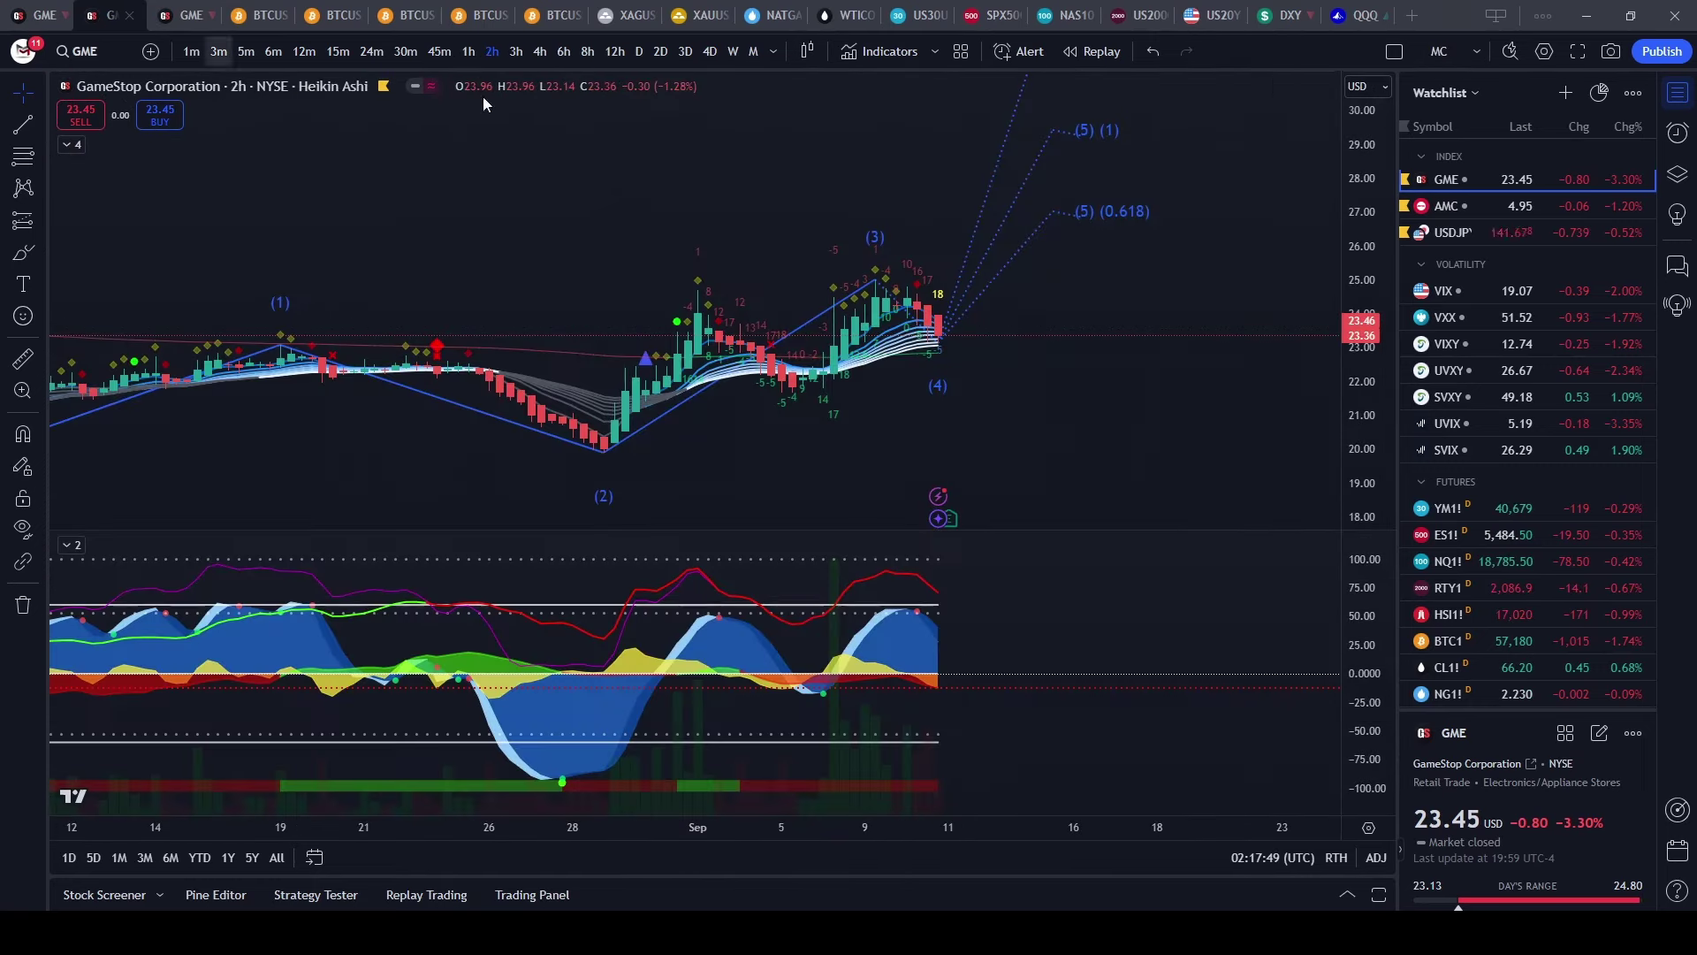
left_click(637, 51)
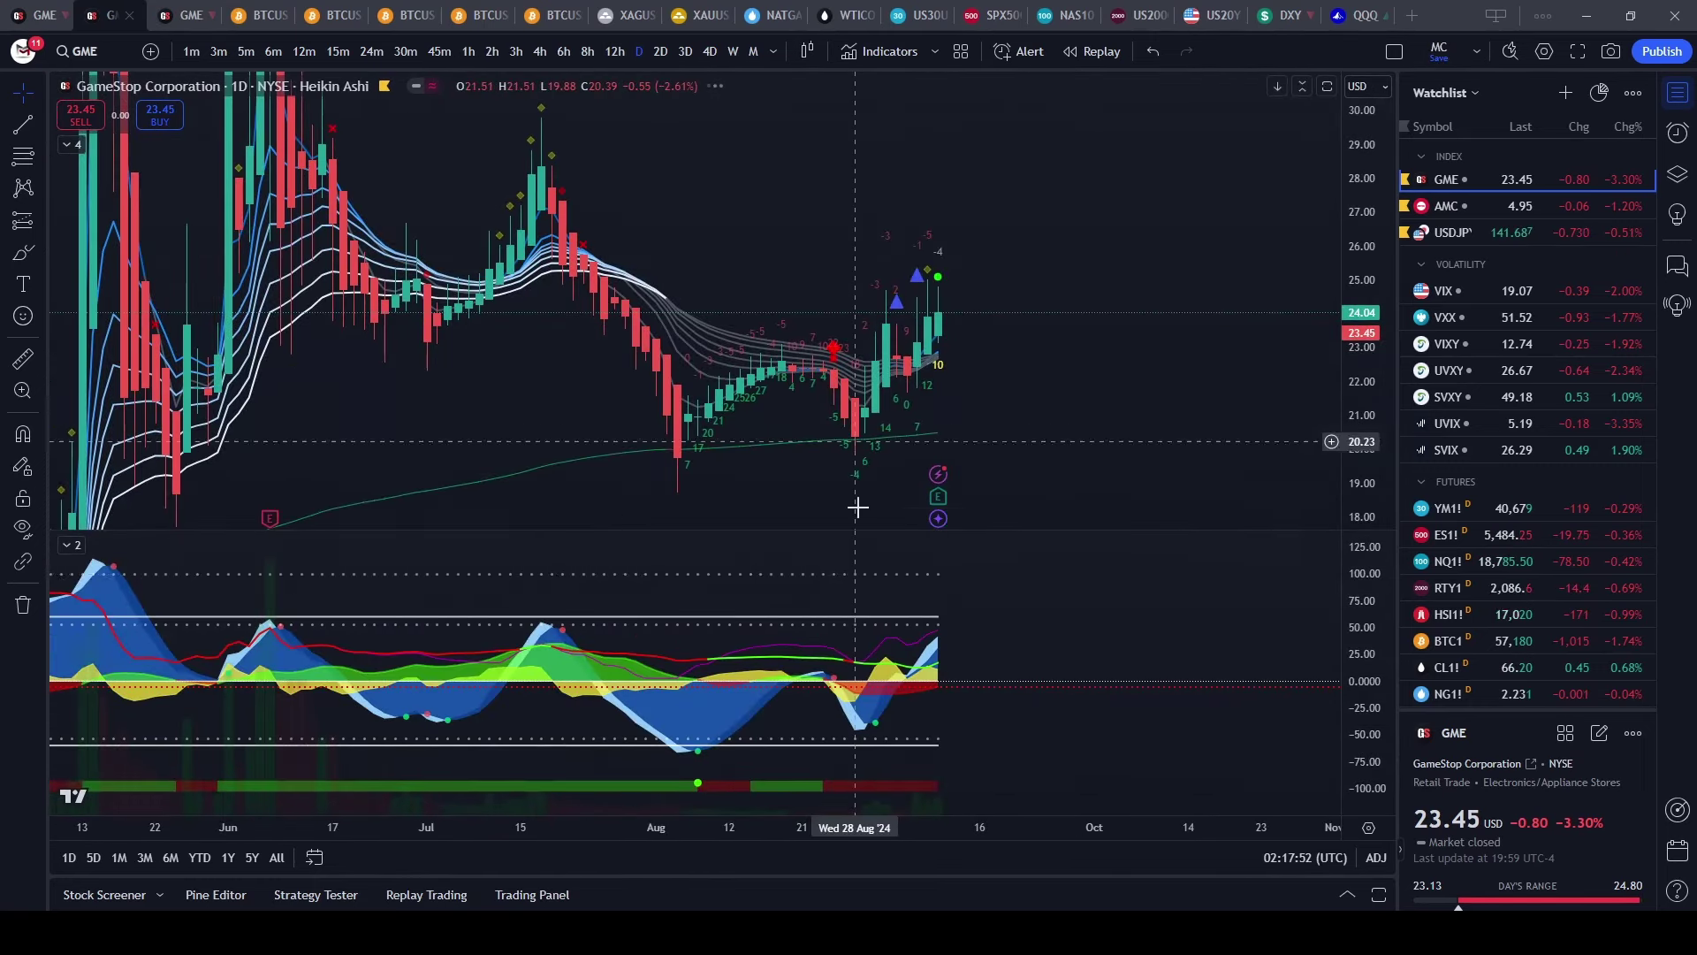
scroll(848, 641, "up", 3)
left_click_drag(826, 212, 837, 386)
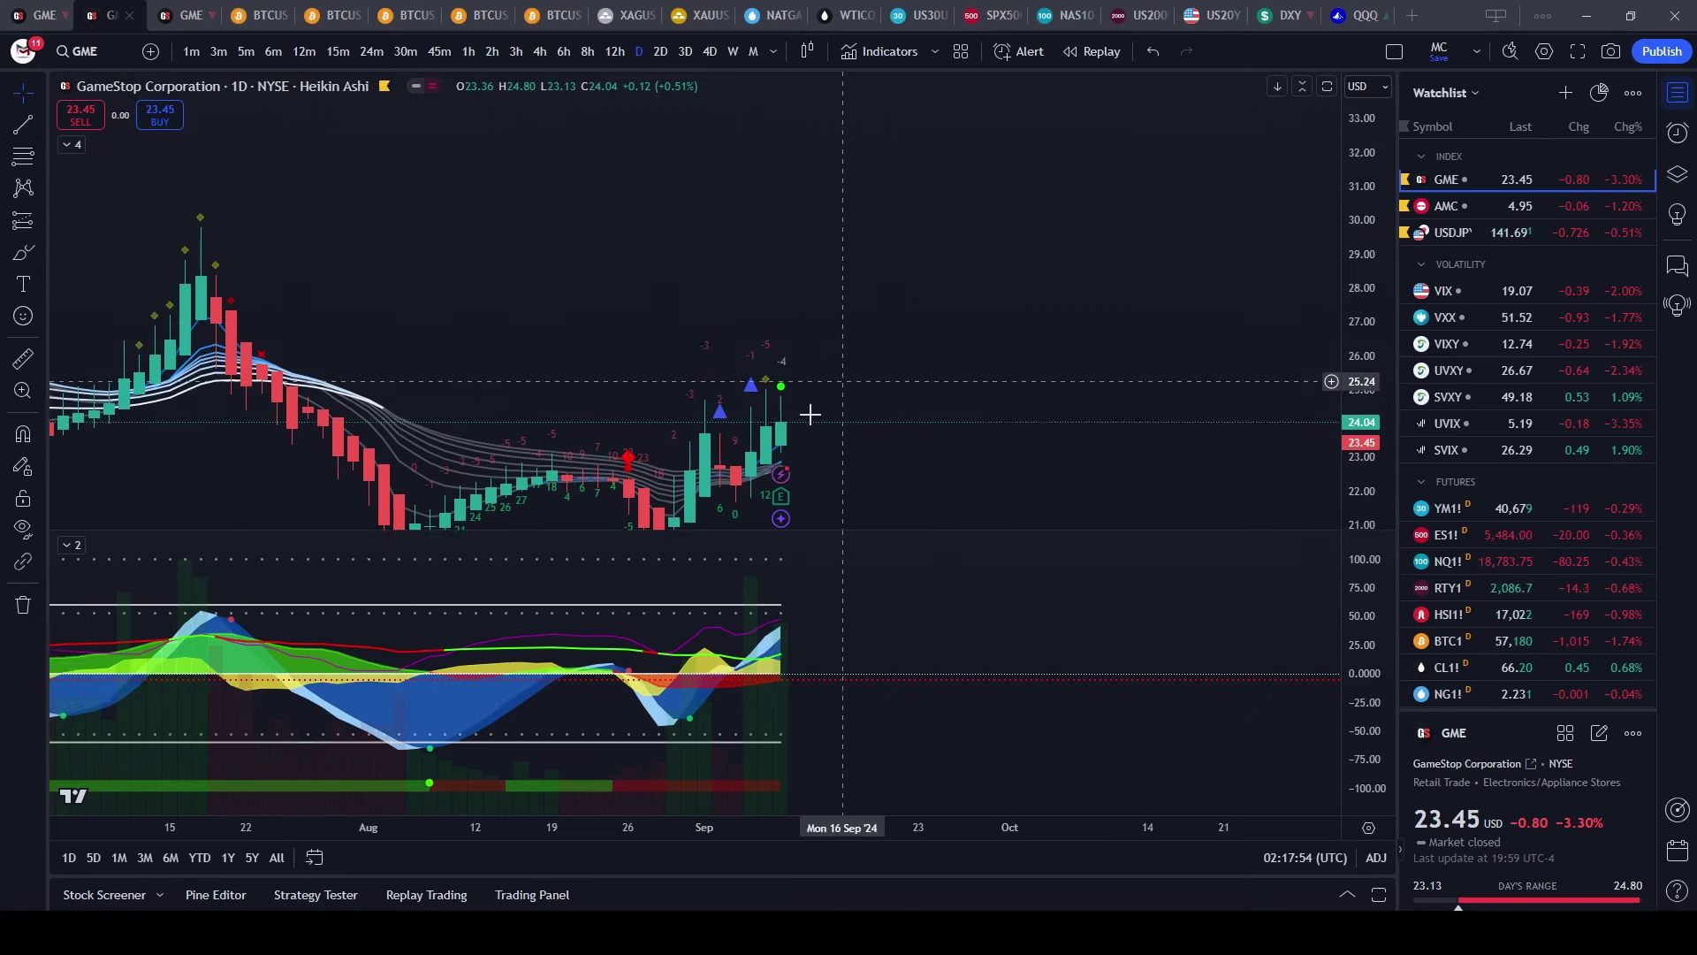
left_click_drag(815, 294, 814, 181)
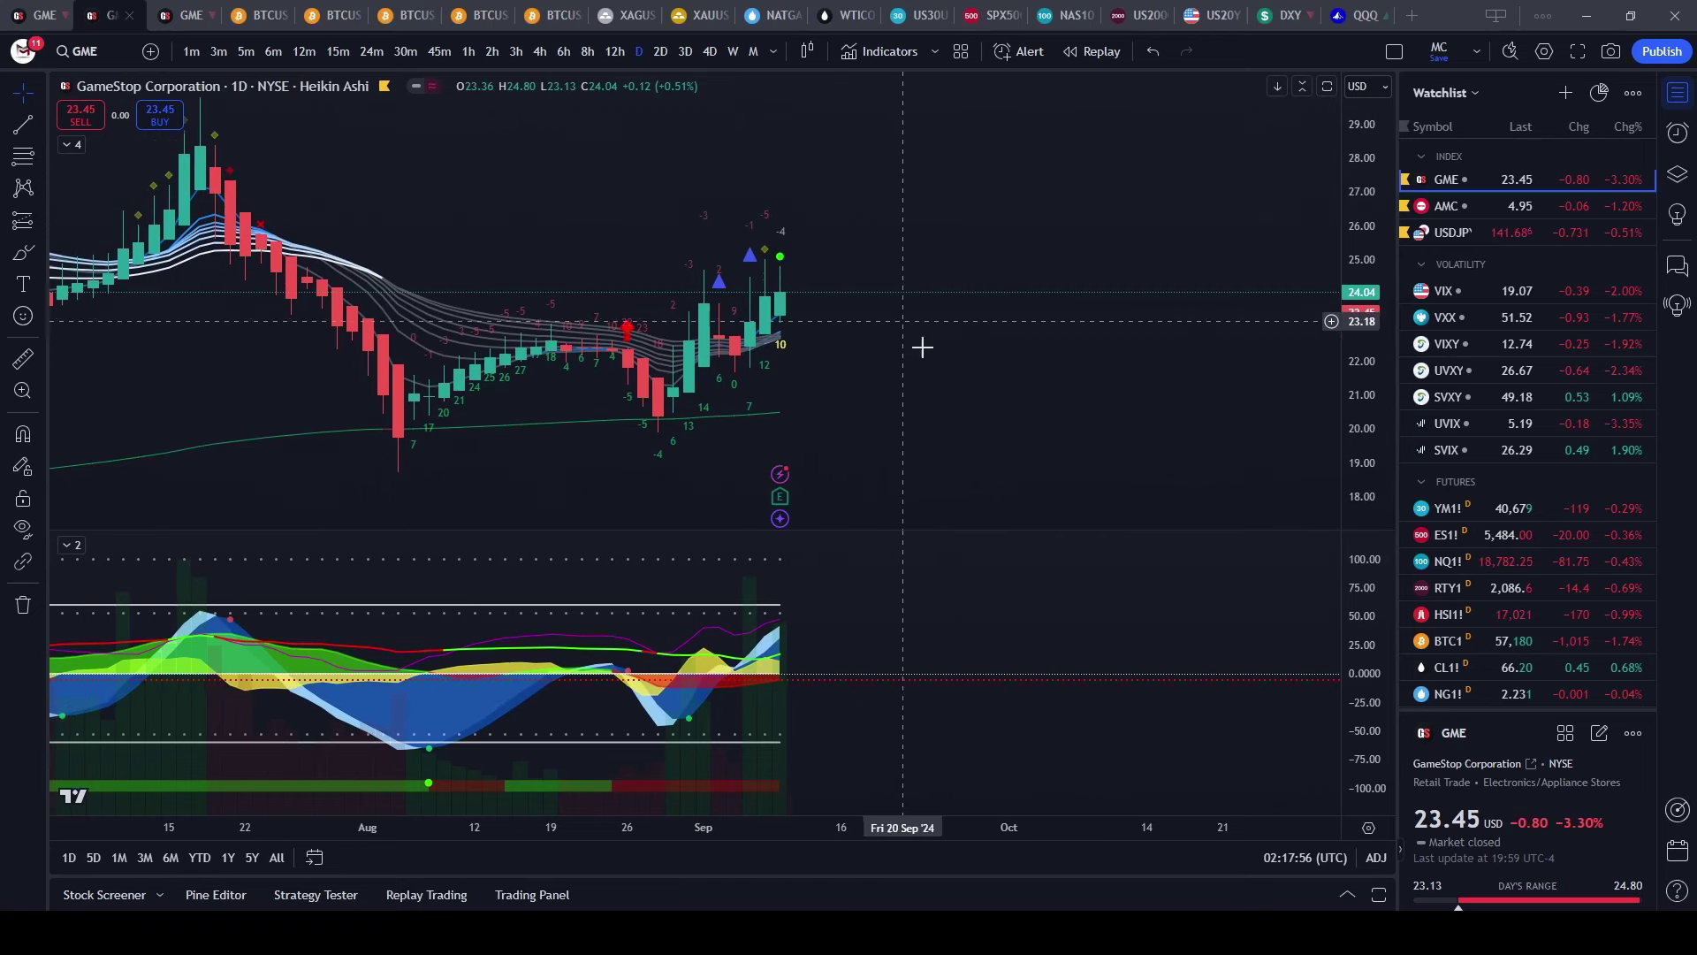
scroll(937, 313, "down", 3)
left_click_drag(1034, 202, 984, 251)
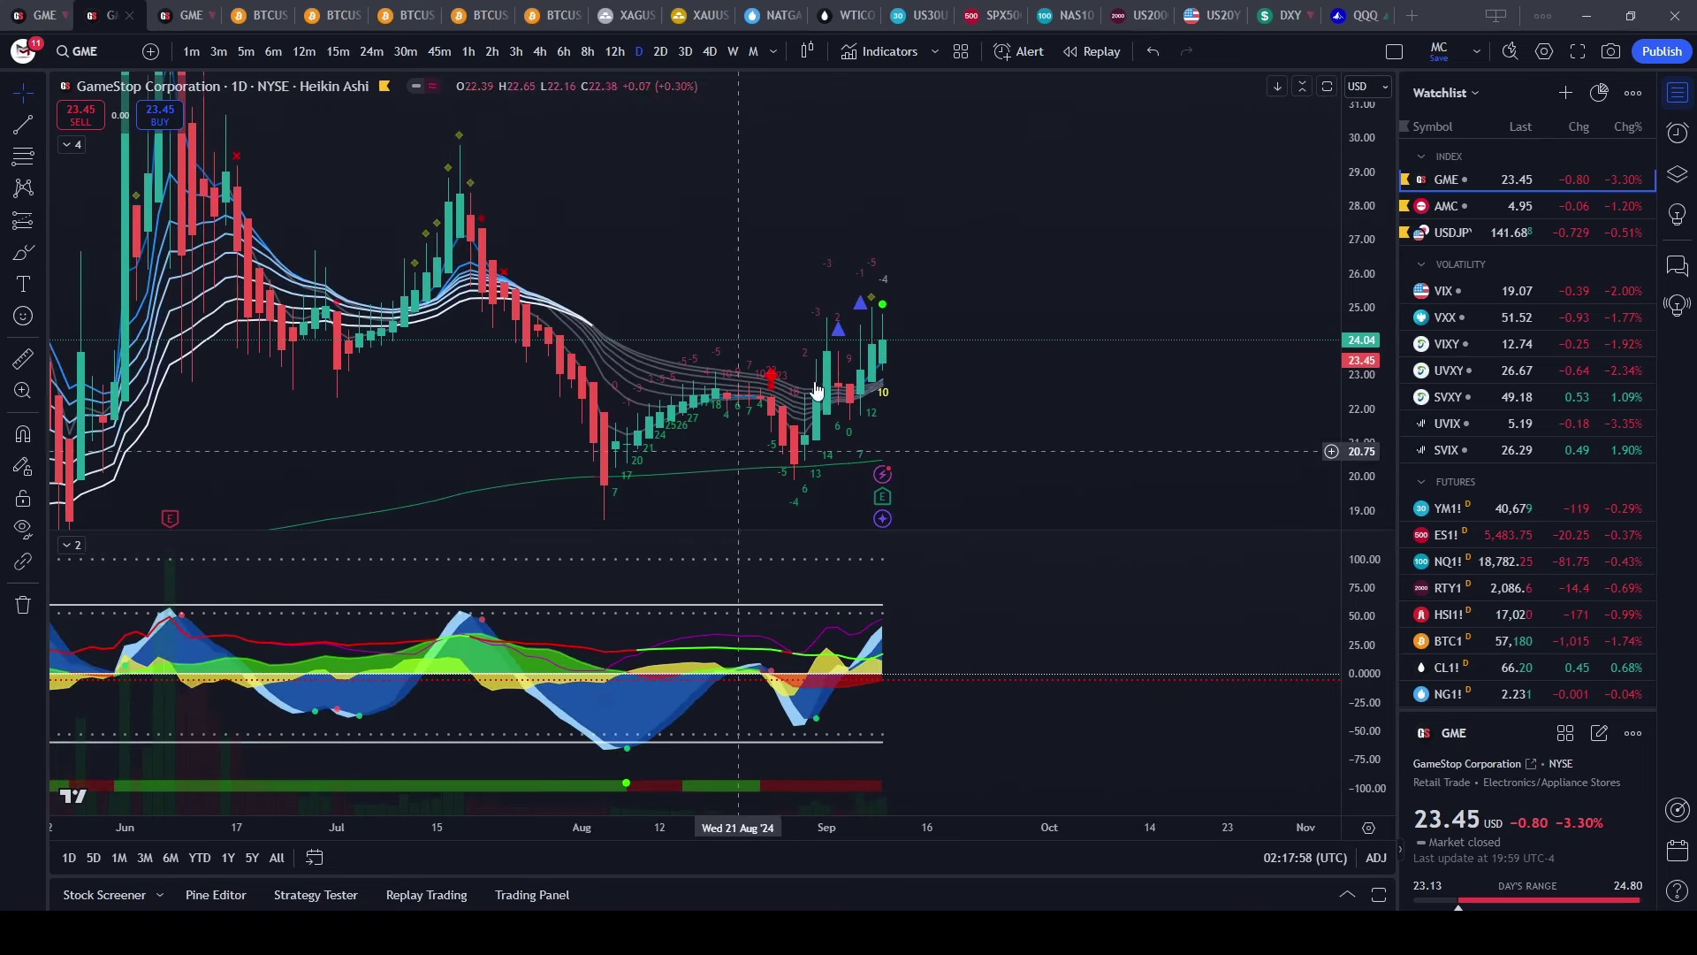
left_click(541, 51)
scroll(975, 354, "down", 3)
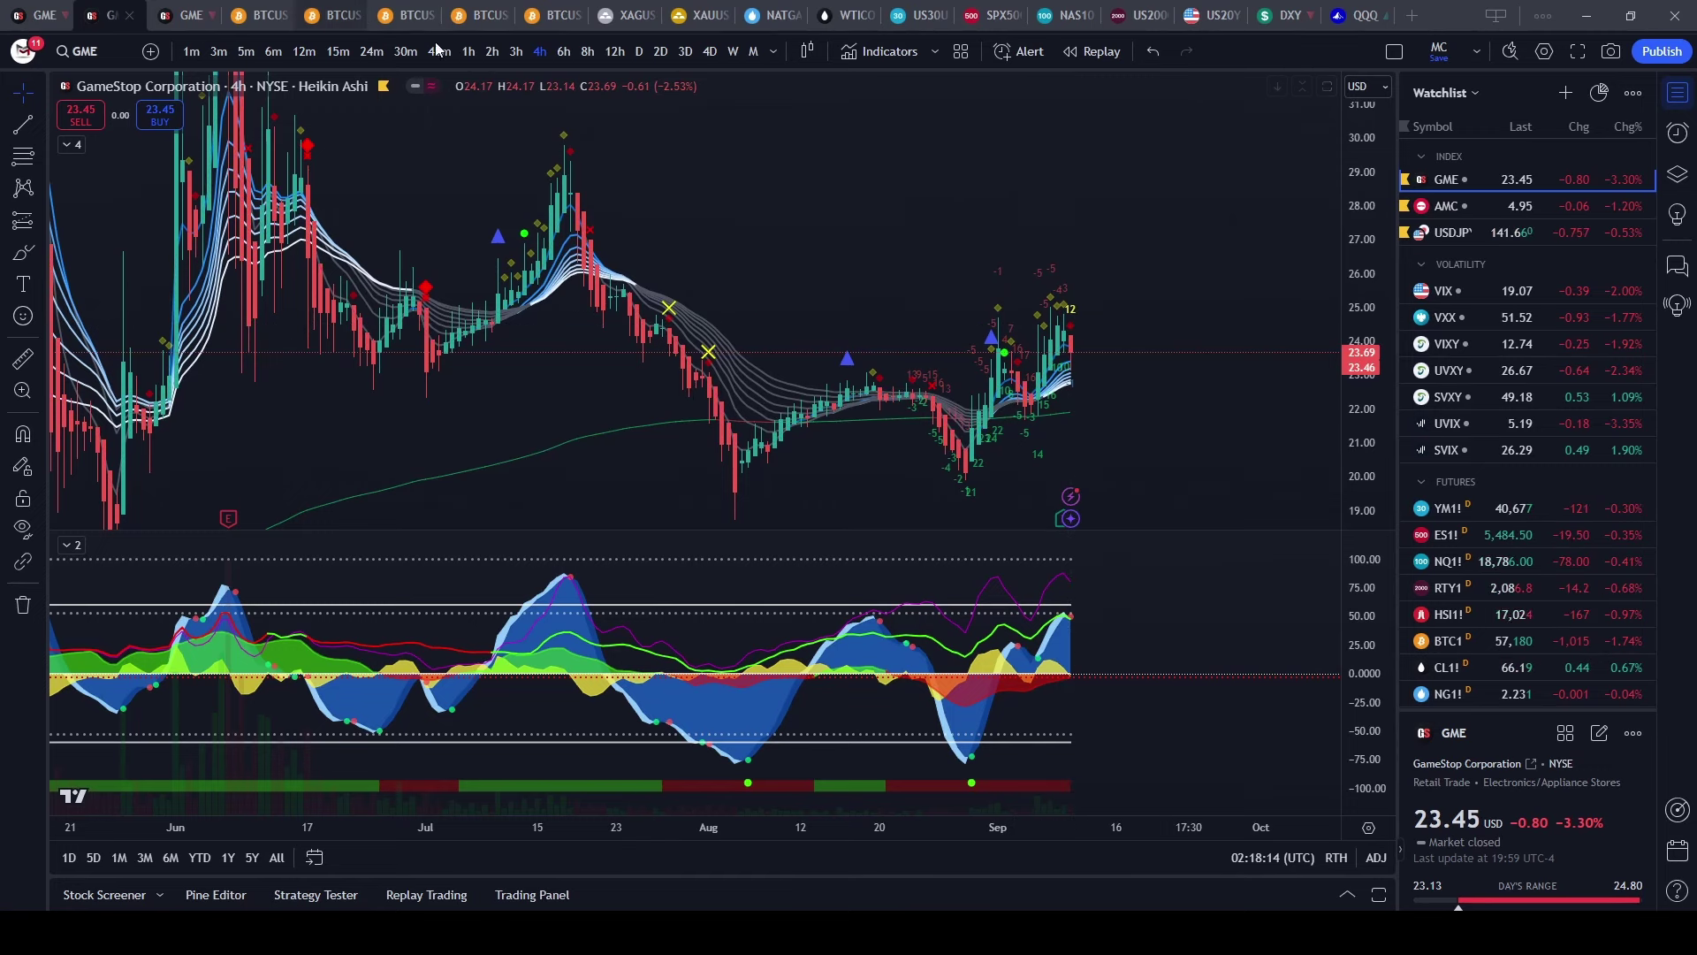
- Examine the 1-hour Heikin Ashi chart's automatic wave count, wave (5) projections and oscillator
left_click(469, 51)
scroll(795, 204, "down", 3)
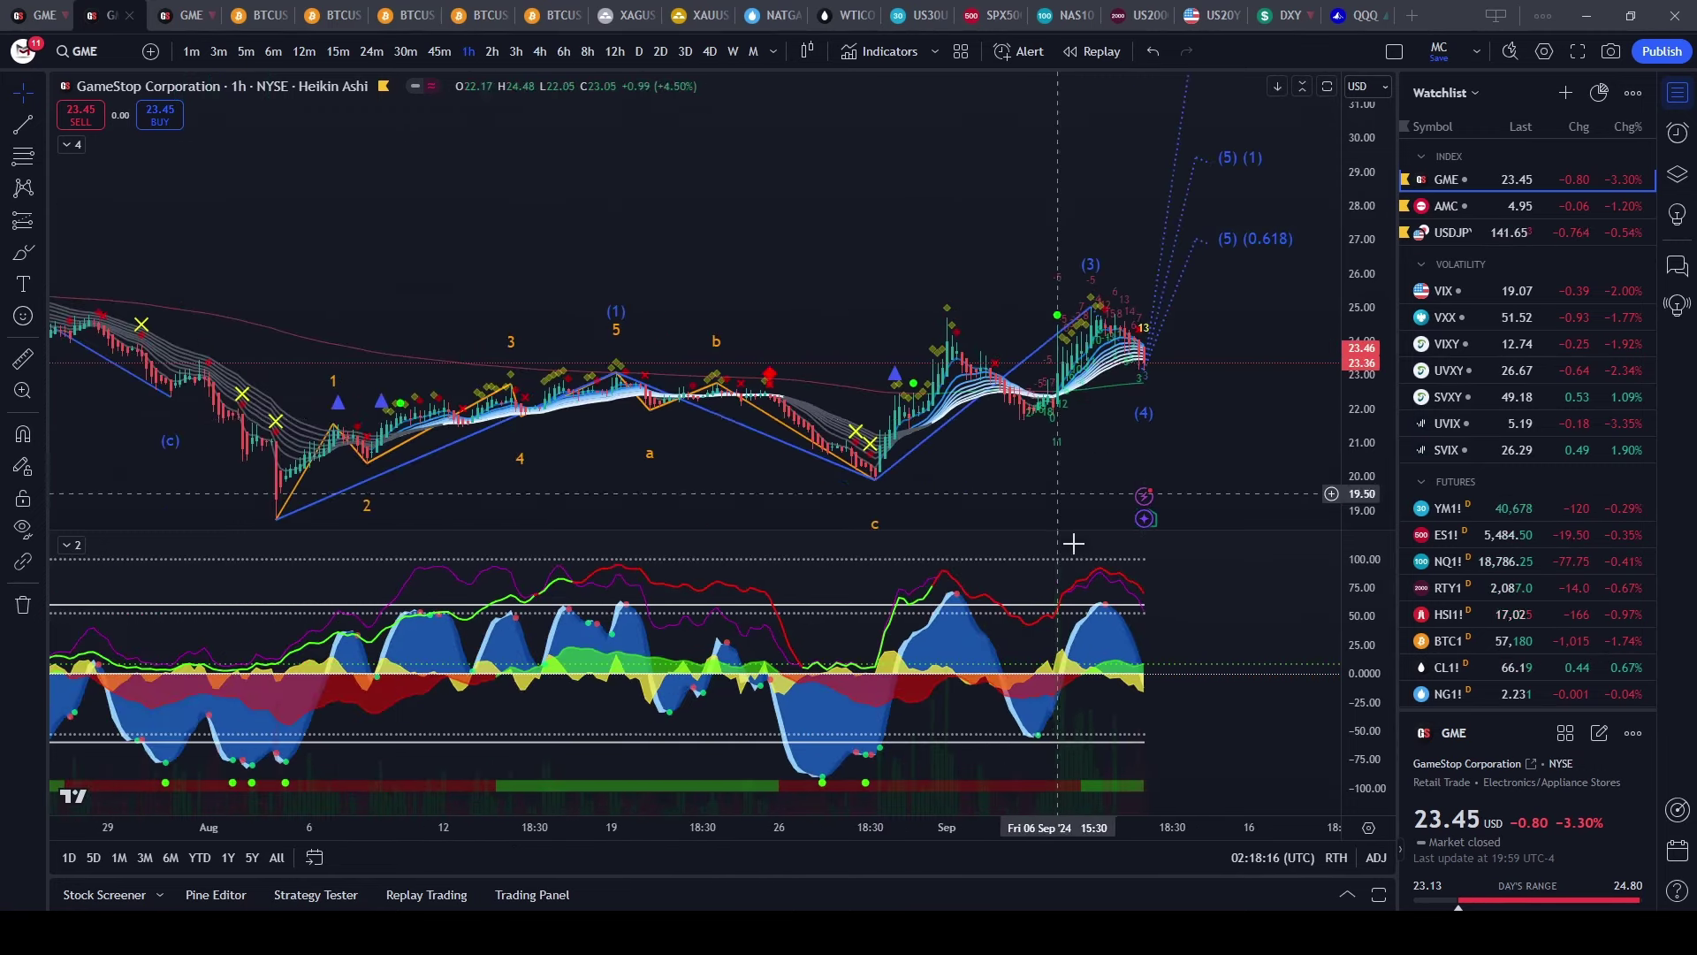
scroll(707, 283, "down", 3)
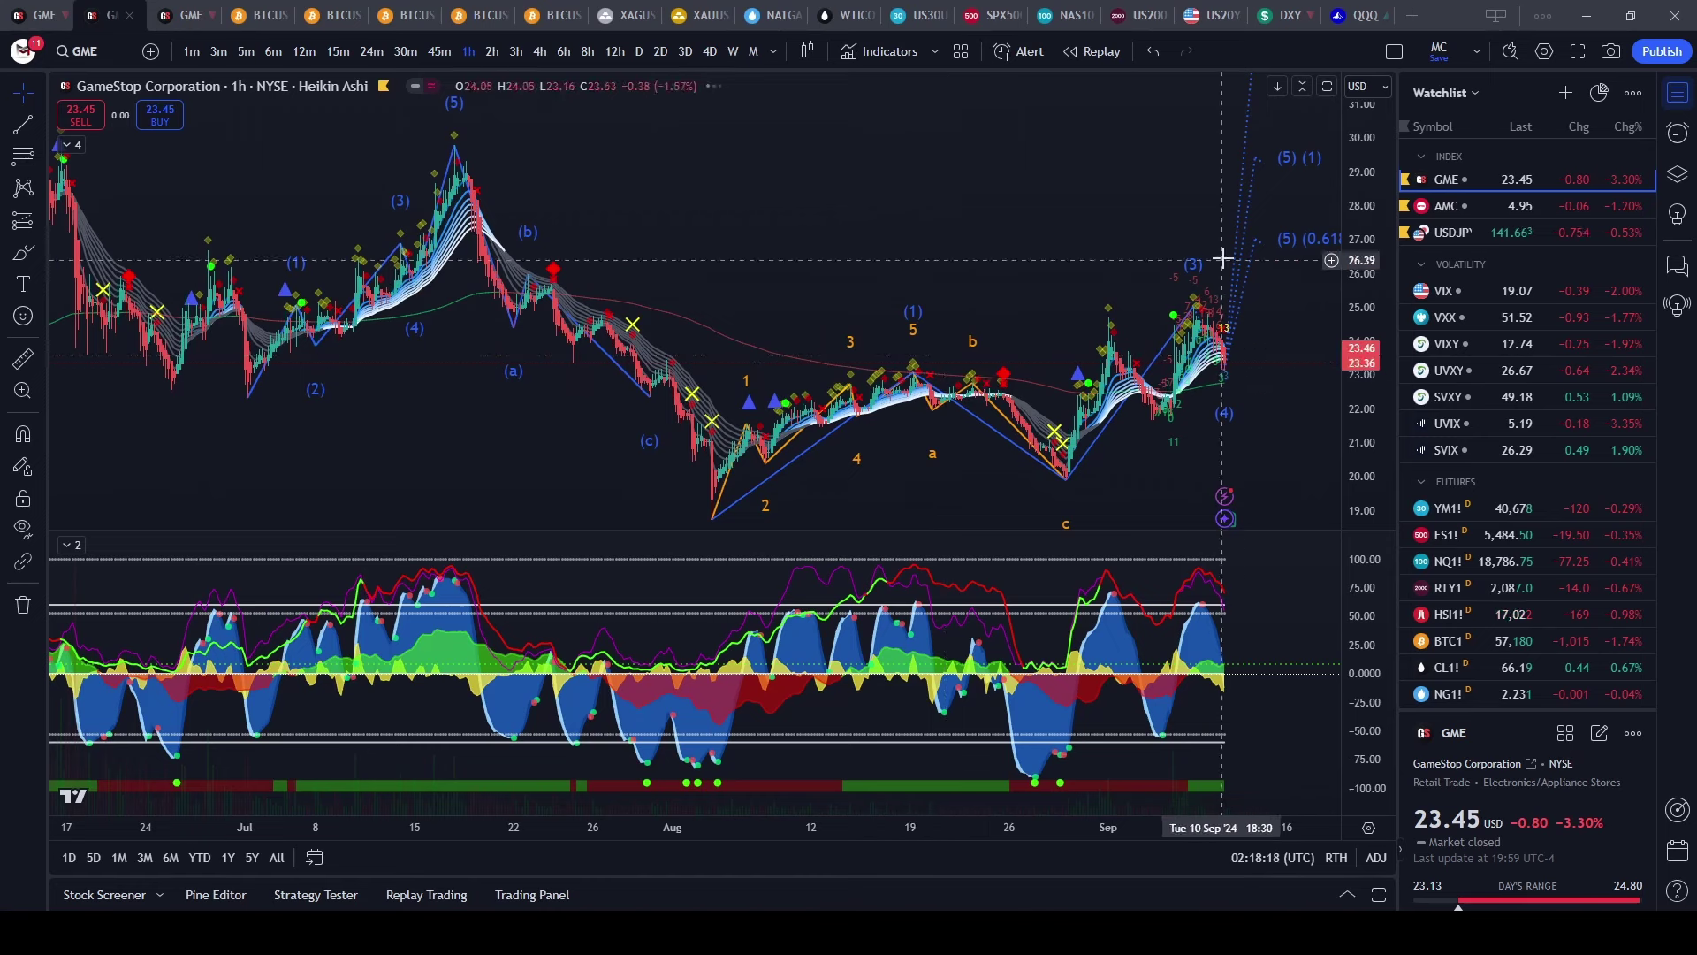
scroll(1060, 227, "up", 6)
left_click_drag(1073, 183, 495, 250)
scroll(644, 250, "down", 5)
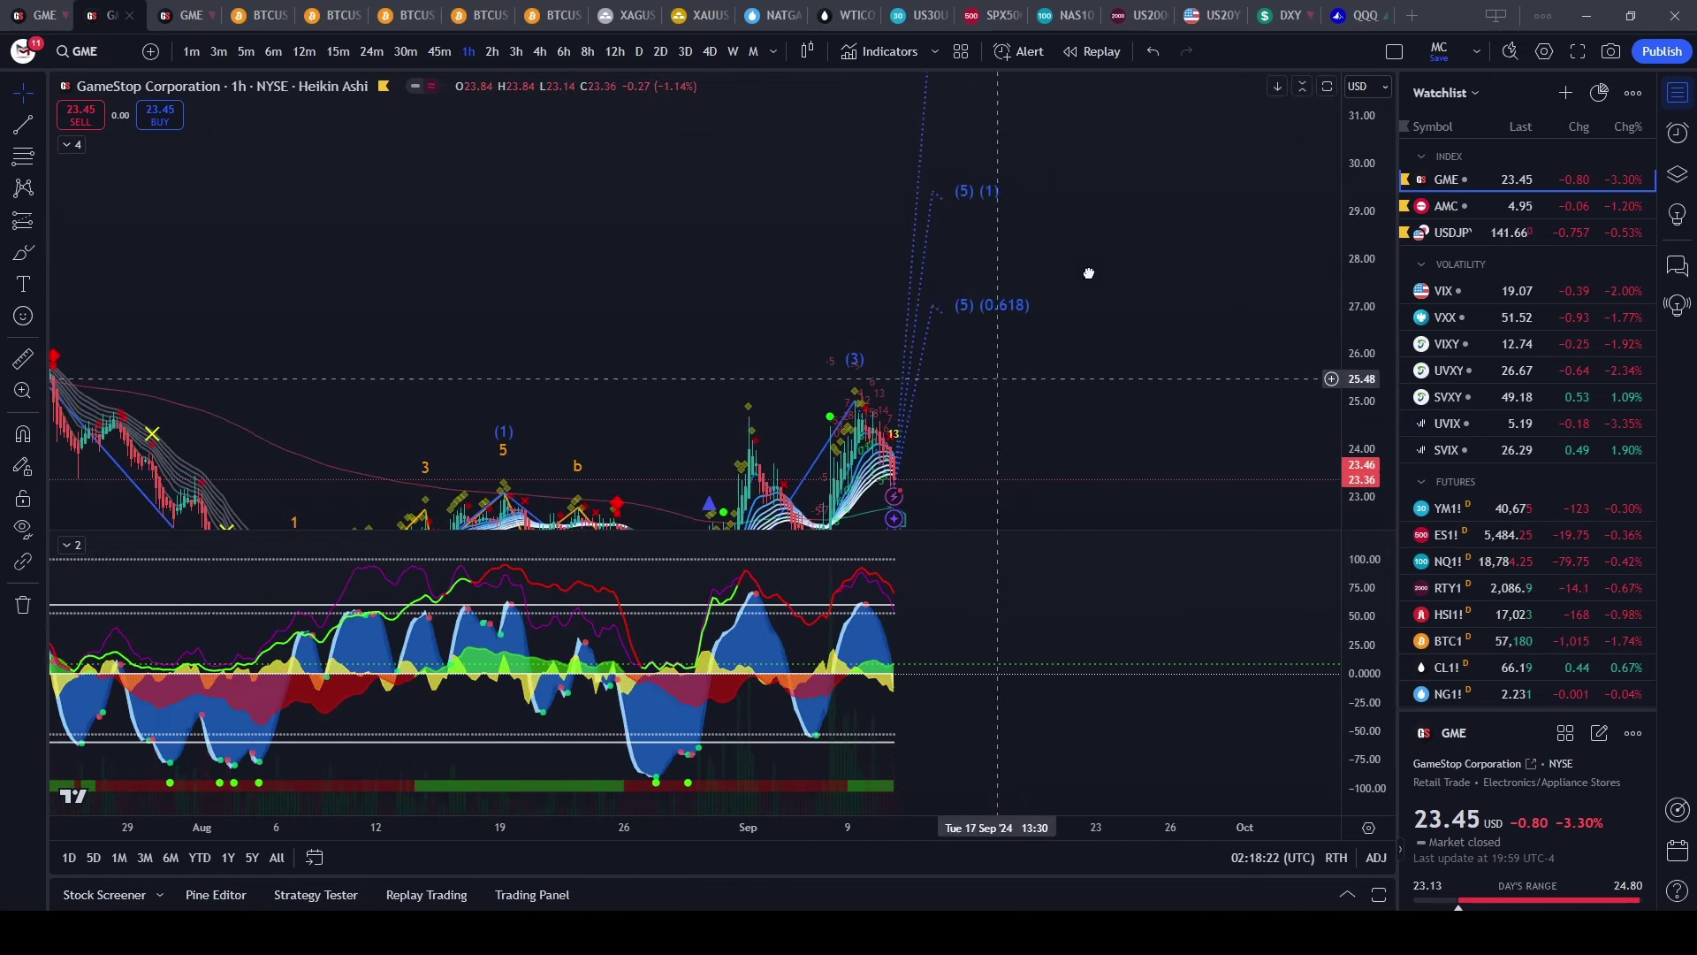
scroll(1022, 291, "up", 3)
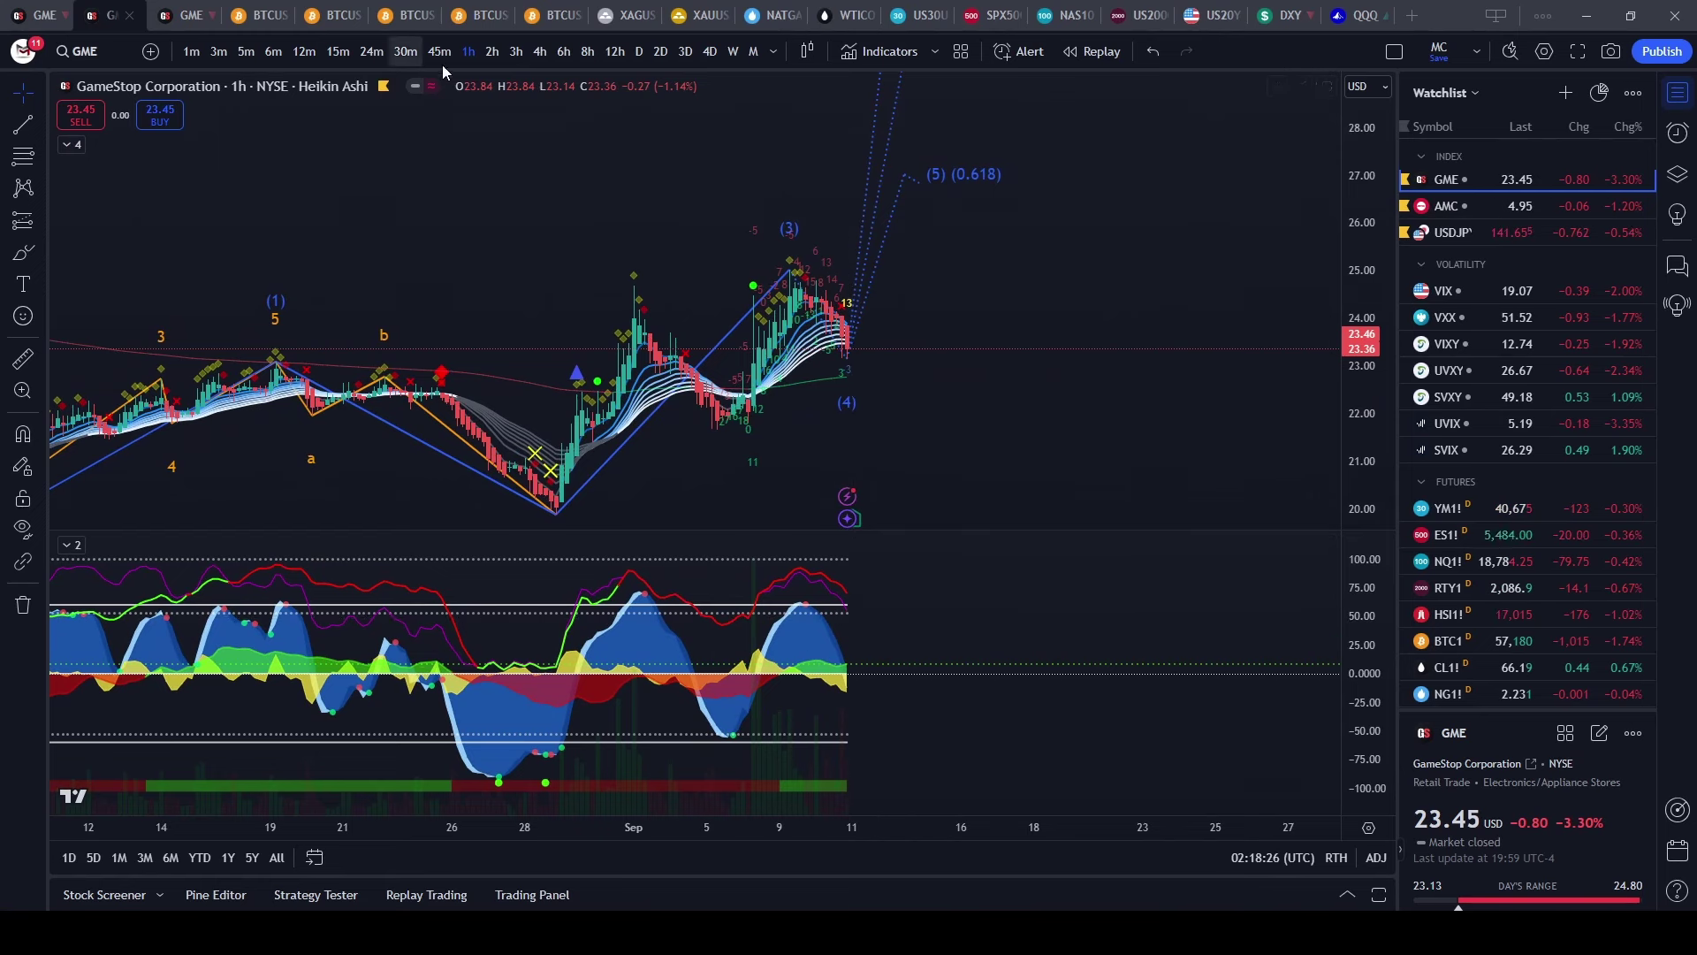
- Switch the Heikin Ashi chart to the weekly timeframe and examine the ribbon and oscillator since 2021
left_click(725, 54)
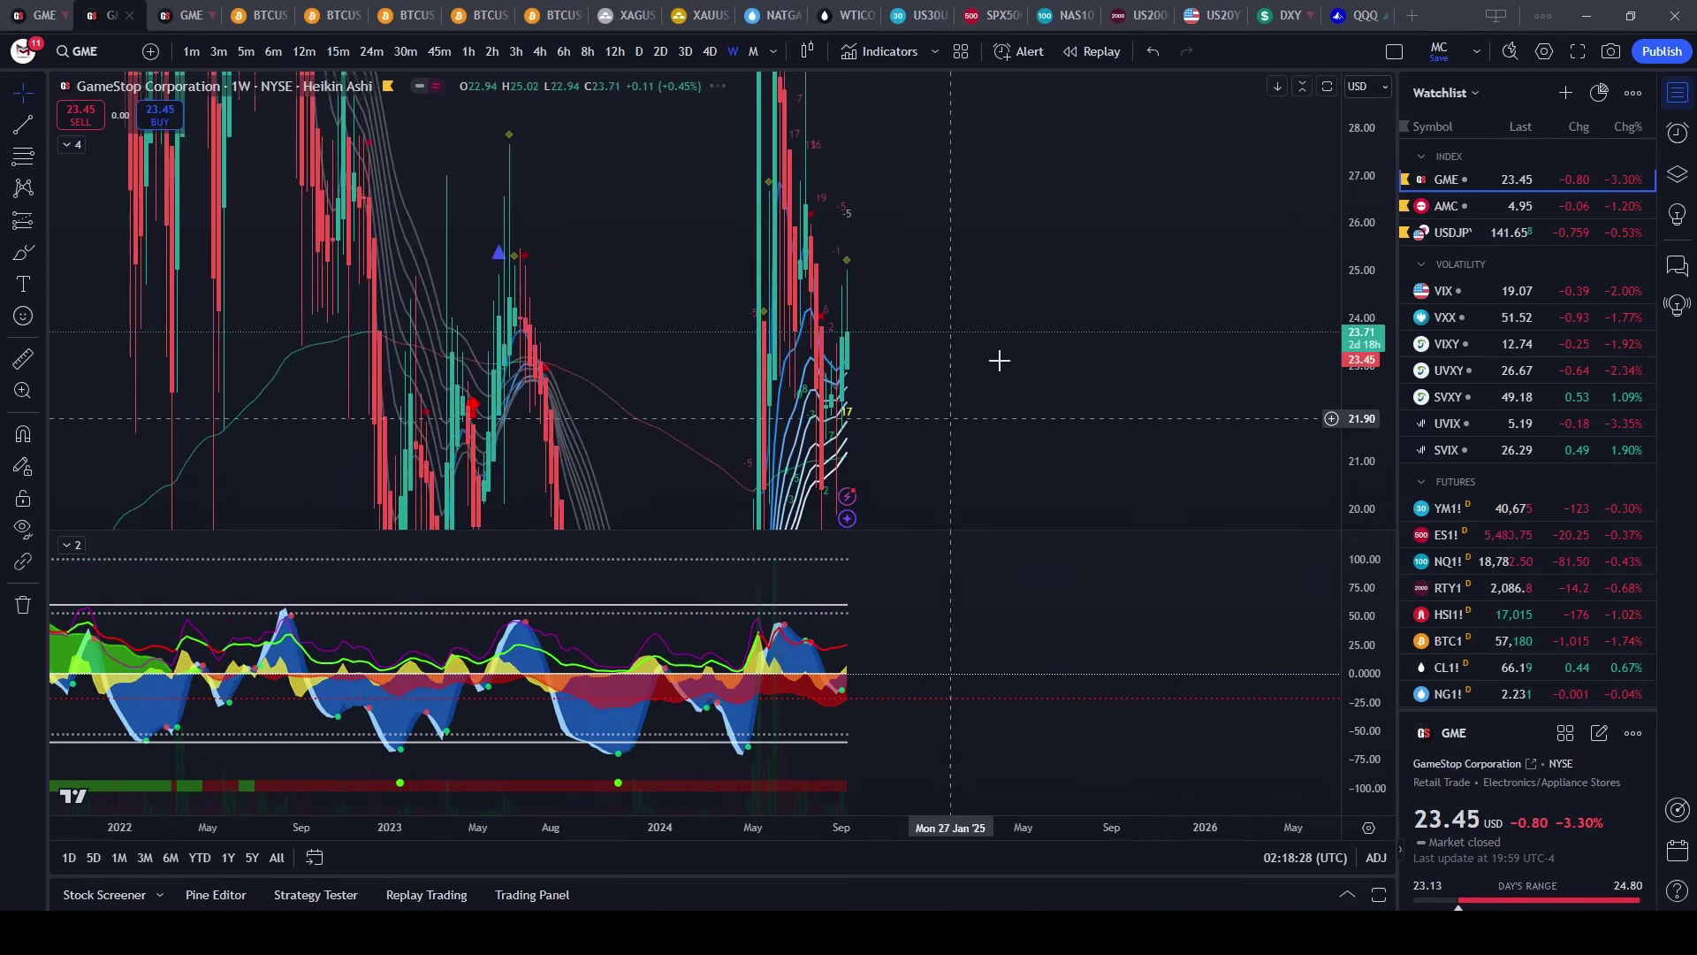
scroll(1023, 352, "up", 5)
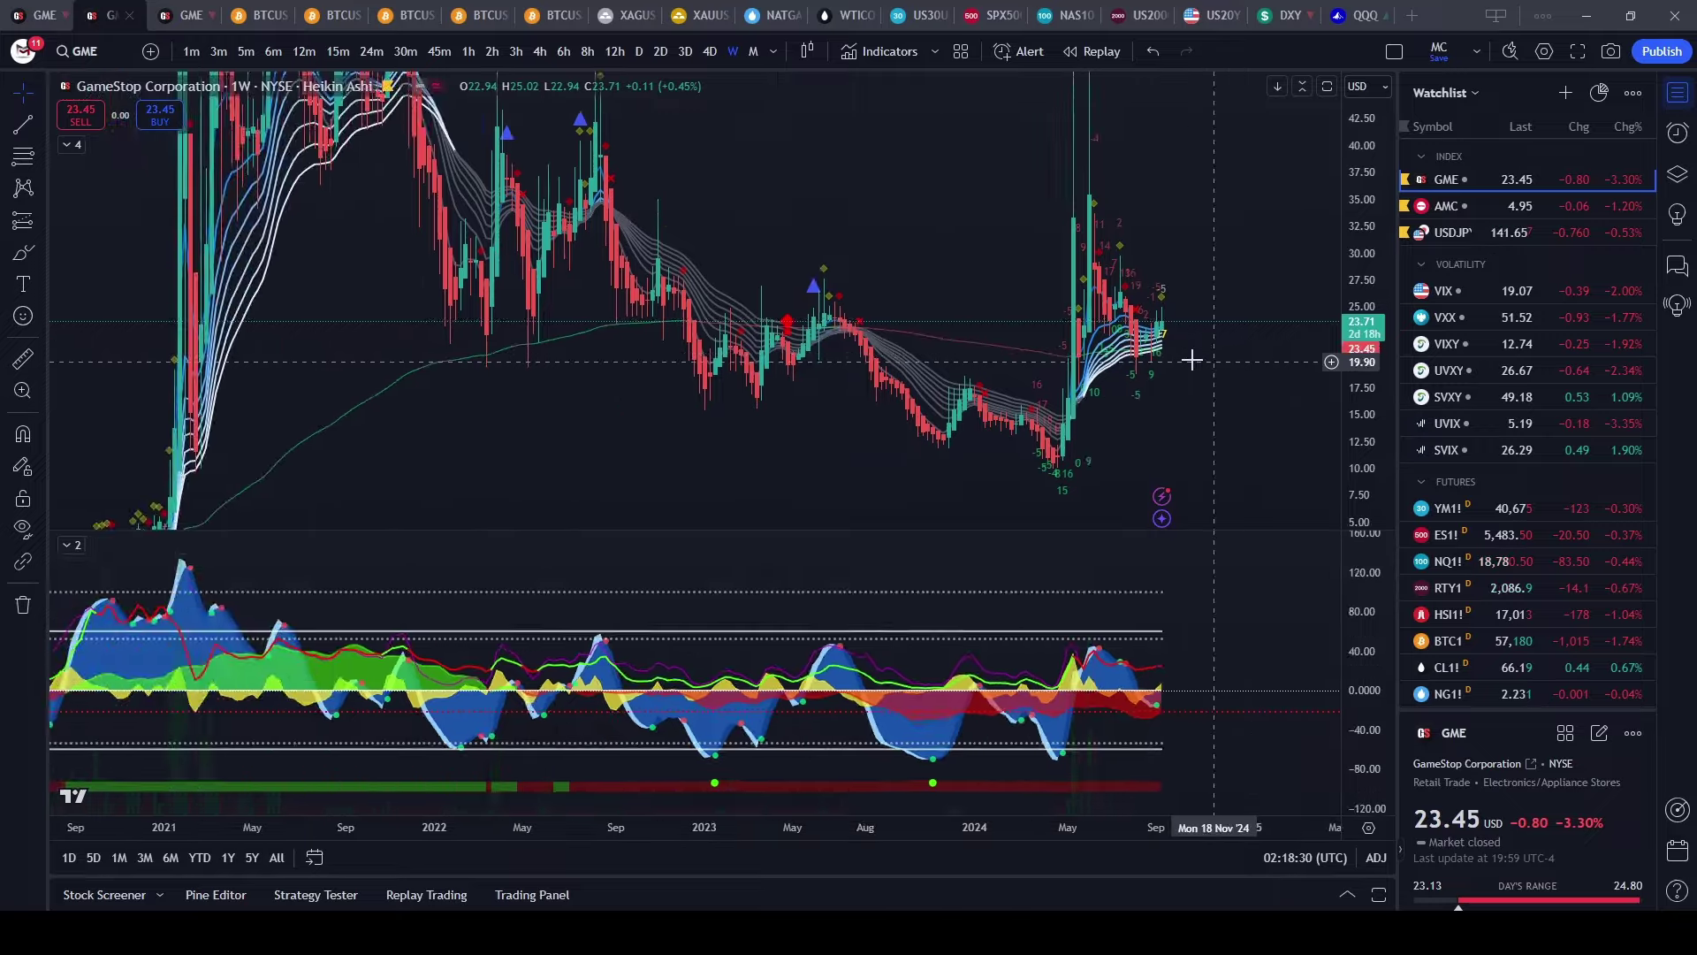
scroll(972, 415, "down", 3)
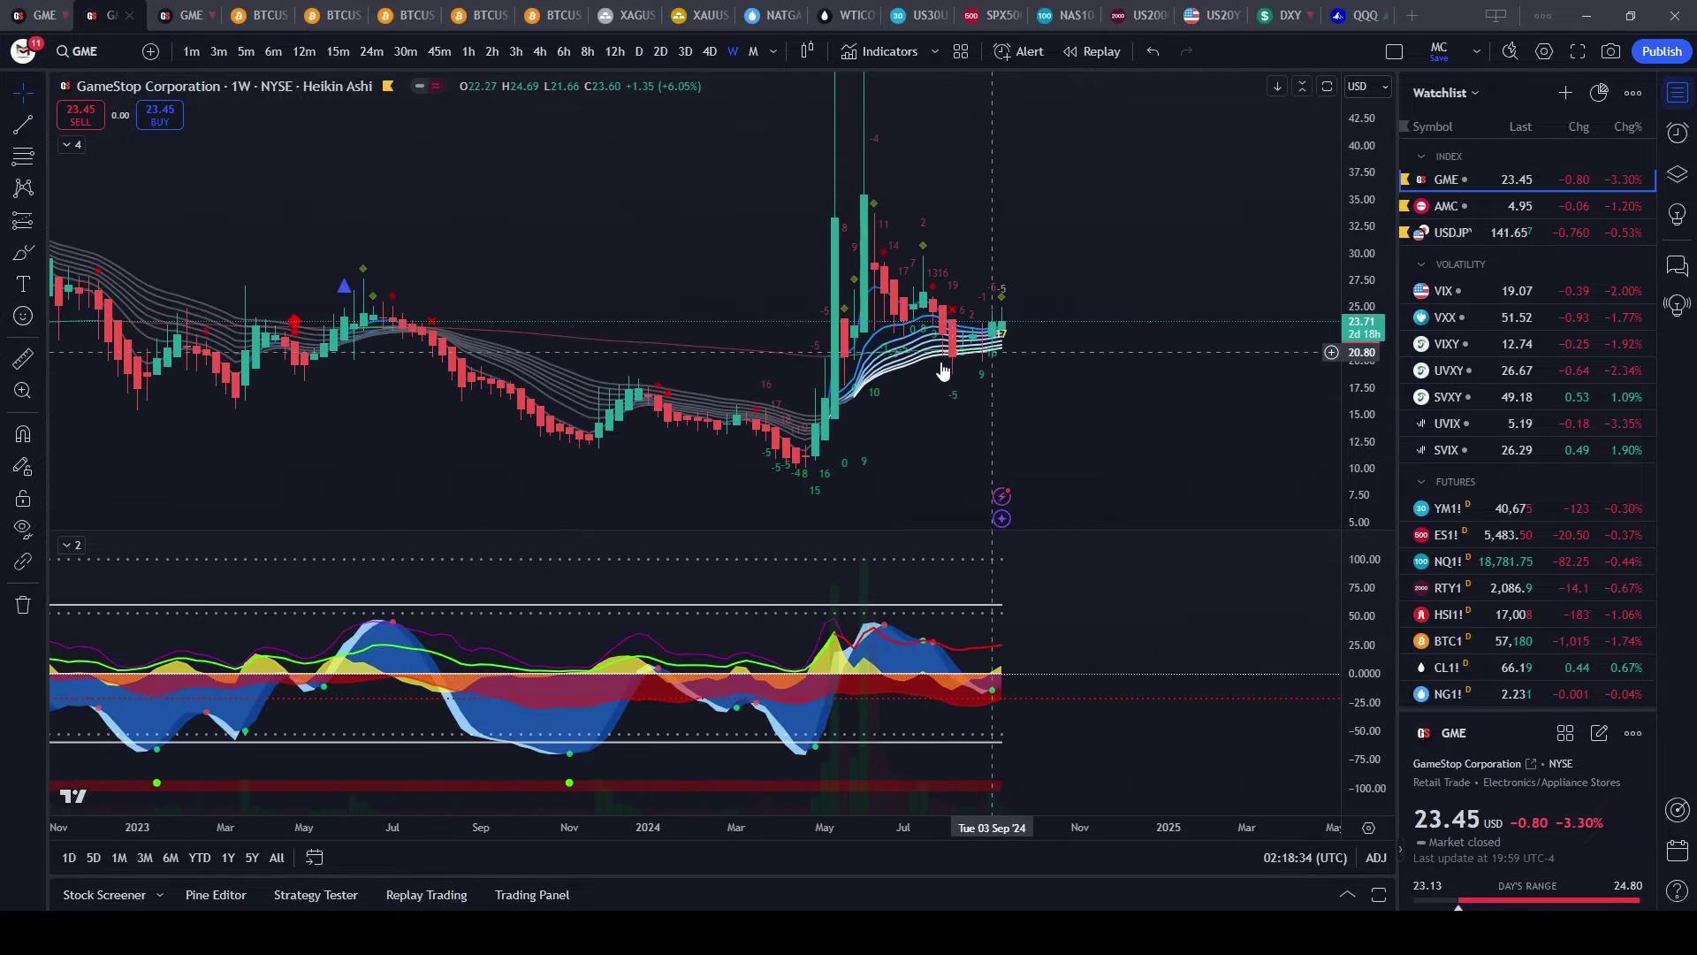
- Return to the 4-hour Elliott wave chart and review the latest correction against the red support zone and the August low
left_click(179, 16)
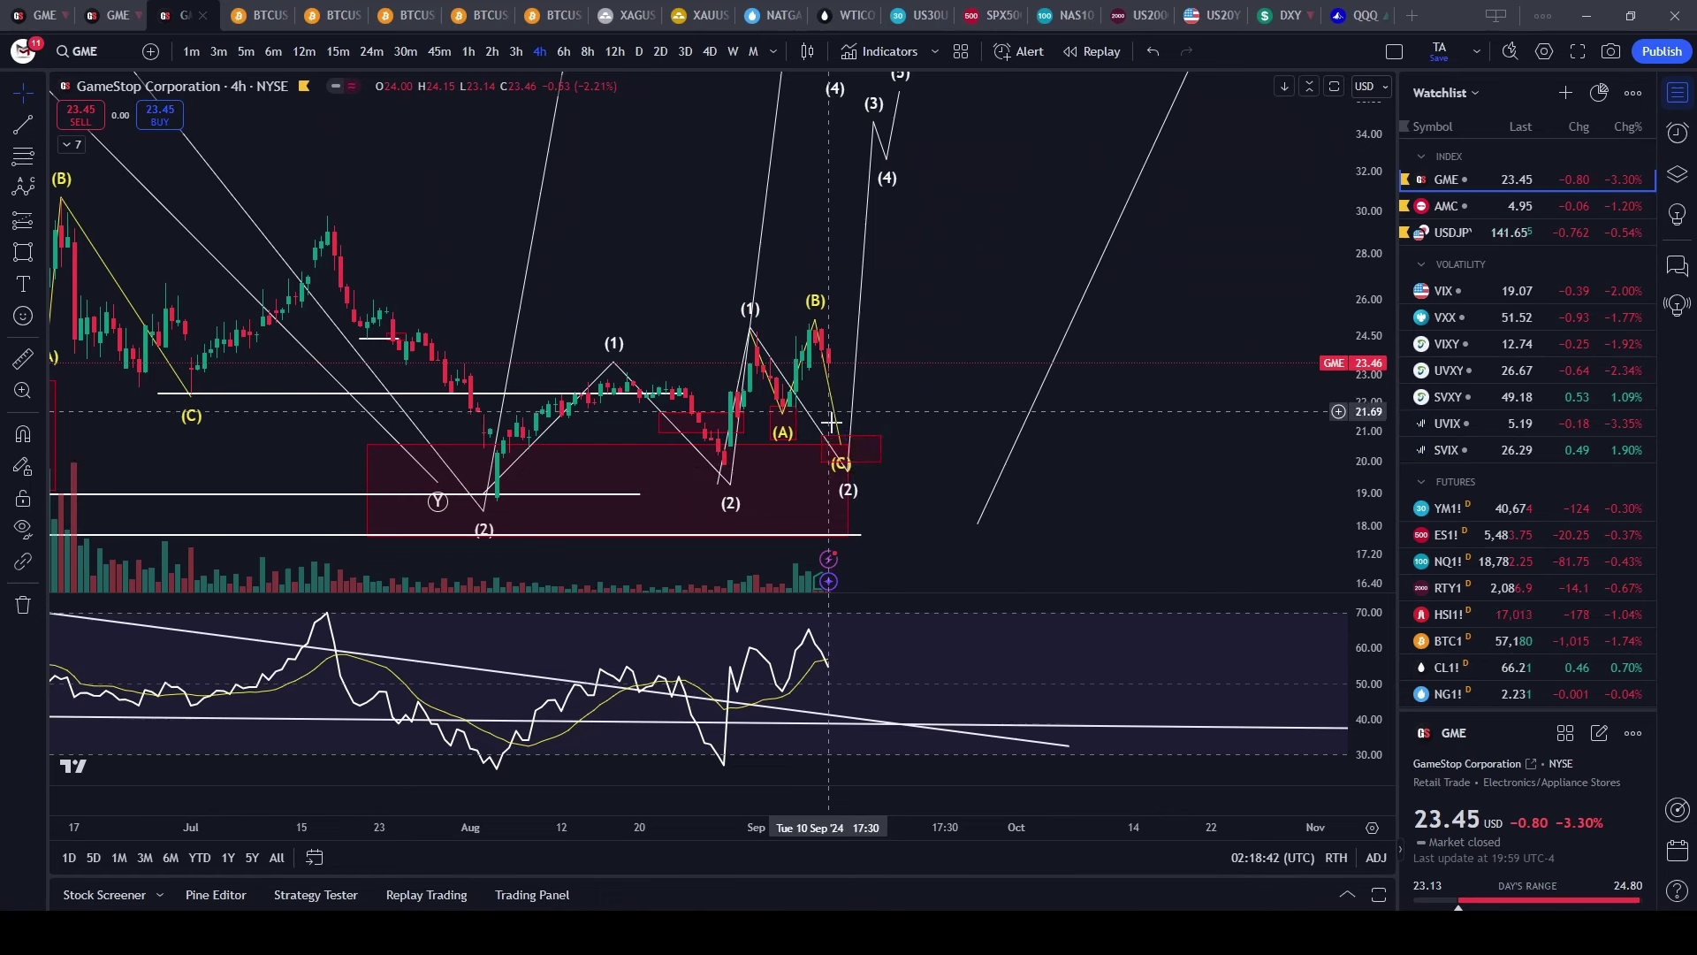
left_click_drag(977, 379, 1003, 227)
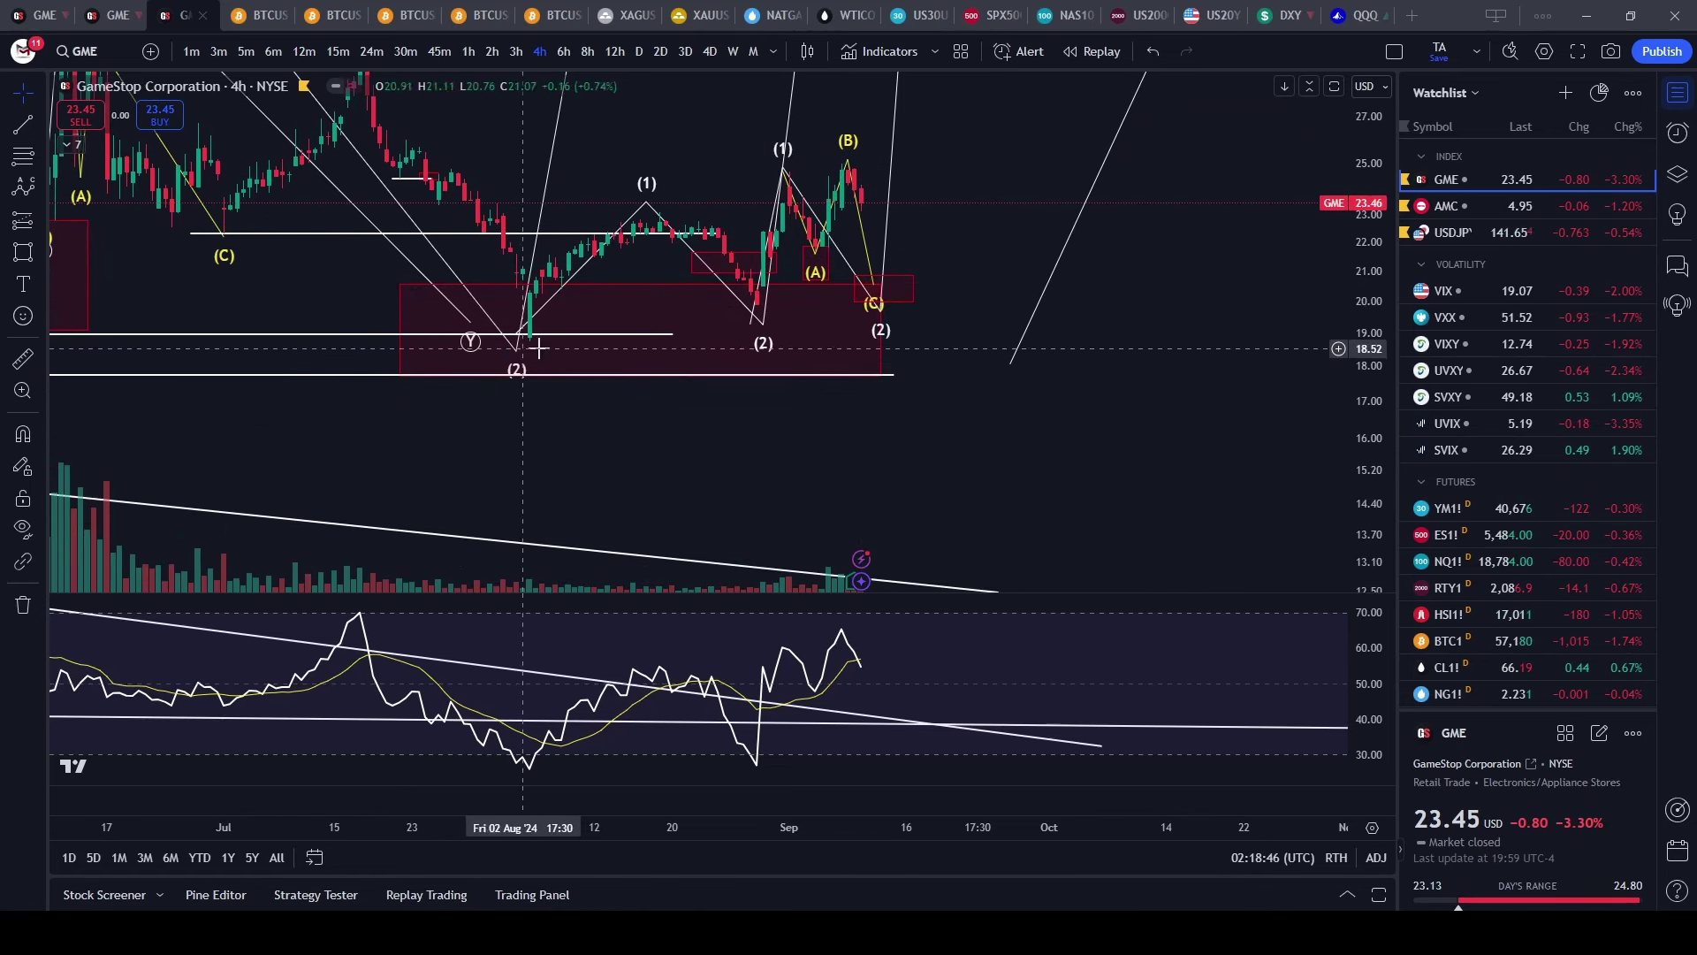
scroll(1017, 283, "down", 3)
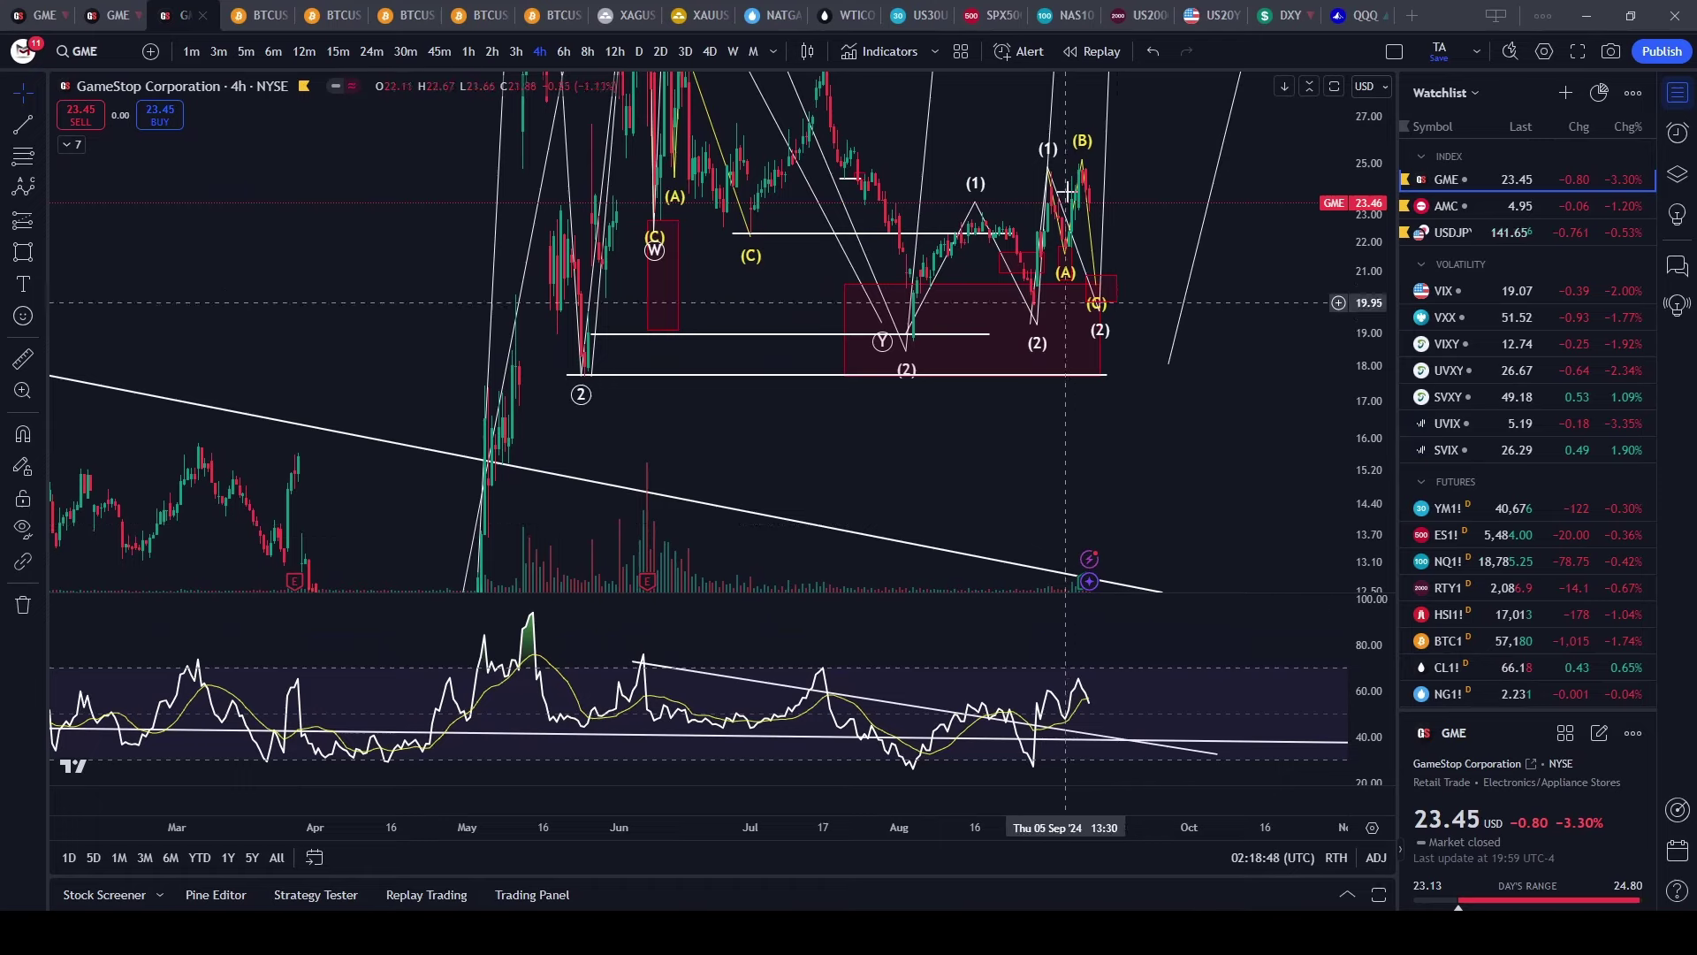
scroll(1137, 265, "up", 3)
left_click_drag(1137, 265, 827, 242)
left_click_drag(798, 152, 985, 292)
scroll(829, 367, "up", 2)
scroll(557, 209, "down", 5)
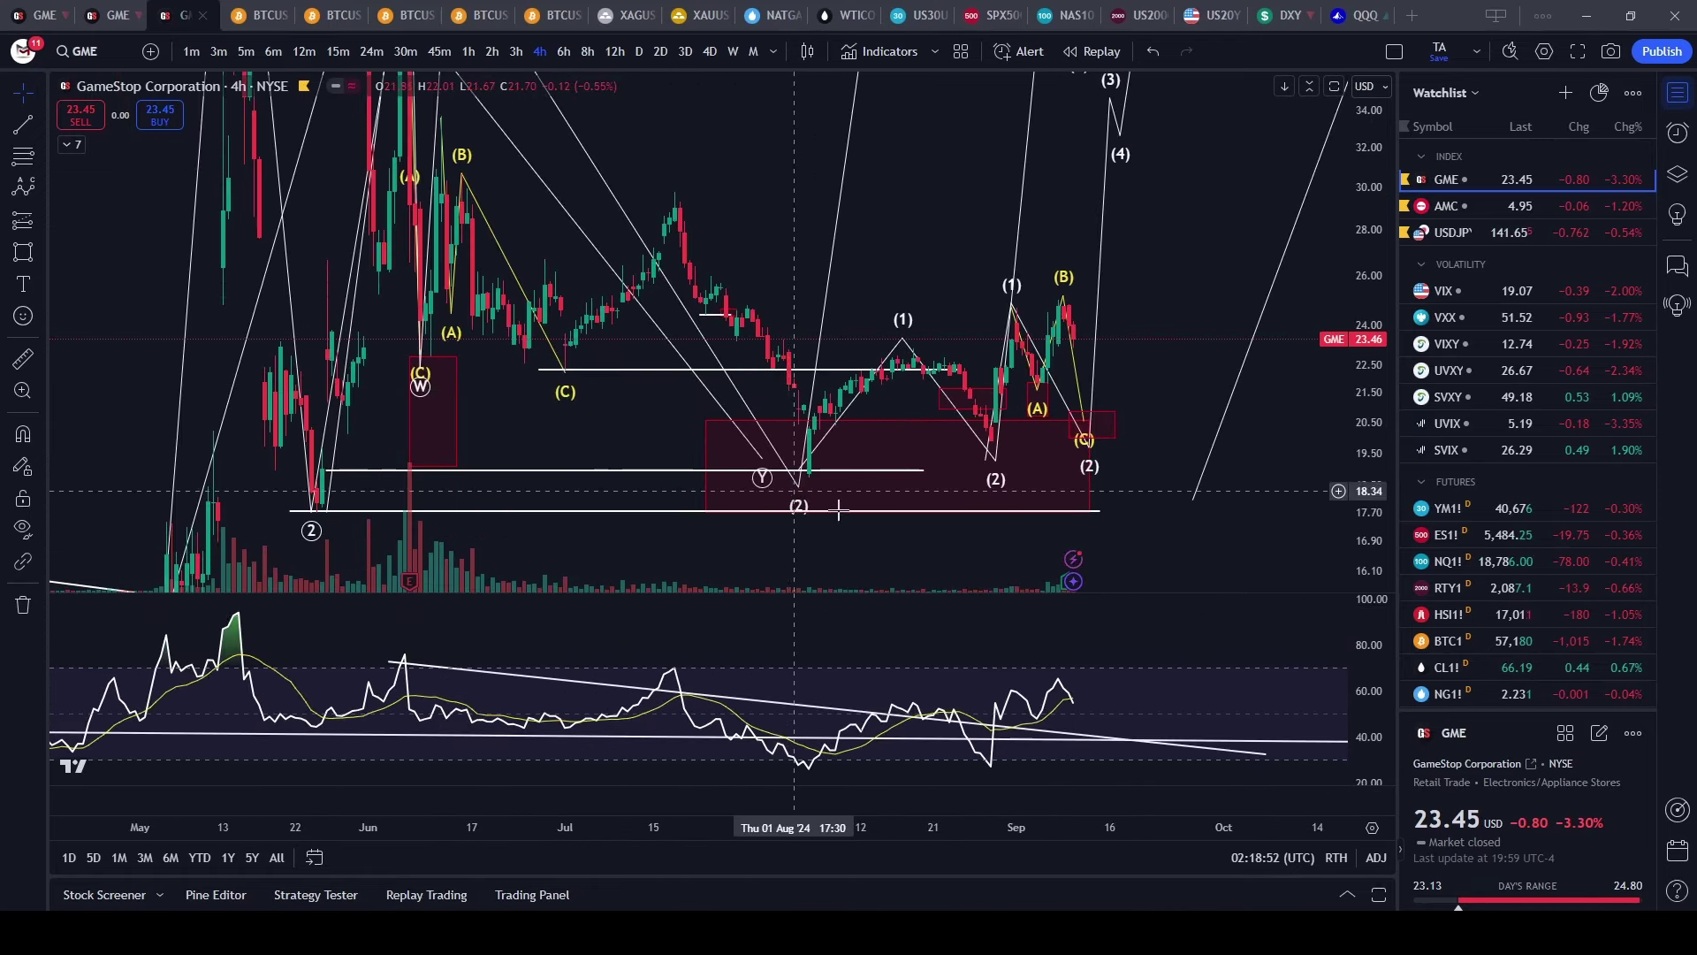
- Move wave (B) of the yellow ABC correction on the 4-hour chart to the September 9 high at about 24.70
scroll(1127, 354, "up", 1)
left_click_drag(1147, 292, 1018, 354)
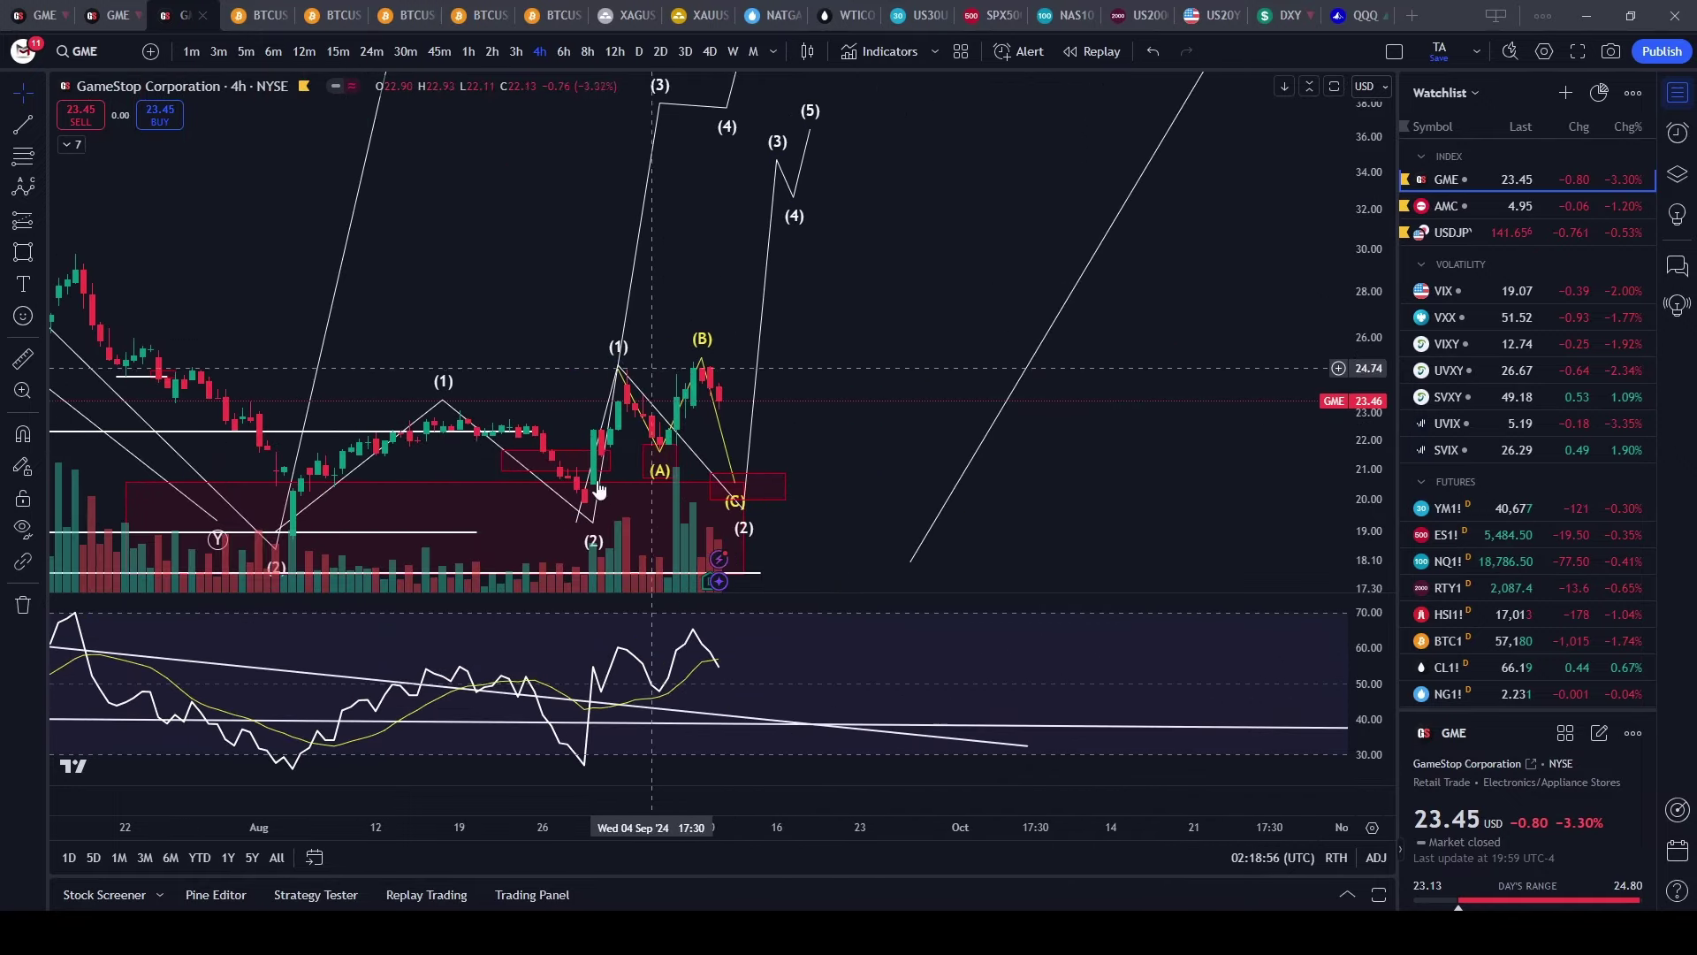
left_click_drag(723, 259, 904, 307)
scroll(904, 307, "down", 1)
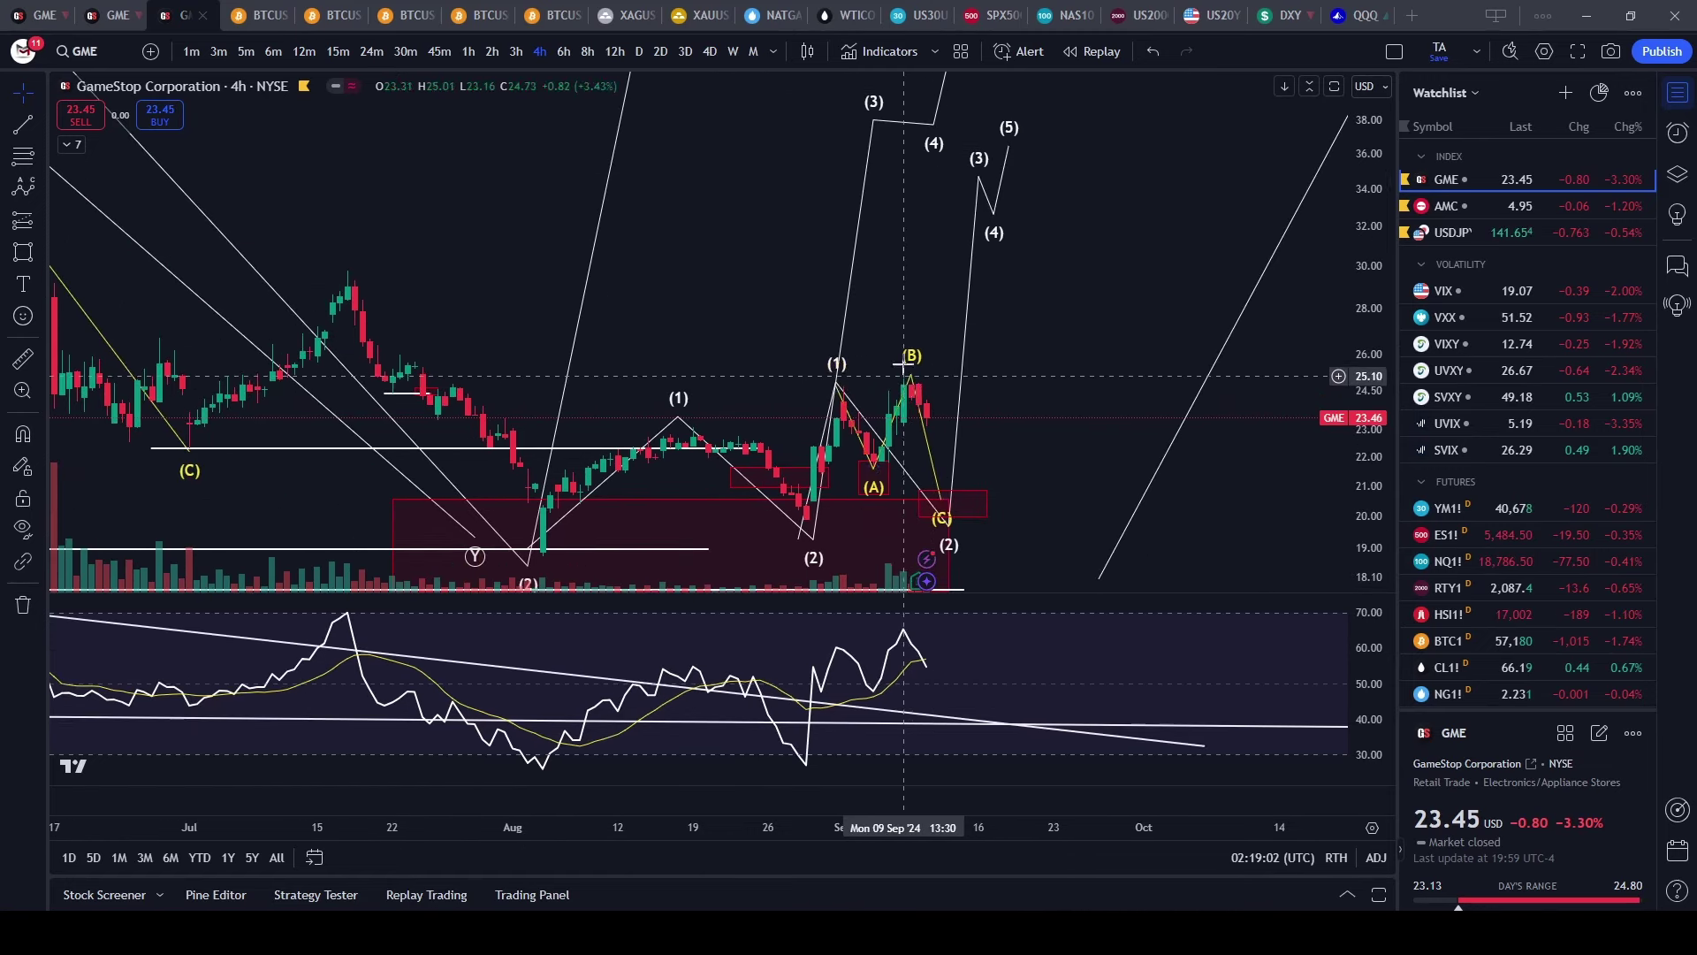
left_click(930, 427)
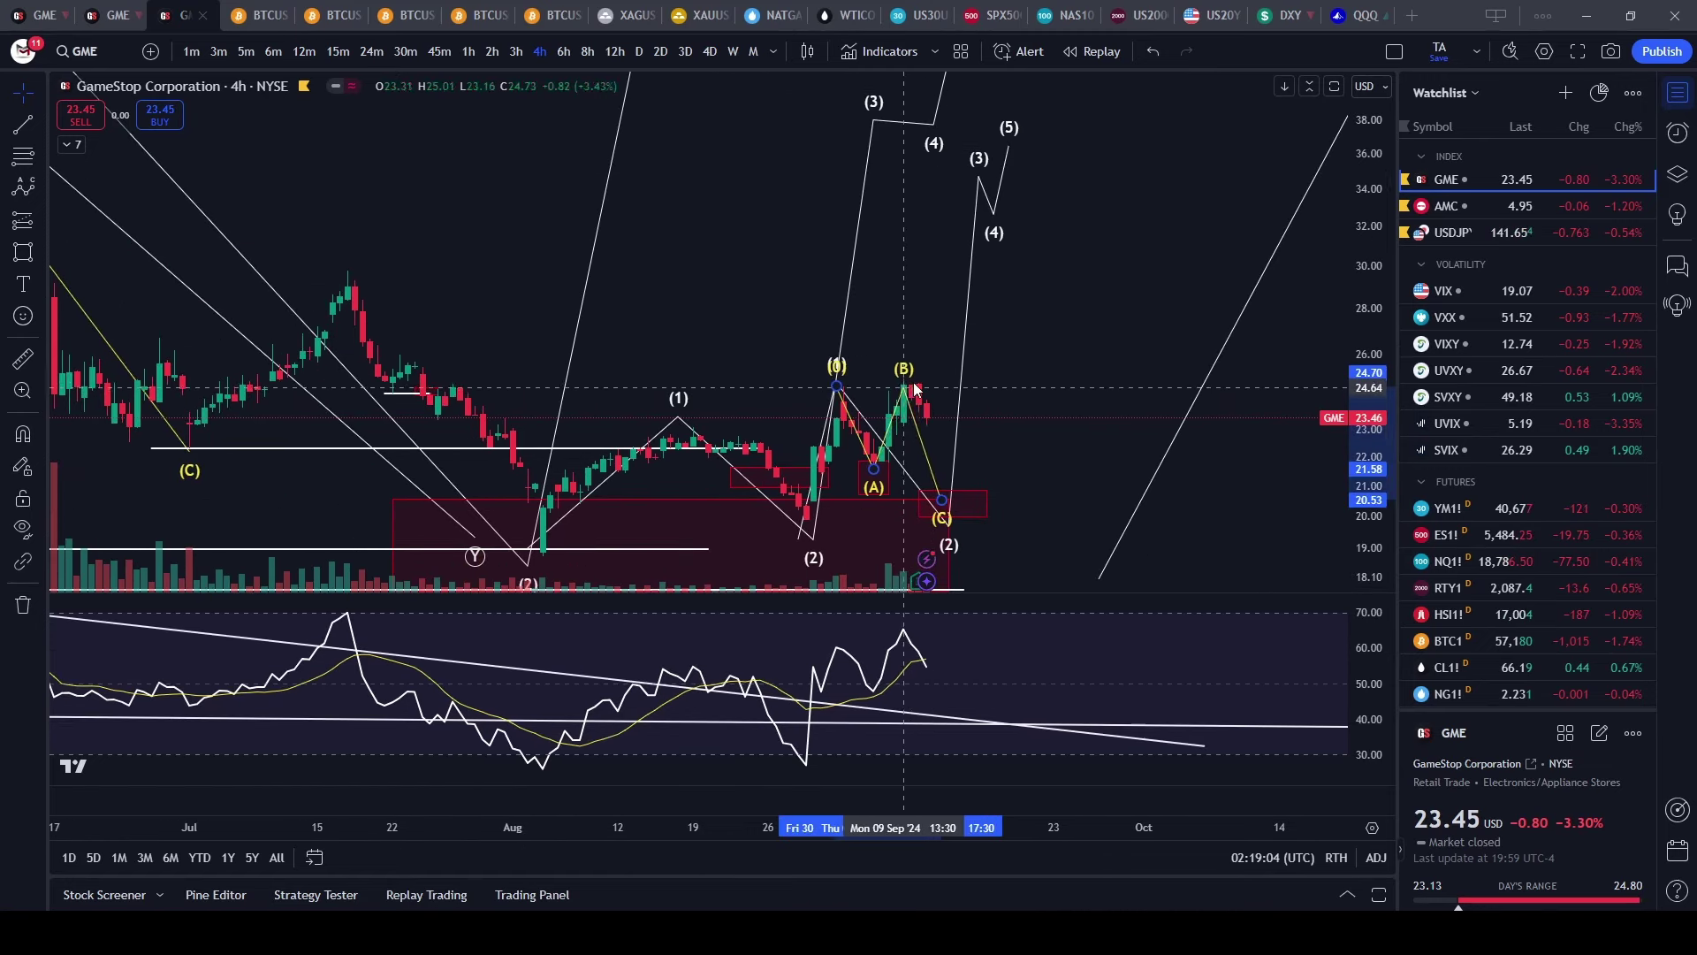
left_click(916, 389)
- Switch to the 45-minute timeframe and refine wave (B) of the yellow correction to about 24.71 on September 9
left_click(444, 60)
left_click_drag(792, 349, 979, 312)
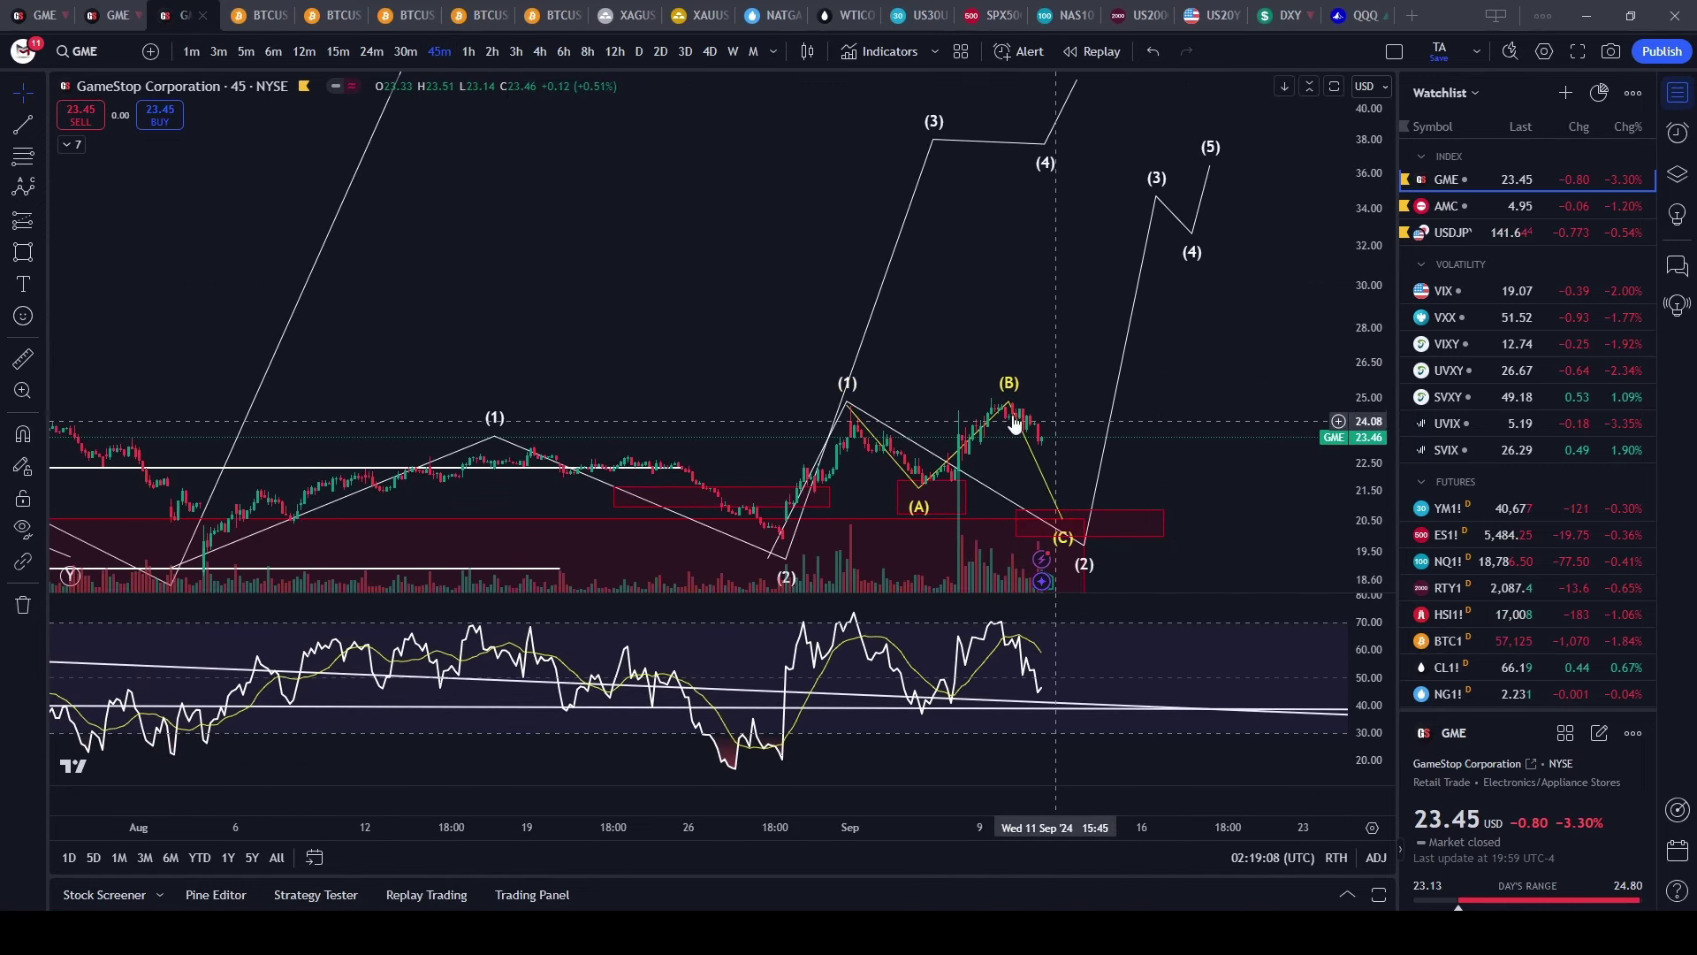
left_click_drag(1012, 409, 928, 398)
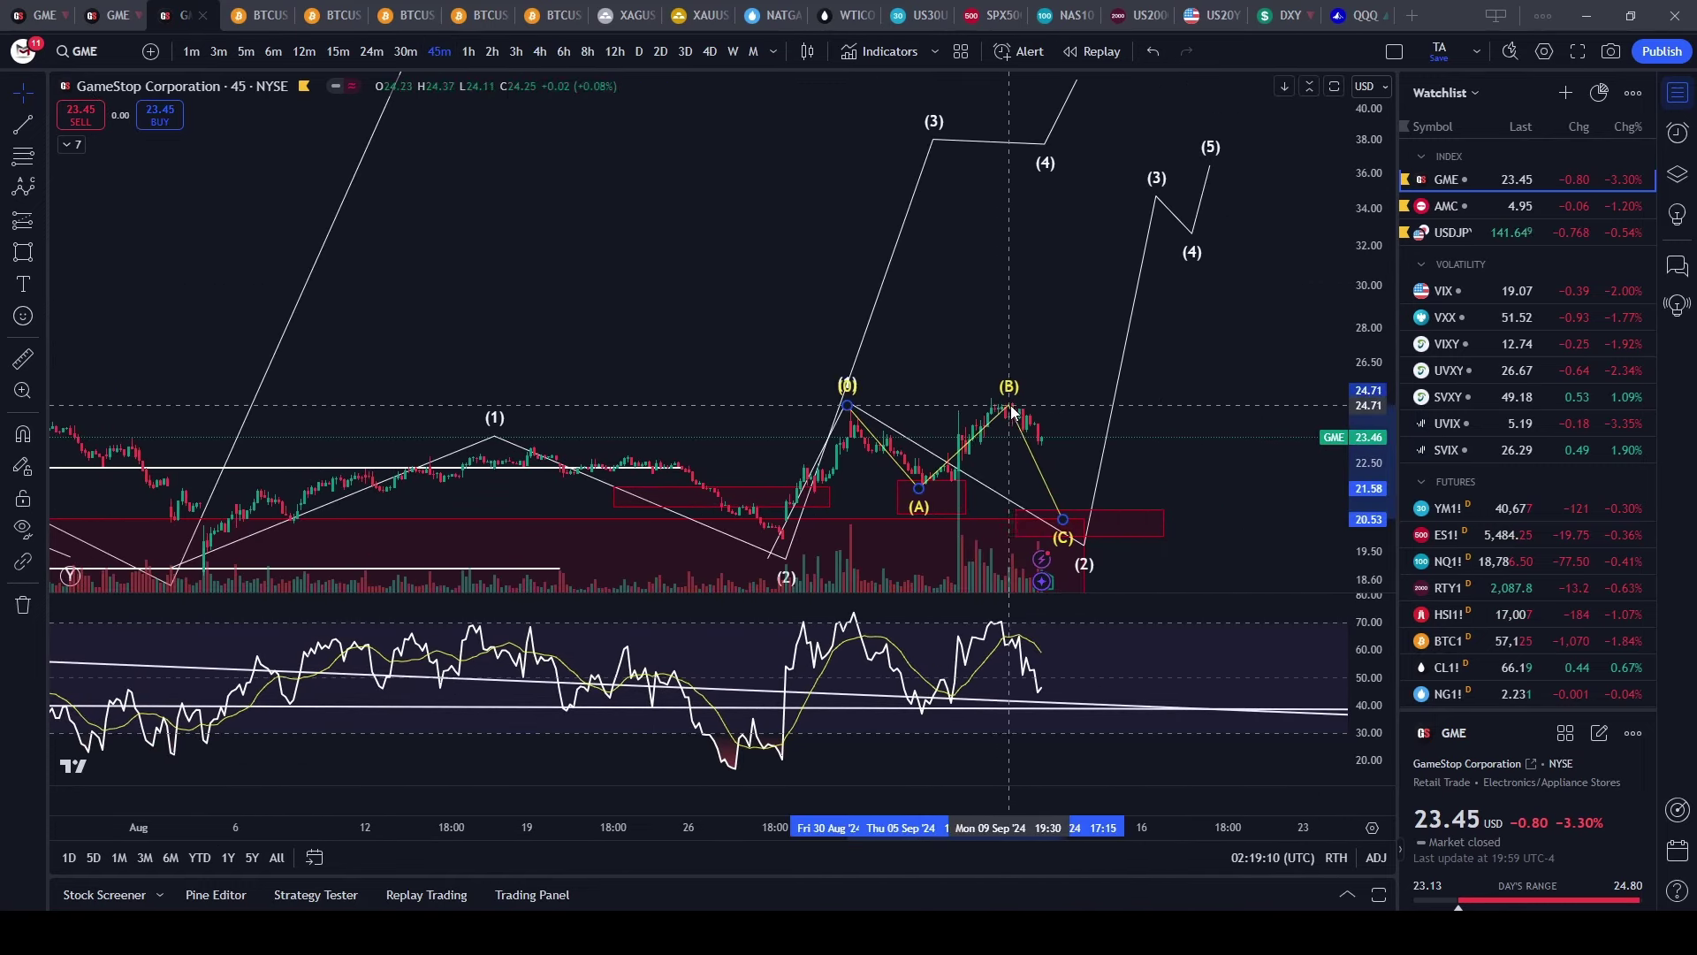
left_click(1042, 273)
scroll(985, 413, "down", 3)
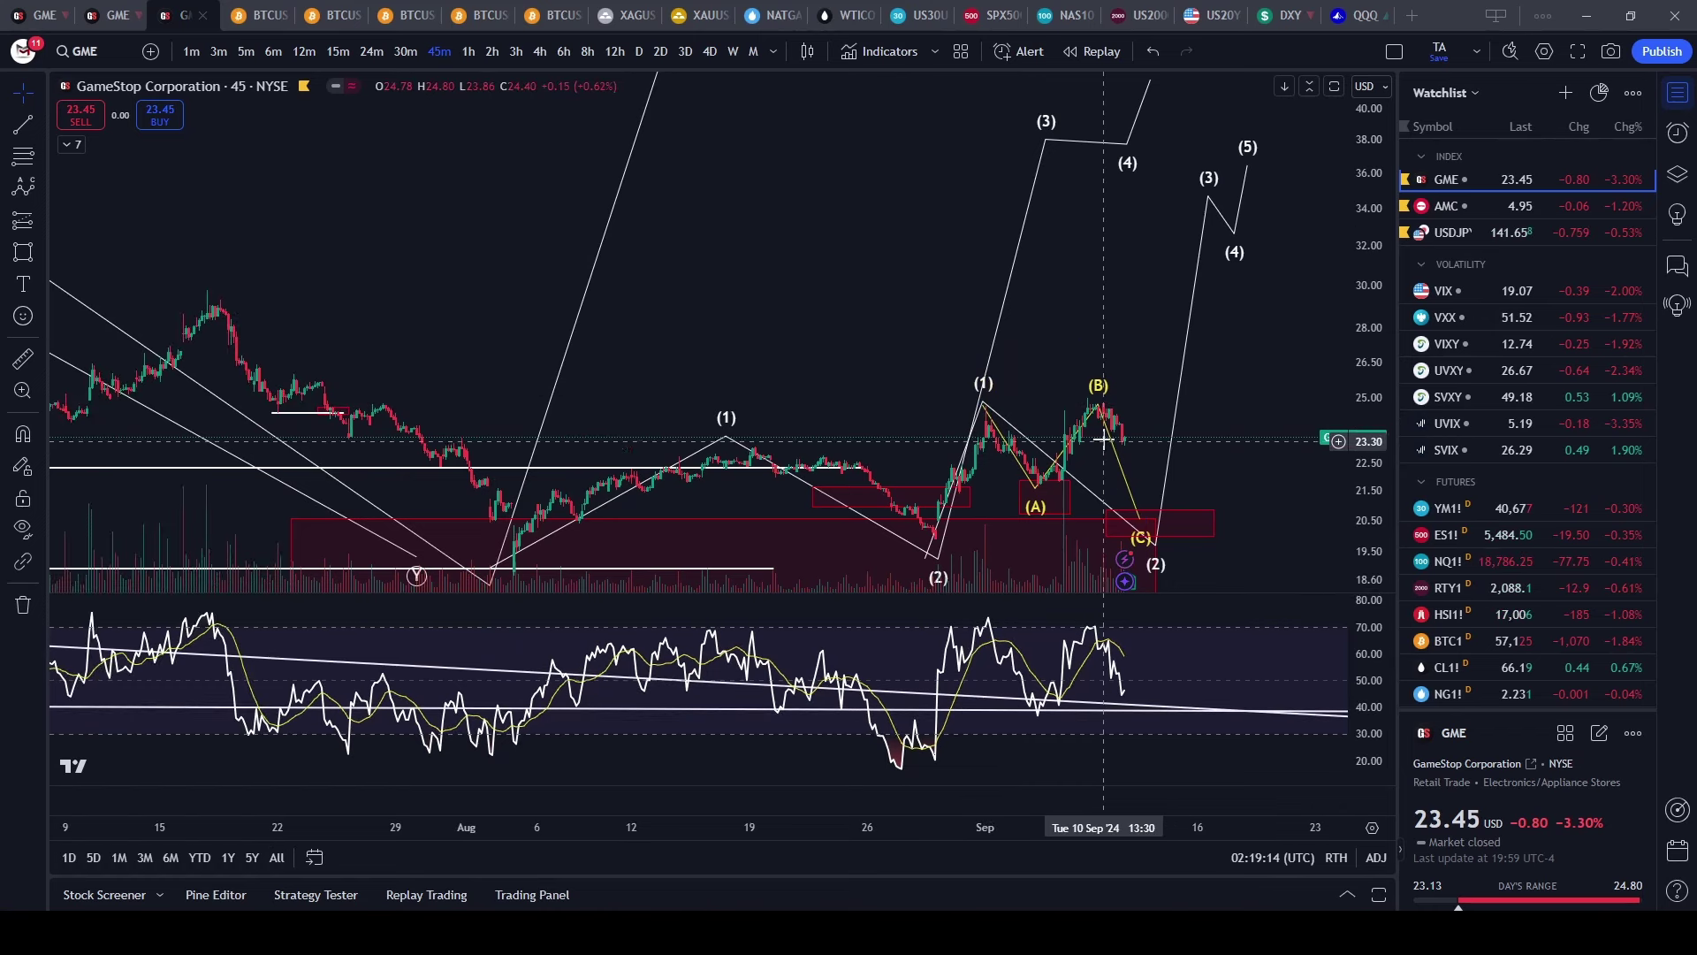
- Move the starting point (0) of the lower projected impulse to about 19.90 on August 29
scroll(1036, 336, "up", 1)
left_click_drag(1039, 328, 971, 246)
scroll(965, 354, "down", 4)
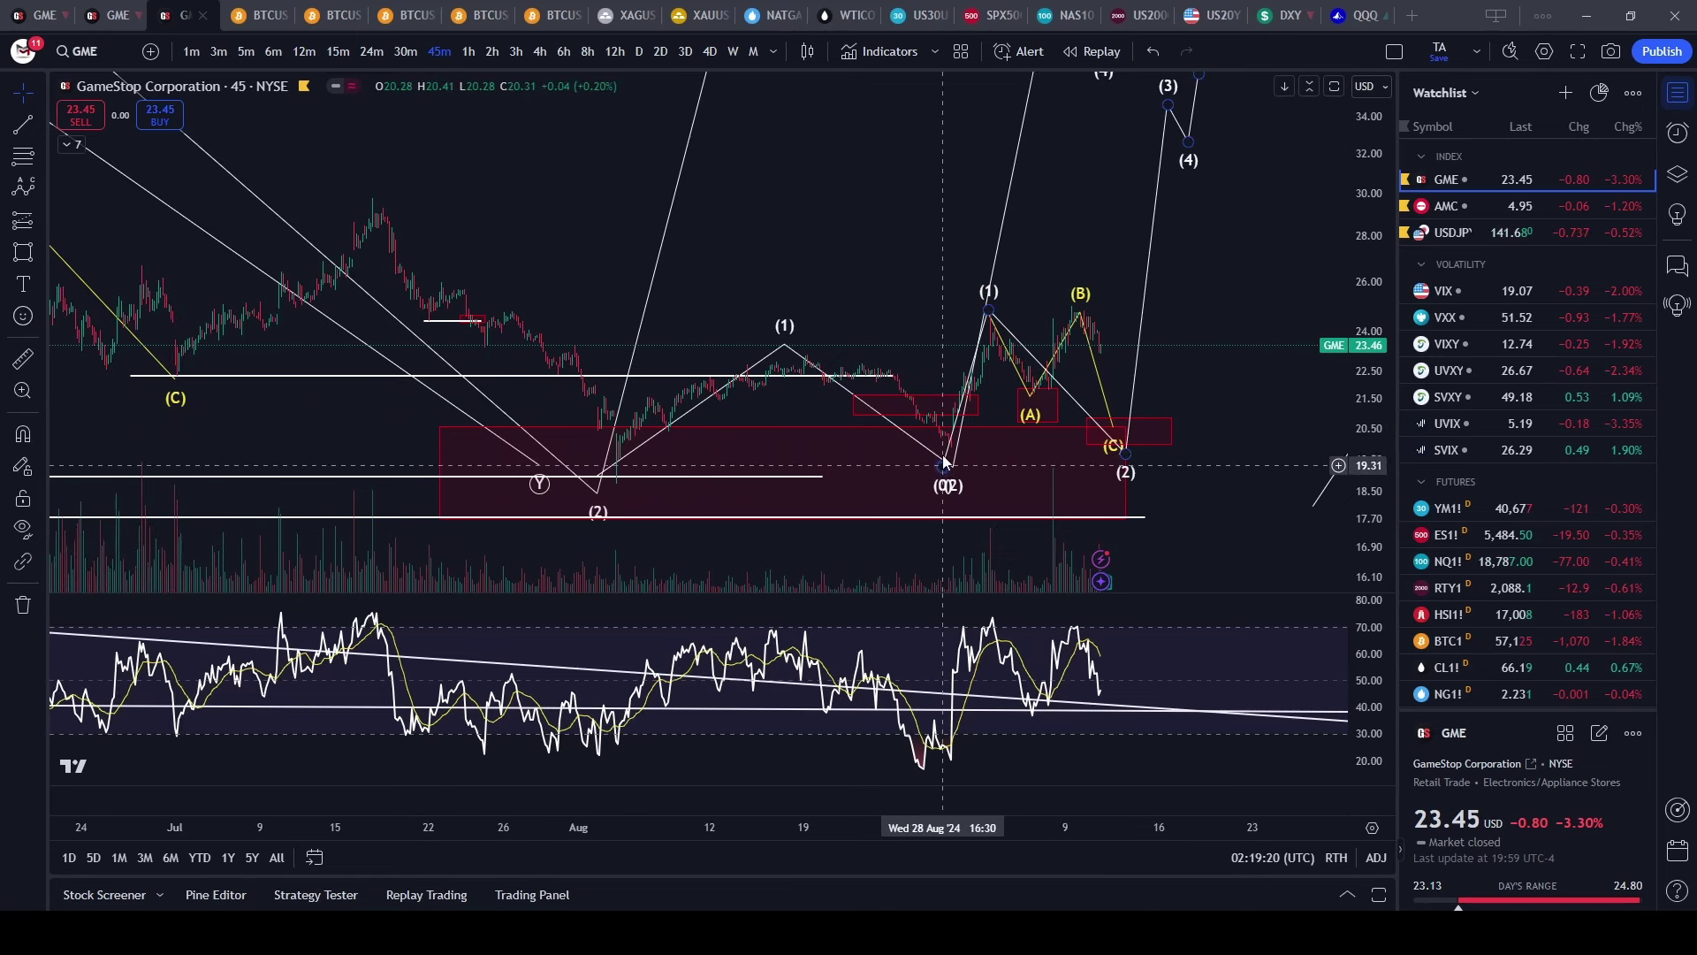
left_click_drag(944, 471, 954, 432)
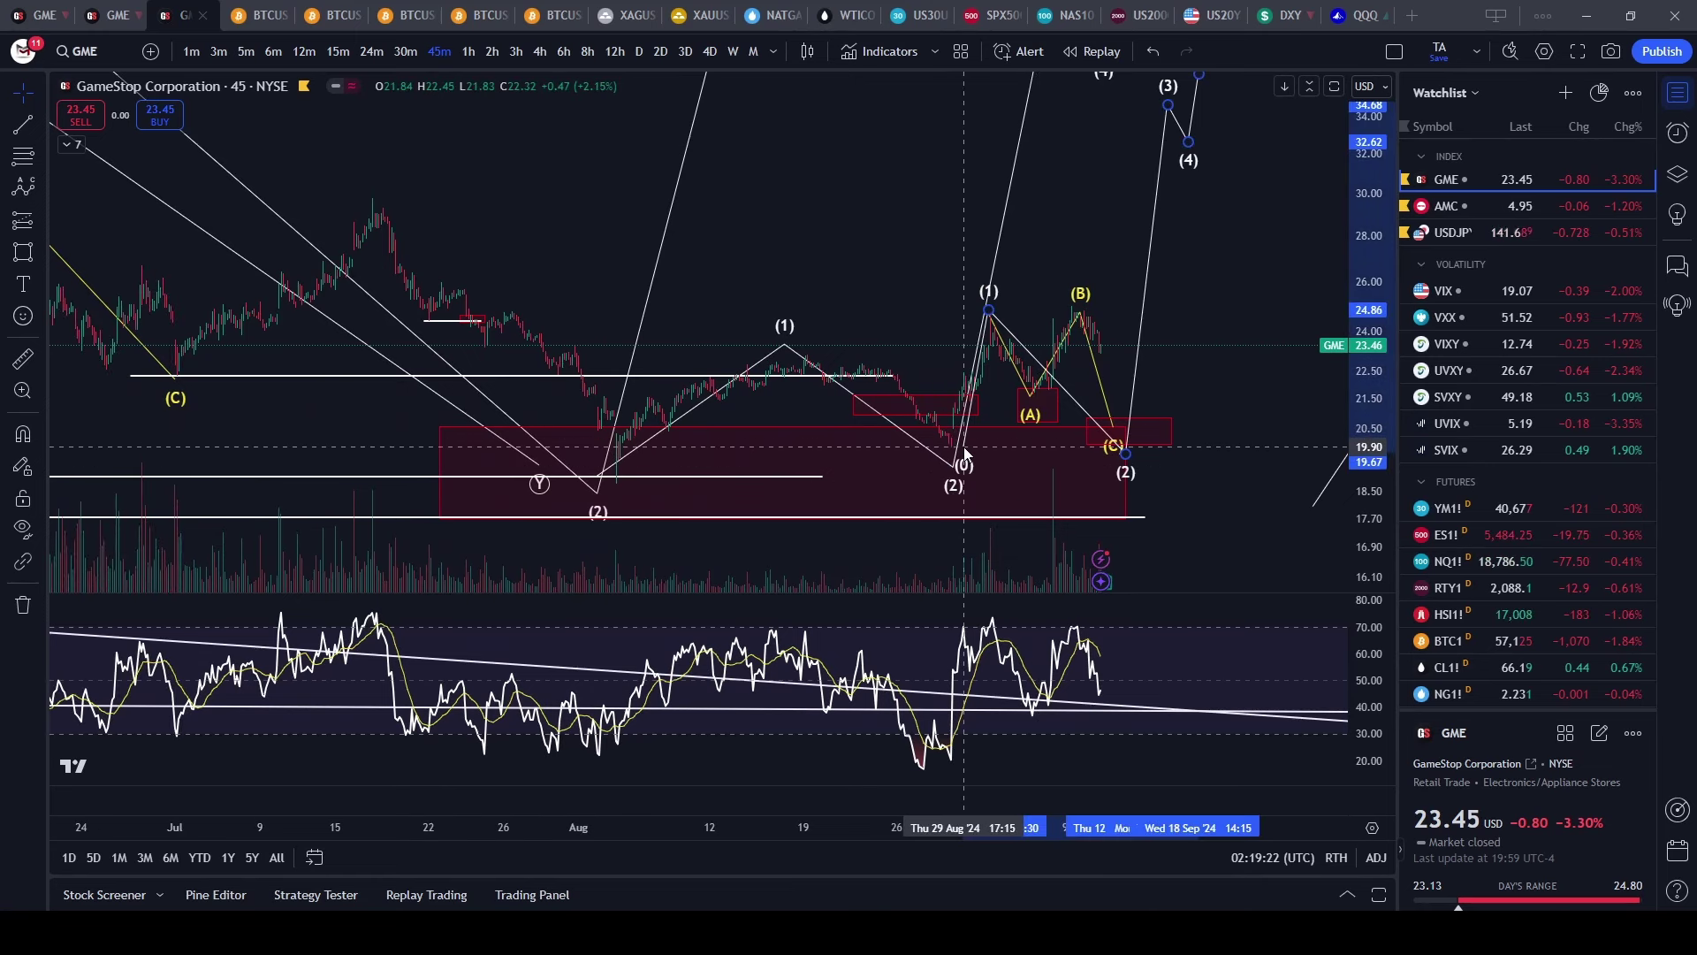
scroll(947, 379, "up", 3)
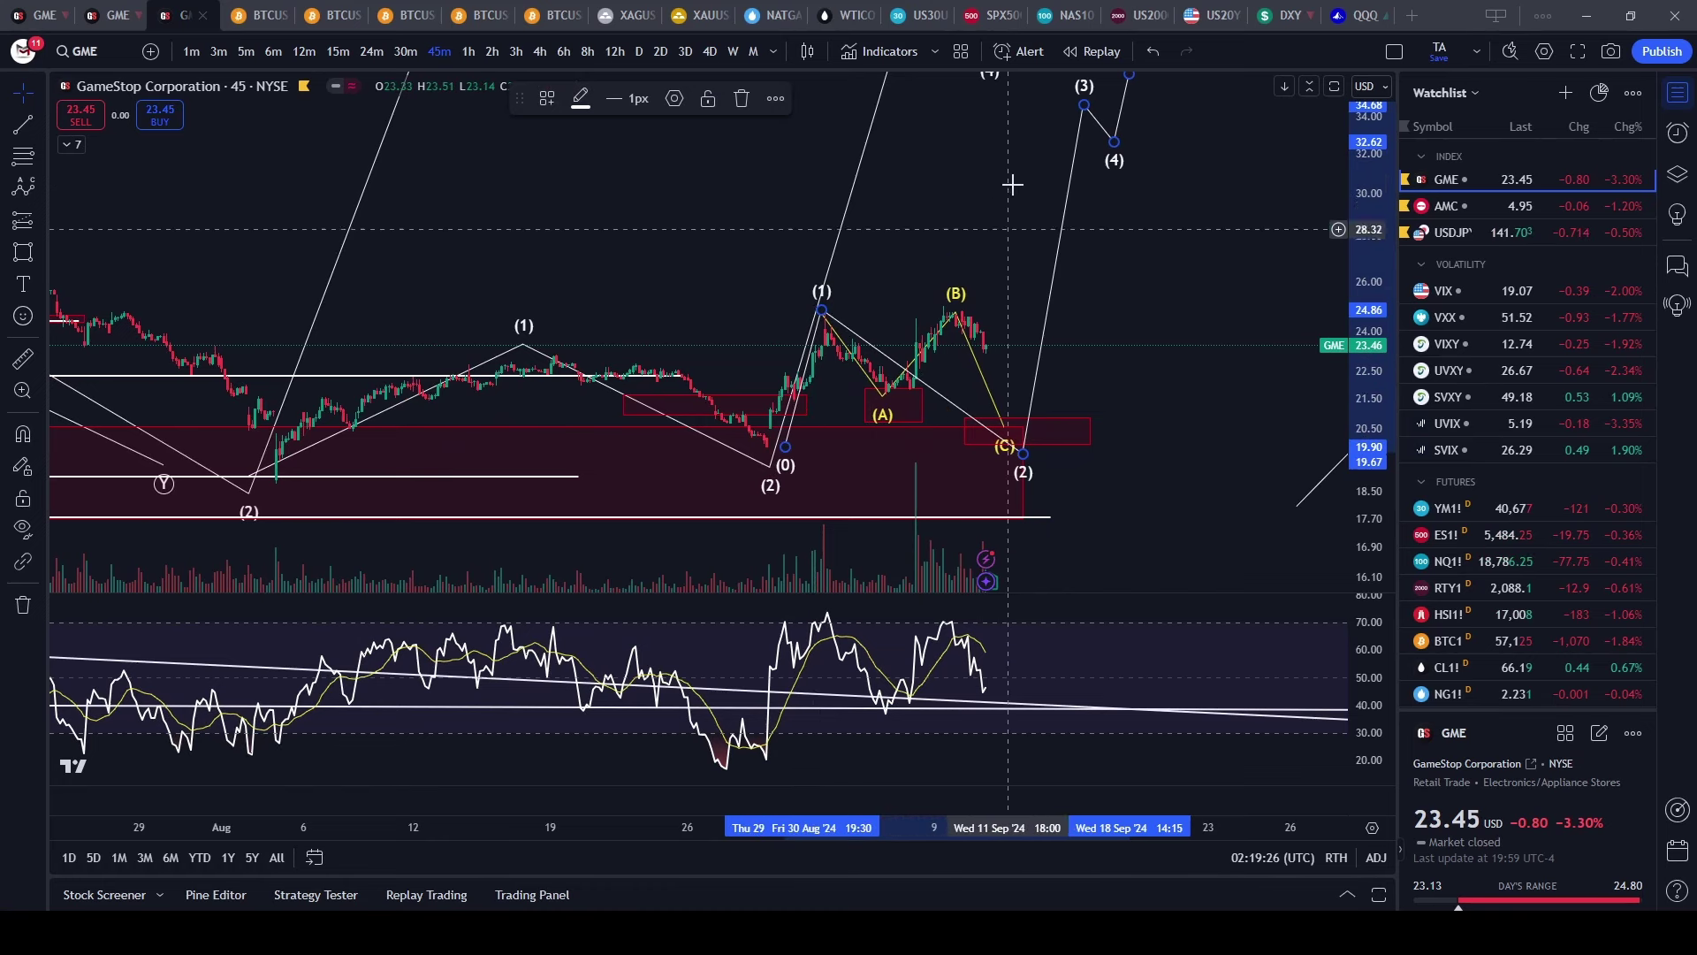
- Fine-tune wave (B) of the yellow correction against the September 9 high on the 45-minute chart
scroll(1012, 189, "down", 4)
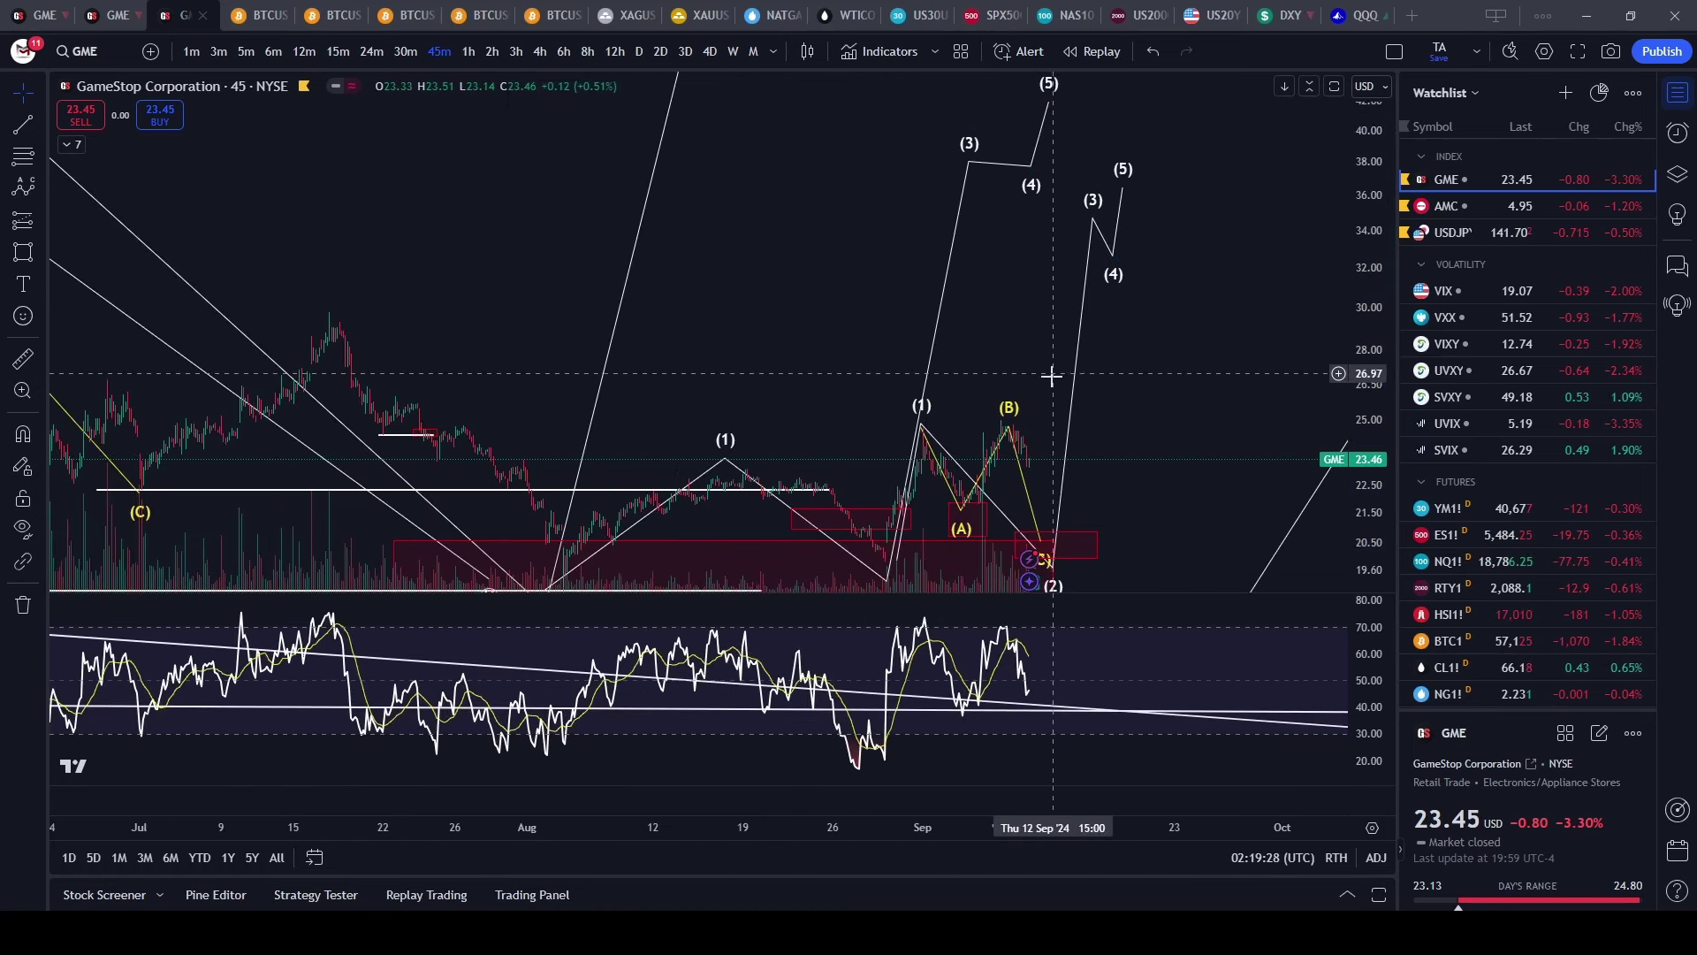
scroll(1051, 378, "up", 1)
mouse_move(948, 387)
left_mouse_down()
mouse_move(955, 276)
mouse_move(996, 332)
left_mouse_up()
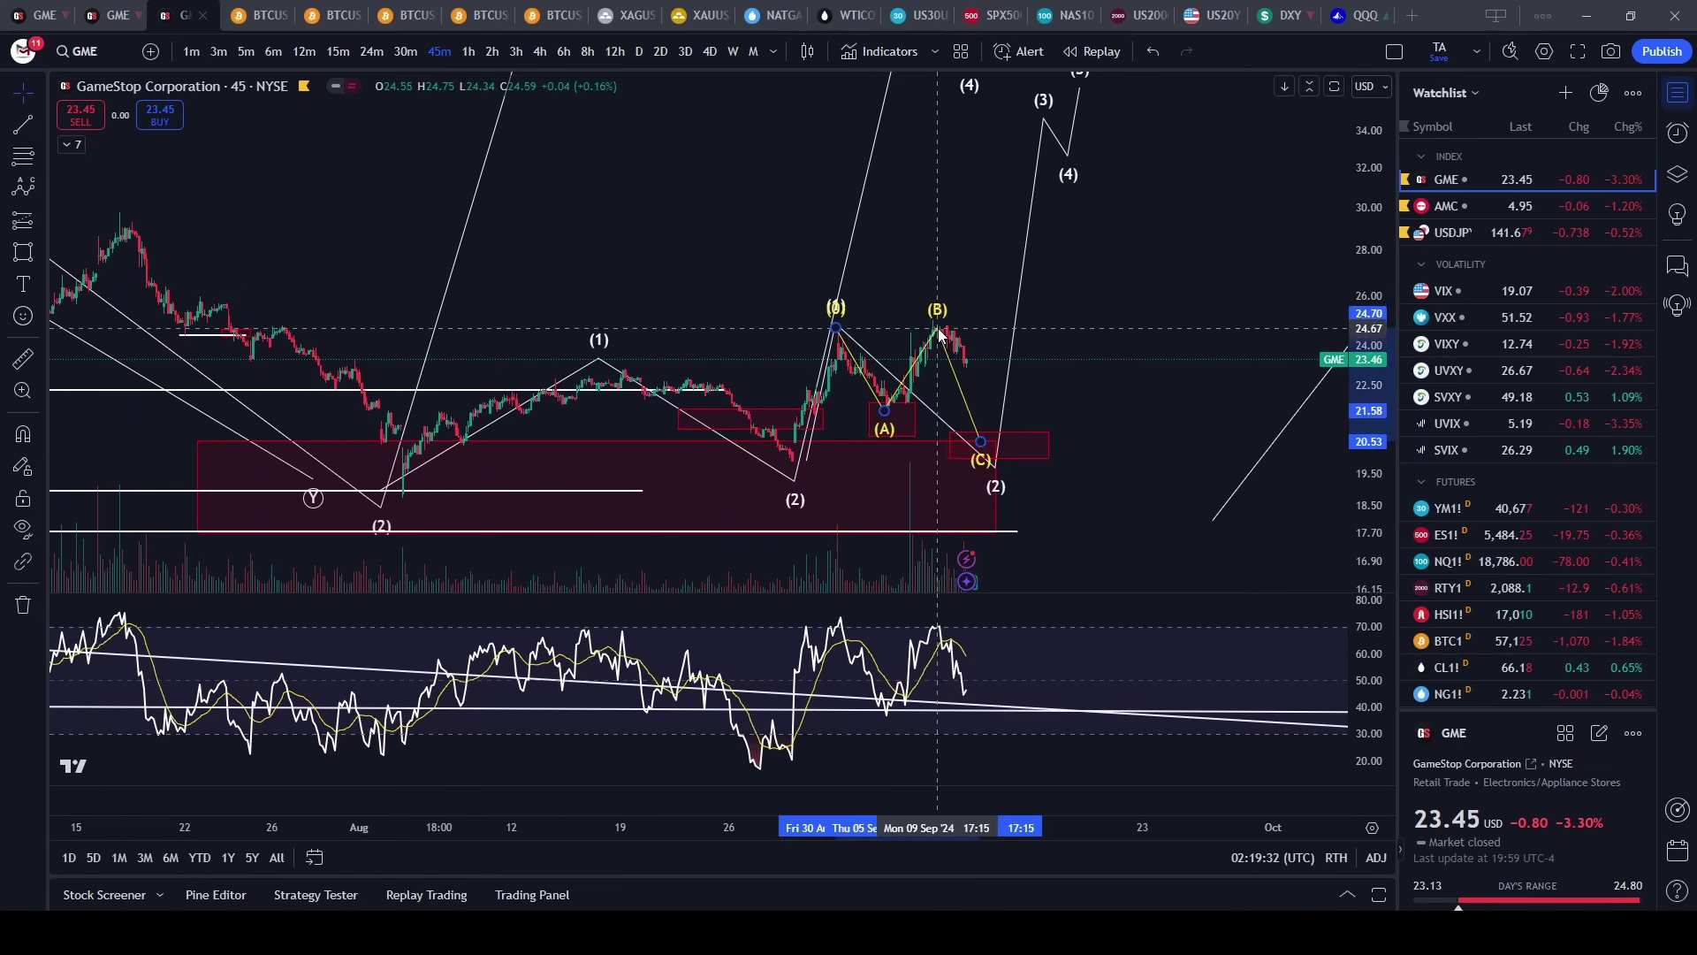
left_click(953, 269)
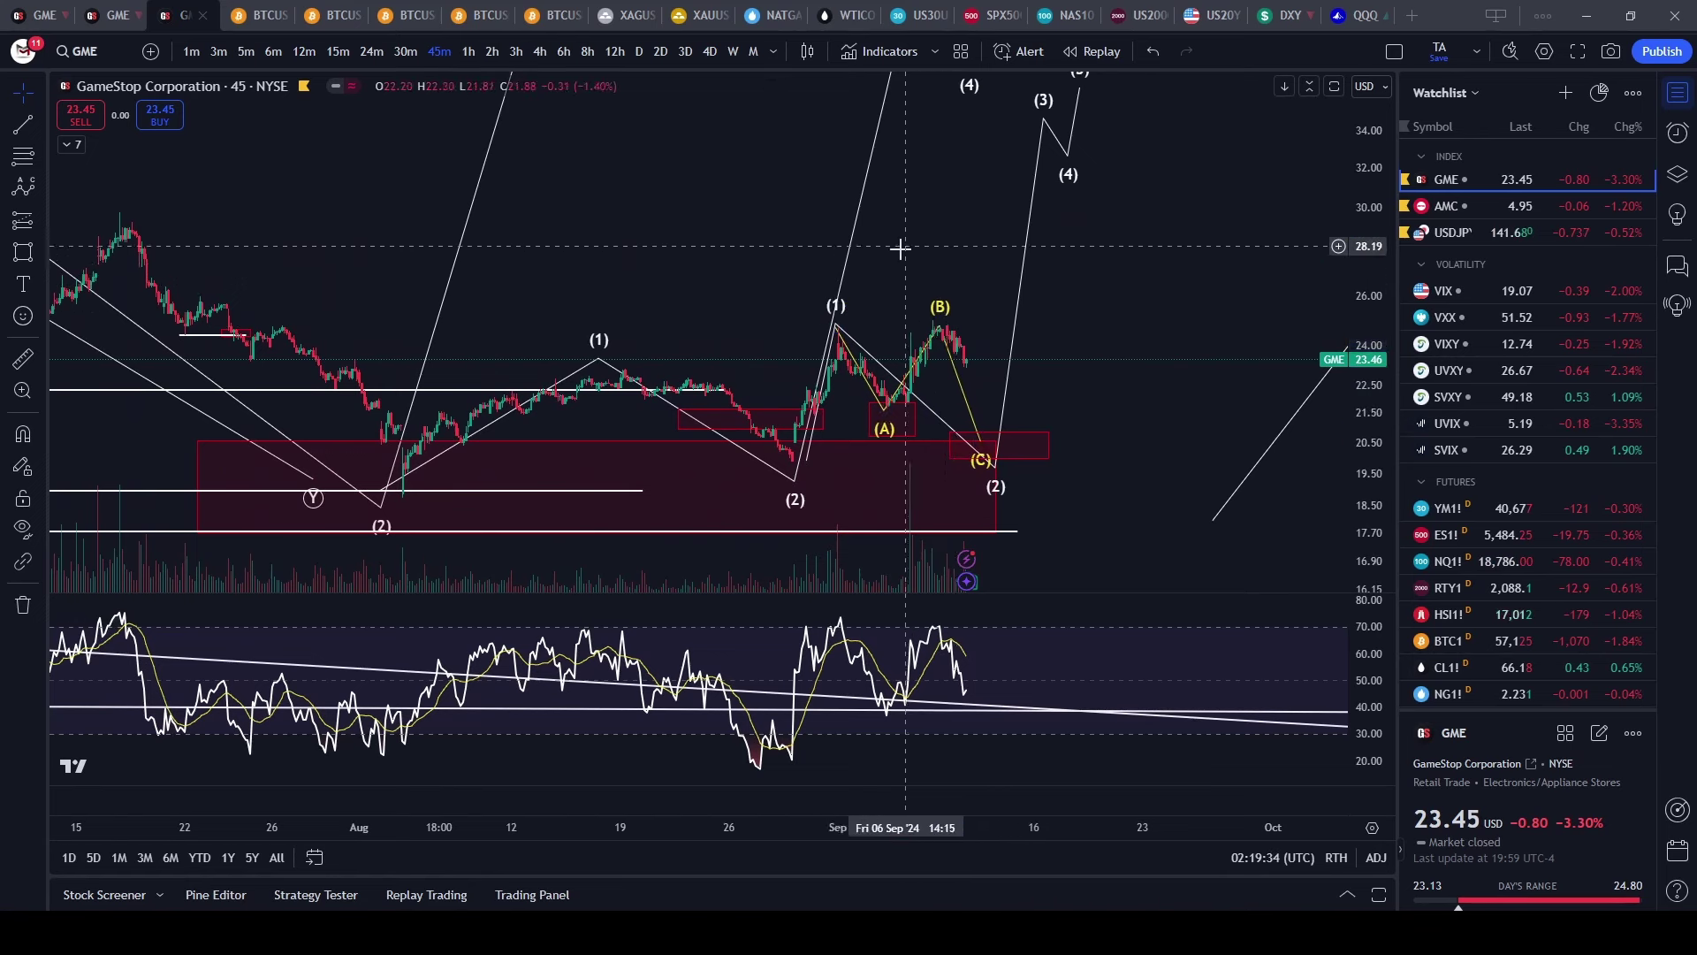
- Reposition the starting point (0) of the lower projected impulse to about 20.01 on August 27
scroll(682, 542, "up", 1)
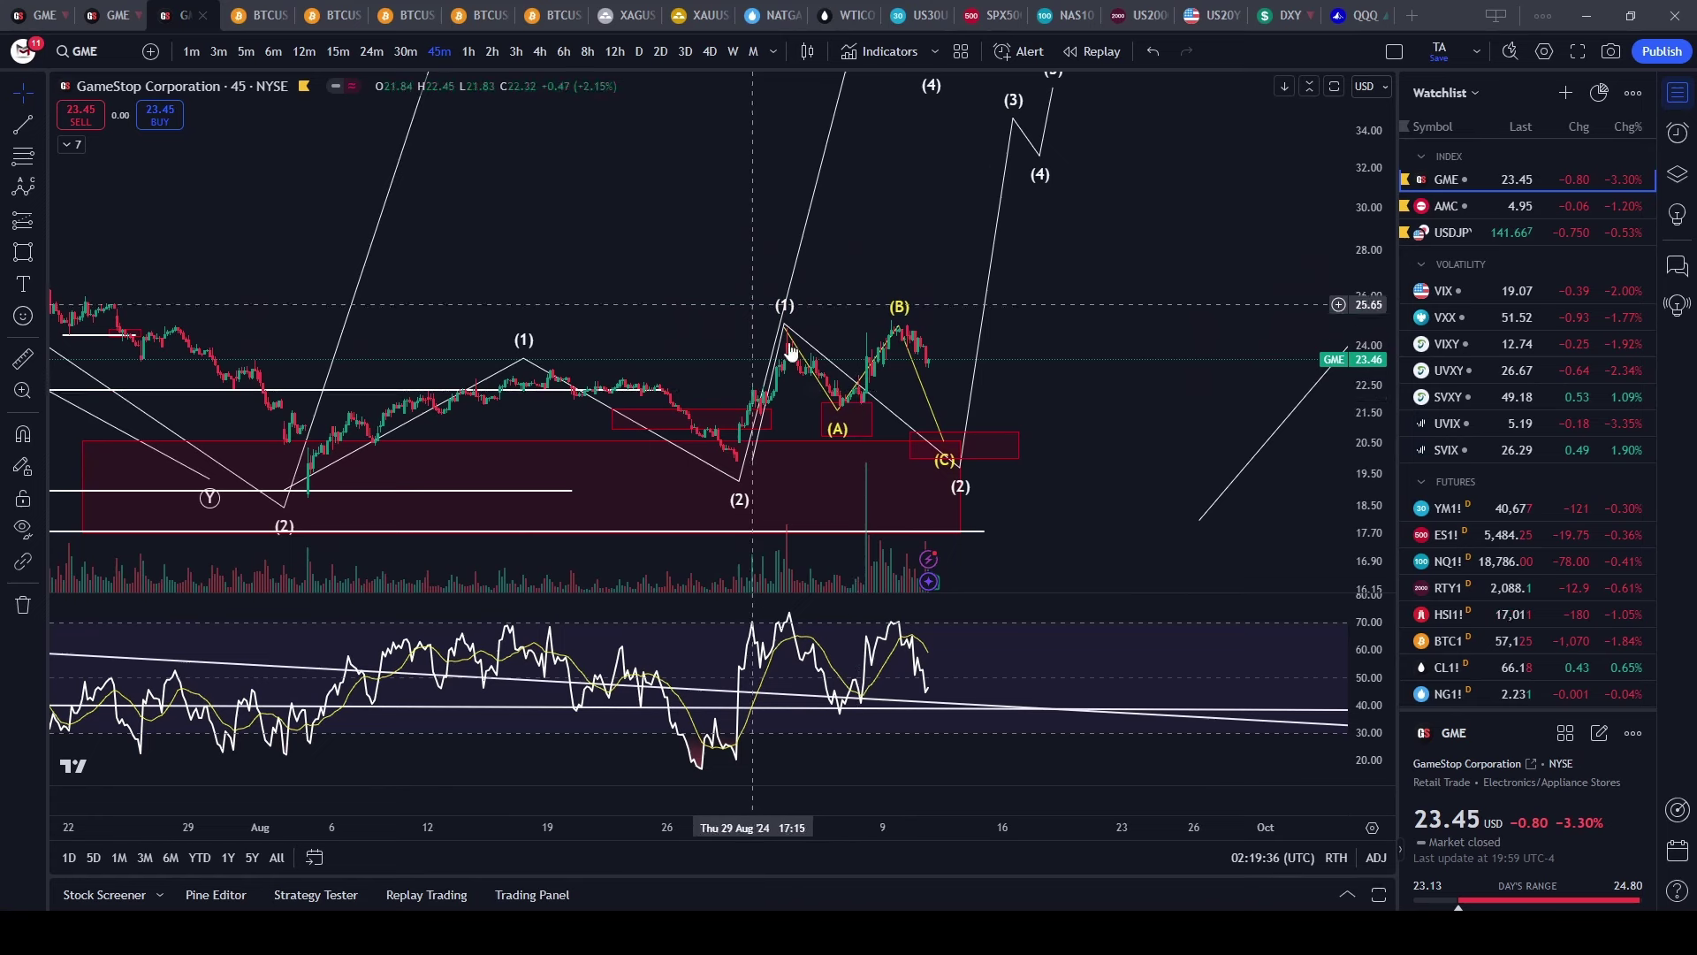
scroll(1005, 368, "down", 4)
scroll(819, 409, "up", 3)
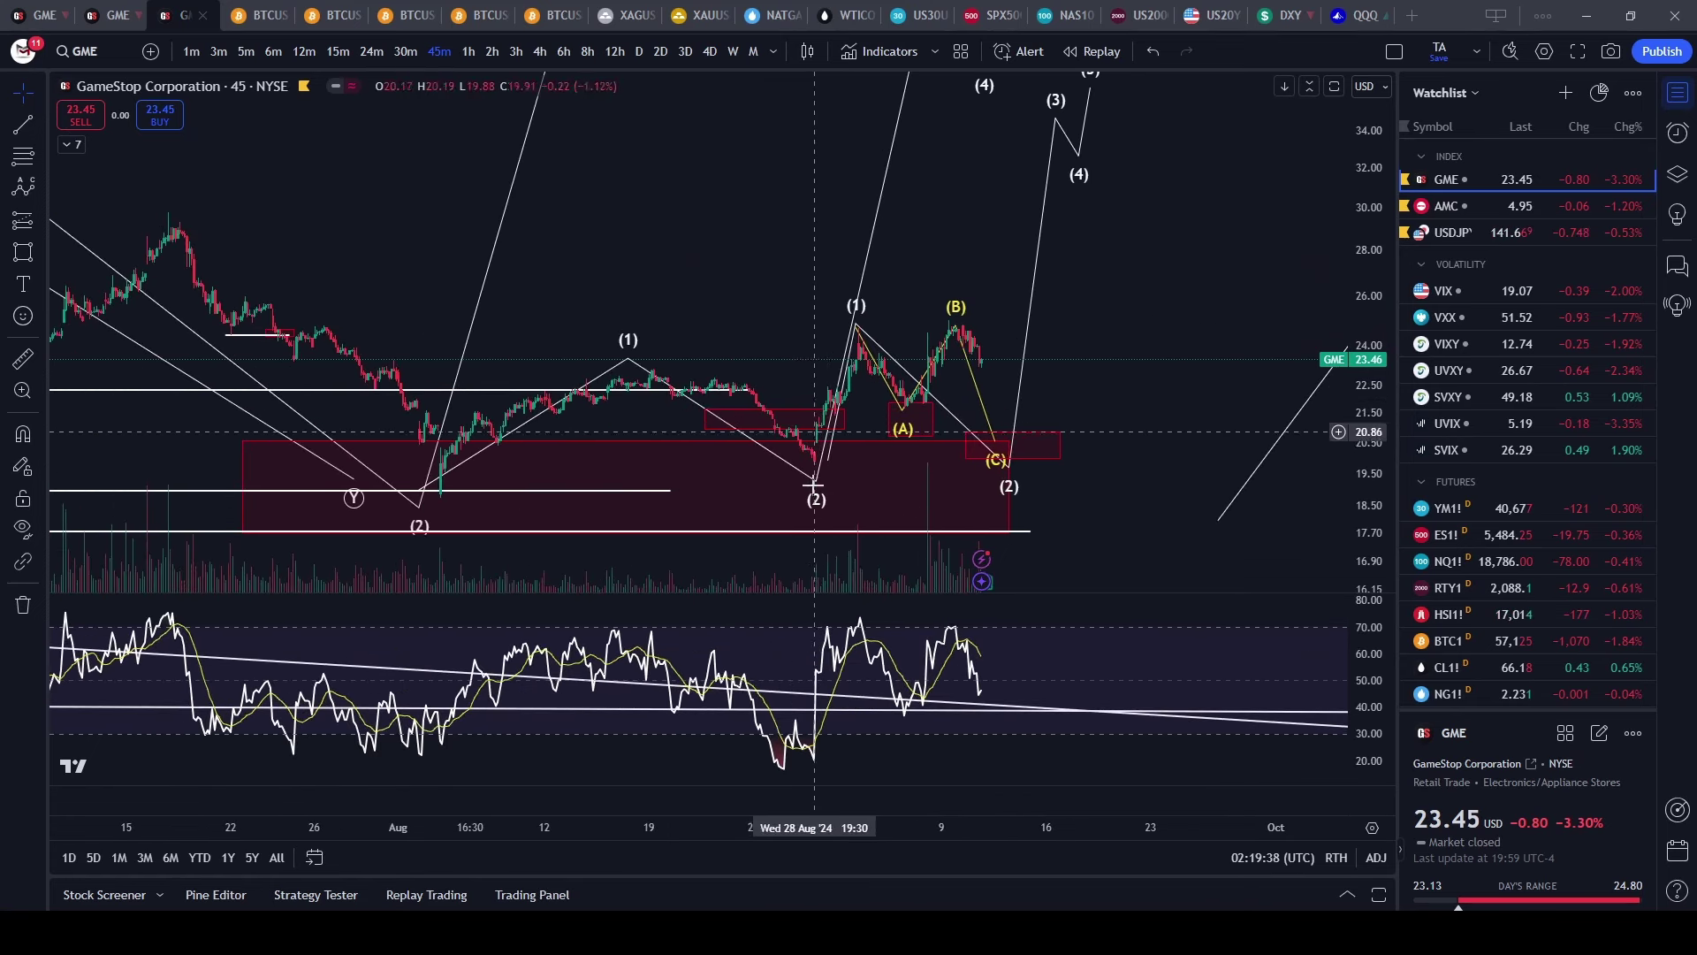
left_click_drag(829, 463, 794, 465)
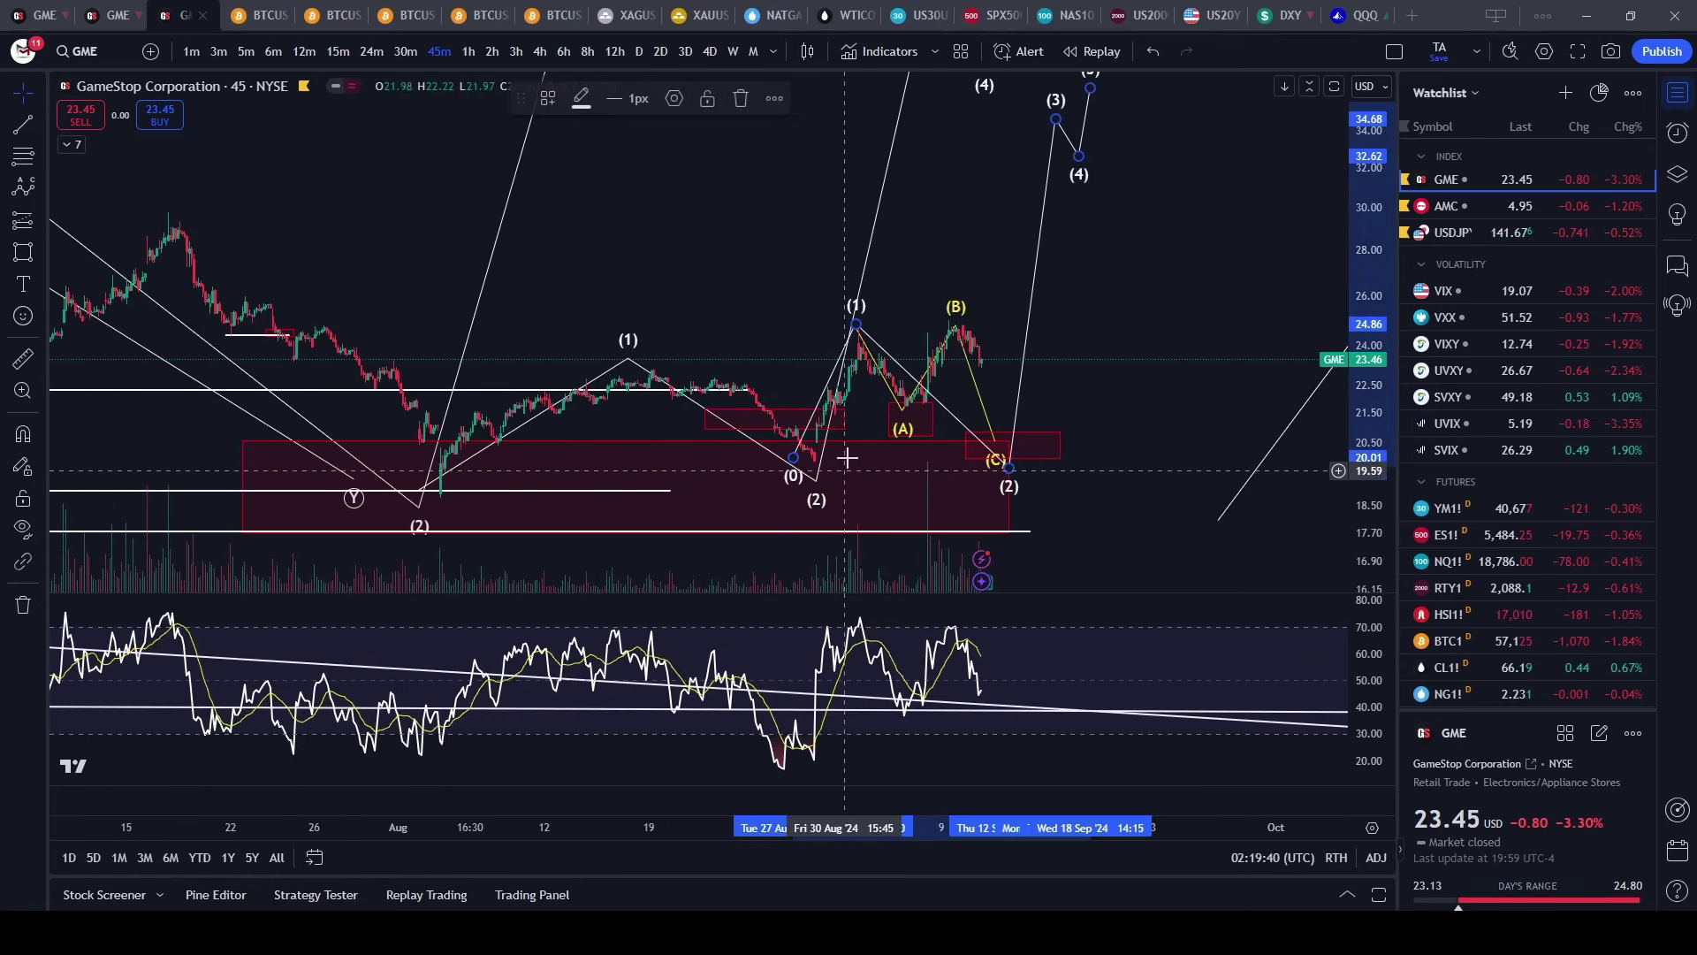
- Examine the late-July decline around the short white support line and the small red zone beside it
scroll(853, 369, "down", 4)
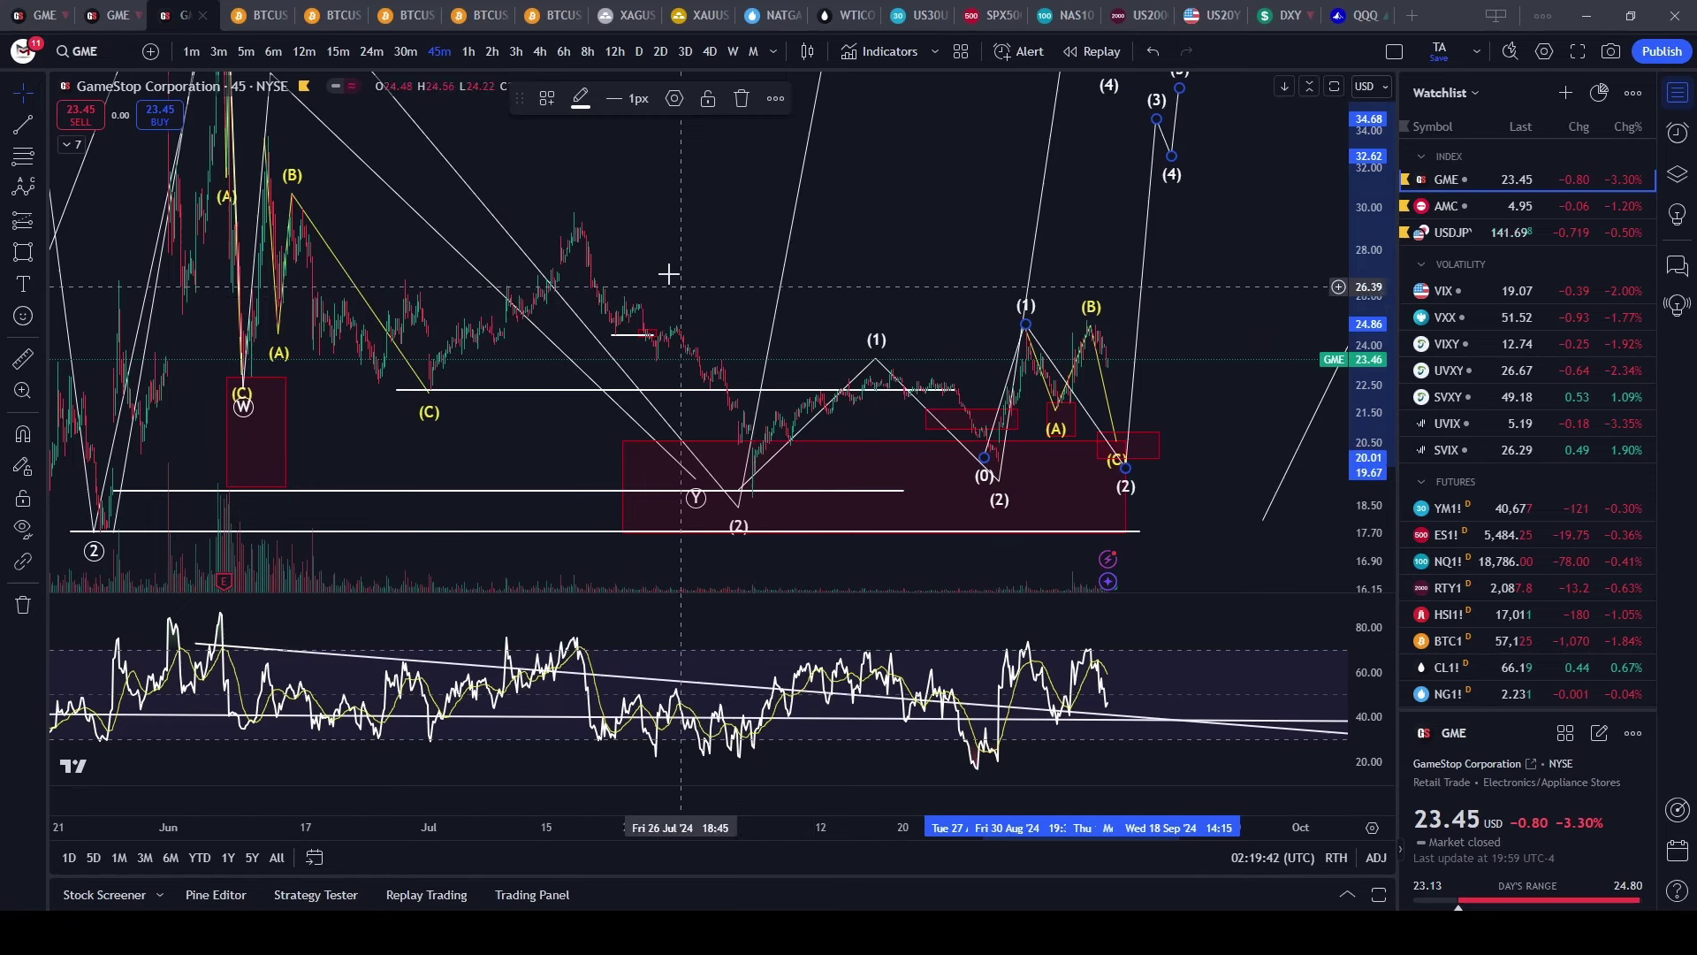
left_click_drag(693, 271, 886, 220)
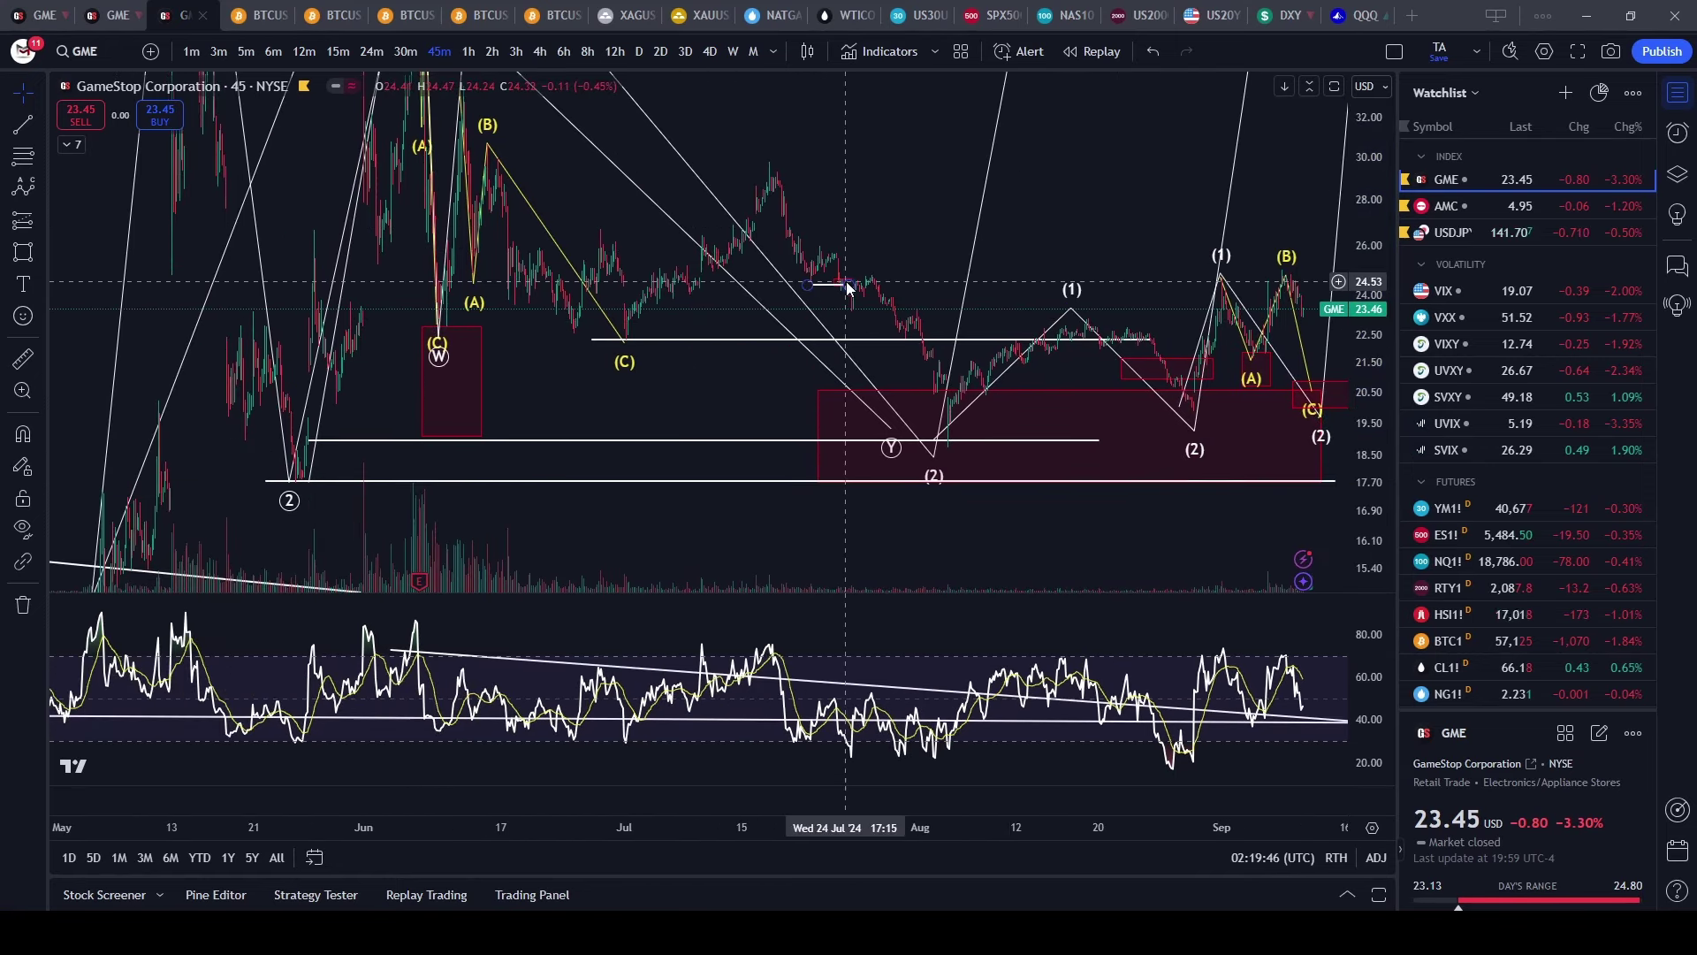
left_click_drag(887, 204, 767, 221)
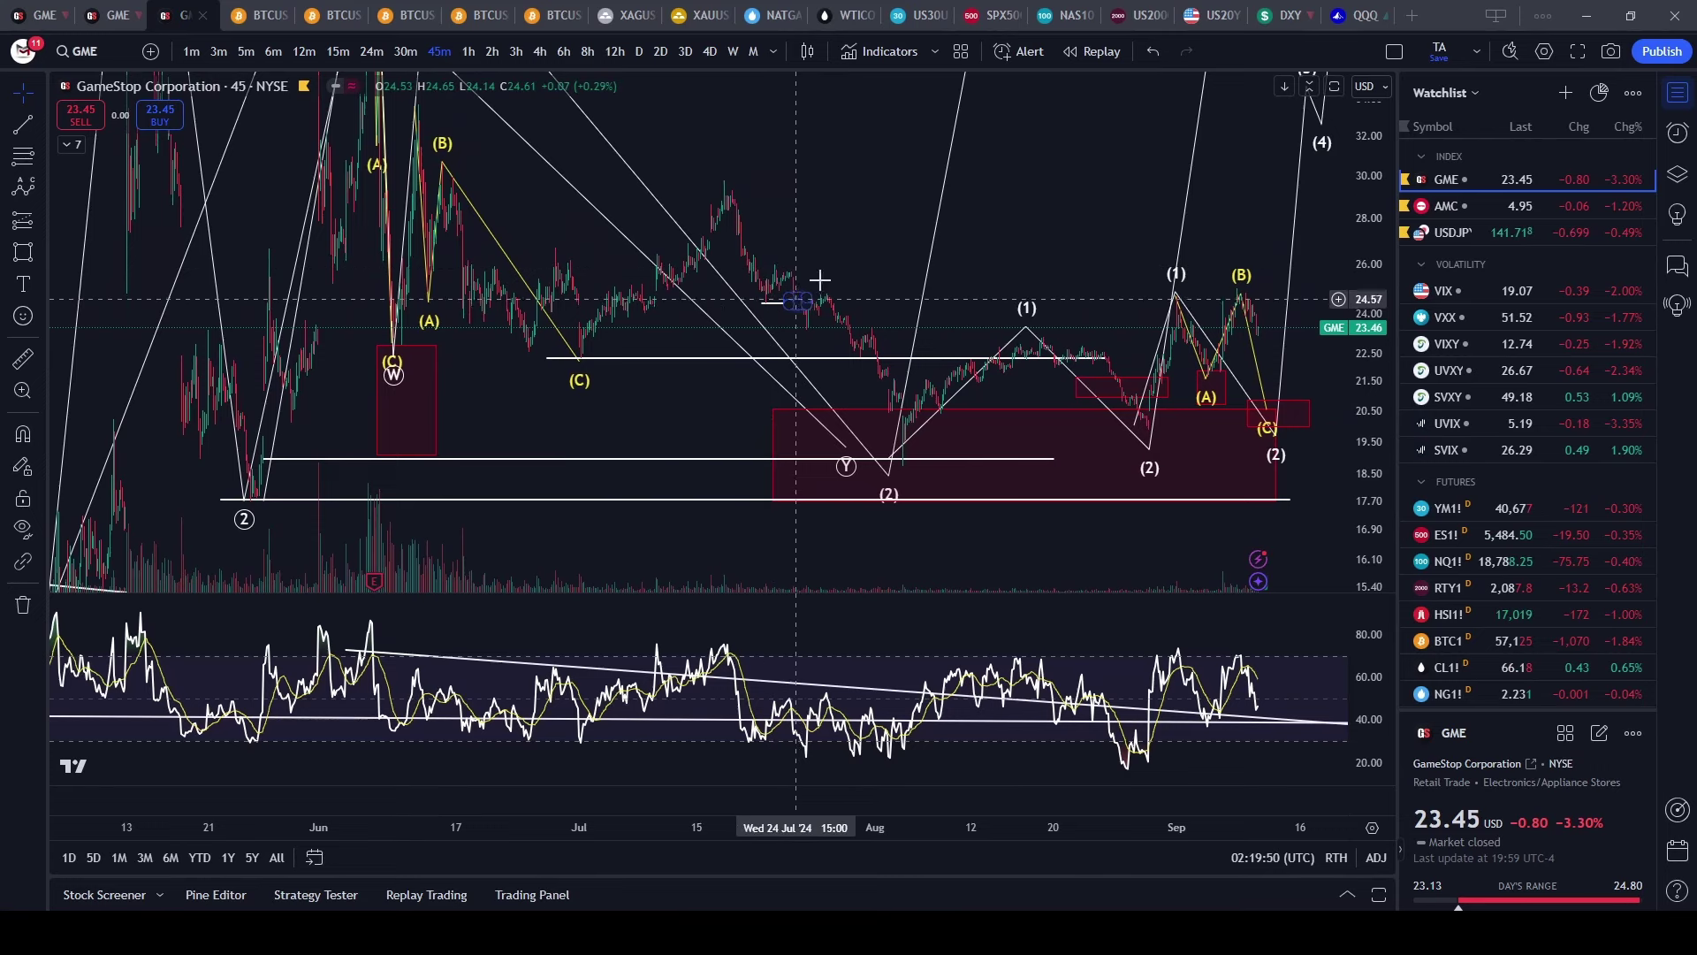
scroll(806, 295, "up", 3)
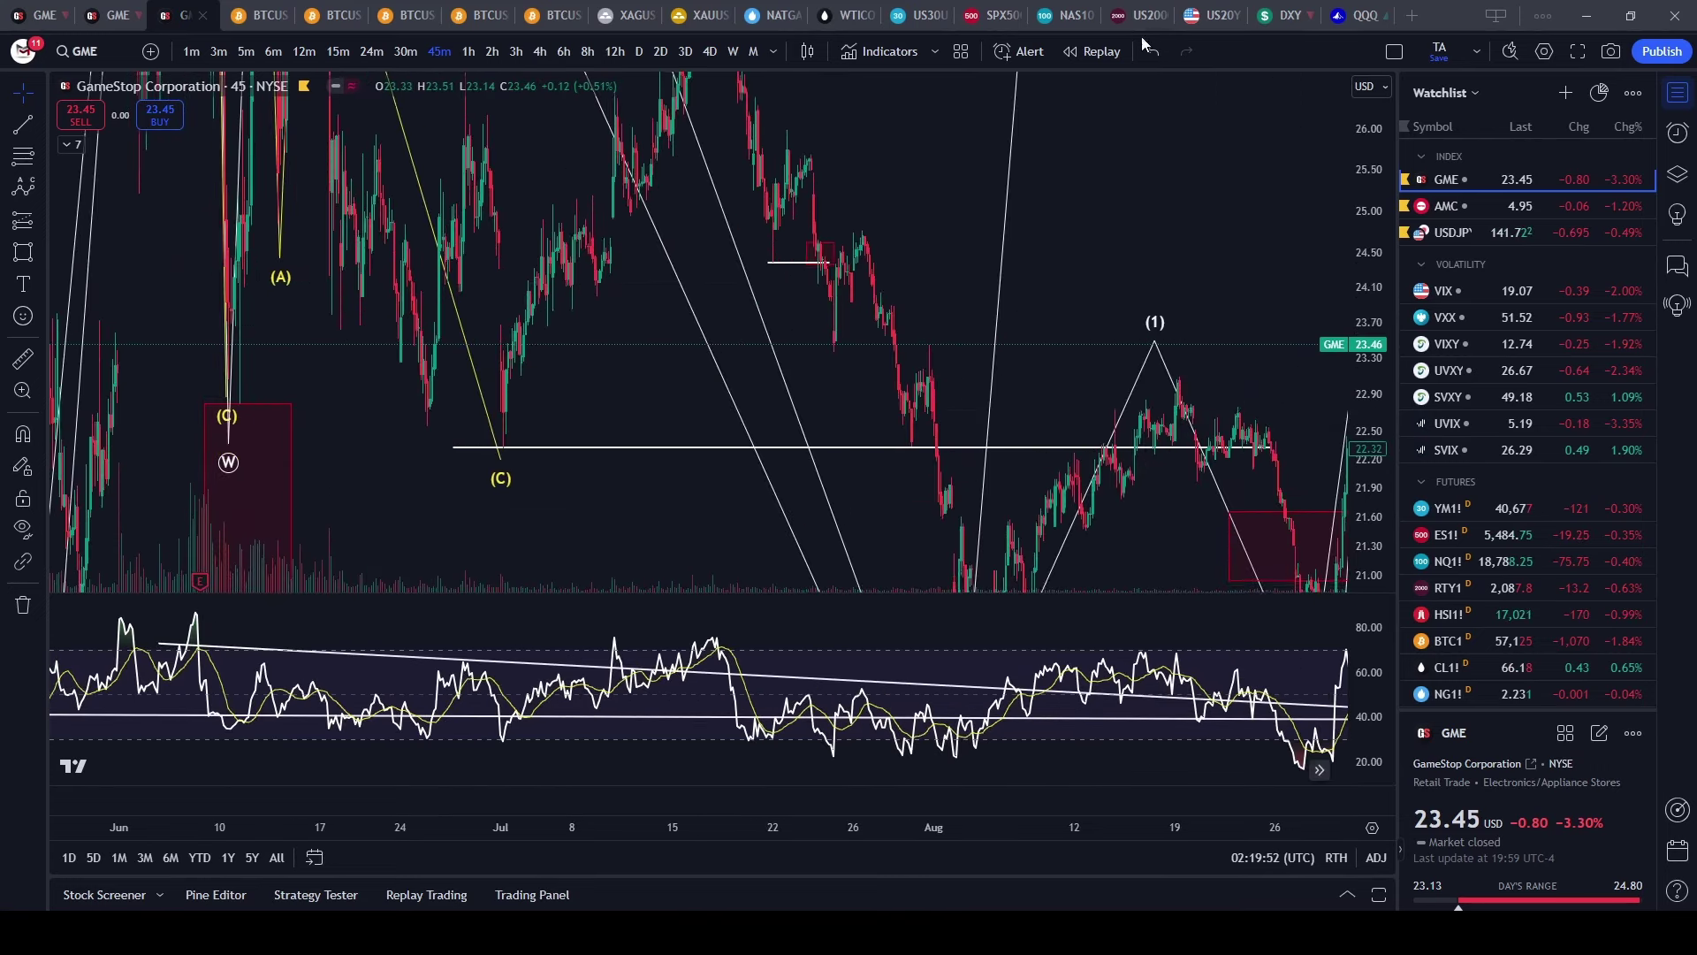
scroll(757, 262, "up", 5)
left_click_drag(481, 190, 784, 239)
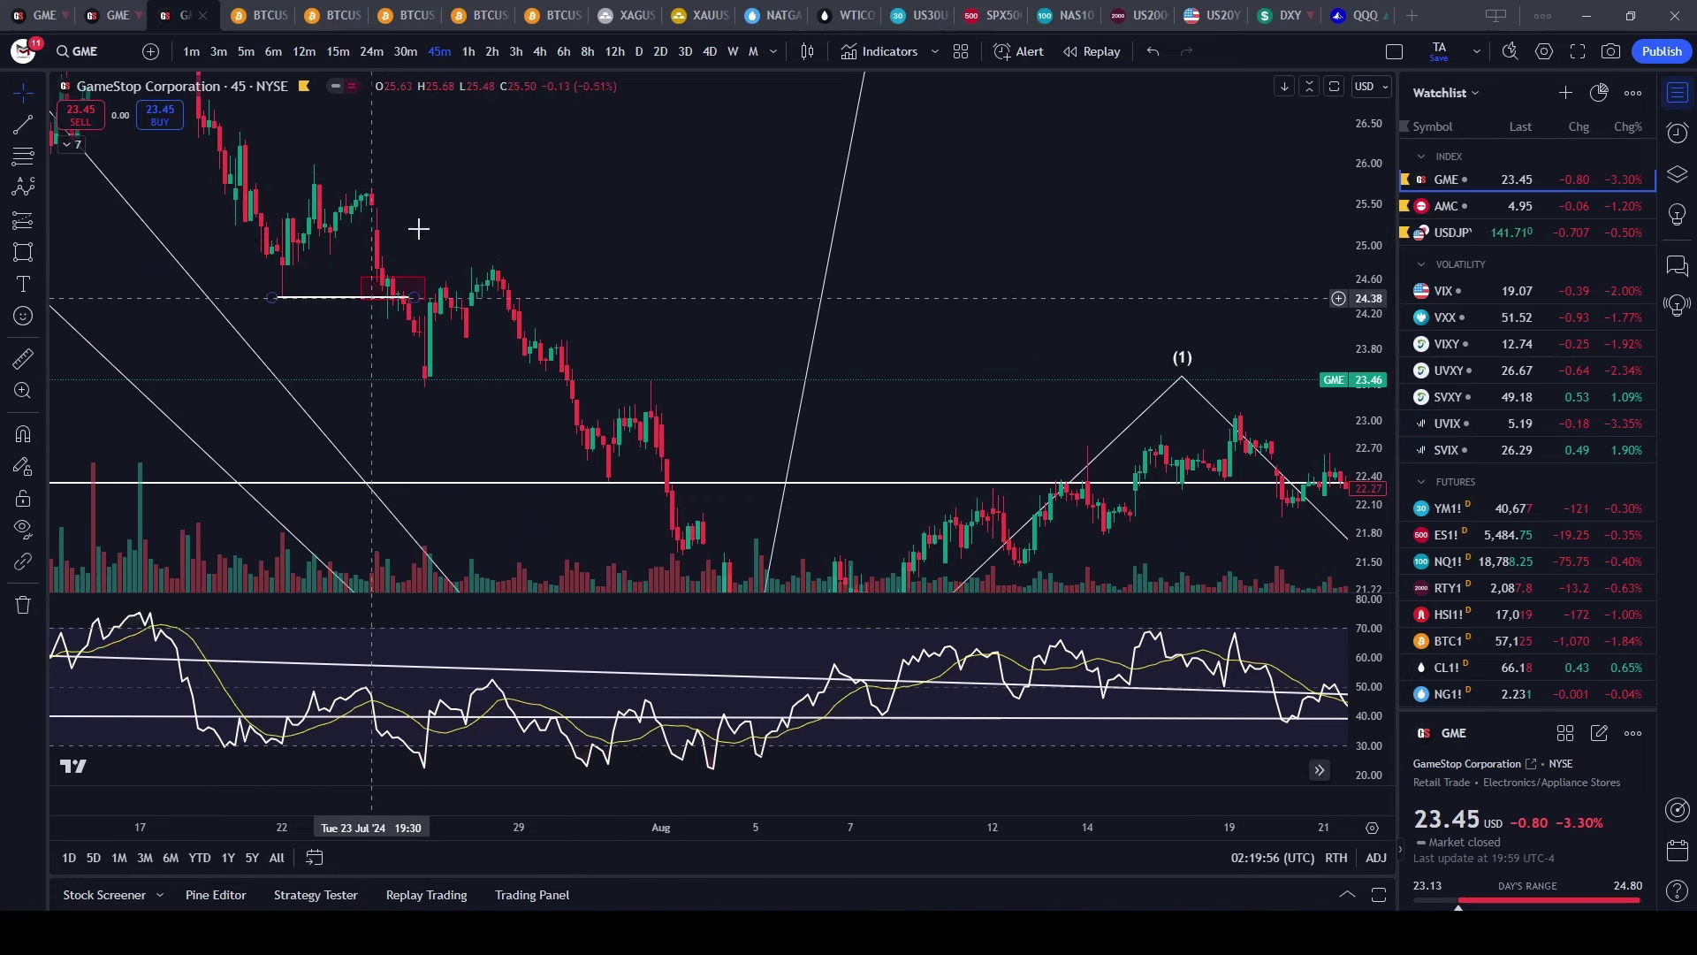
left_click_drag(396, 267, 570, 264)
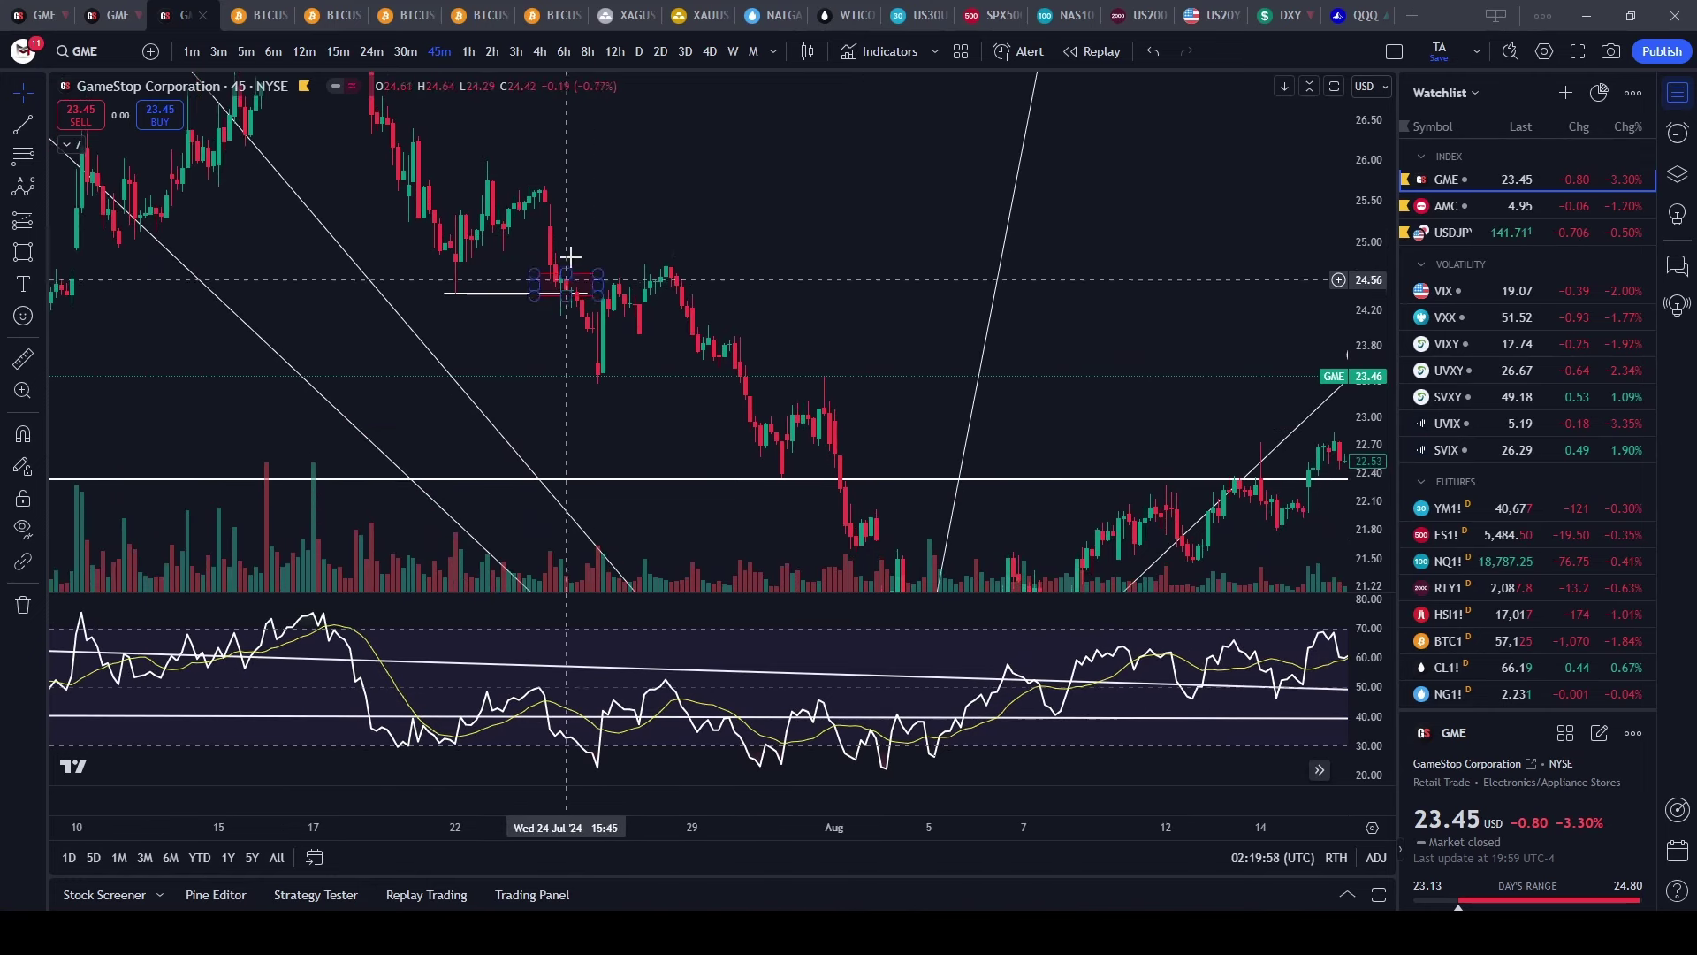
left_click_drag(778, 171, 725, 174)
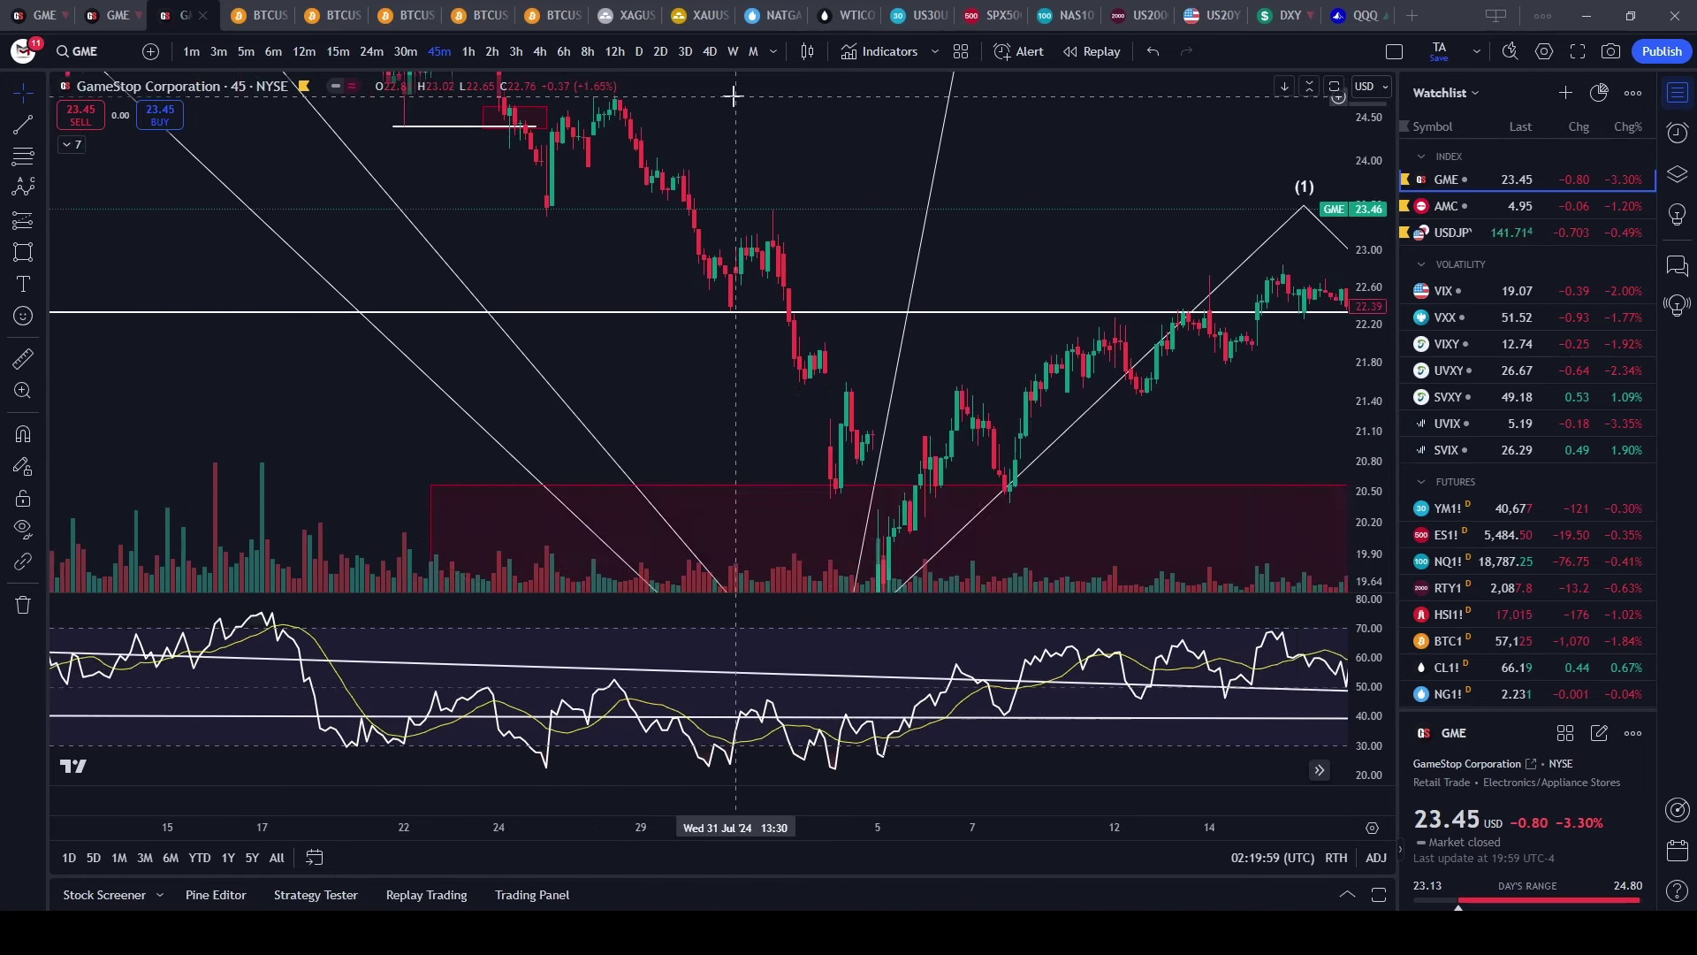
- Measure the price drop from the small red zone in late July to the August 5 low
left_click(548, 126, "shift")
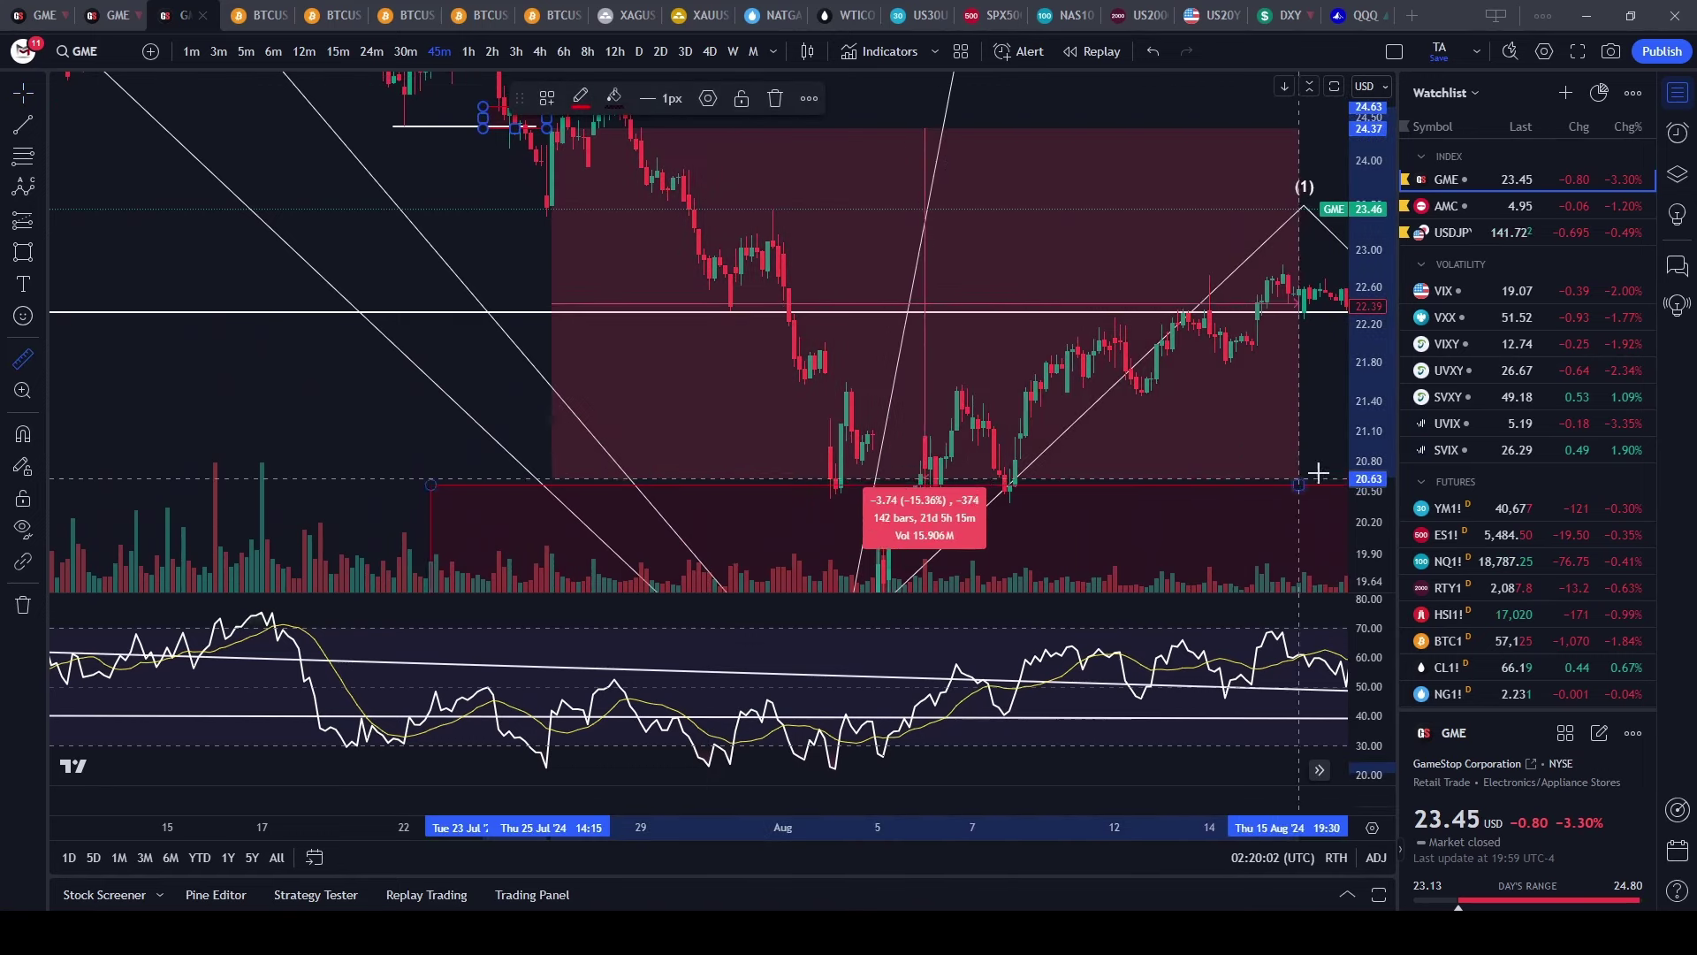
left_click_drag(1373, 464, 1372, 588)
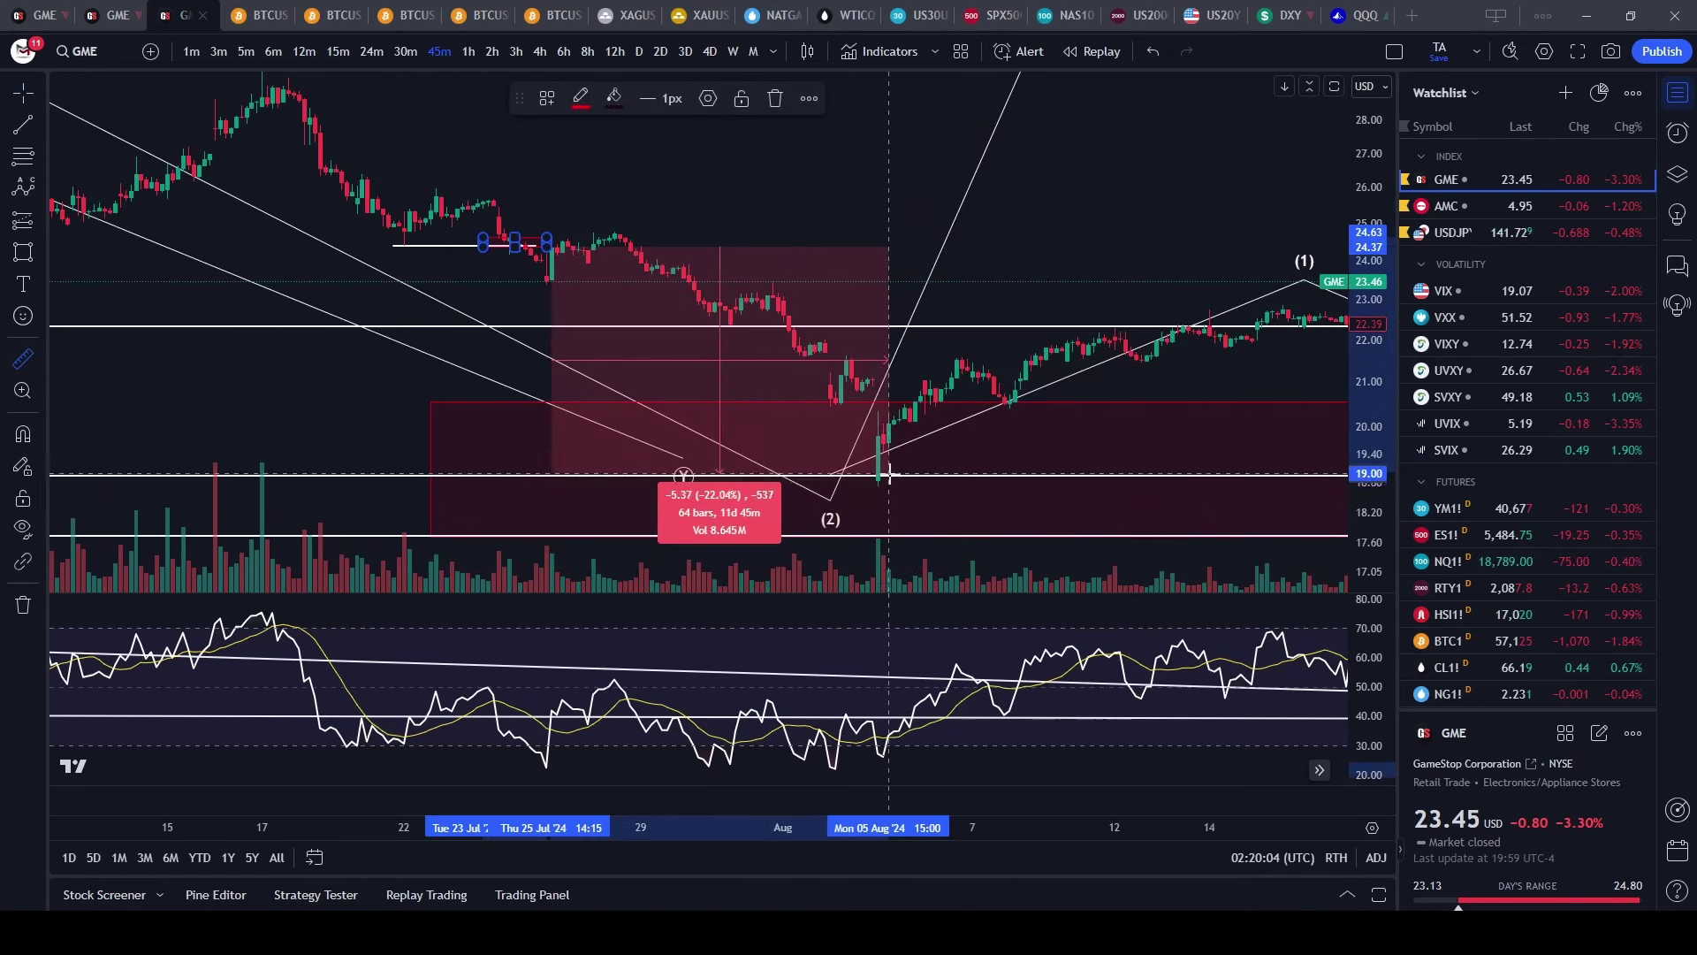
left_click(889, 475)
scroll(1030, 197, "down", 7)
left_click_drag(998, 165, 609, 112)
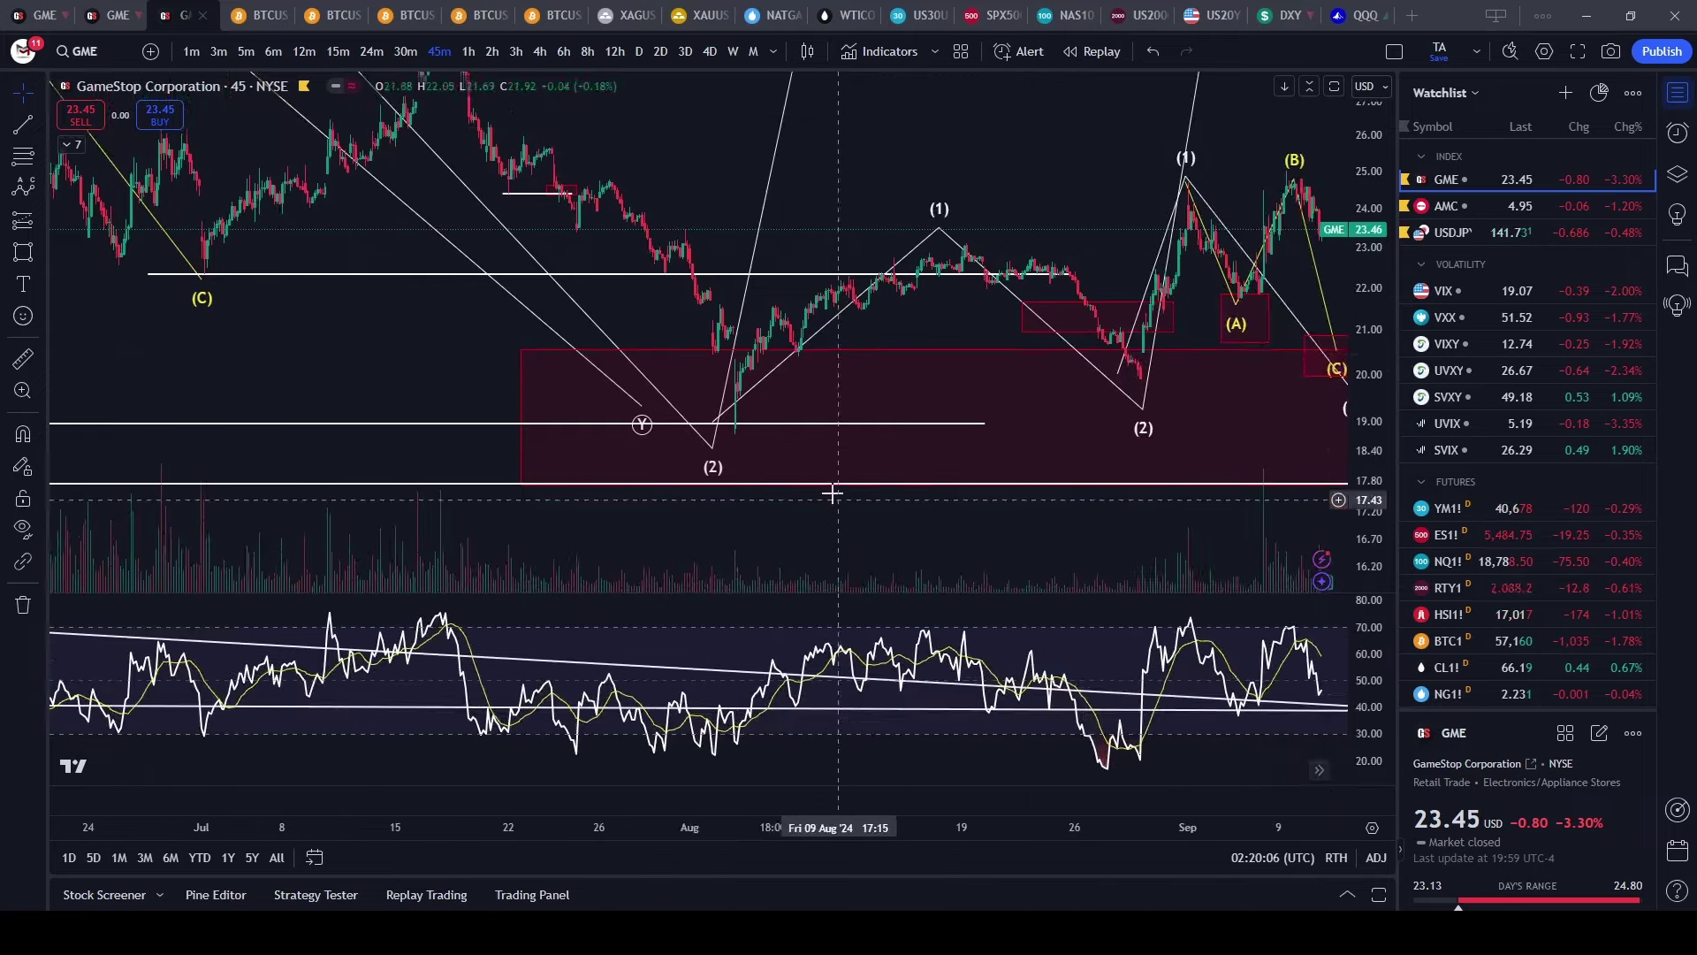
- Examine the wave count since the summer, the red wave (C) target zone and the projected waves up to (5) on a wider price scale
scroll(708, 284, "down", 3)
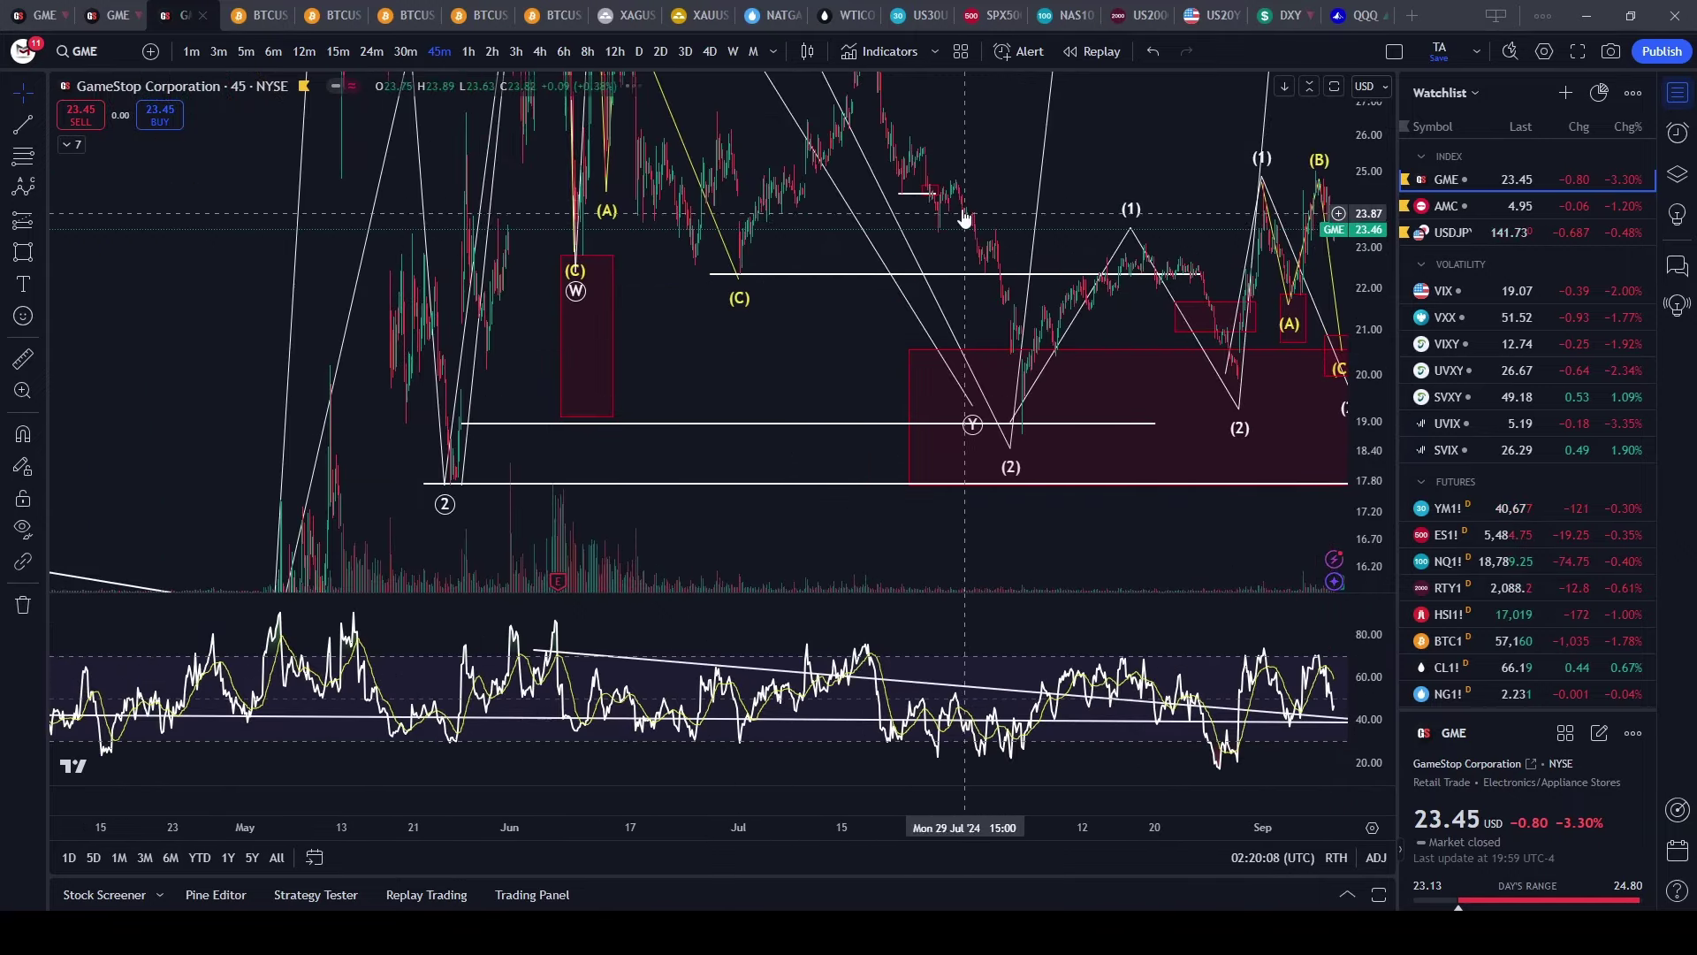
scroll(1076, 378, "up", 3)
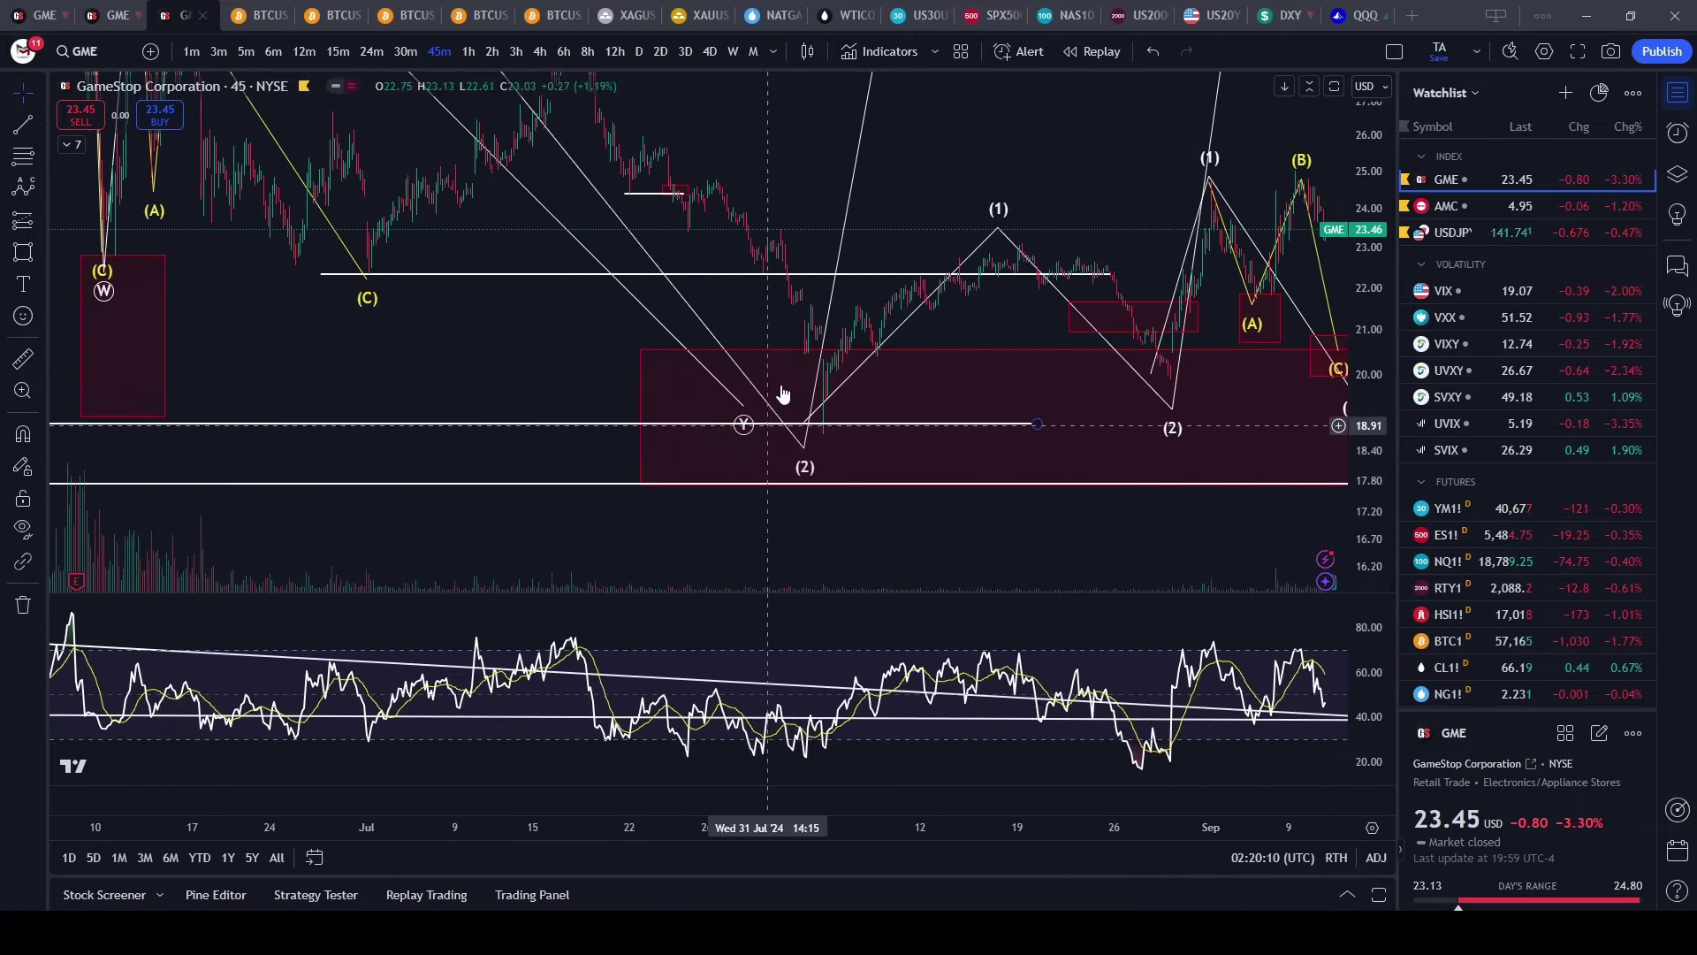
left_click_drag(1065, 211, 712, 277)
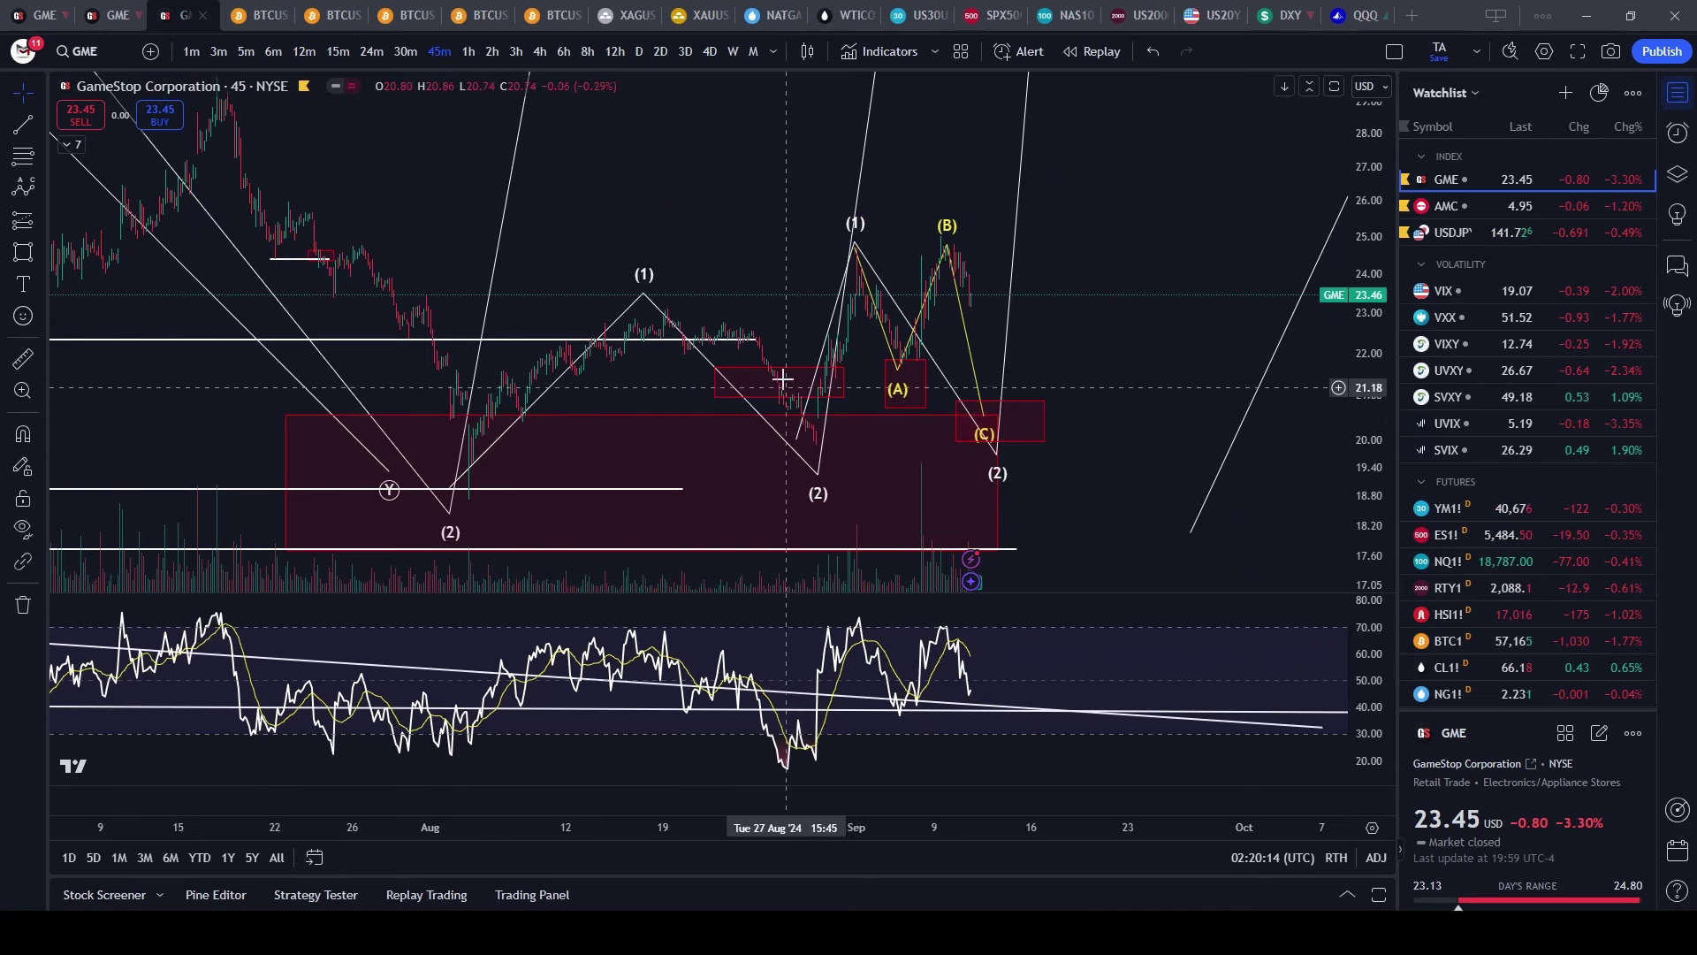
left_click_drag(789, 403, 556, 402)
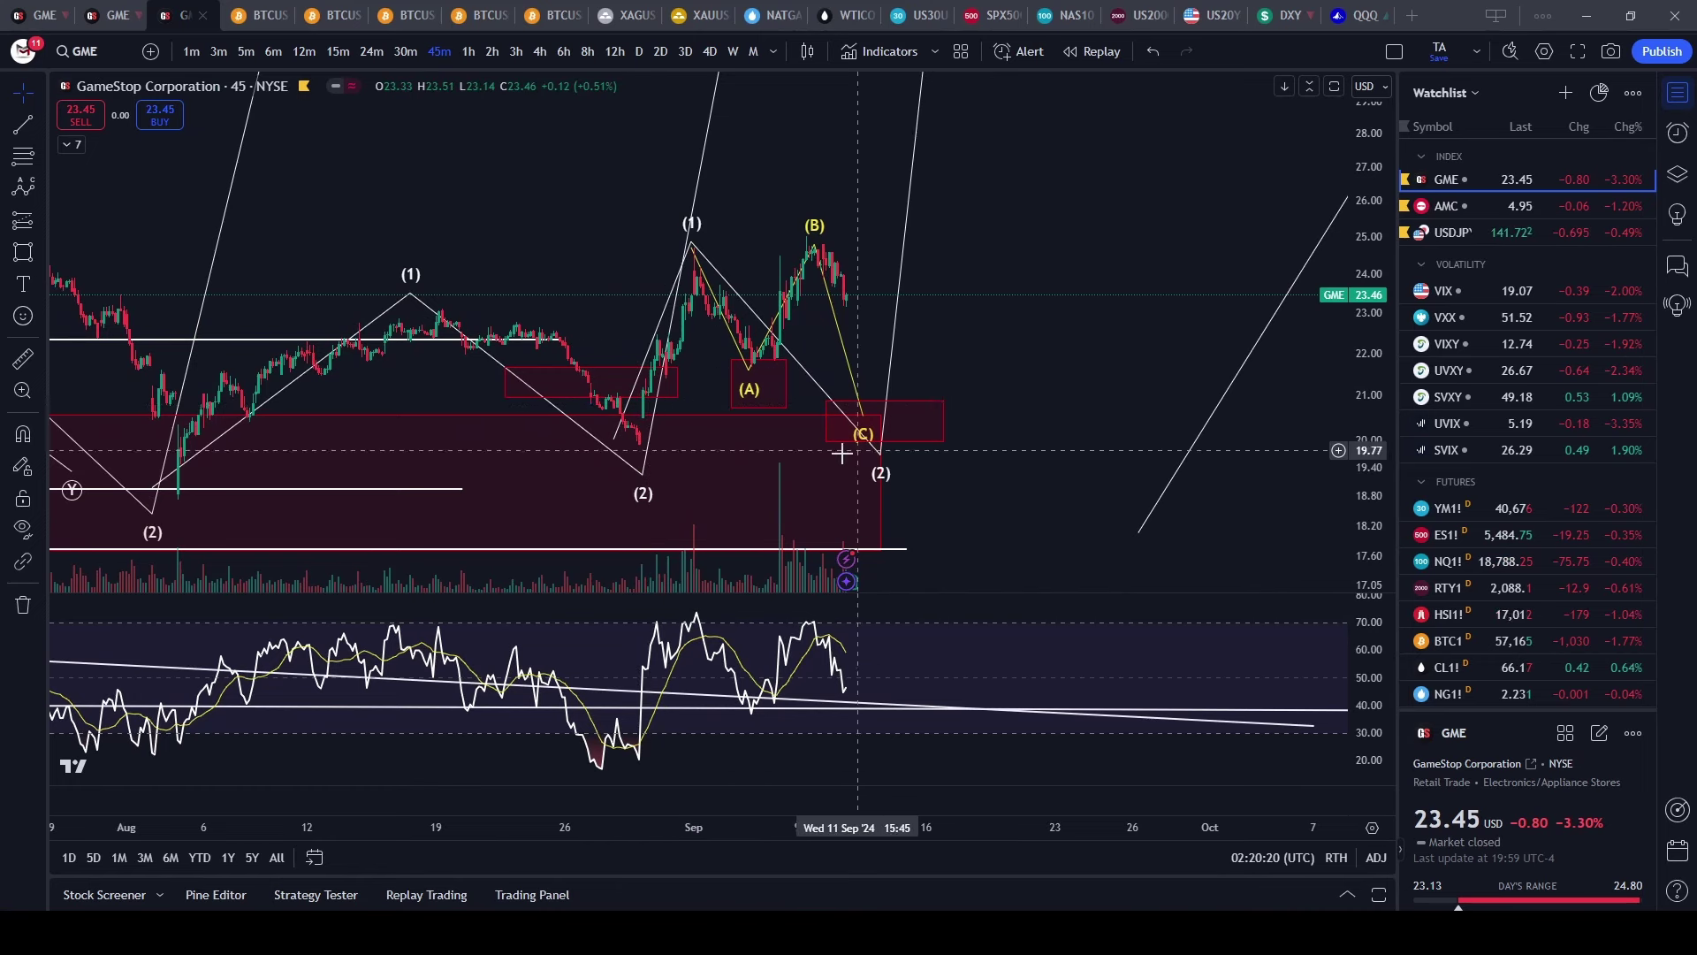
scroll(816, 399, "up", 2)
scroll(816, 399, "up", 1)
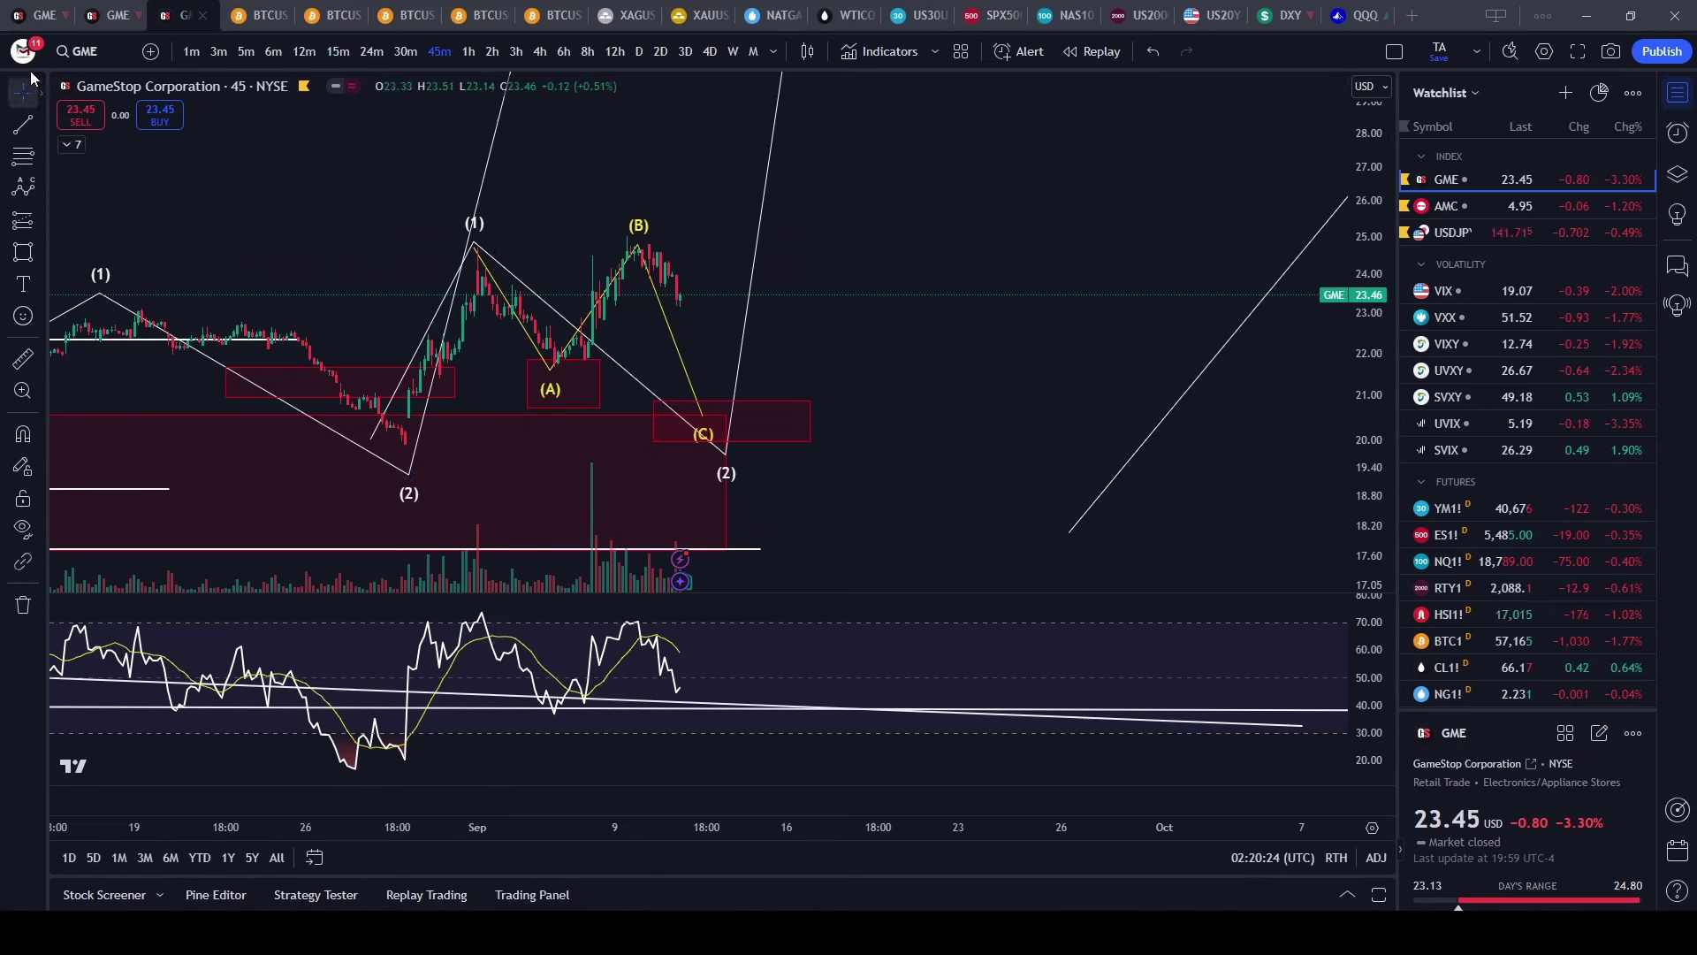
scroll(1046, 265, "down", 5)
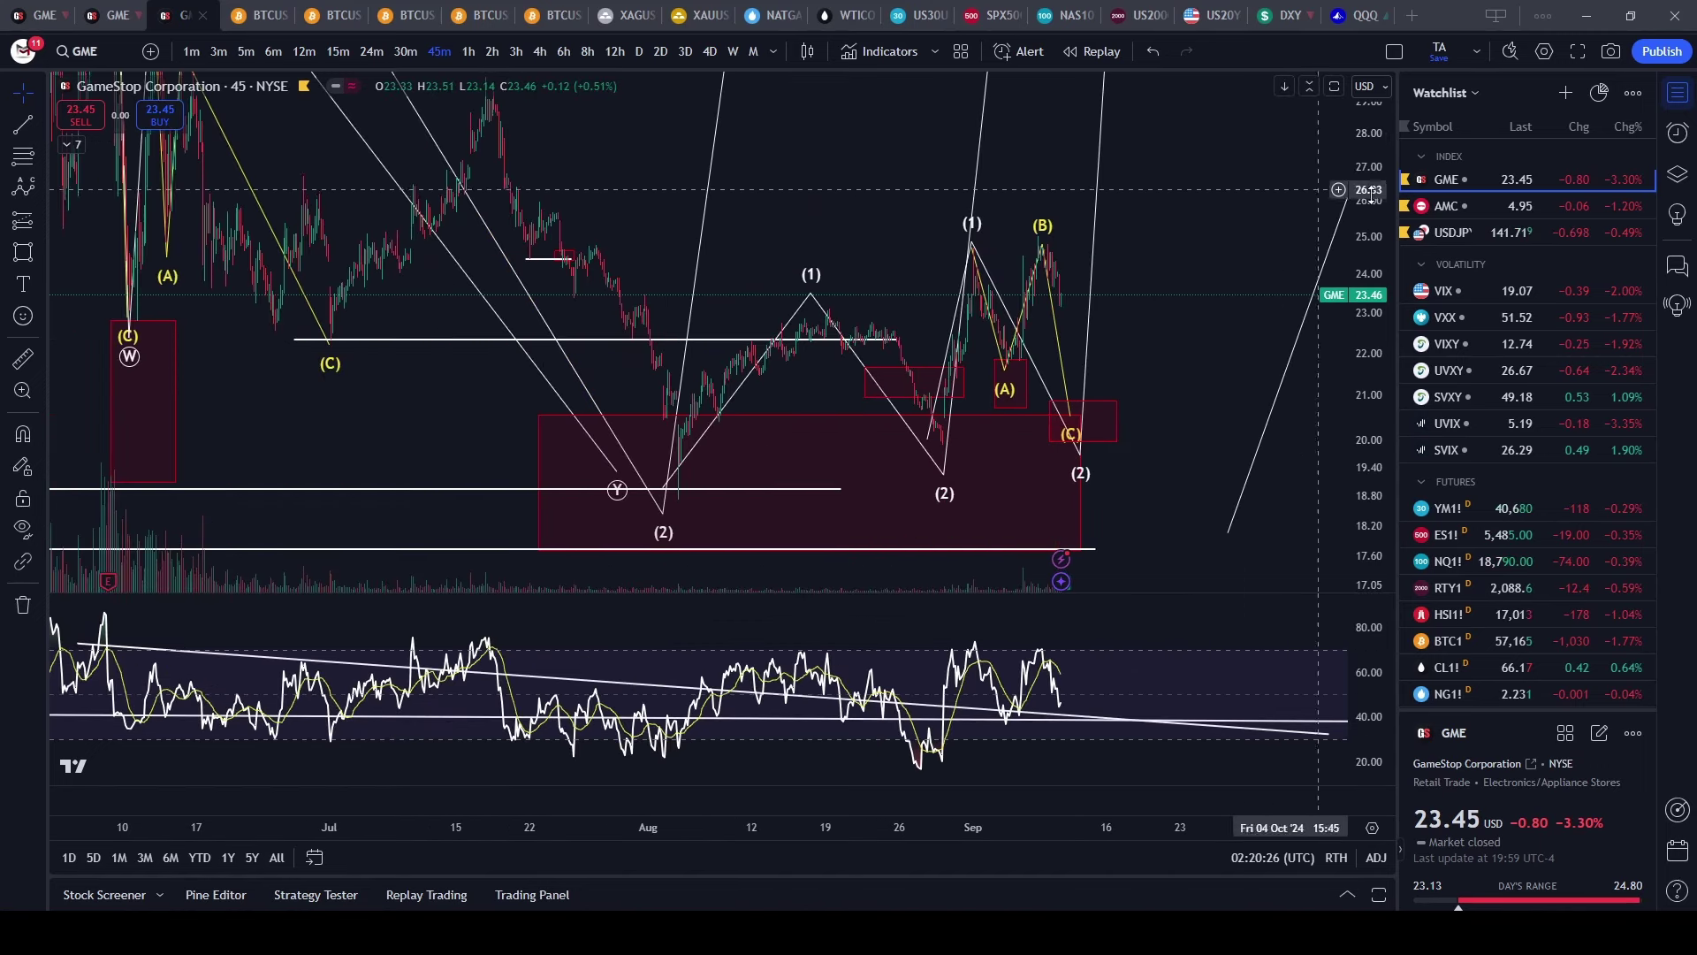
left_click_drag(1370, 156, 1273, 475)
scroll(1116, 317, "down", 1)
left_click_drag(1116, 314, 922, 572)
scroll(1037, 481, "down", 2)
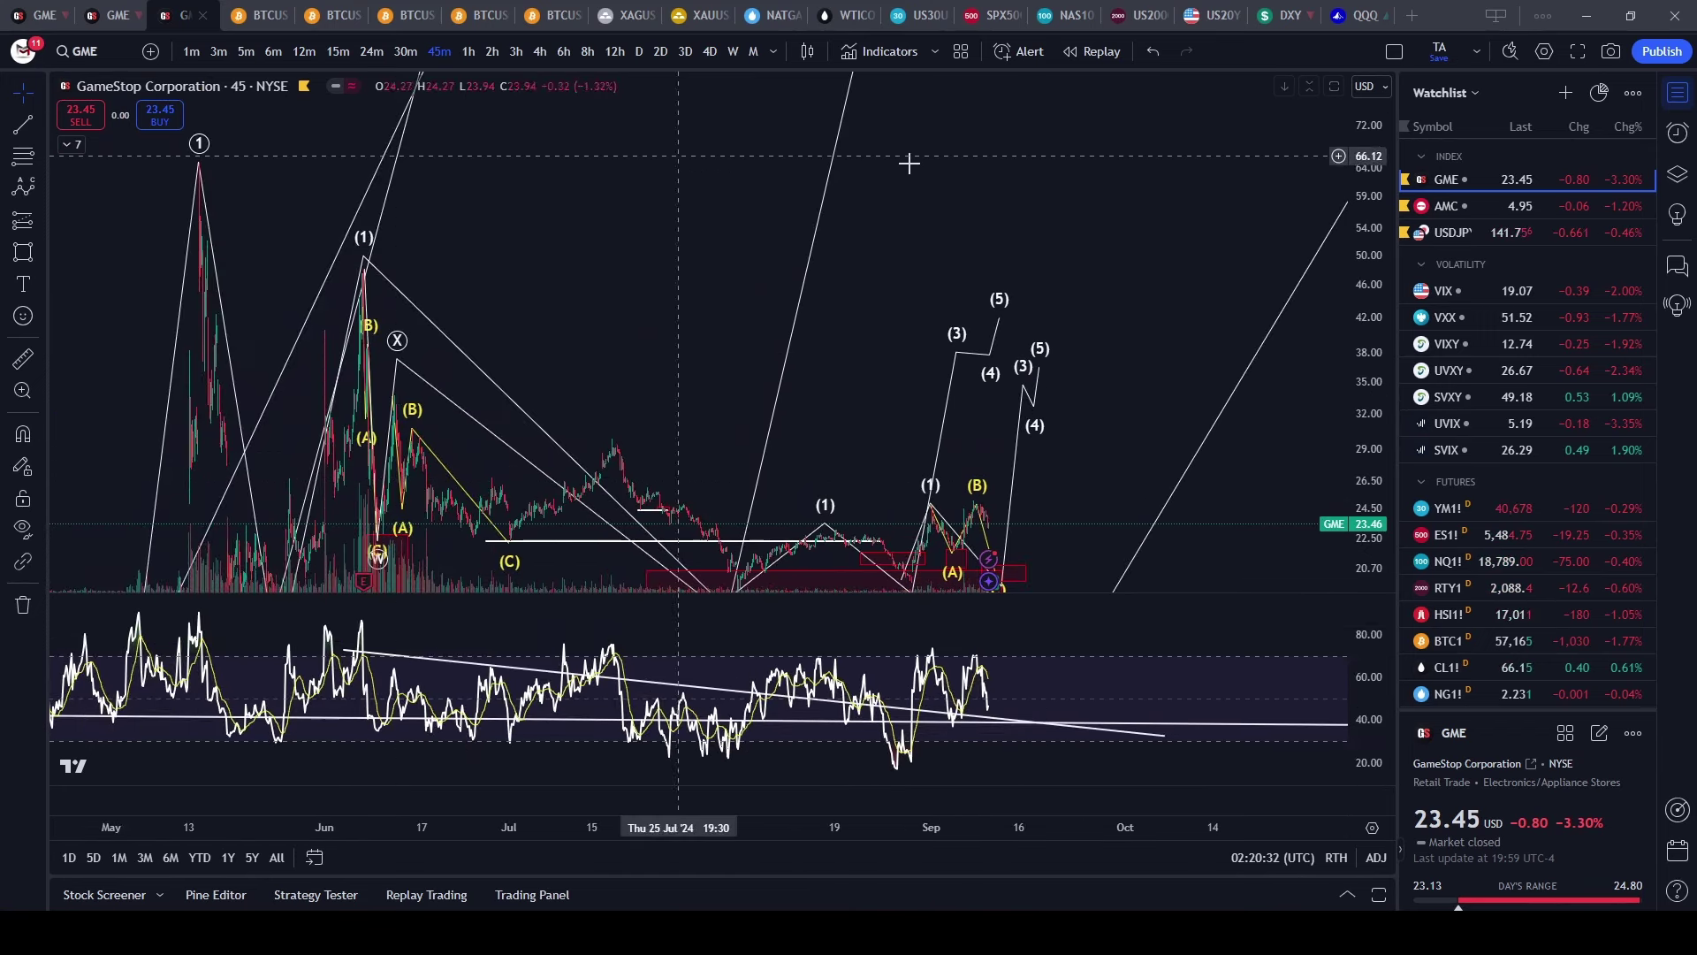
scroll(778, 177, "up", 2)
- Switch to the Wave Edge GME chart and compare its oscillator and MACD on the weekly and 4-day timeframes
left_click(45, 15)
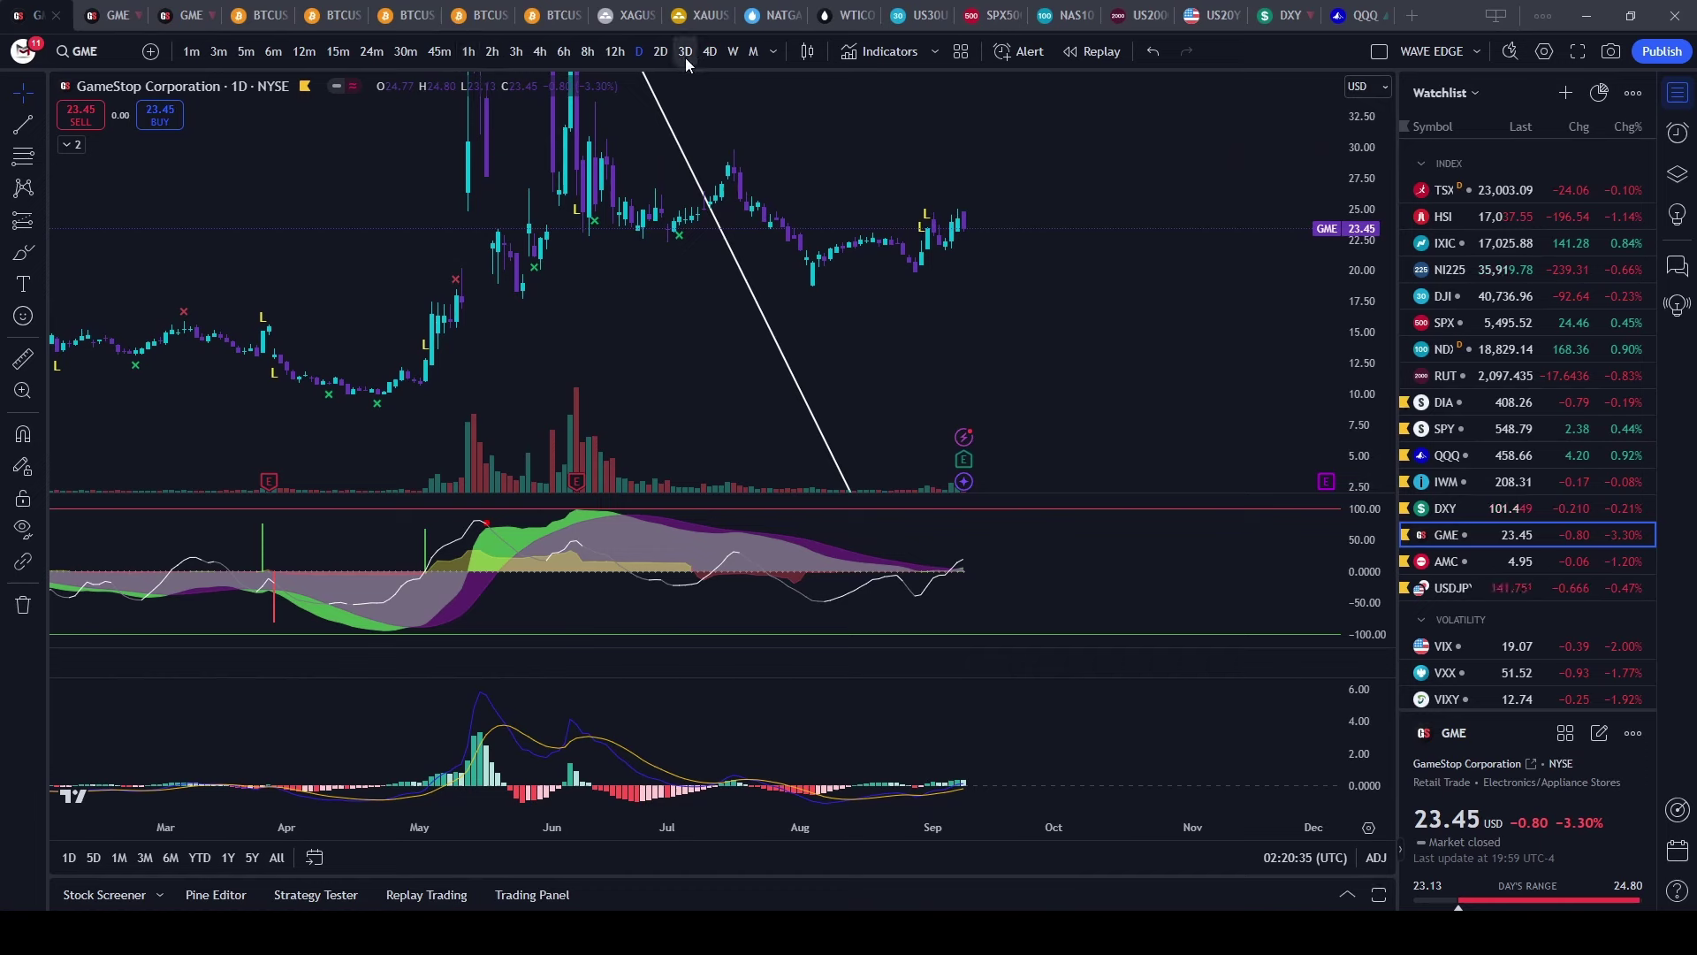
left_click(732, 53)
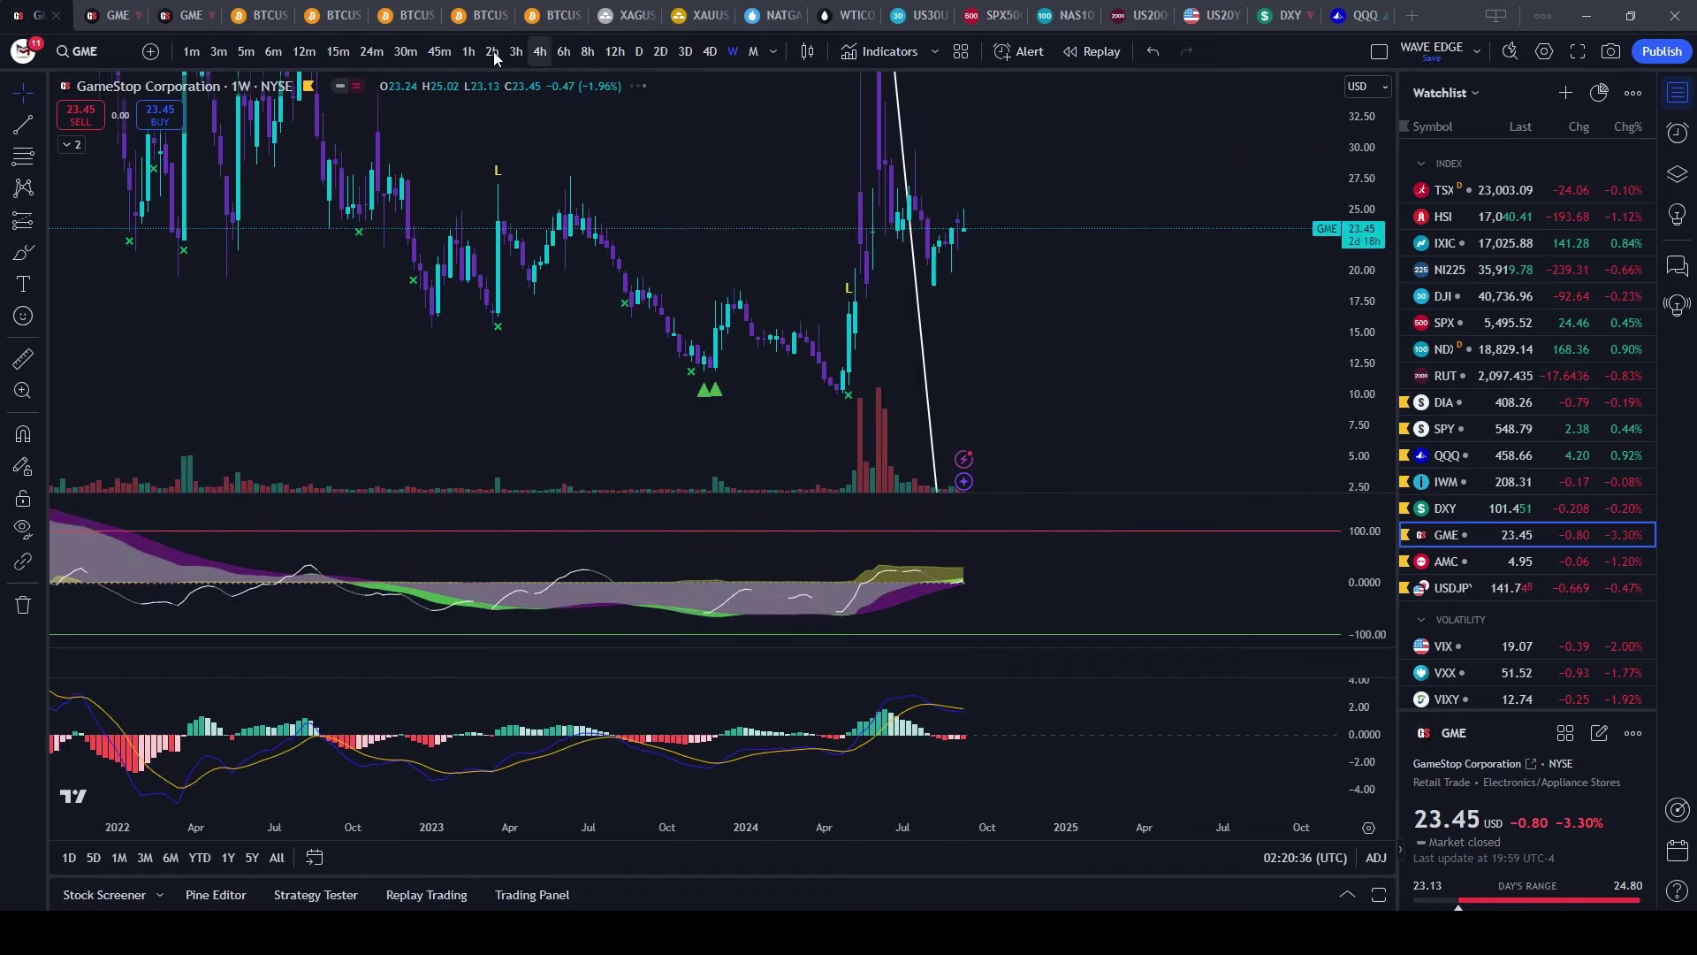
left_click(685, 51)
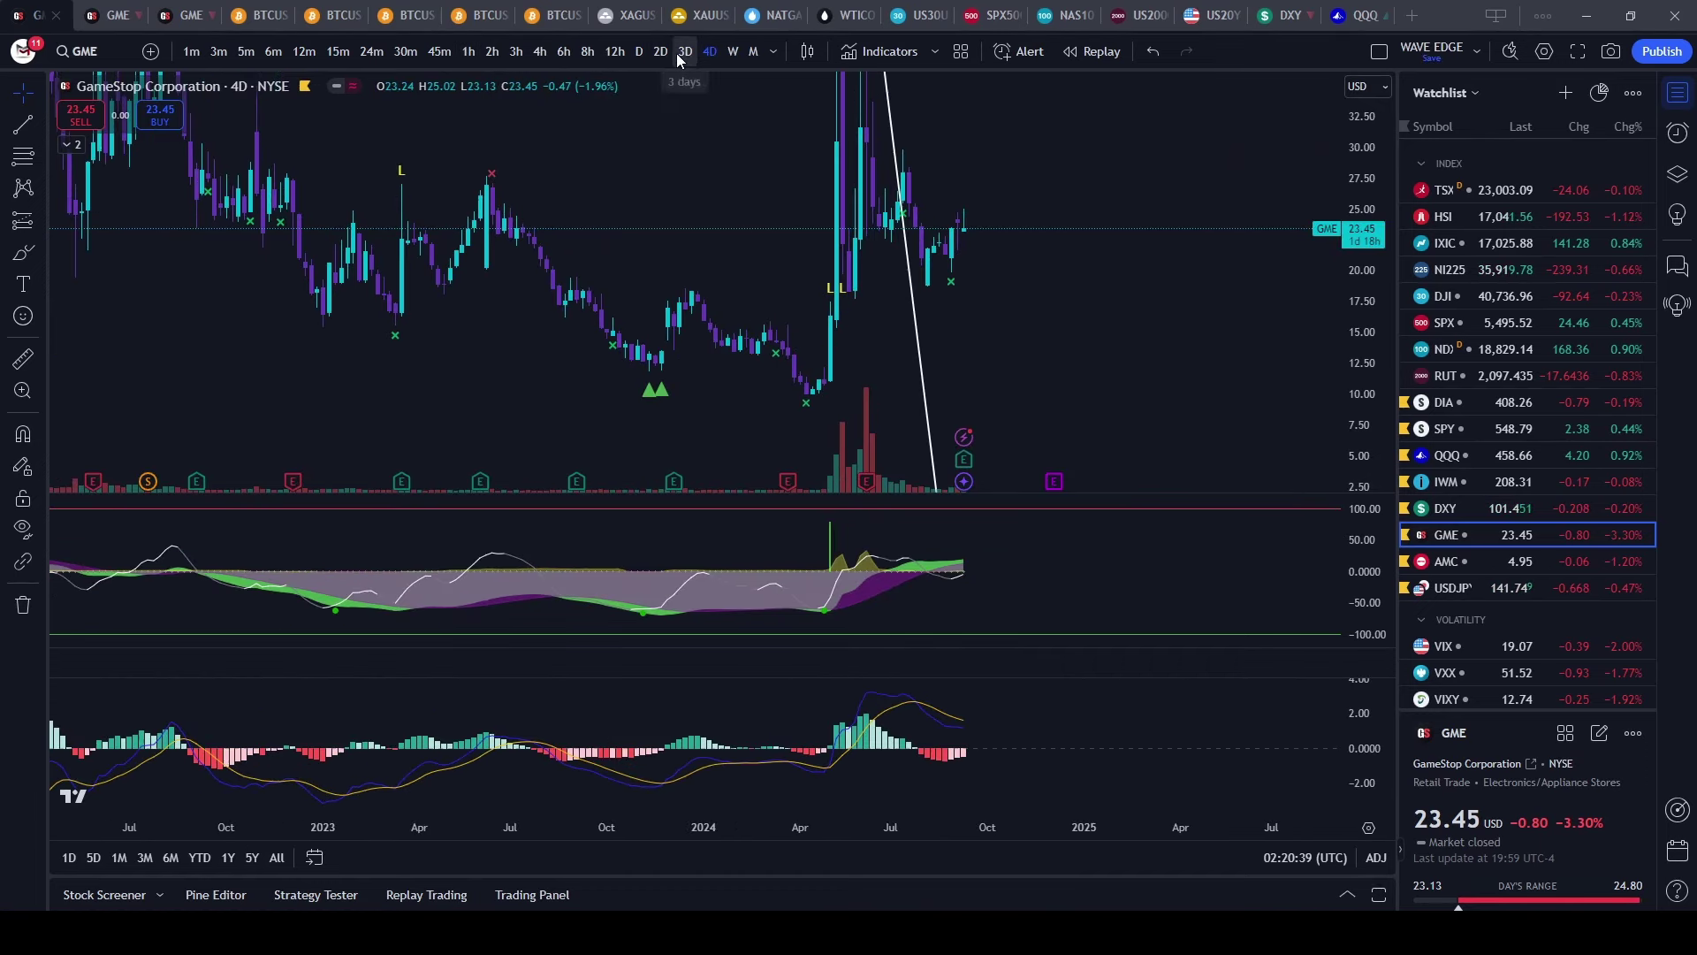
left_click(716, 52)
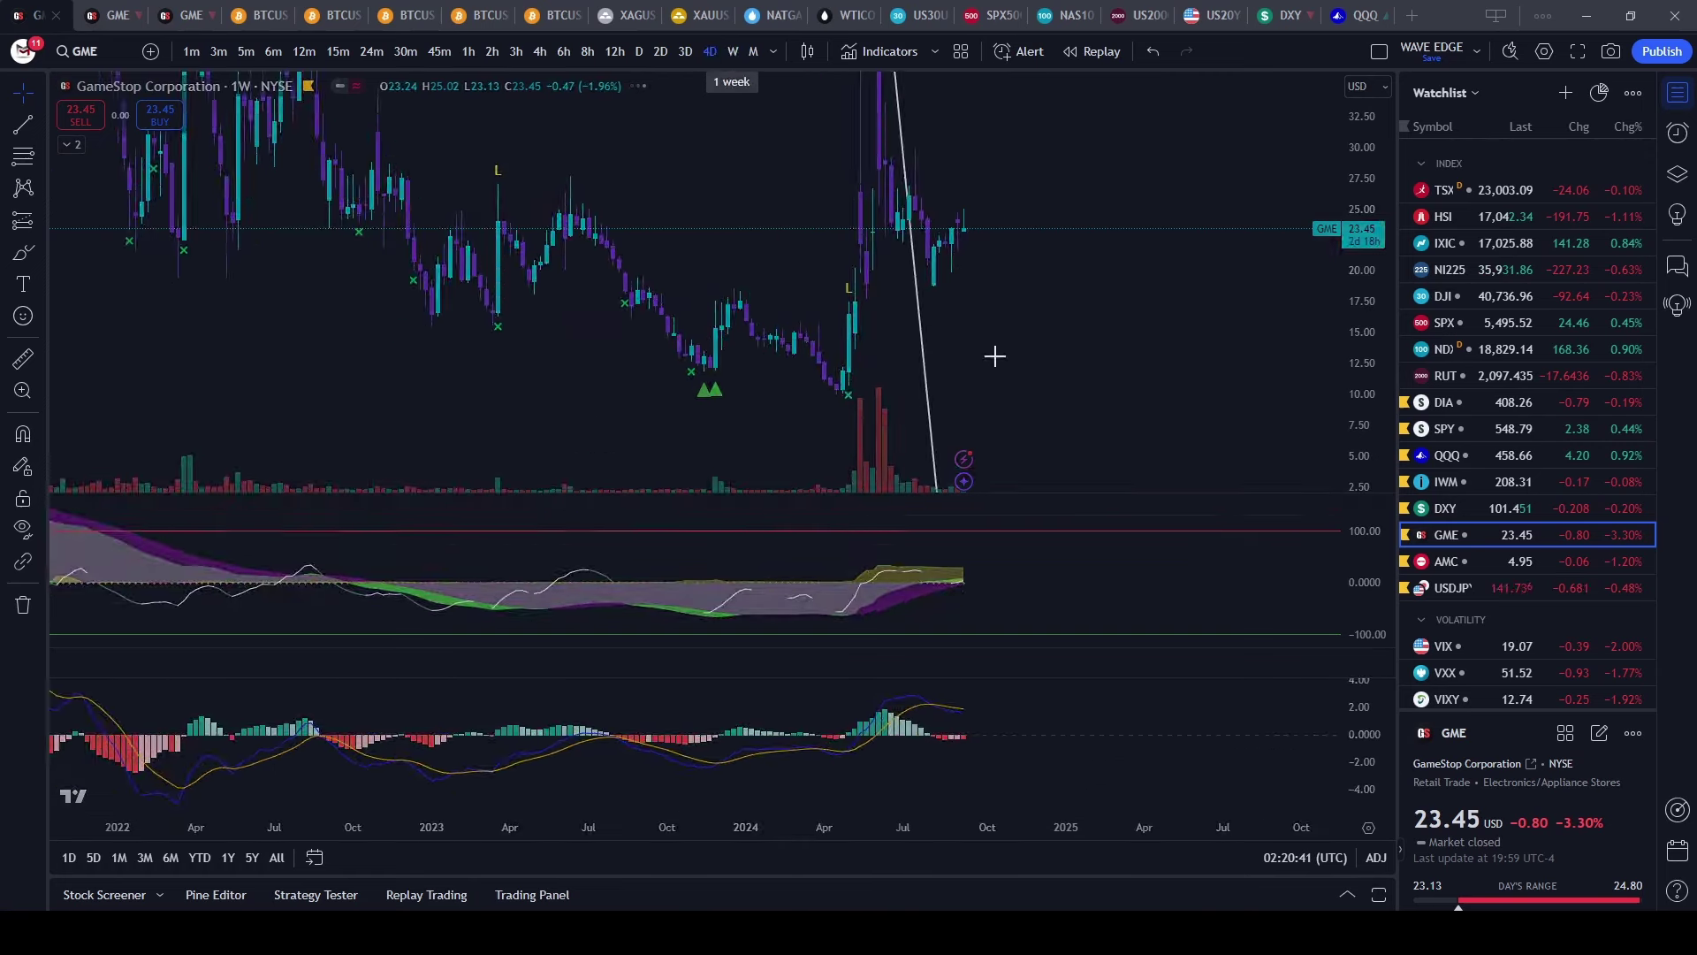
- Compare the Wave Edge oscillator and MACD on the 12-hour, daily, 8-hour, 4-hour and 1-hour timeframes
left_click(616, 53)
left_click(638, 55)
left_click(586, 56)
left_click(539, 56)
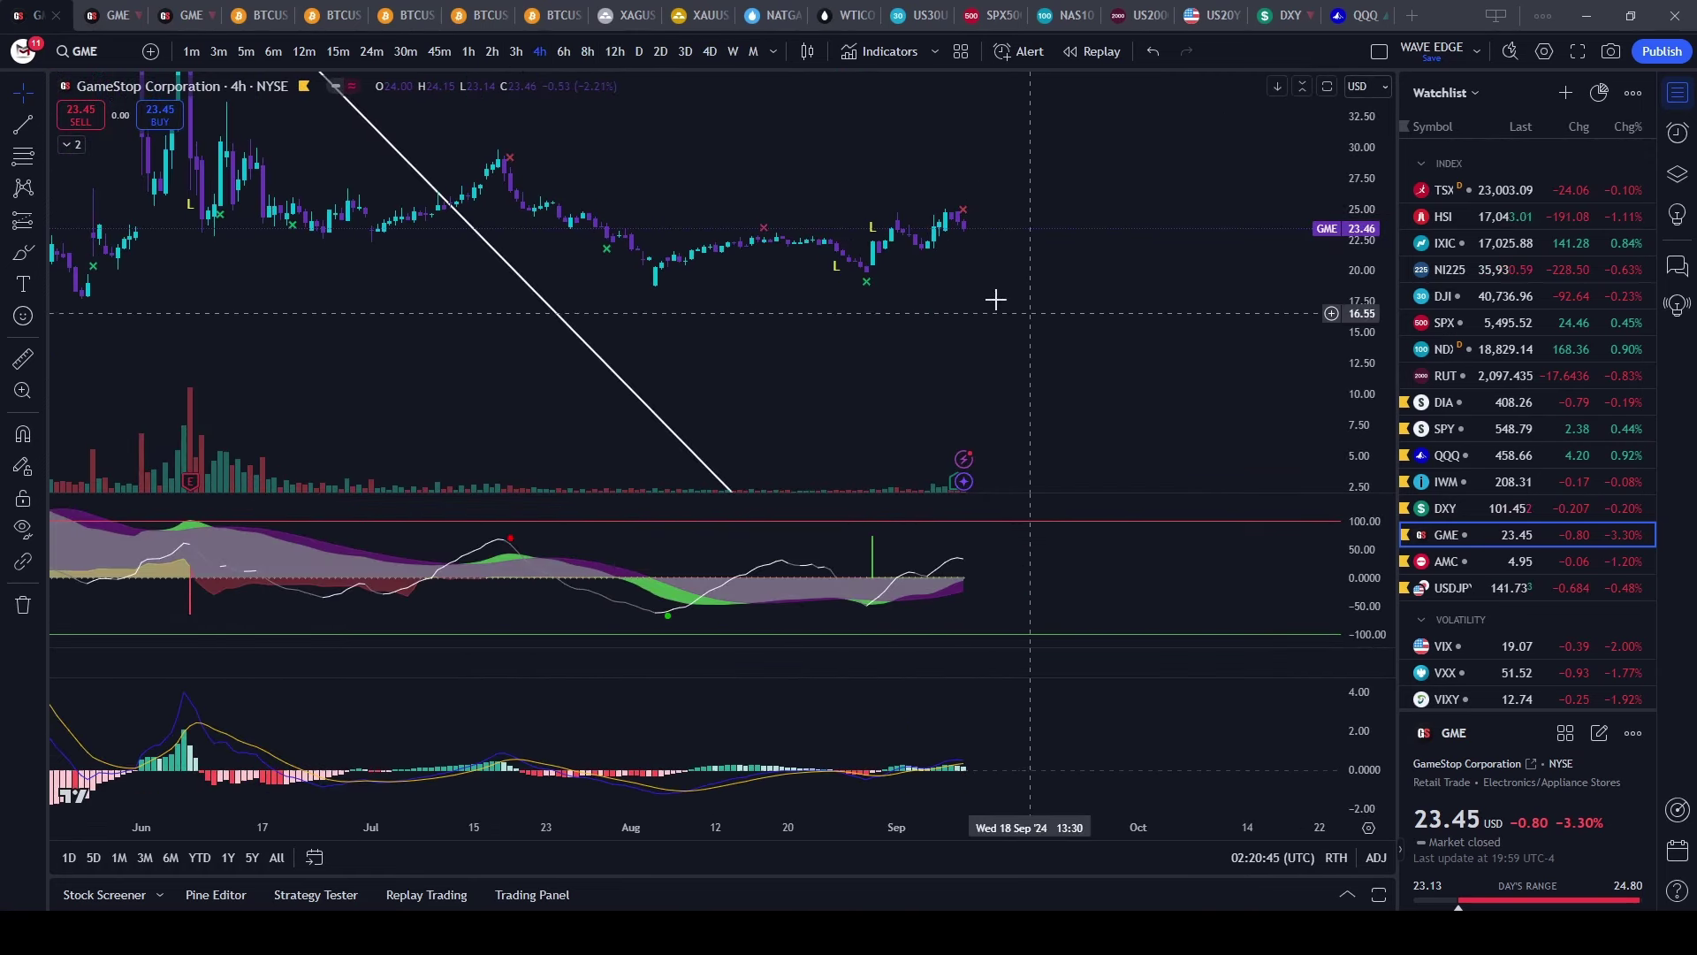
scroll(1025, 315, "down", 3)
left_click(468, 51)
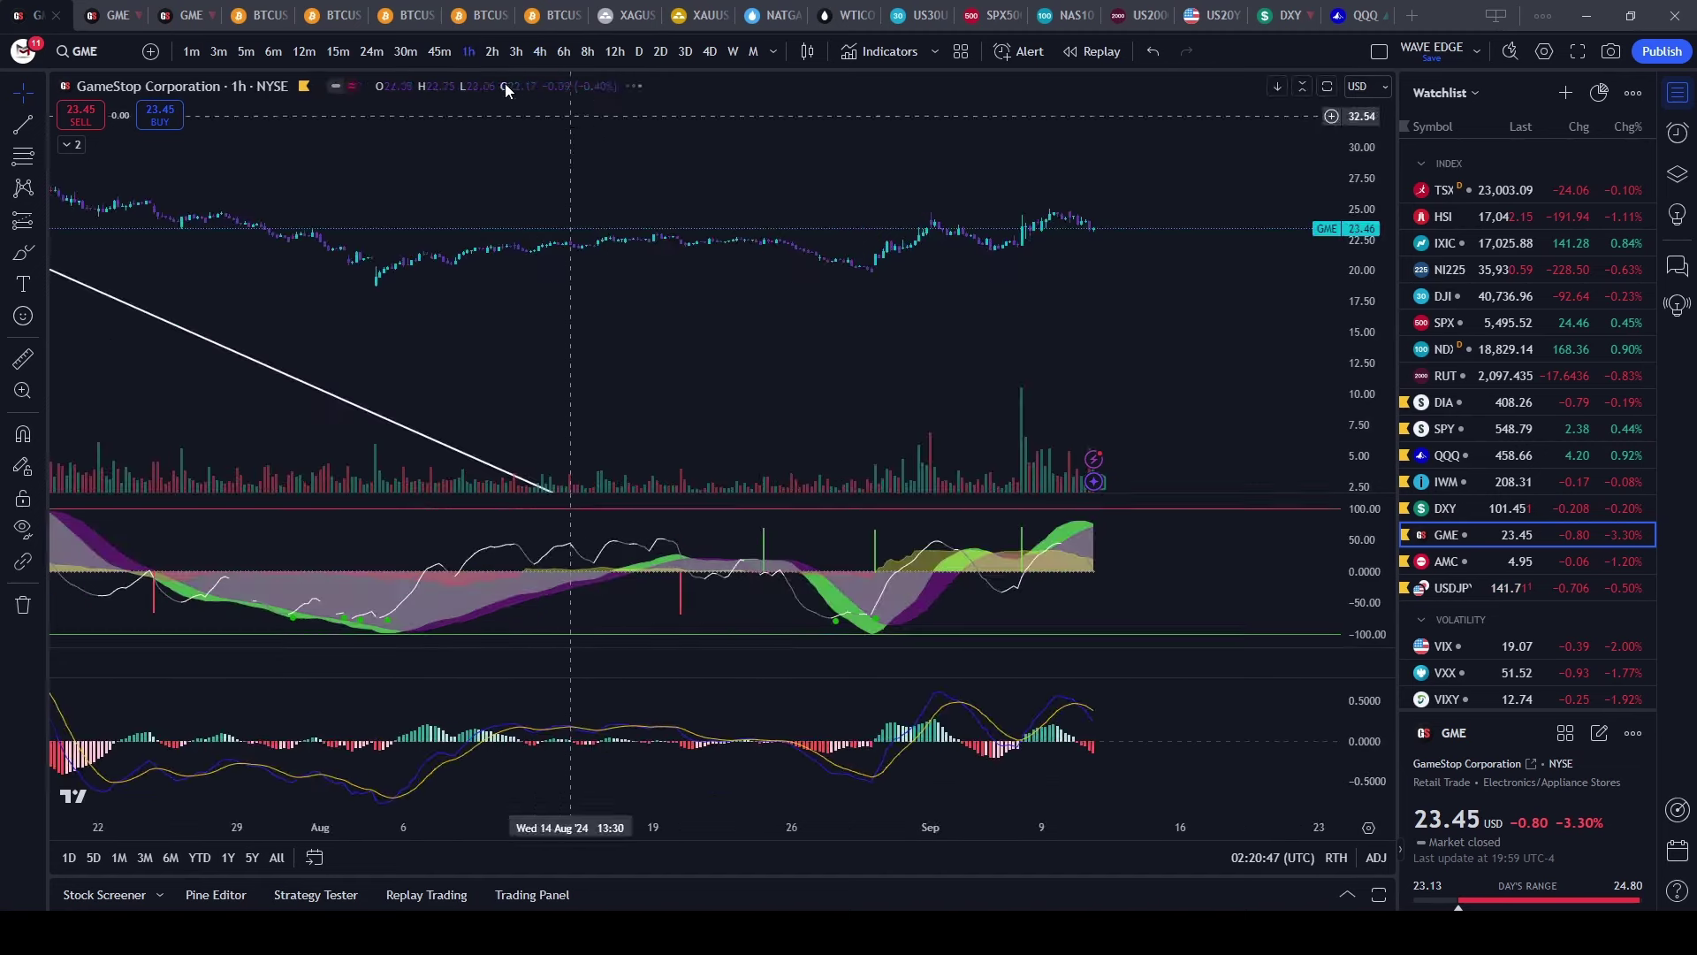
scroll(1211, 283, "down", 2)
- Examine the Wave Edge signals and oscillators on the 24-minute timeframe and return to the 45-minute Elliott wave chart
left_click(371, 52)
scroll(1107, 222, "down", 1)
left_click_drag(1158, 174, 807, 210)
scroll(1117, 182, "up", 3)
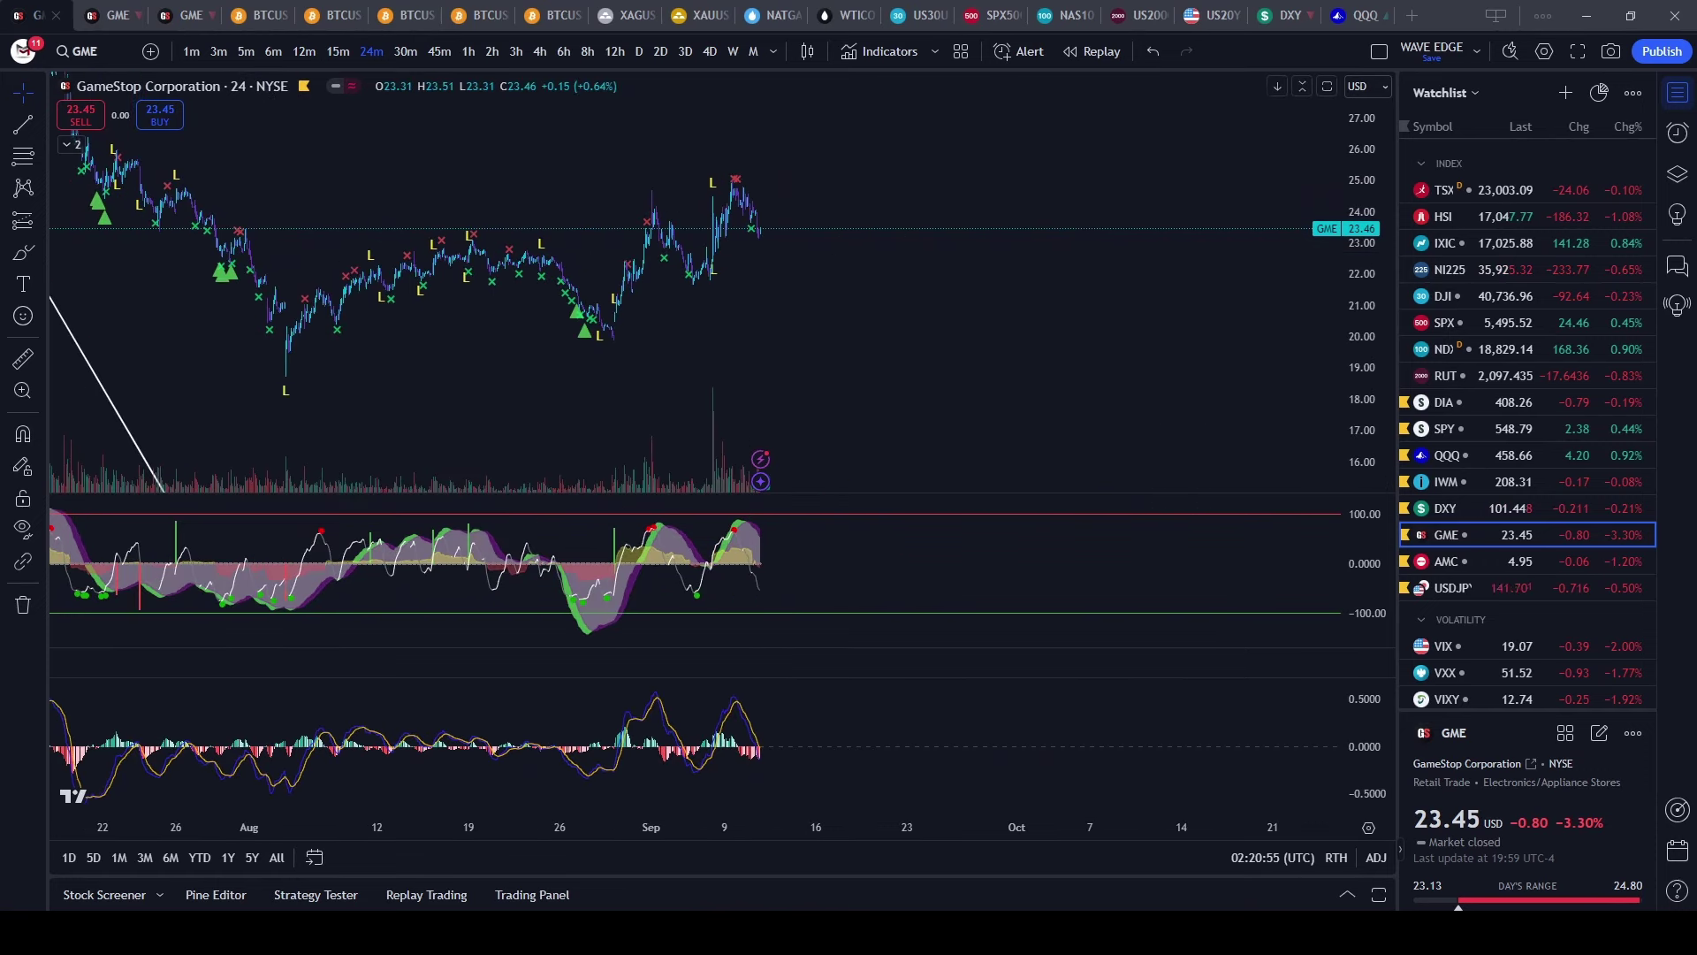
left_click(172, 22)
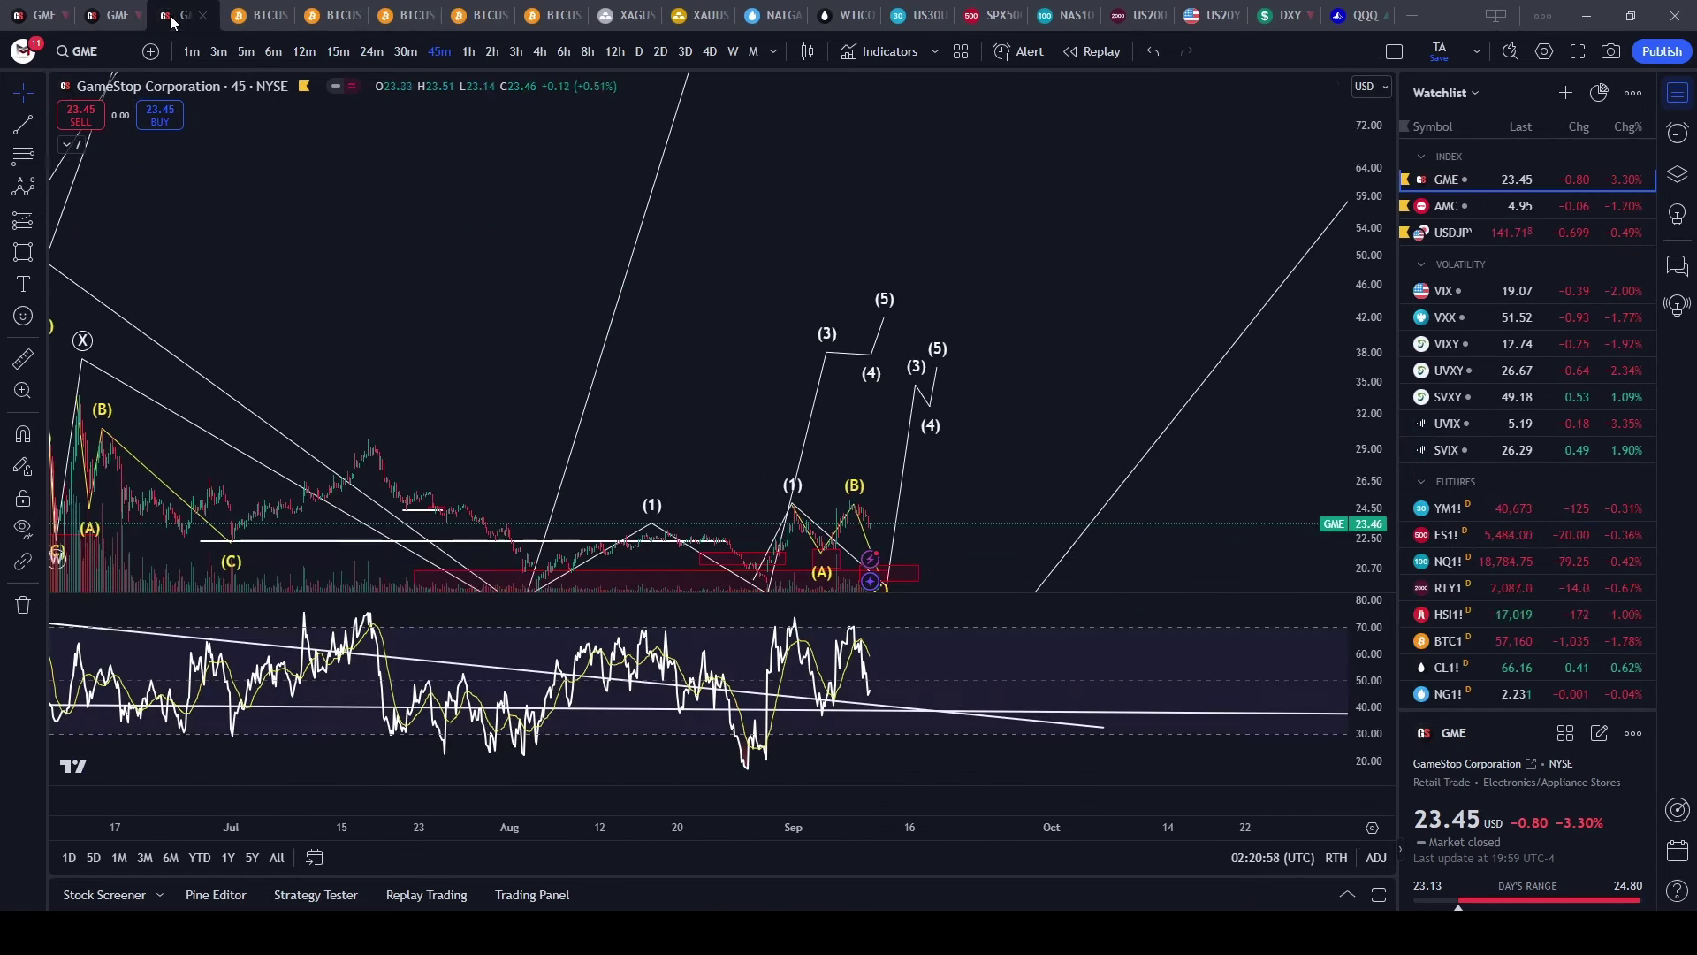